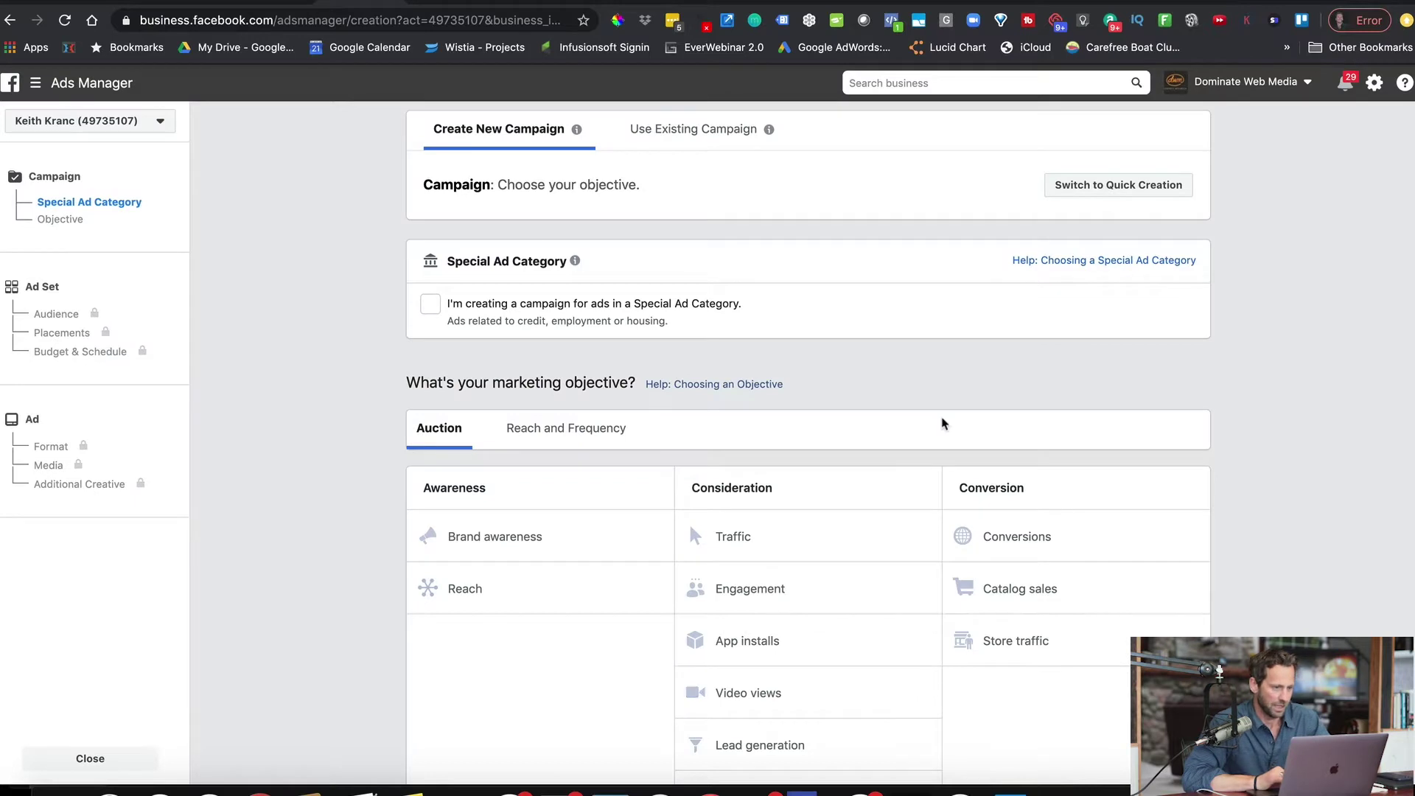
# Switch to Quick Creation and back to Guided Creation, continuing the unfinished Conversions campaign draft
pyautogui.scroll(1, 942, 420)
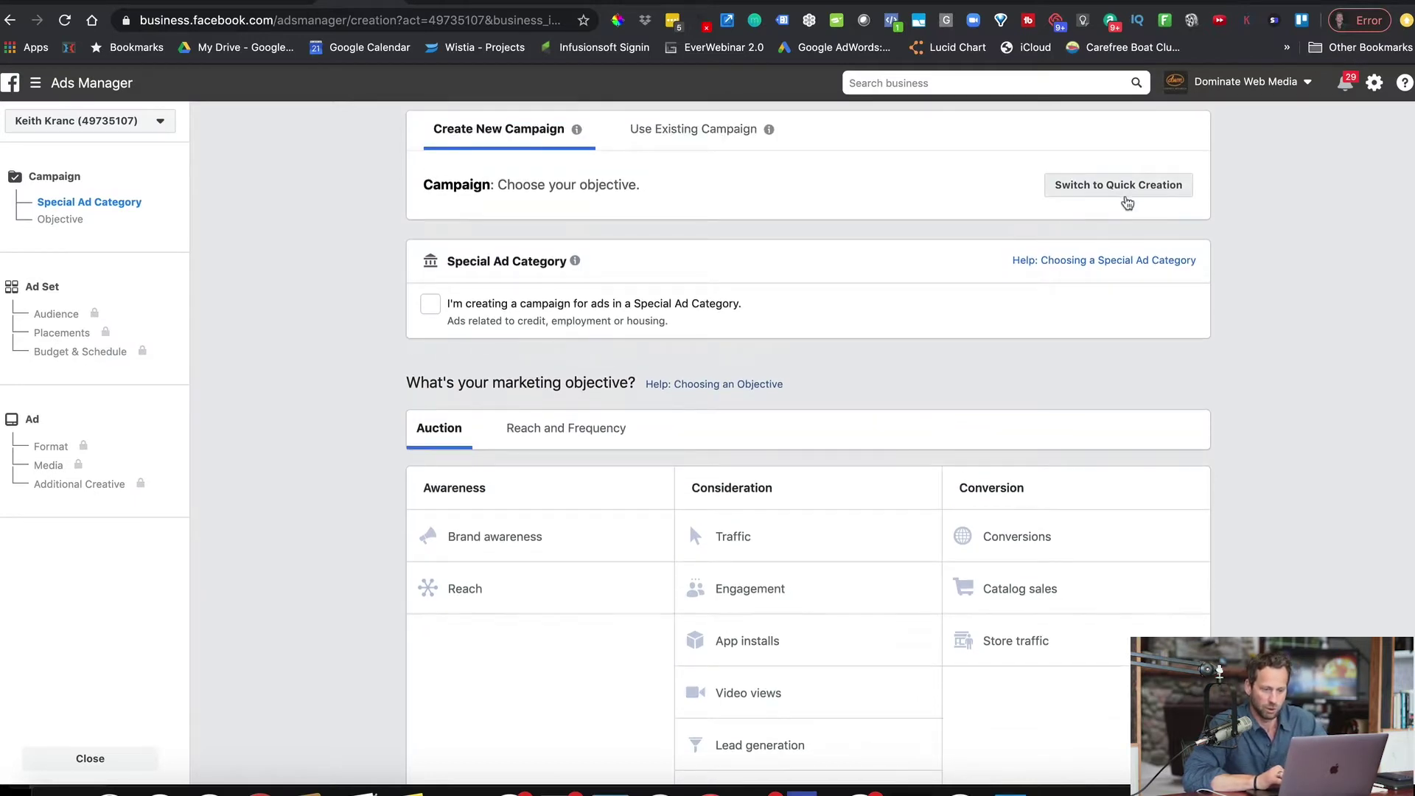
pyautogui.scroll(-1, 1143, 347)
pyautogui.scroll(1, 1142, 340)
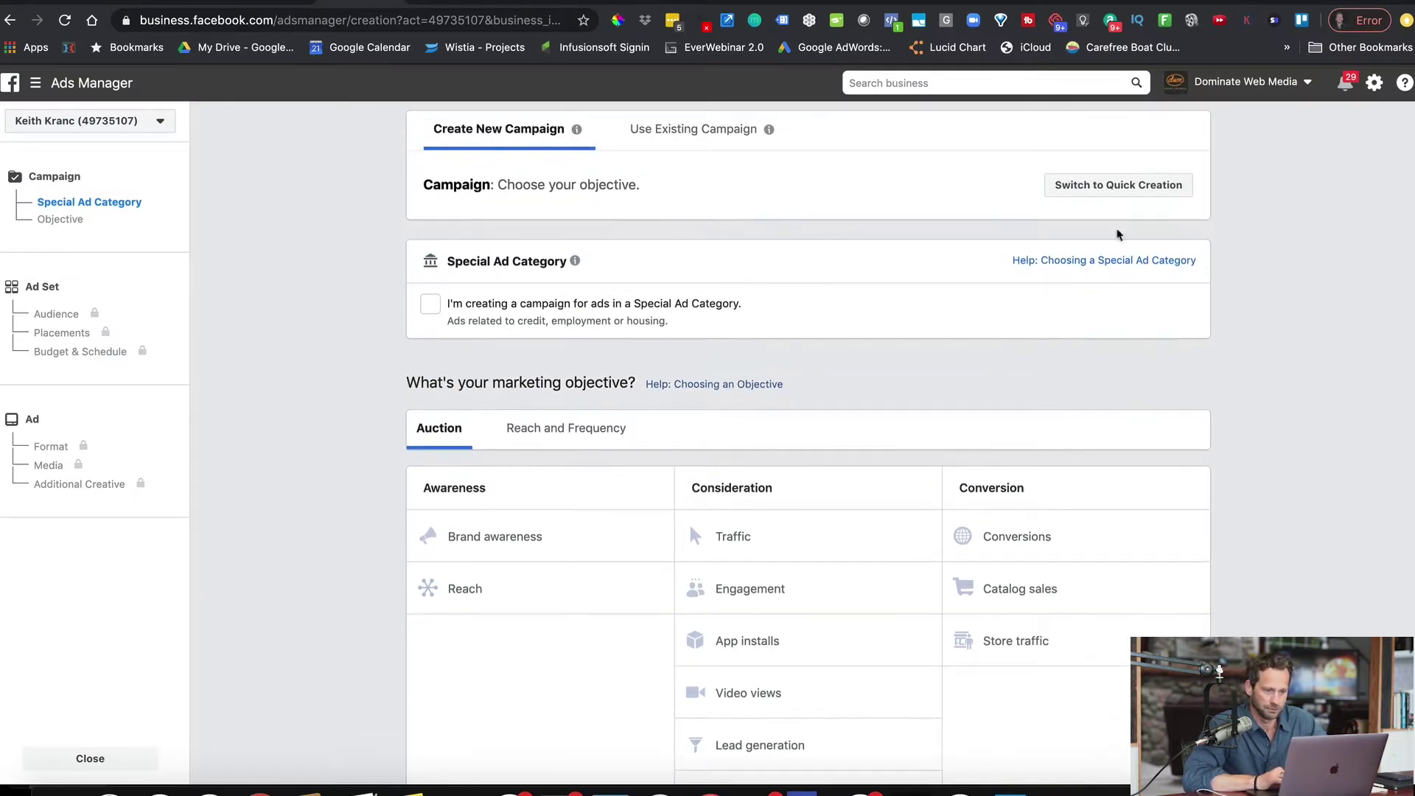
pyautogui.scroll(-1, 1121, 483)
pyautogui.scroll(1, 1121, 484)
pyautogui.scroll(-1, 1121, 484)
pyautogui.click(1109, 138)
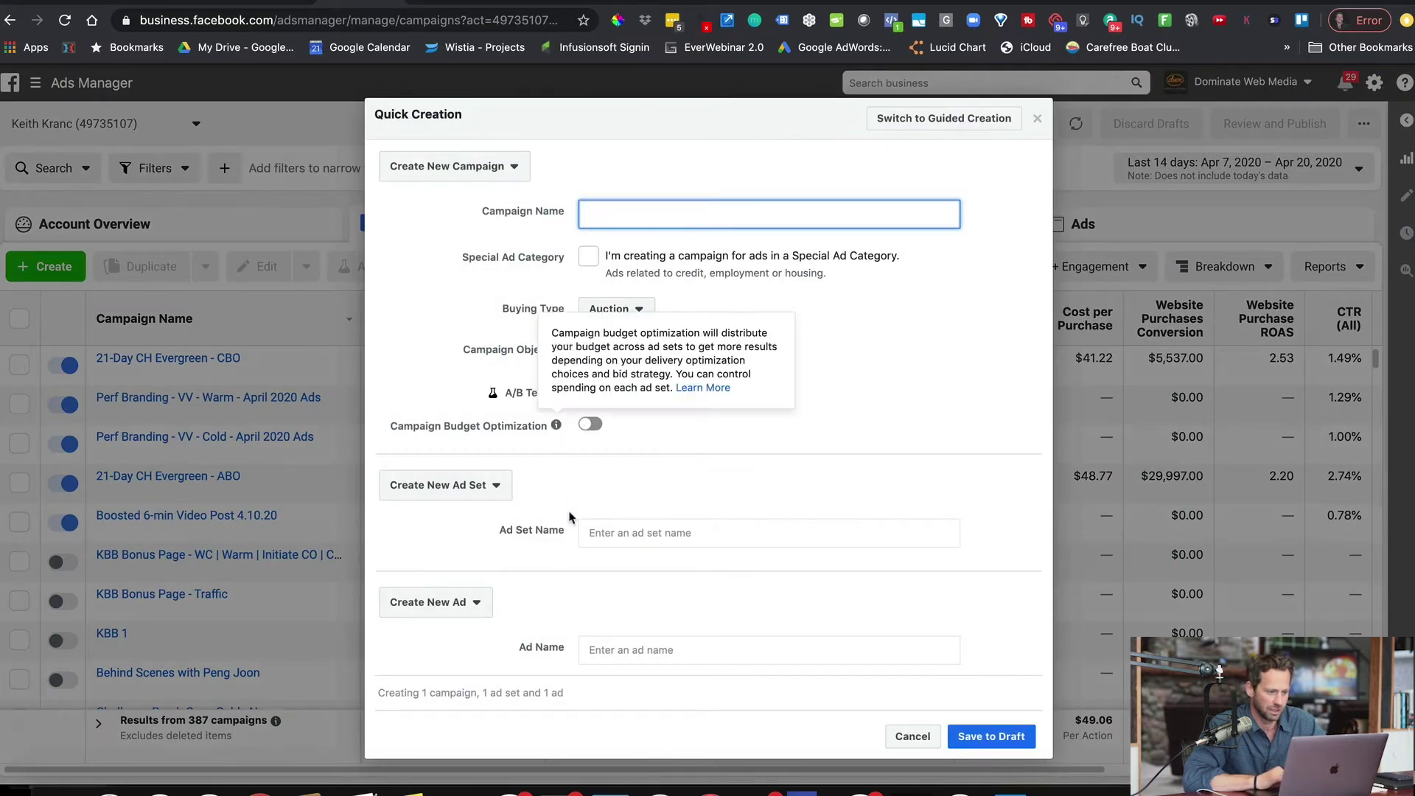
pyautogui.click(975, 130)
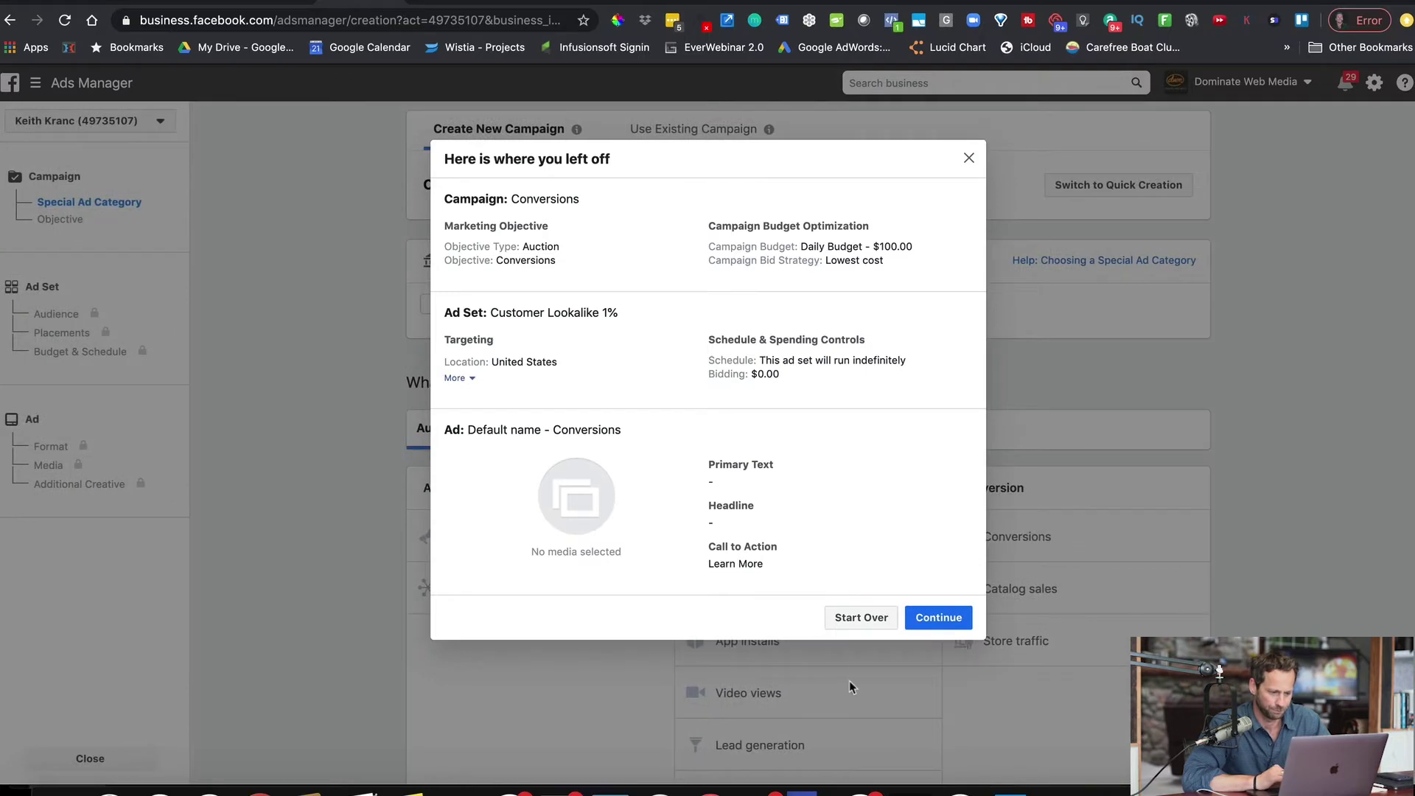
pyautogui.click(922, 621)
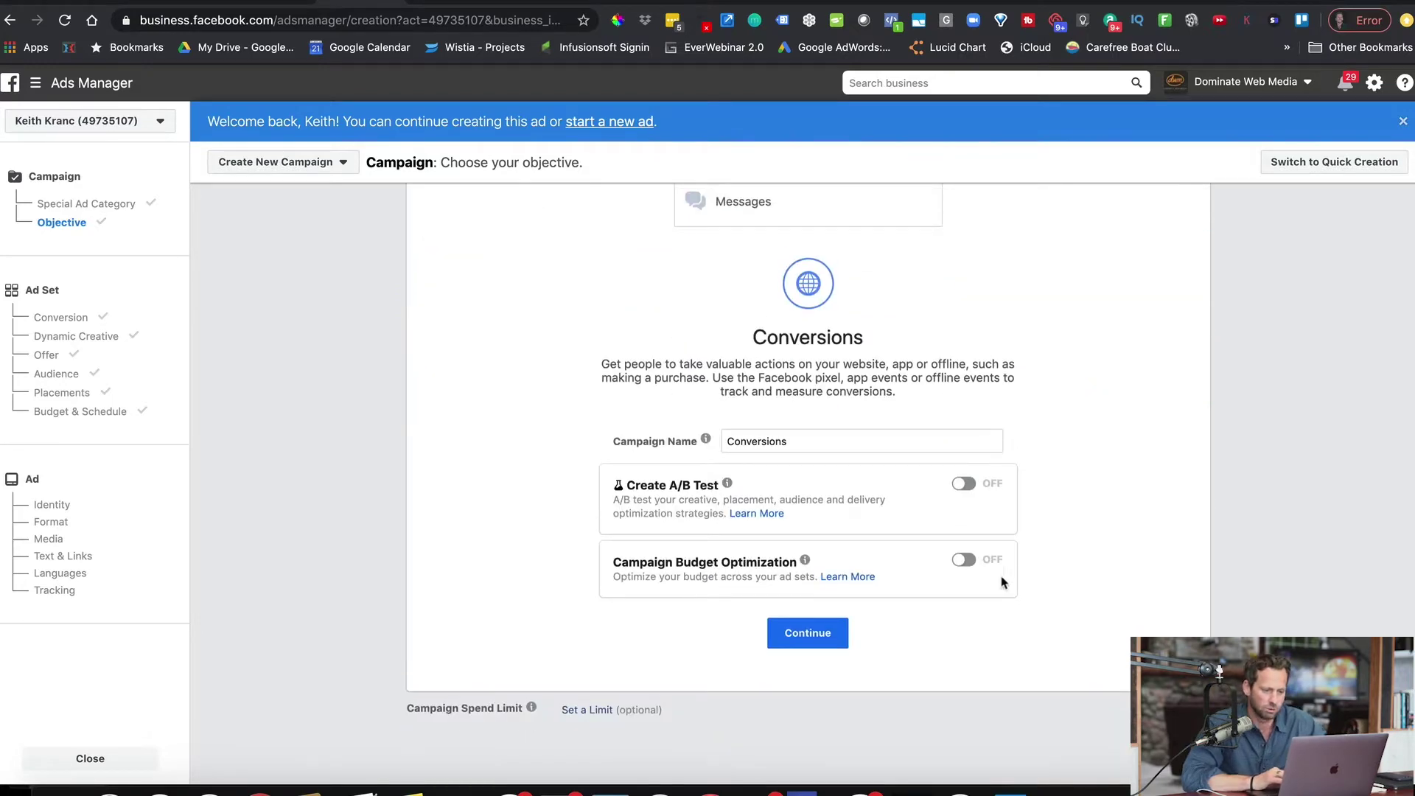
# Turn on Campaign Budget Optimization for the Conversions campaign with a daily budget of $100.00
pyautogui.click(964, 550)
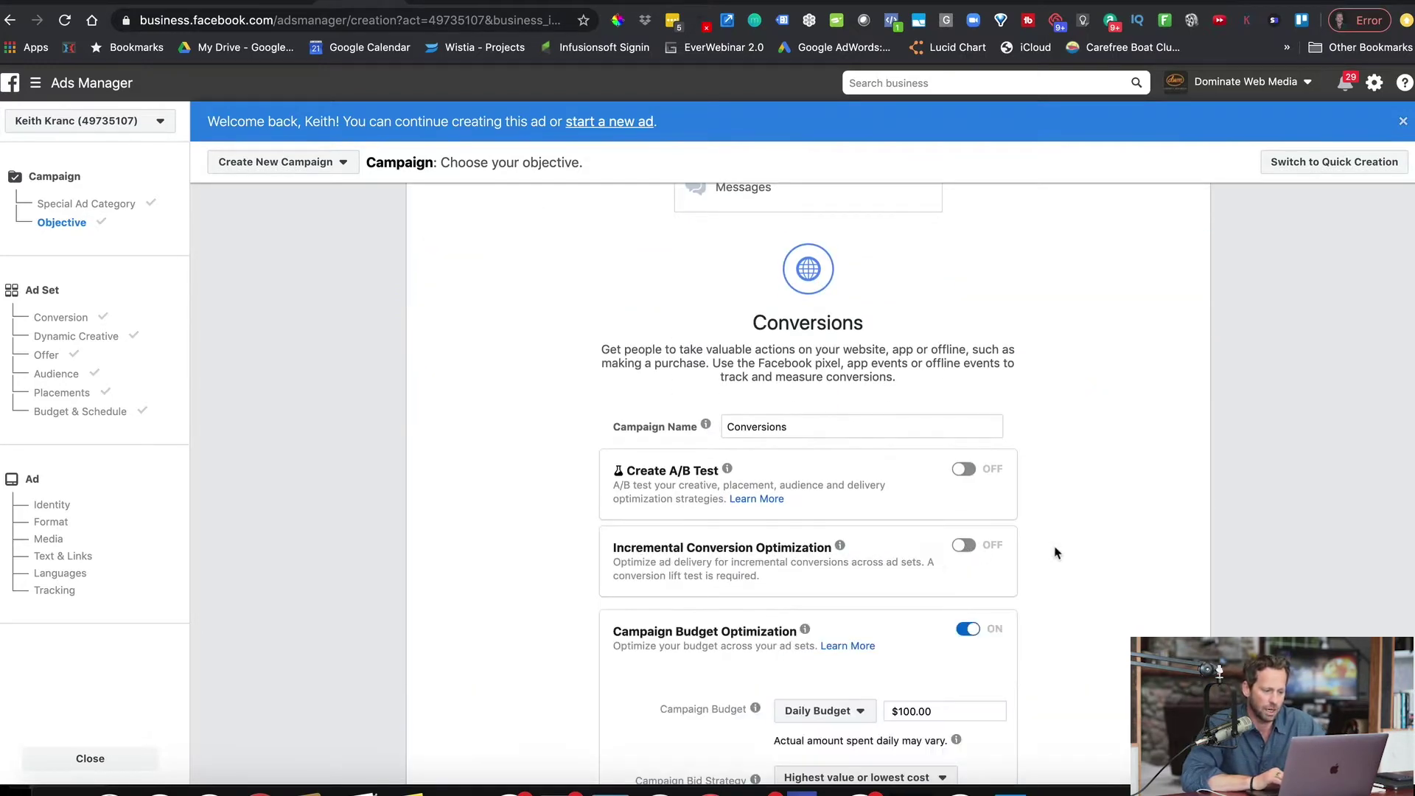
pyautogui.scroll(-3, 1056, 553)
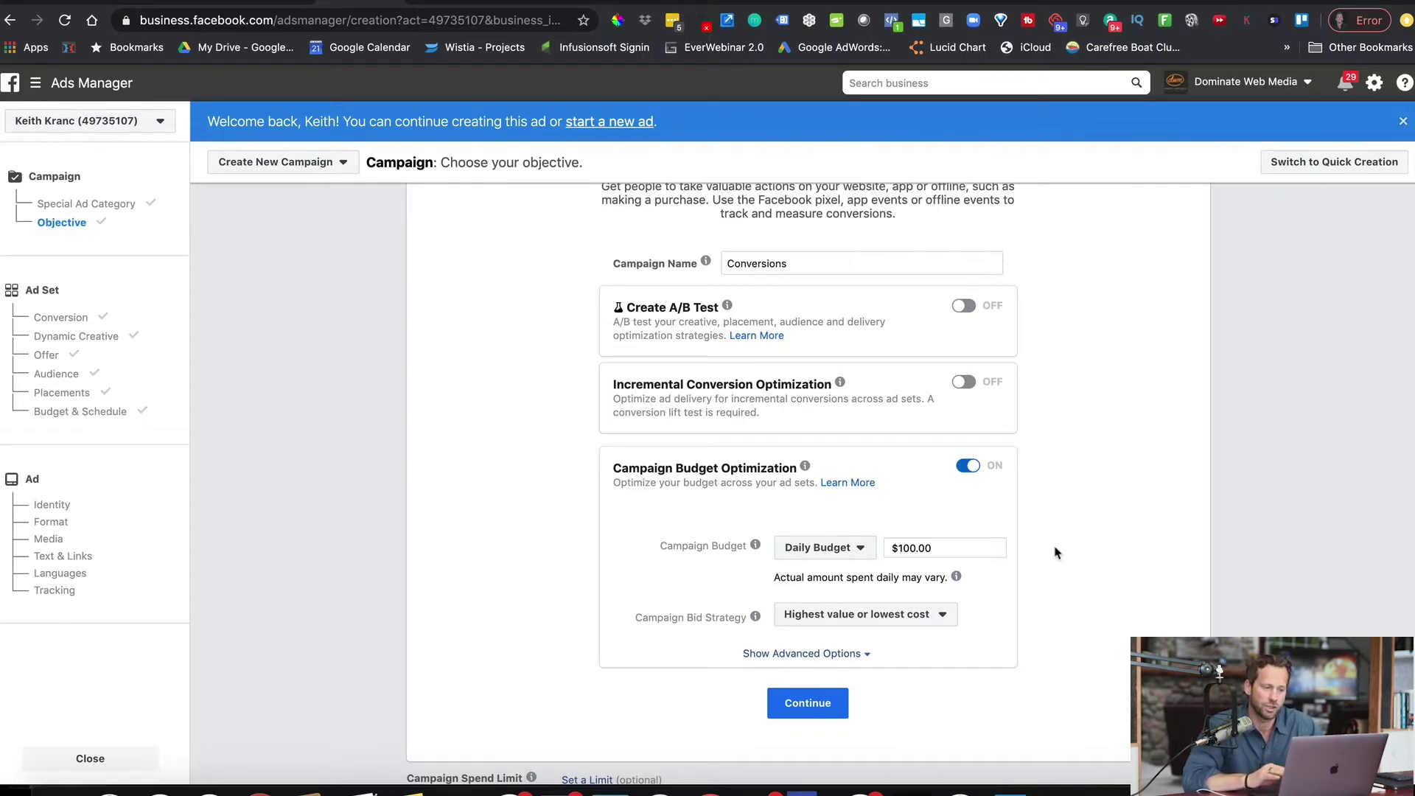
pyautogui.moveTo(798, 469); pyautogui.dragTo(614, 469)
pyautogui.click(612, 472)
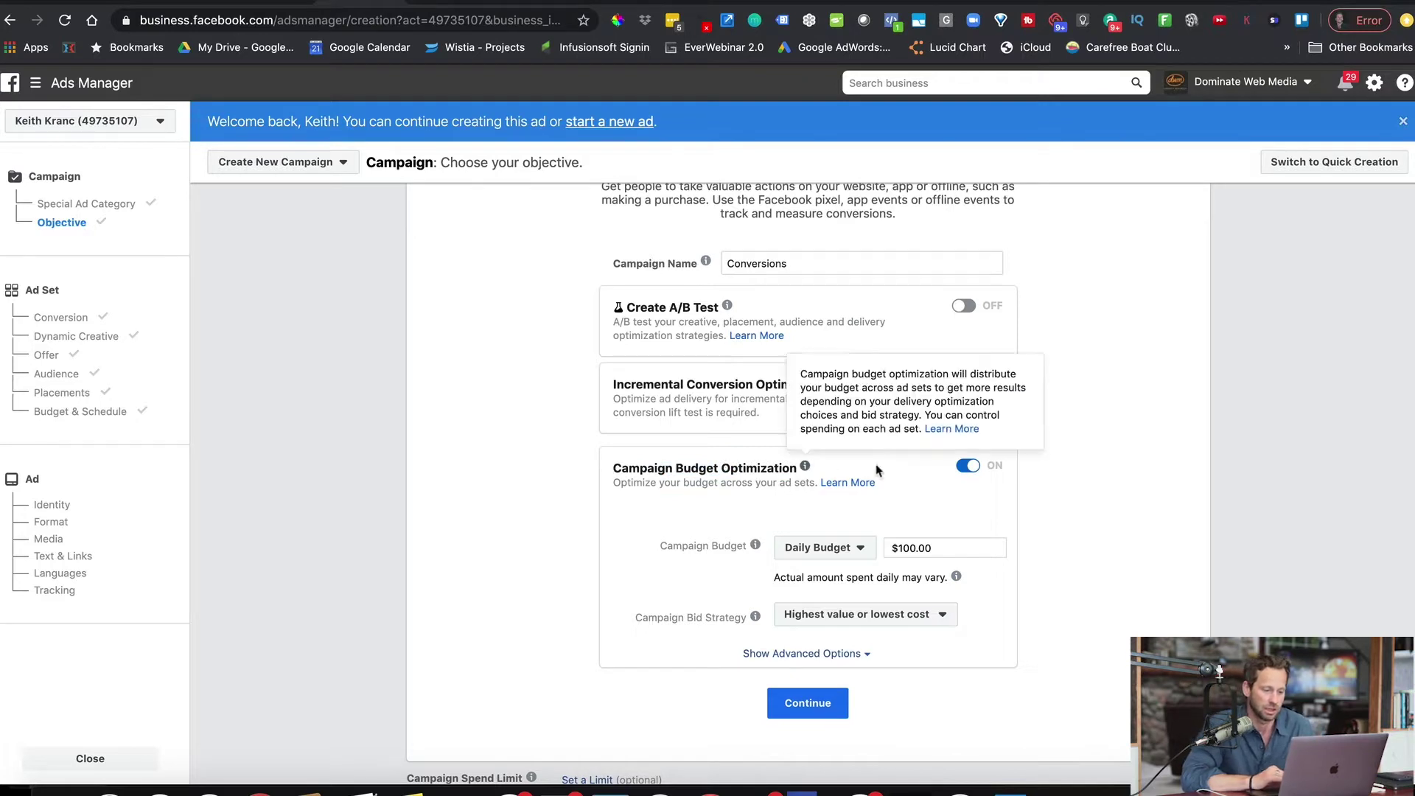
pyautogui.moveTo(957, 576)
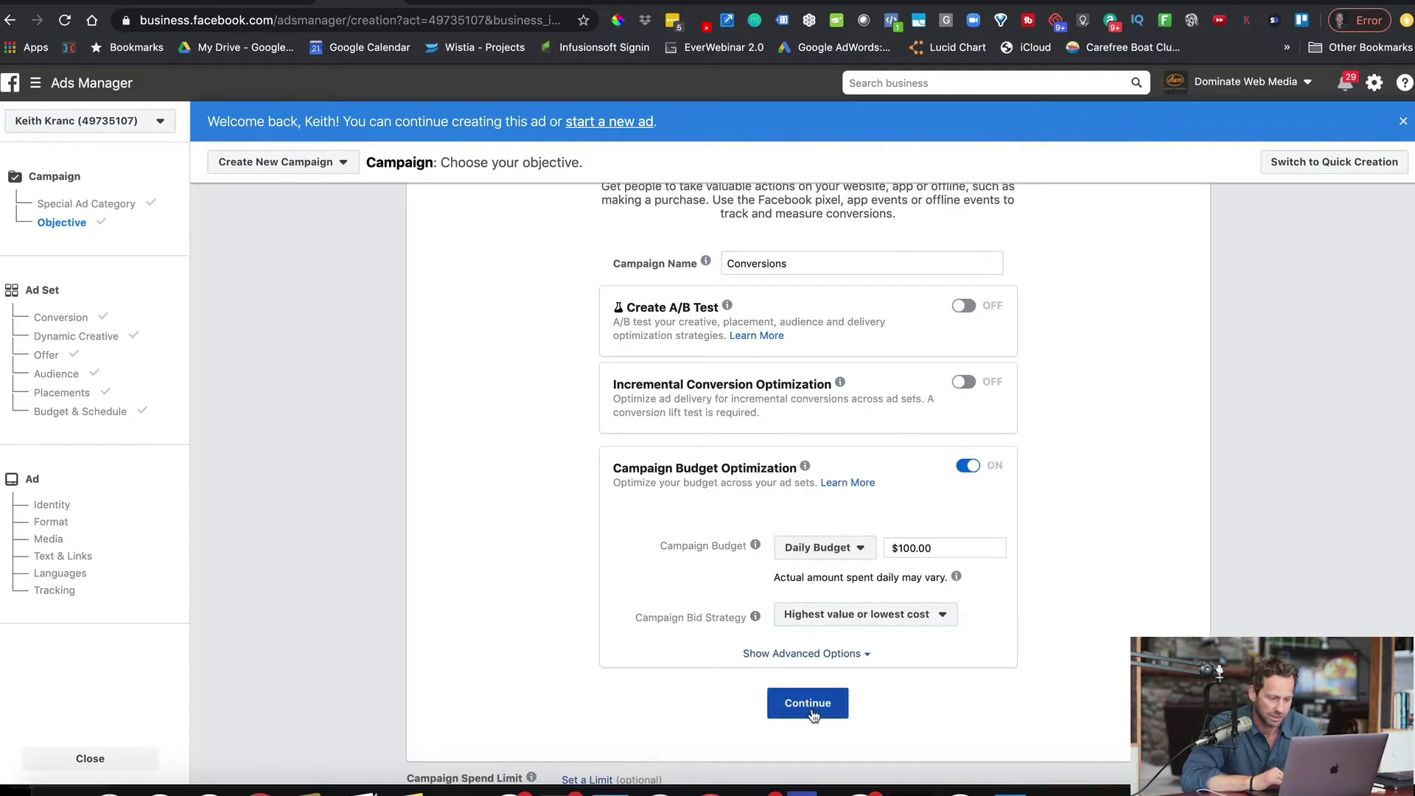
# Choose Highest value or lowest cost as the campaign bid strategy, continue to the ad set and dismiss the welcome-back notice
pyautogui.click(892, 624)
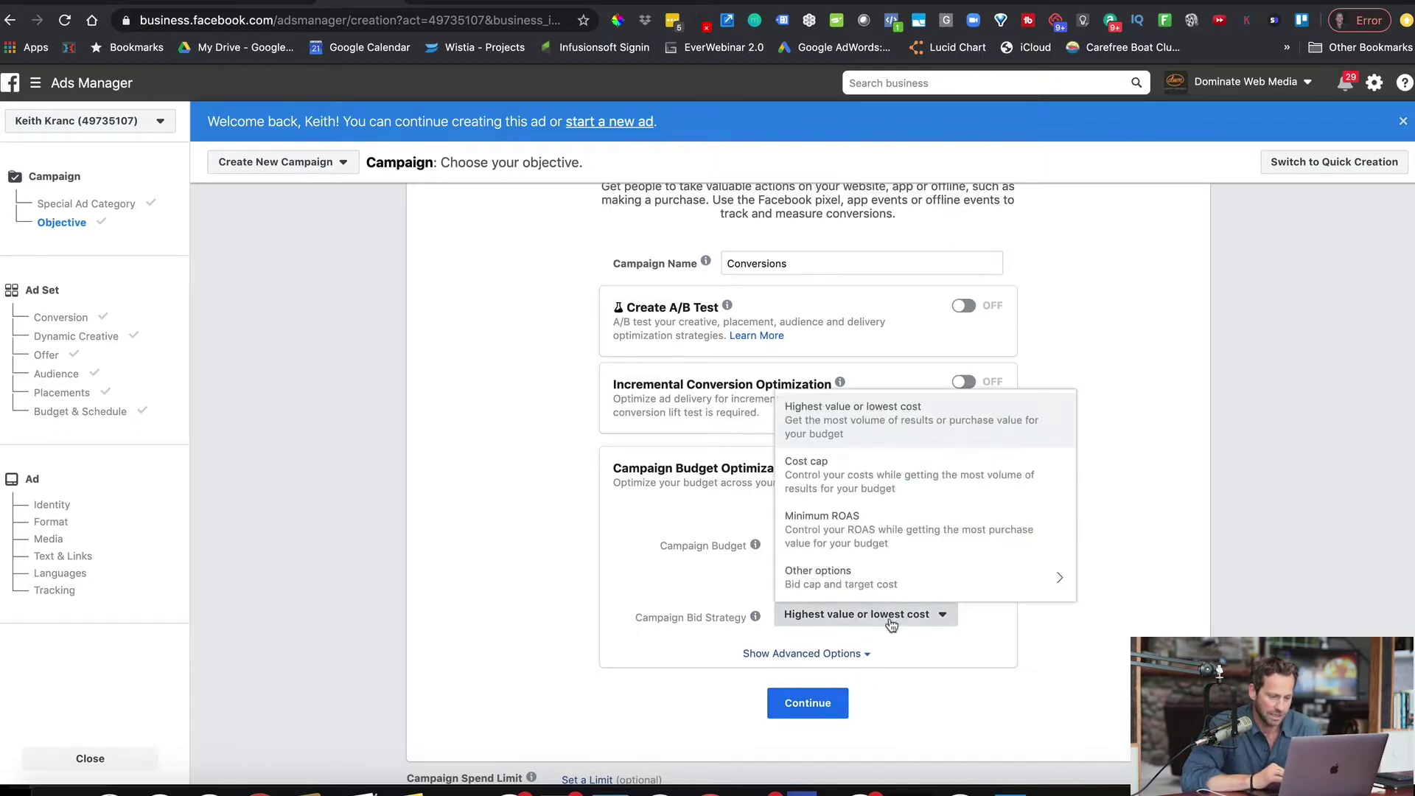
pyautogui.click(857, 420)
pyautogui.click(809, 712)
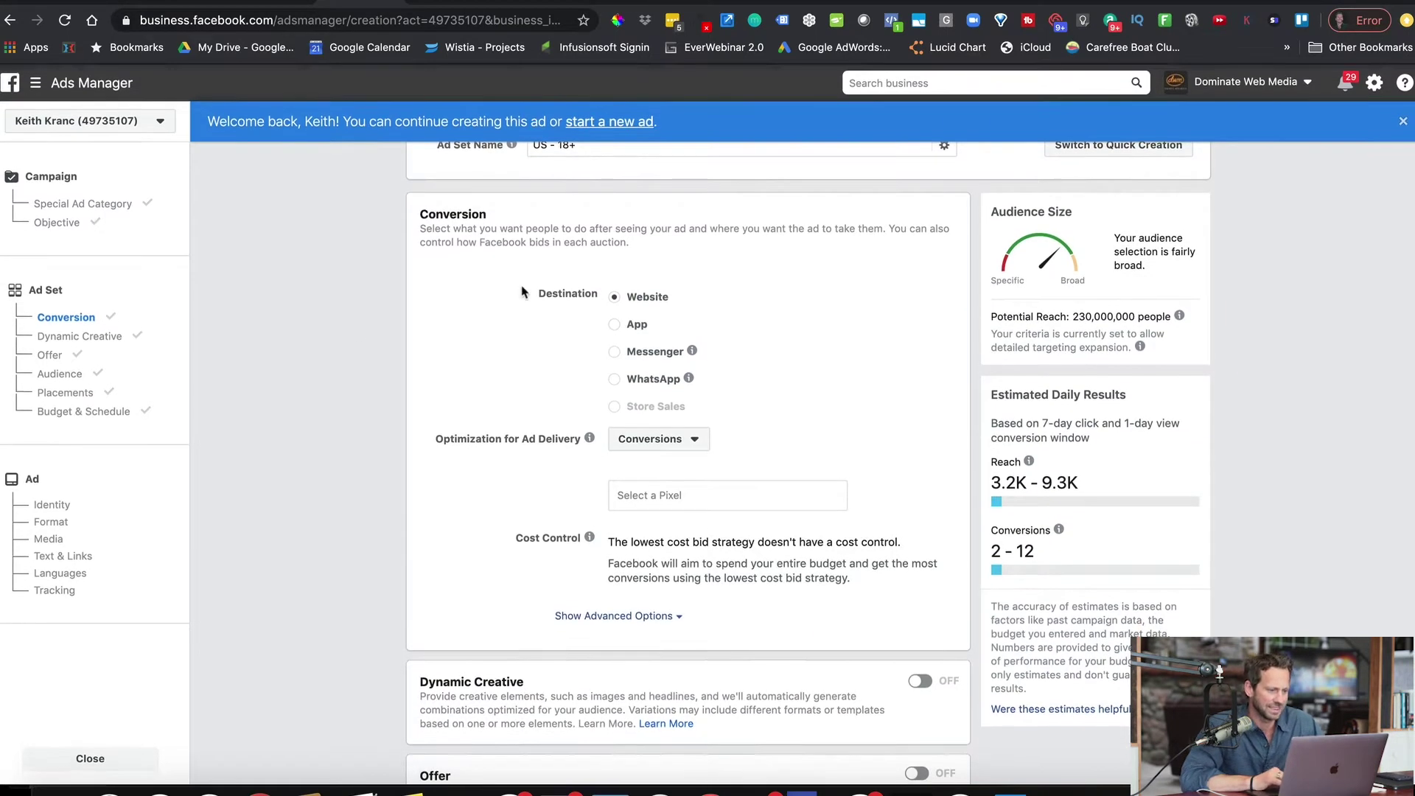
pyautogui.click(1404, 123)
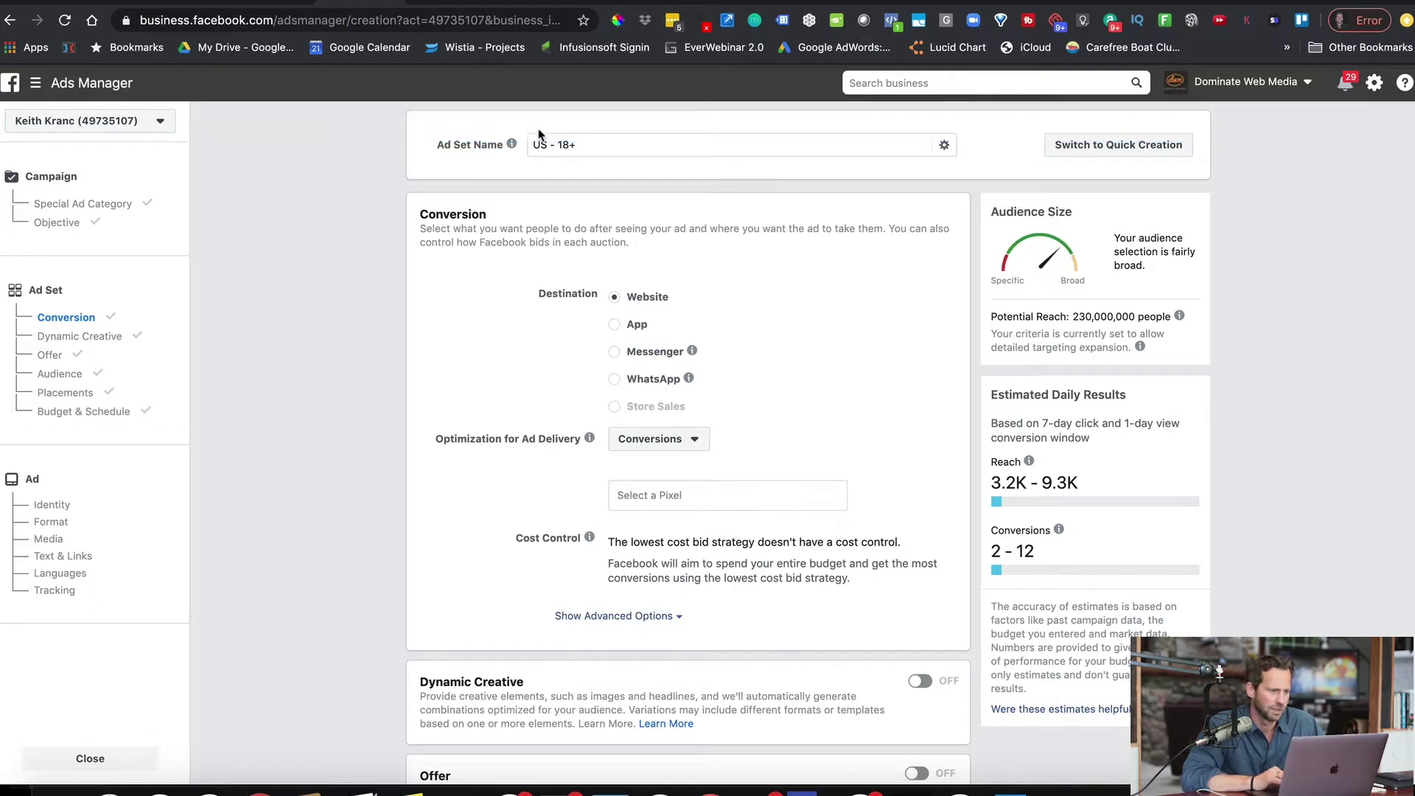
pyautogui.moveTo(598, 145); pyautogui.dragTo(491, 143)
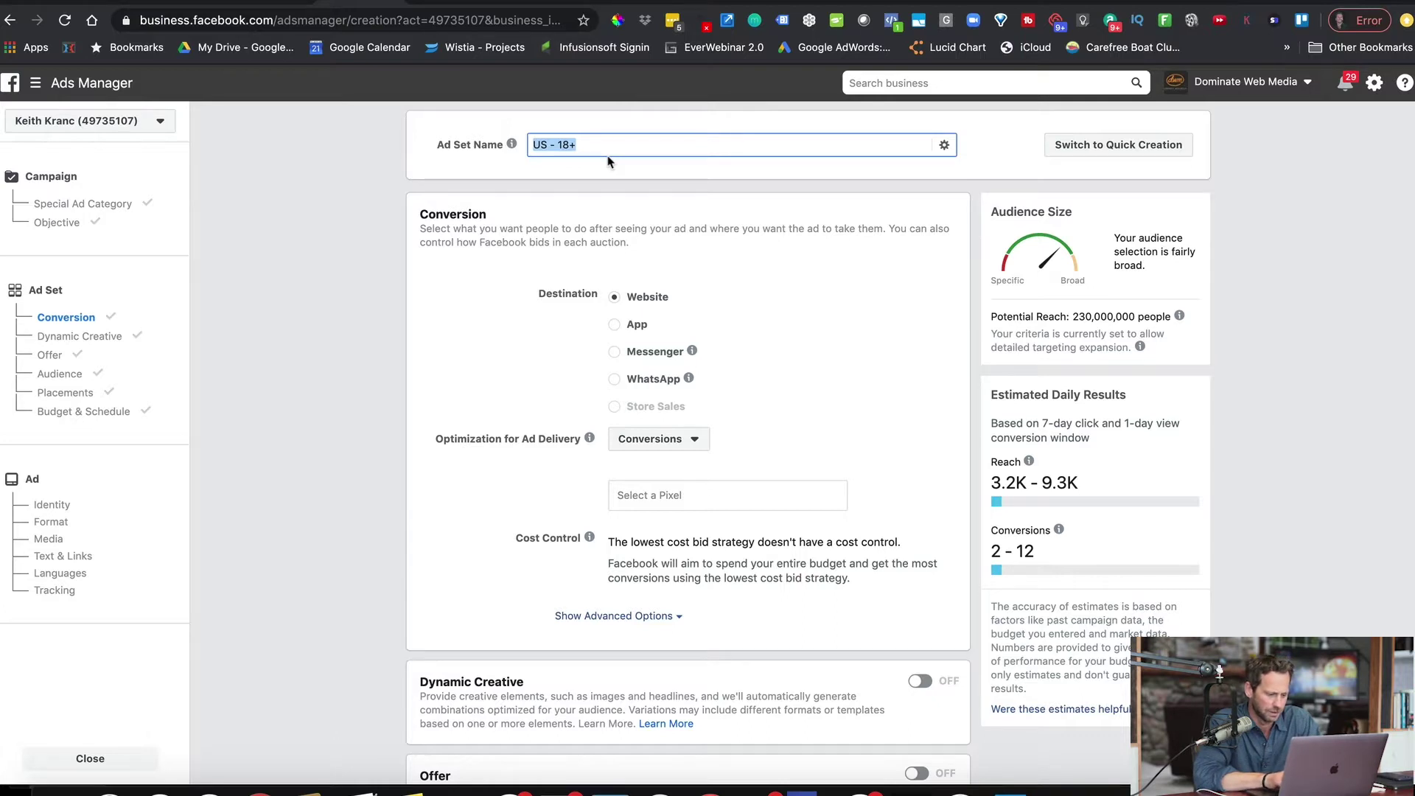
pyautogui.click(617, 173)
pyautogui.moveTo(595, 146); pyautogui.dragTo(494, 146)
pyautogui.click(496, 184)
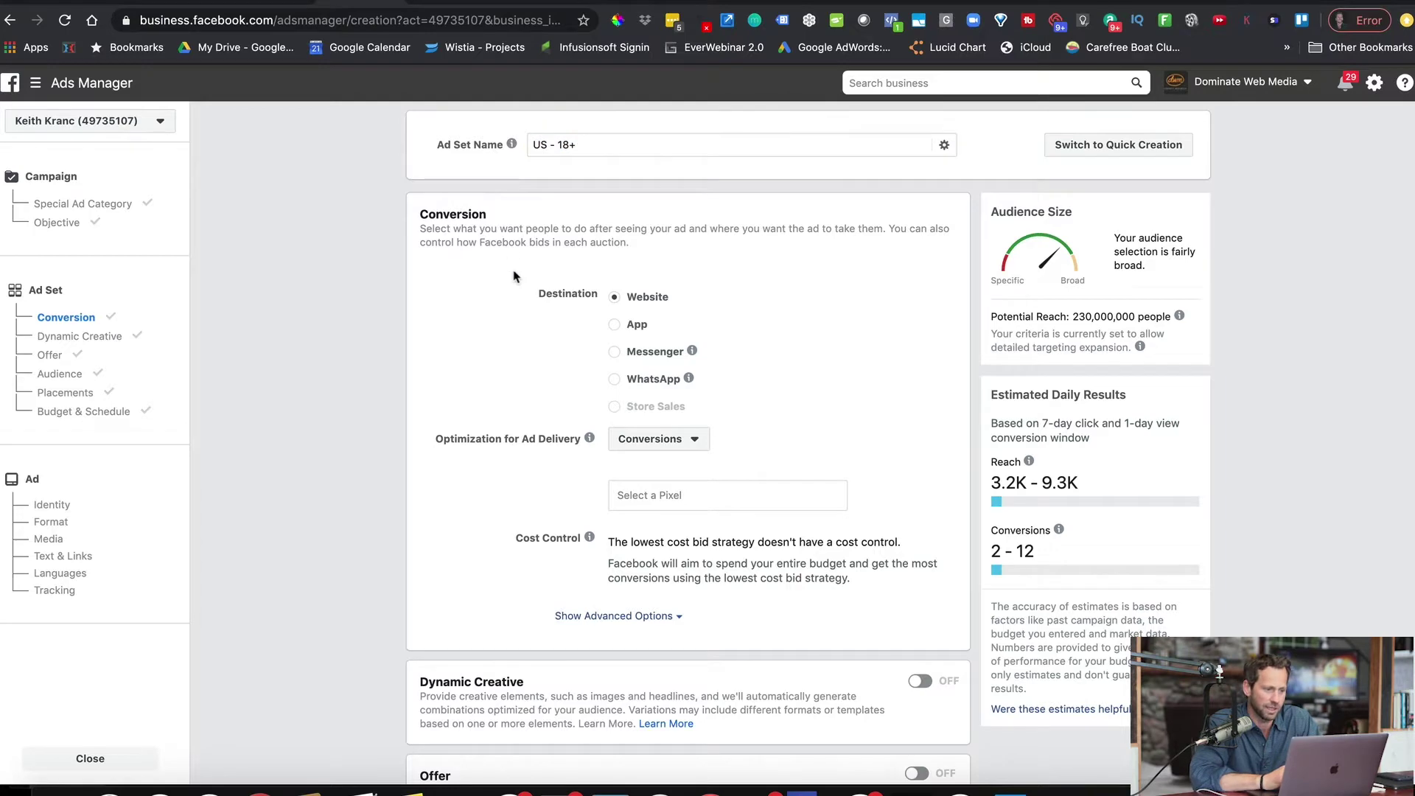
# Try Value as the ad set's optimization for ad delivery and switch it back to Conversions
pyautogui.scroll(-2, 514, 276)
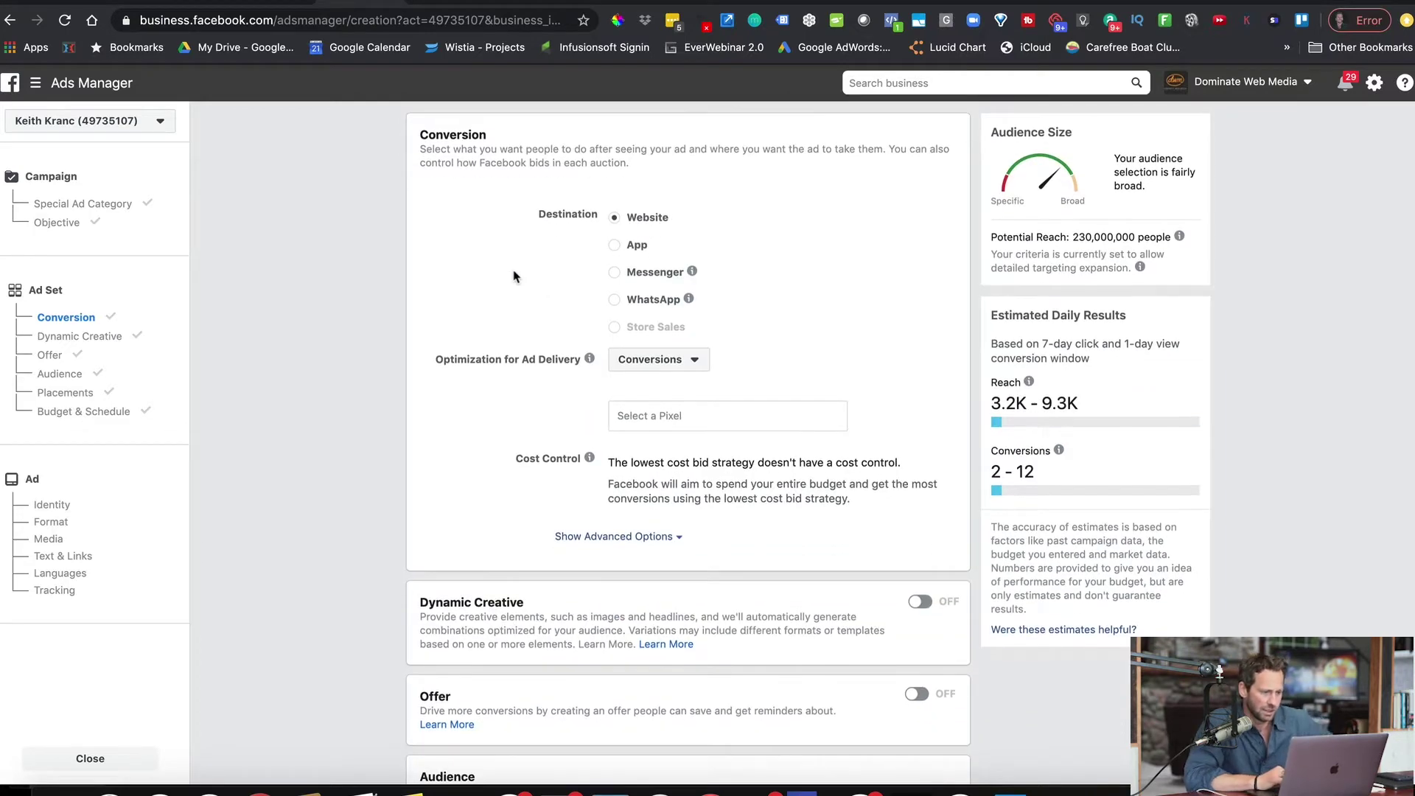
pyautogui.click(670, 418)
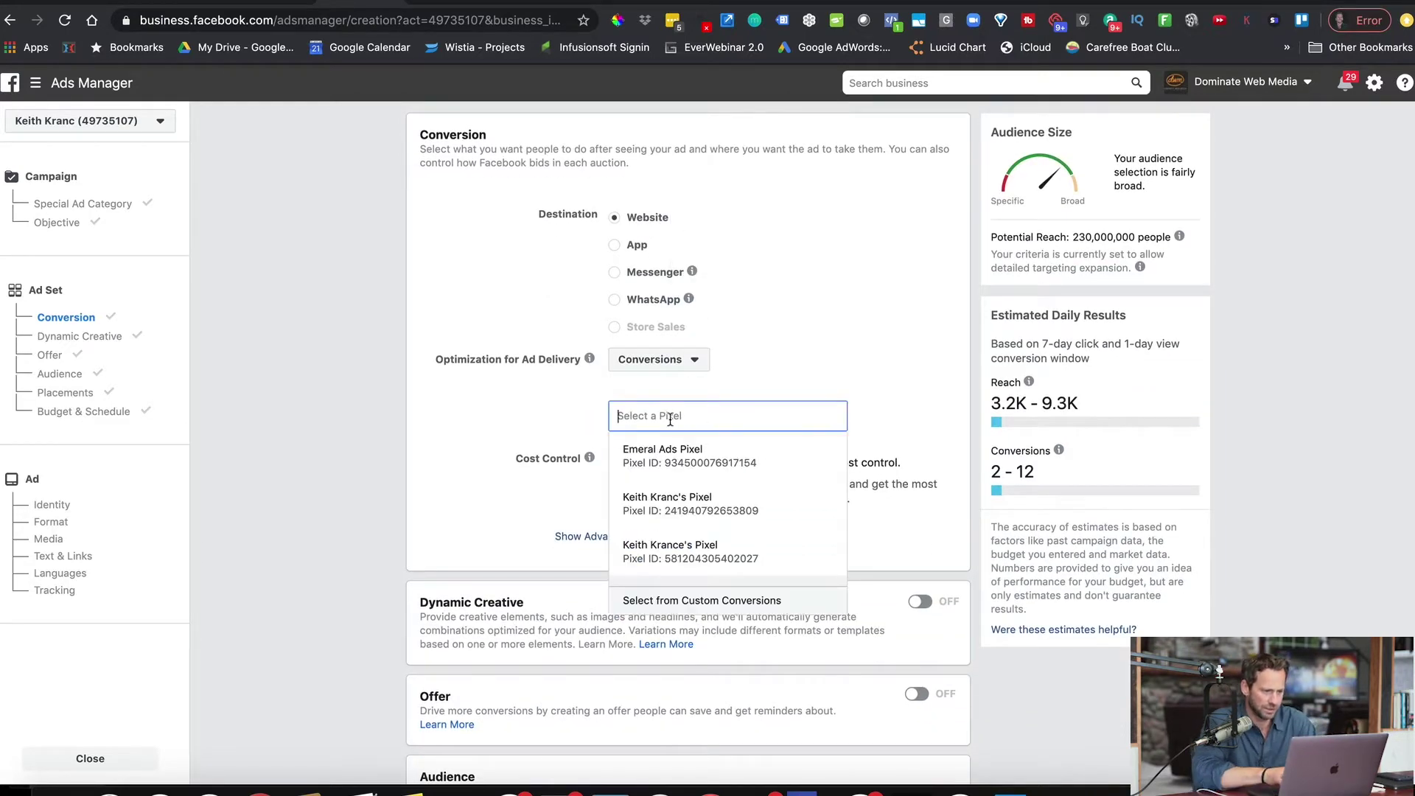
pyautogui.click(687, 360)
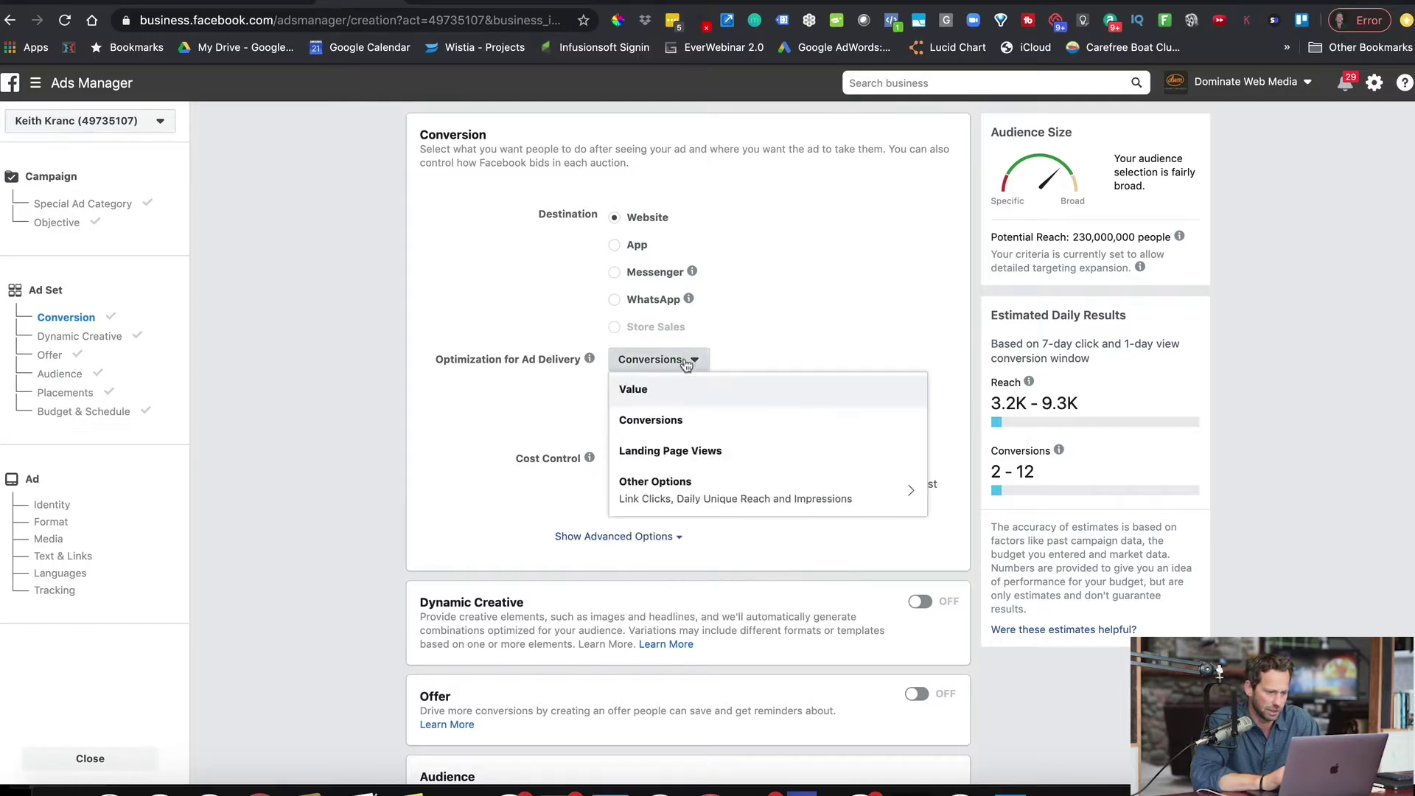
pyautogui.click(684, 394)
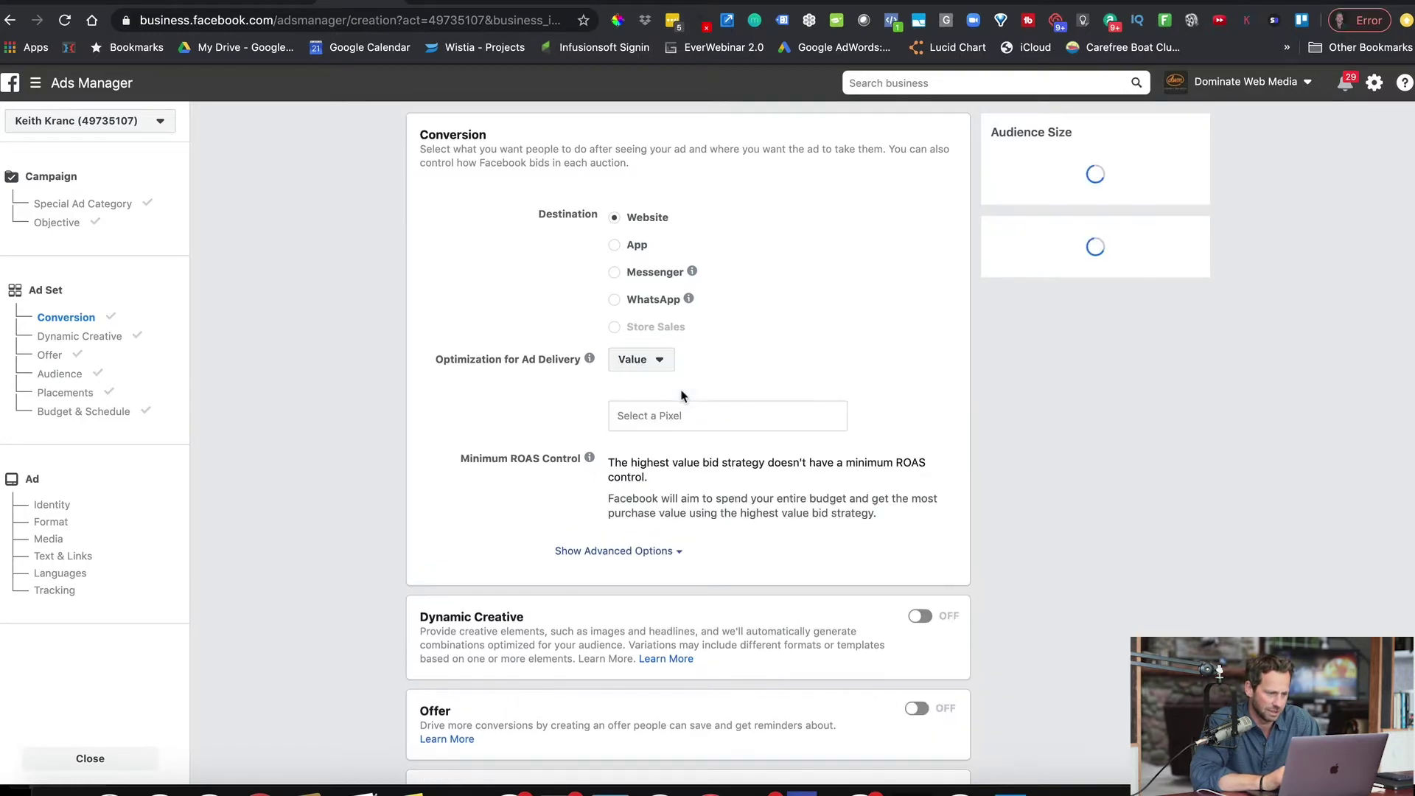
pyautogui.click(663, 365)
pyautogui.click(671, 419)
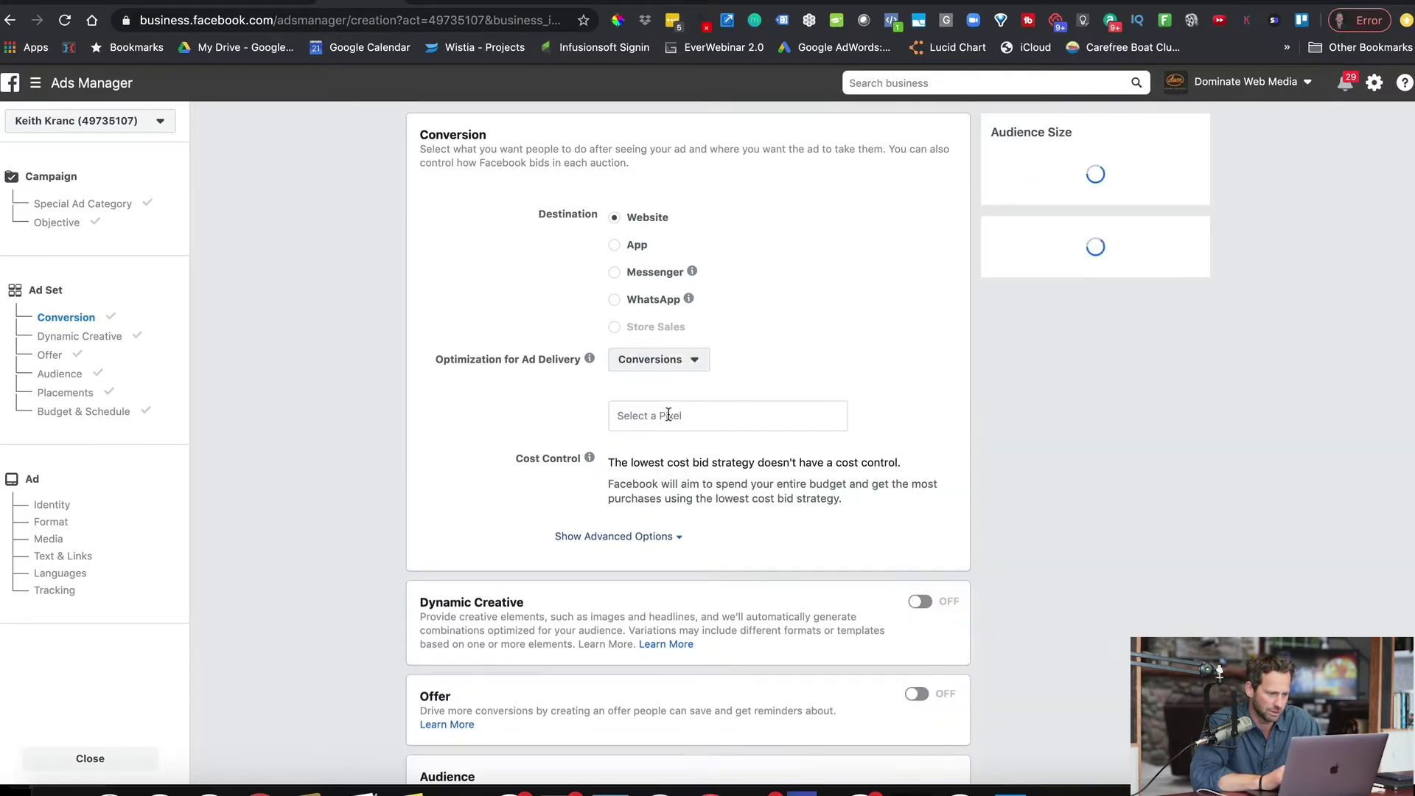
# Assign the second listed pixel to the ad set and choose Purchase as its conversion event
pyautogui.click(668, 417)
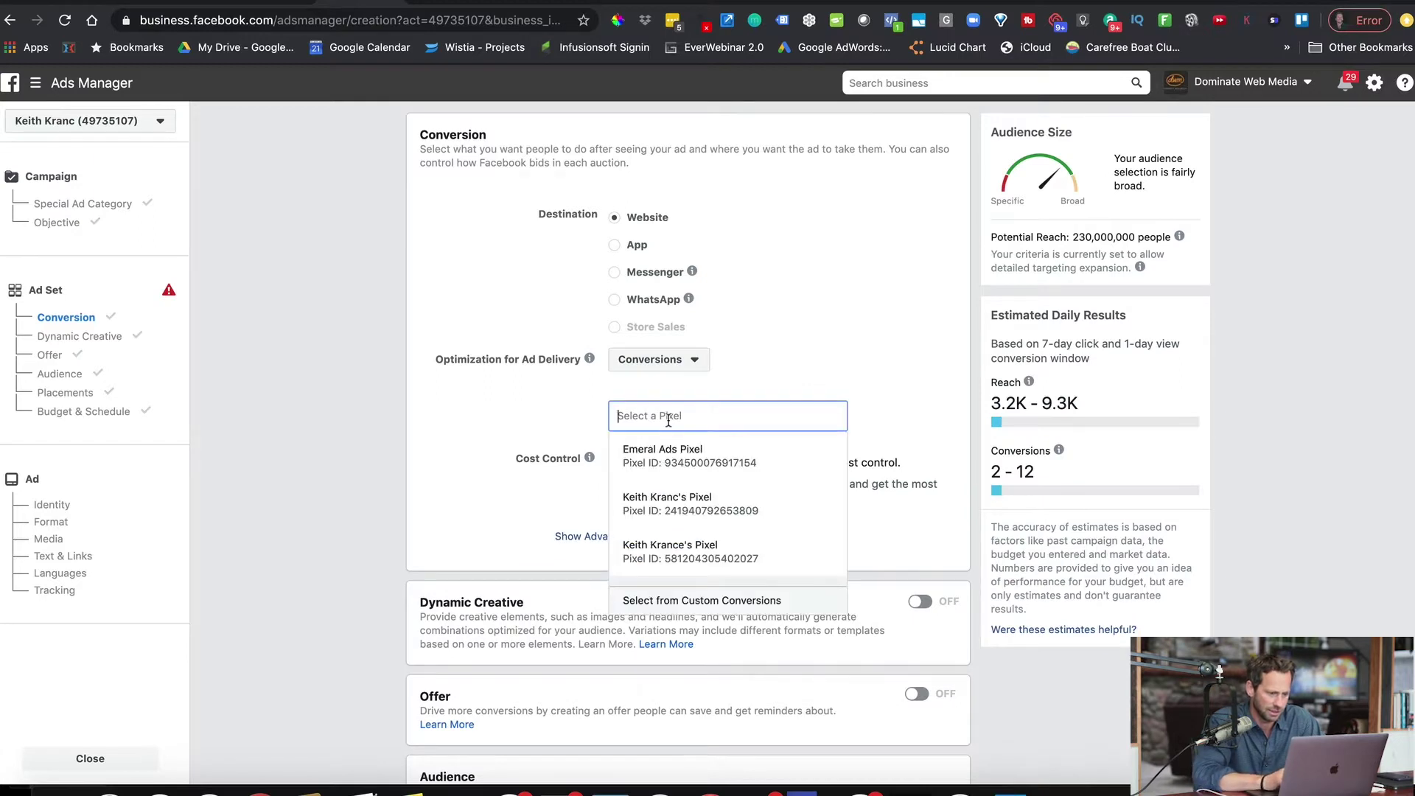
pyautogui.click(694, 514)
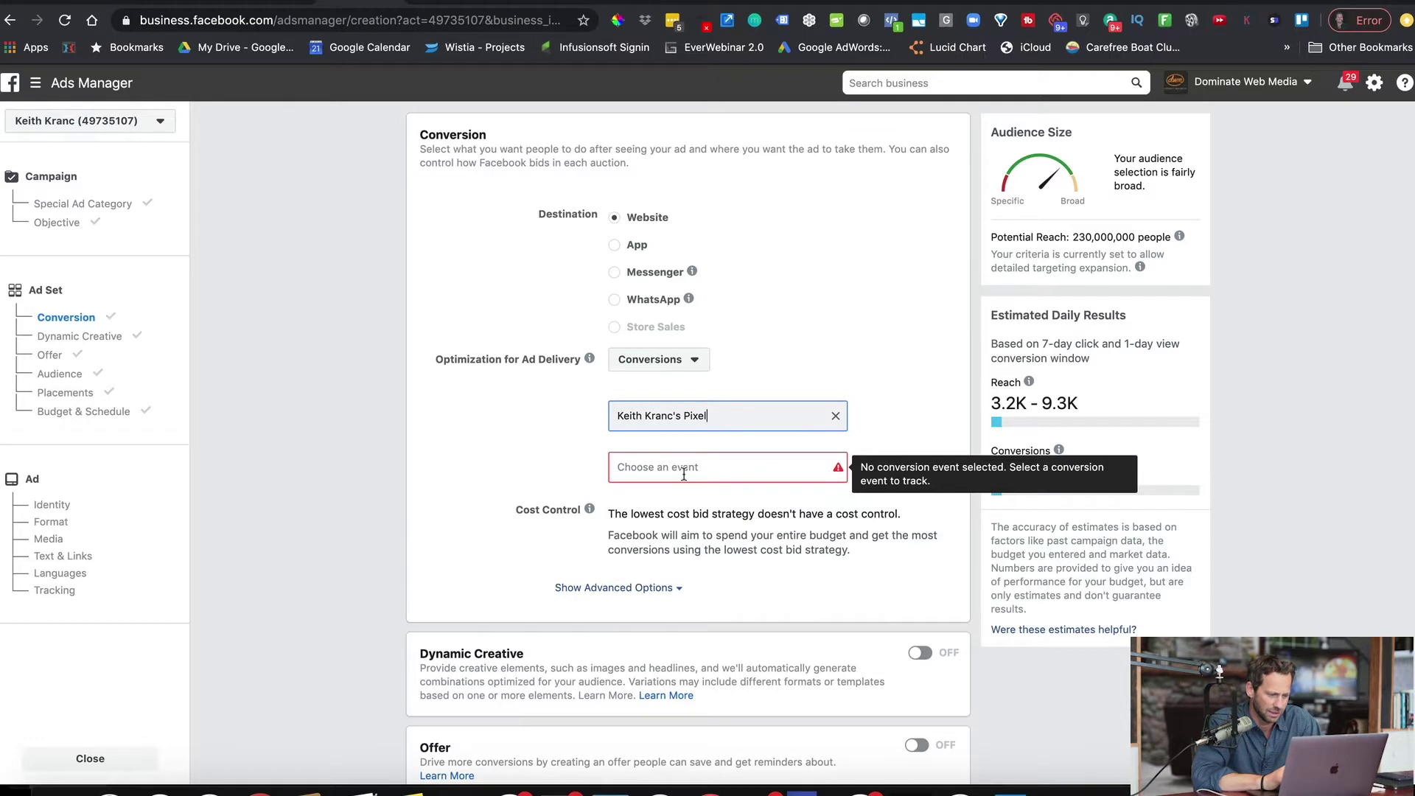
pyautogui.click(684, 470)
pyautogui.write('cust')
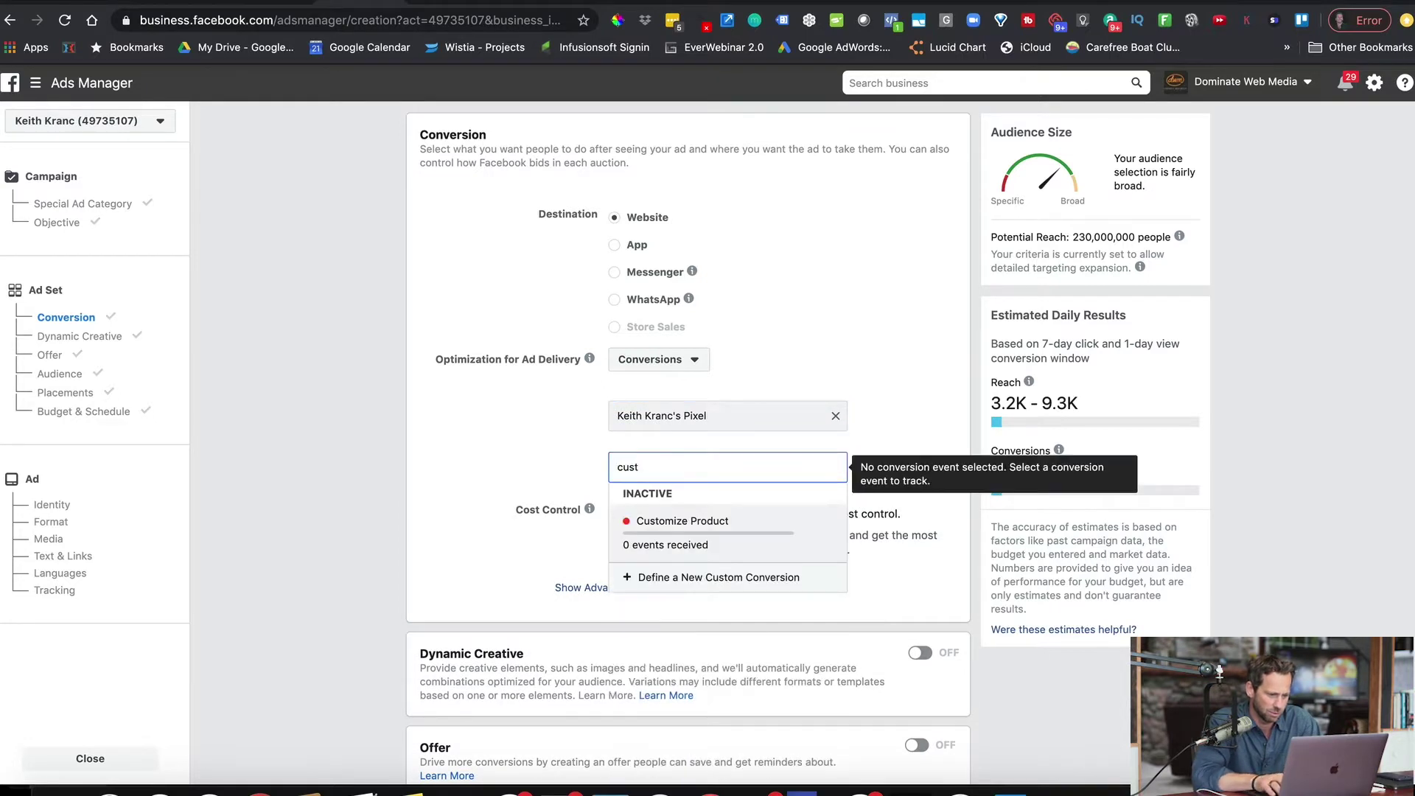
pyautogui.press('BackSpace')
pyautogui.press('BackSpace')
pyautogui.press('BackSpace')
pyautogui.press('BackSpace')
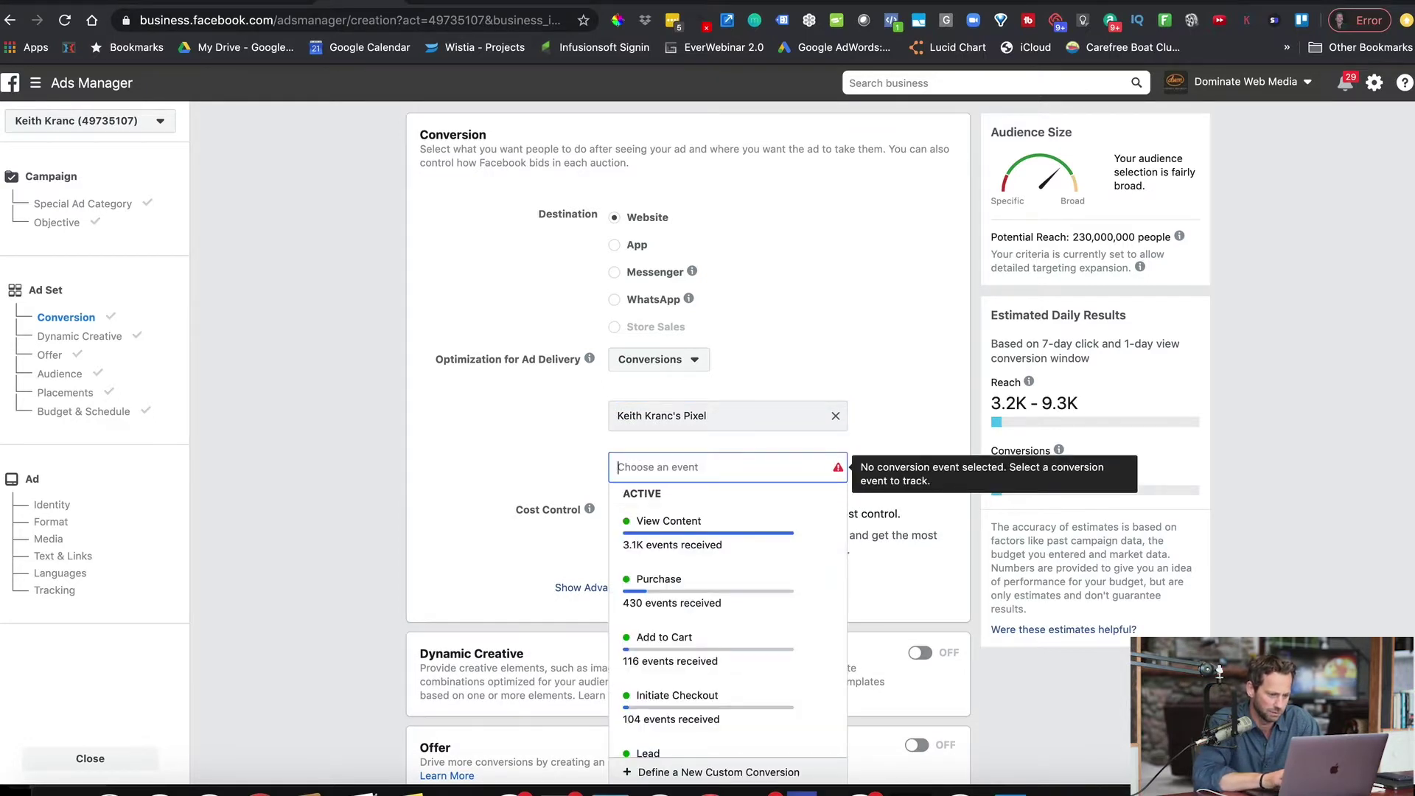
pyautogui.write('pur')
pyautogui.click(656, 520)
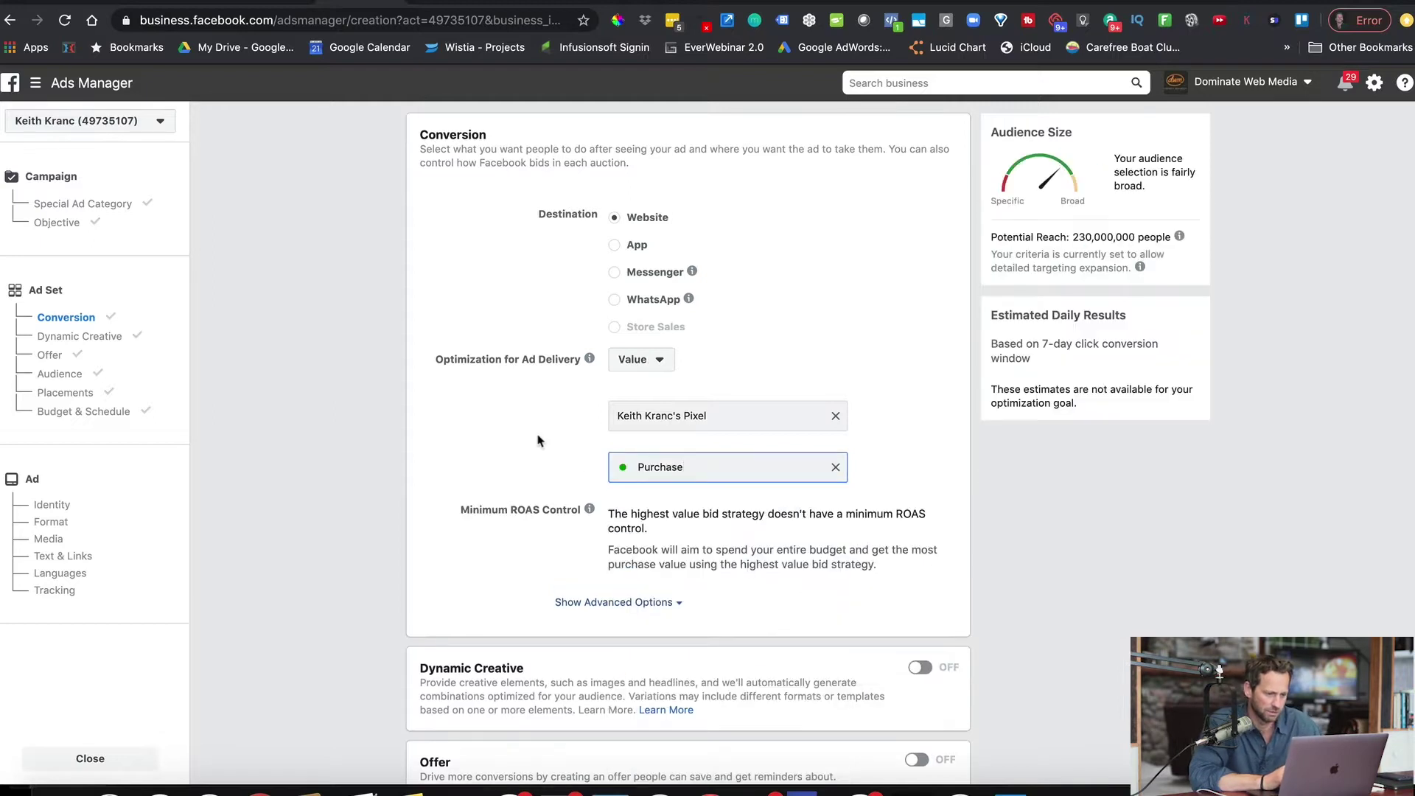
# Look through the ad set's Minimum ROAS Control, Dynamic Creative, Offer and Audience settings
pyautogui.scroll(-1, 538, 440)
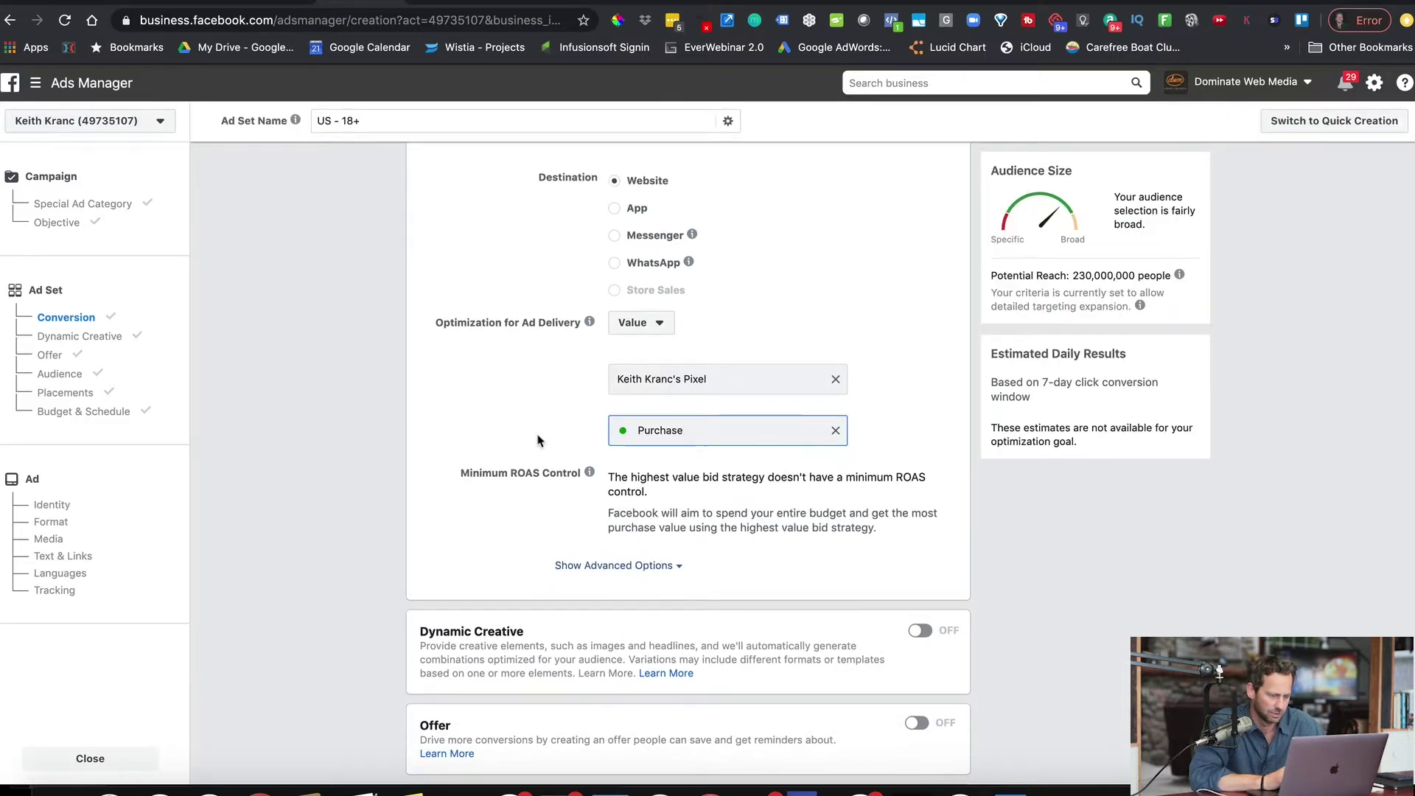
pyautogui.scroll(-1, 539, 441)
pyautogui.scroll(-4, 539, 441)
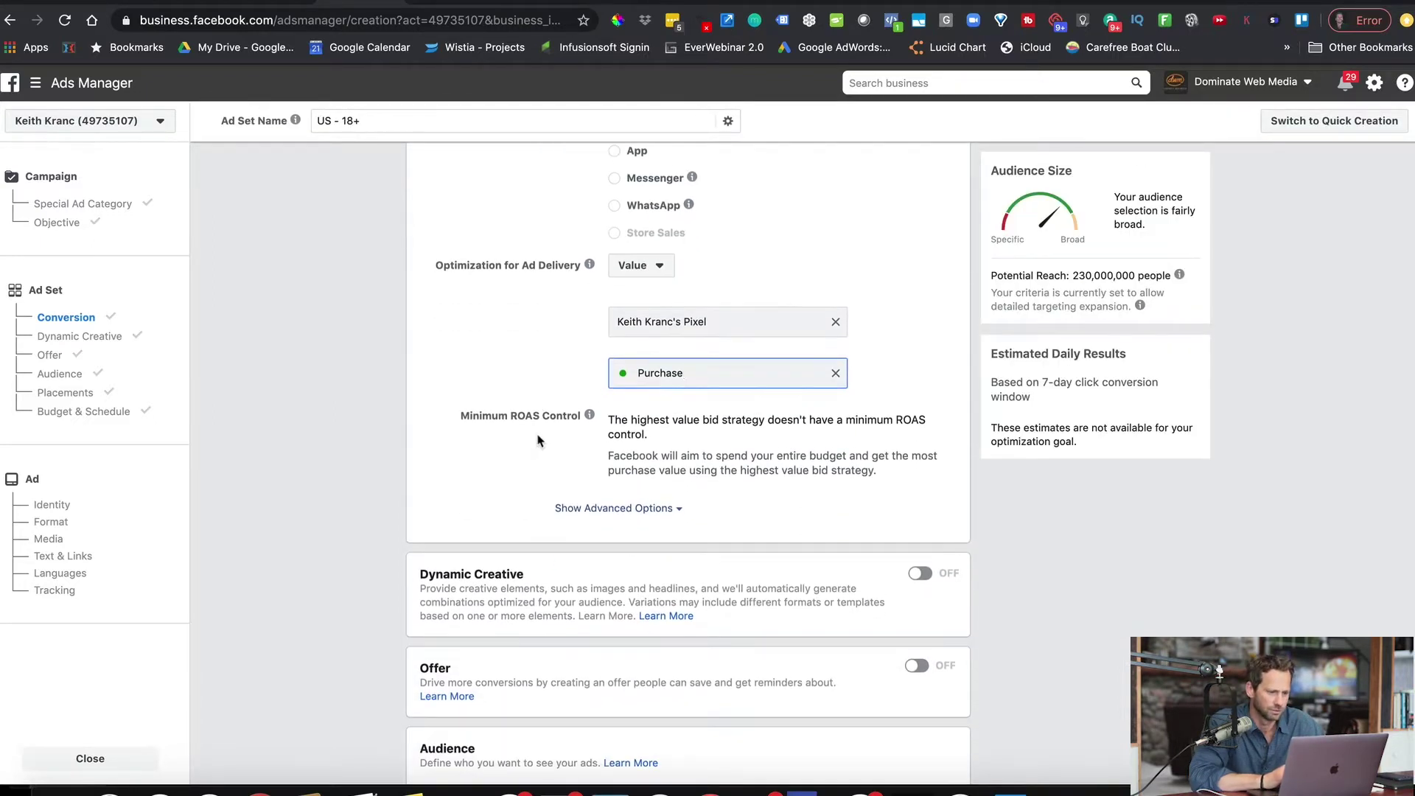
pyautogui.click(557, 421)
pyautogui.scroll(-3, 686, 434)
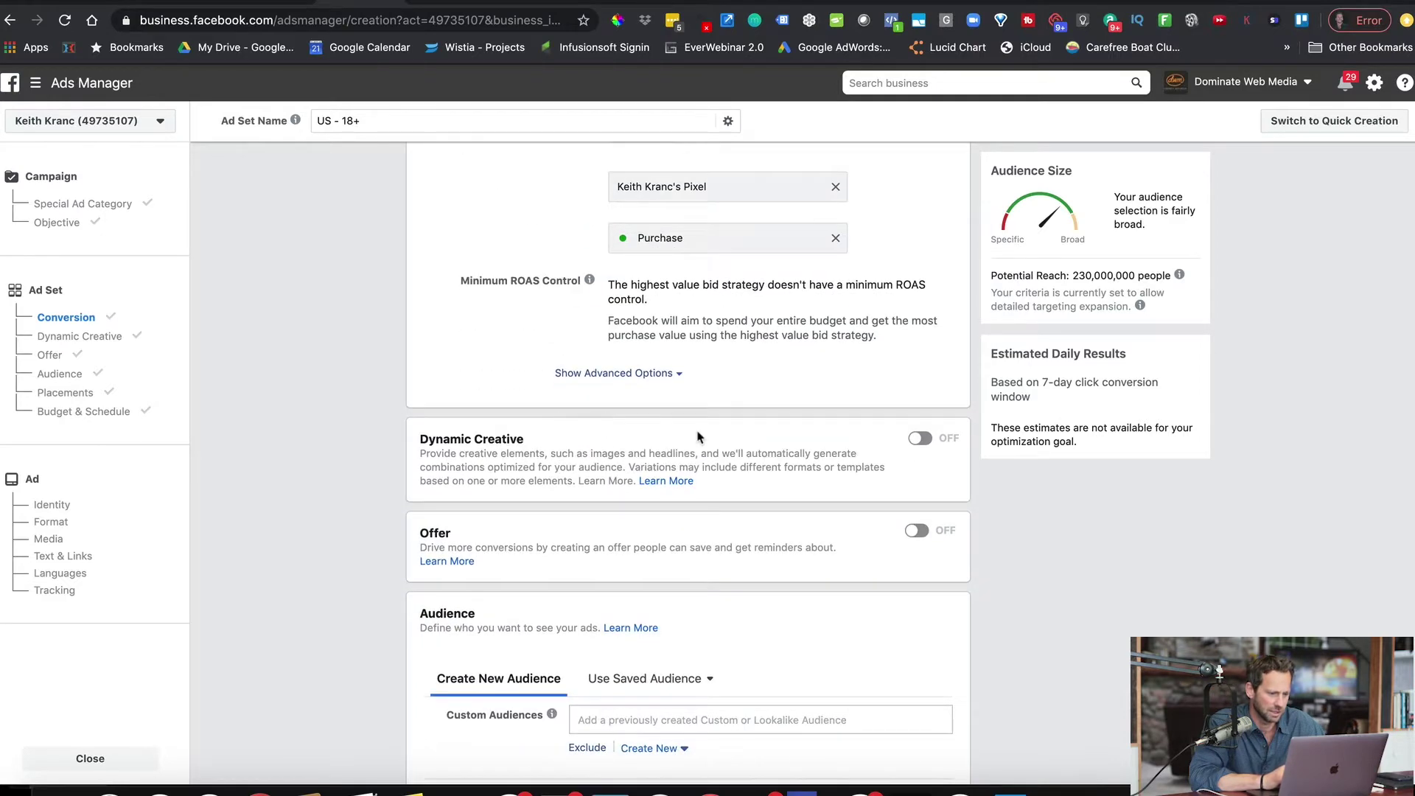
pyautogui.scroll(-3, 847, 427)
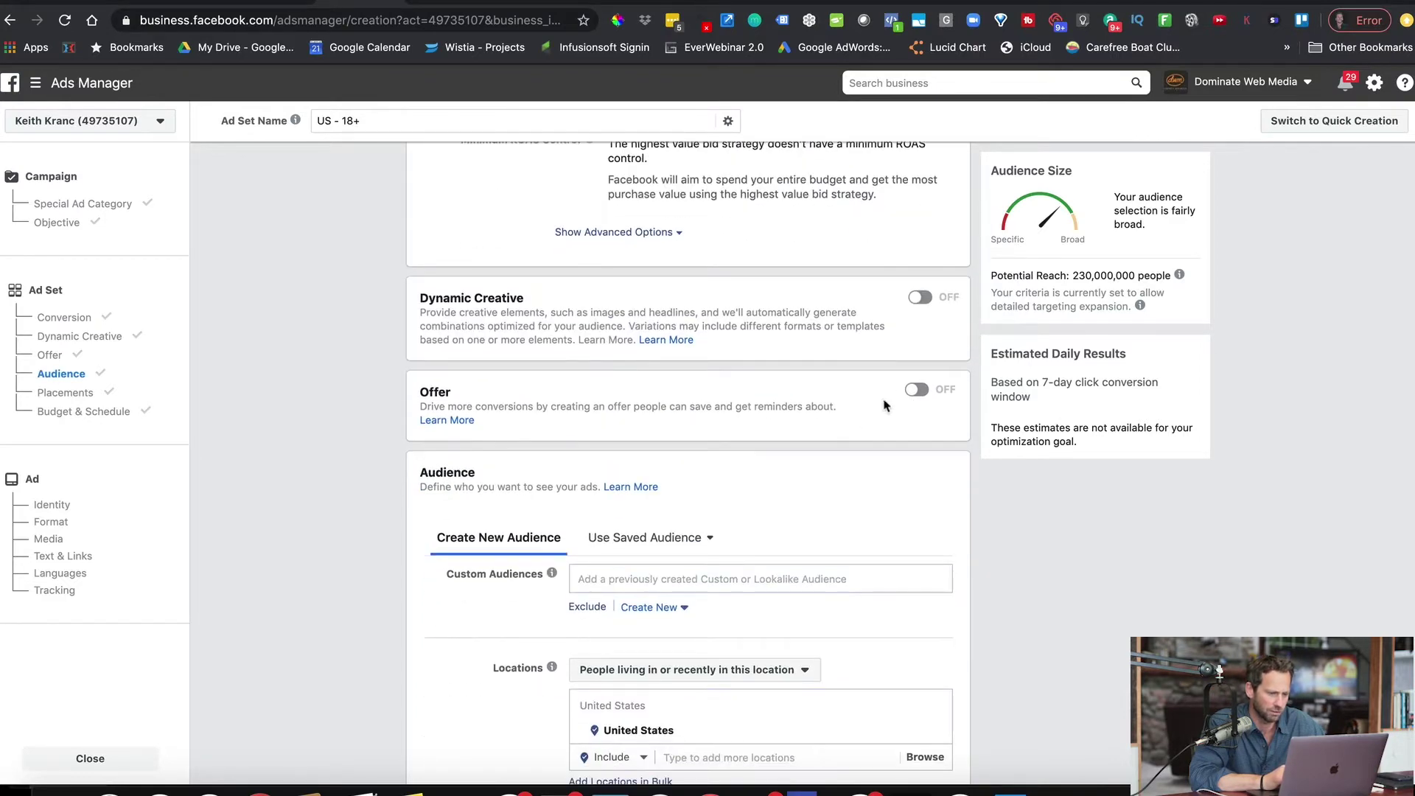
pyautogui.scroll(-3, 900, 398)
pyautogui.scroll(-2, 862, 413)
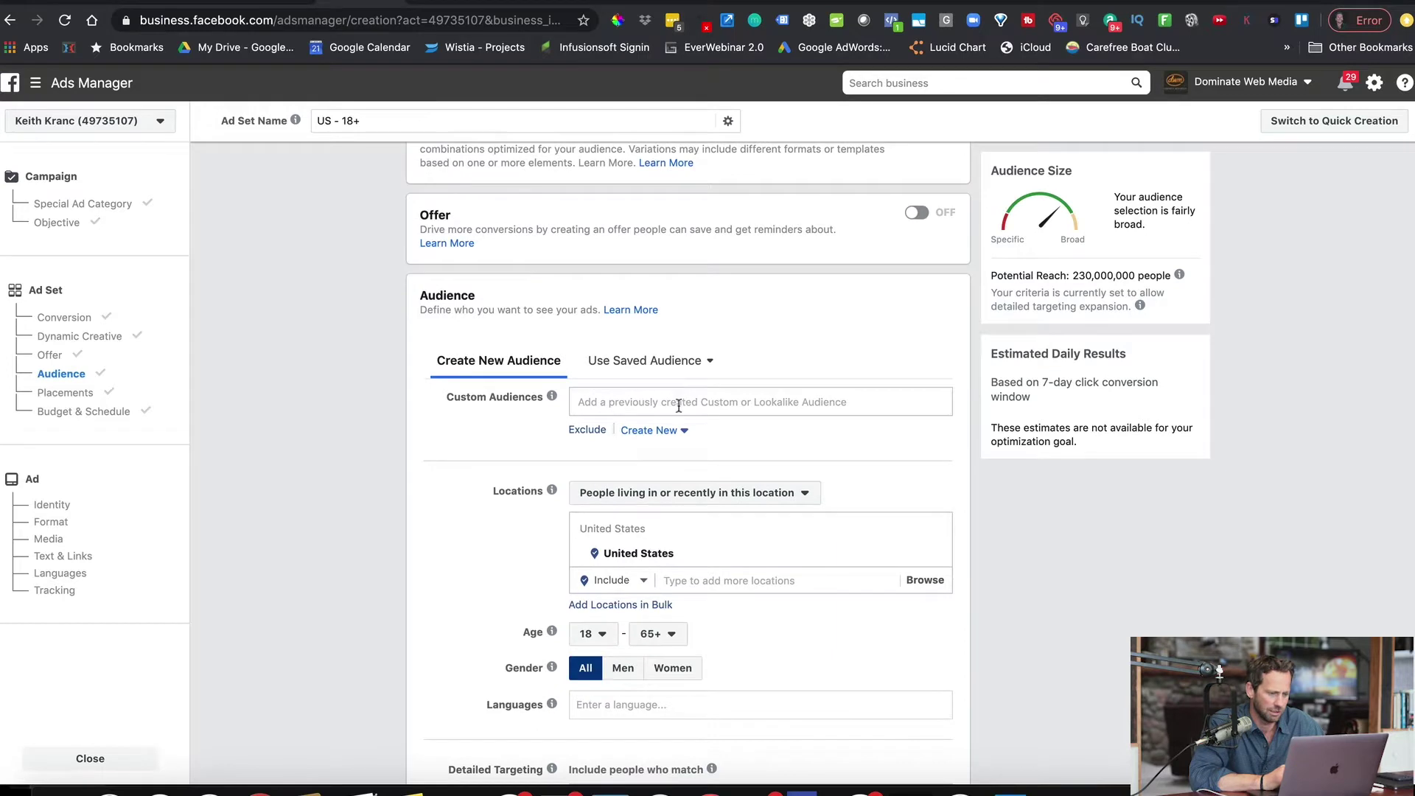
pyautogui.scroll(-1, 680, 409)
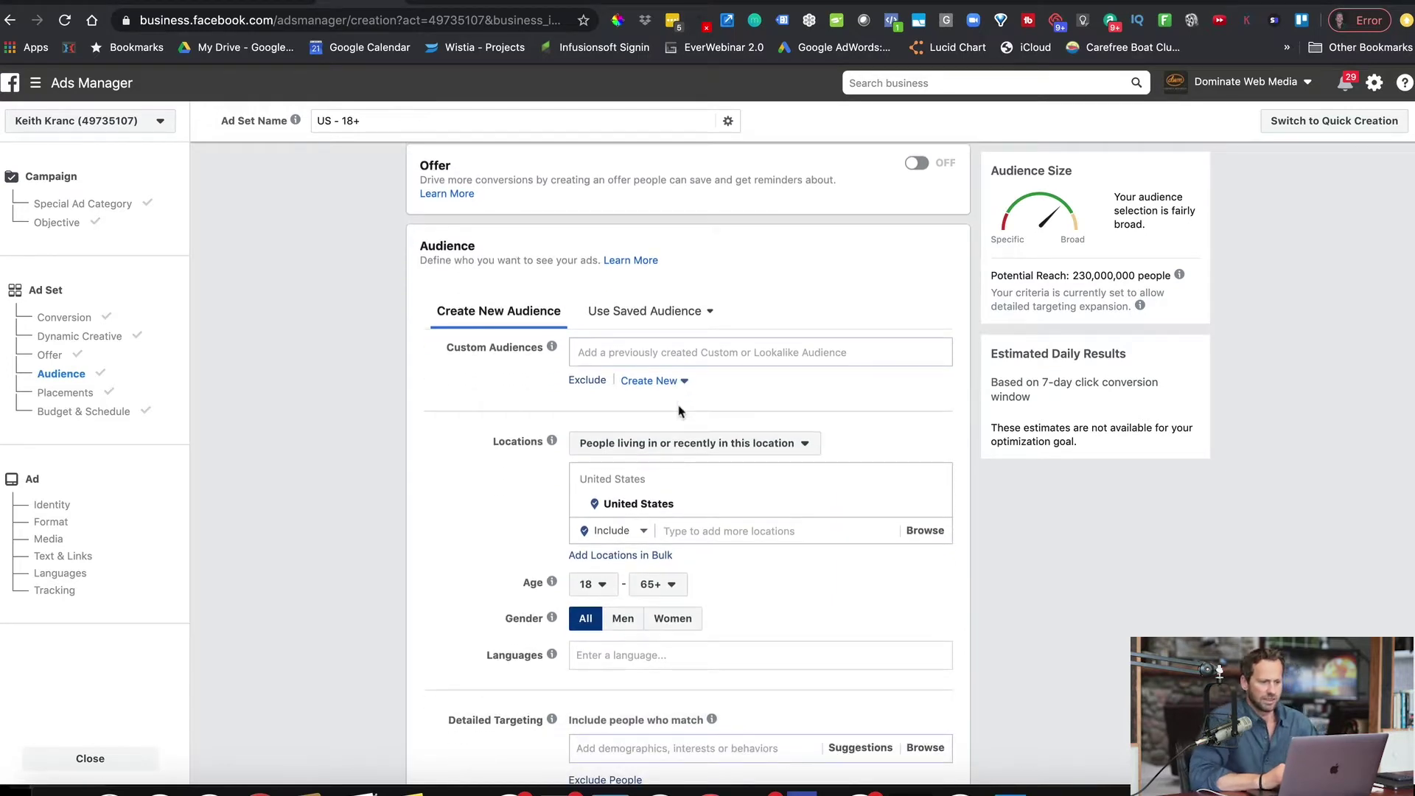
pyautogui.scroll(-1, 612, 333)
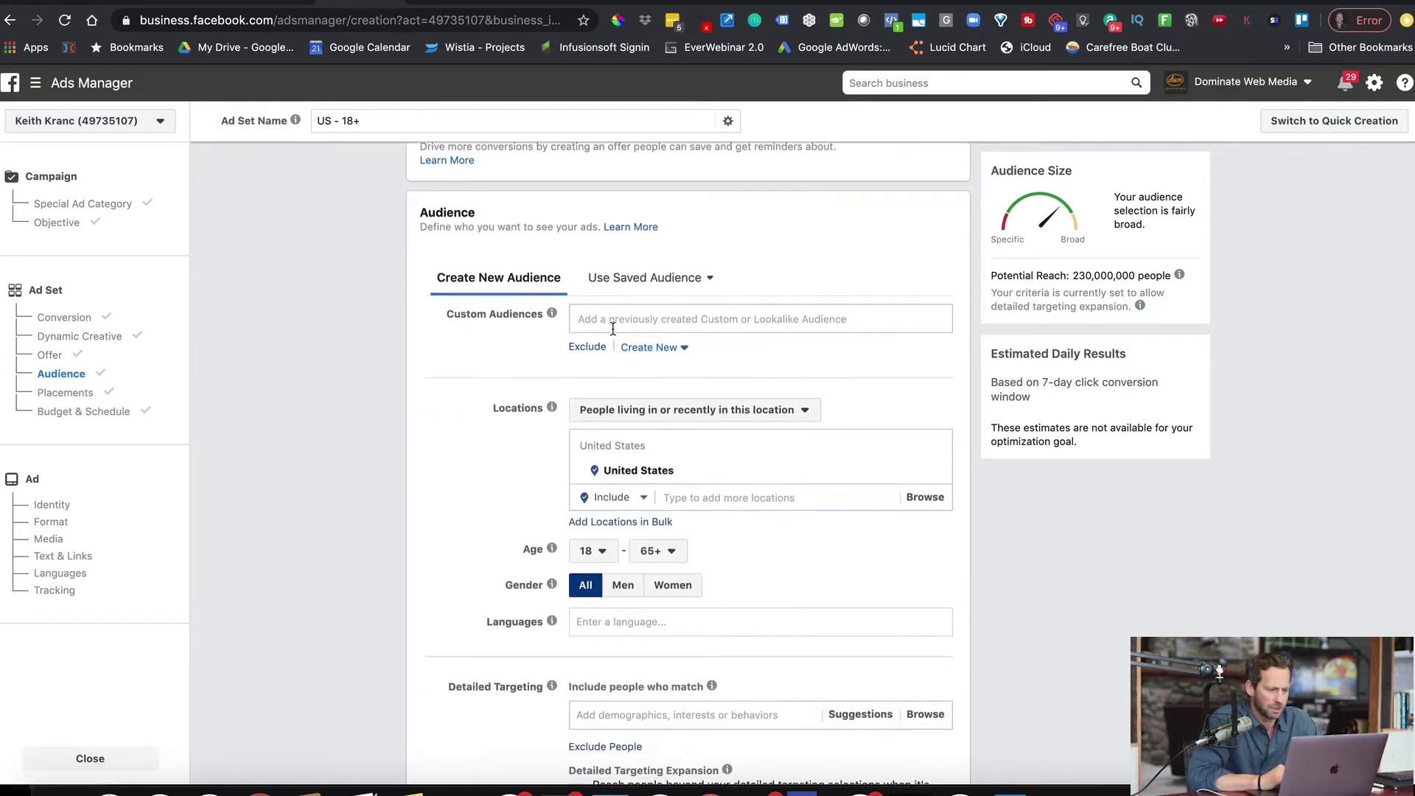
# Browse the existing lookalike and custom audiences available for the ad set's Custom Audiences setting
pyautogui.click(654, 315)
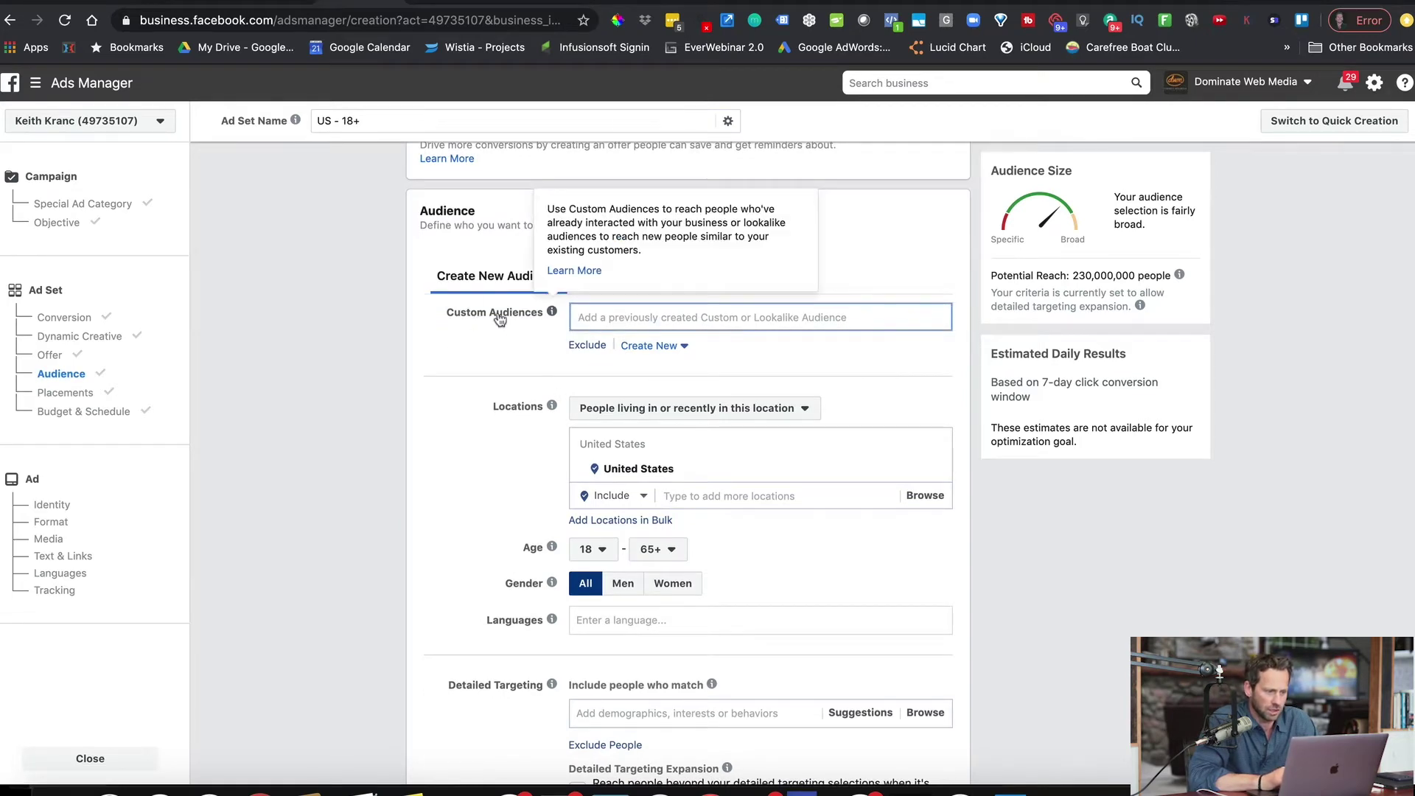
pyautogui.click(519, 329)
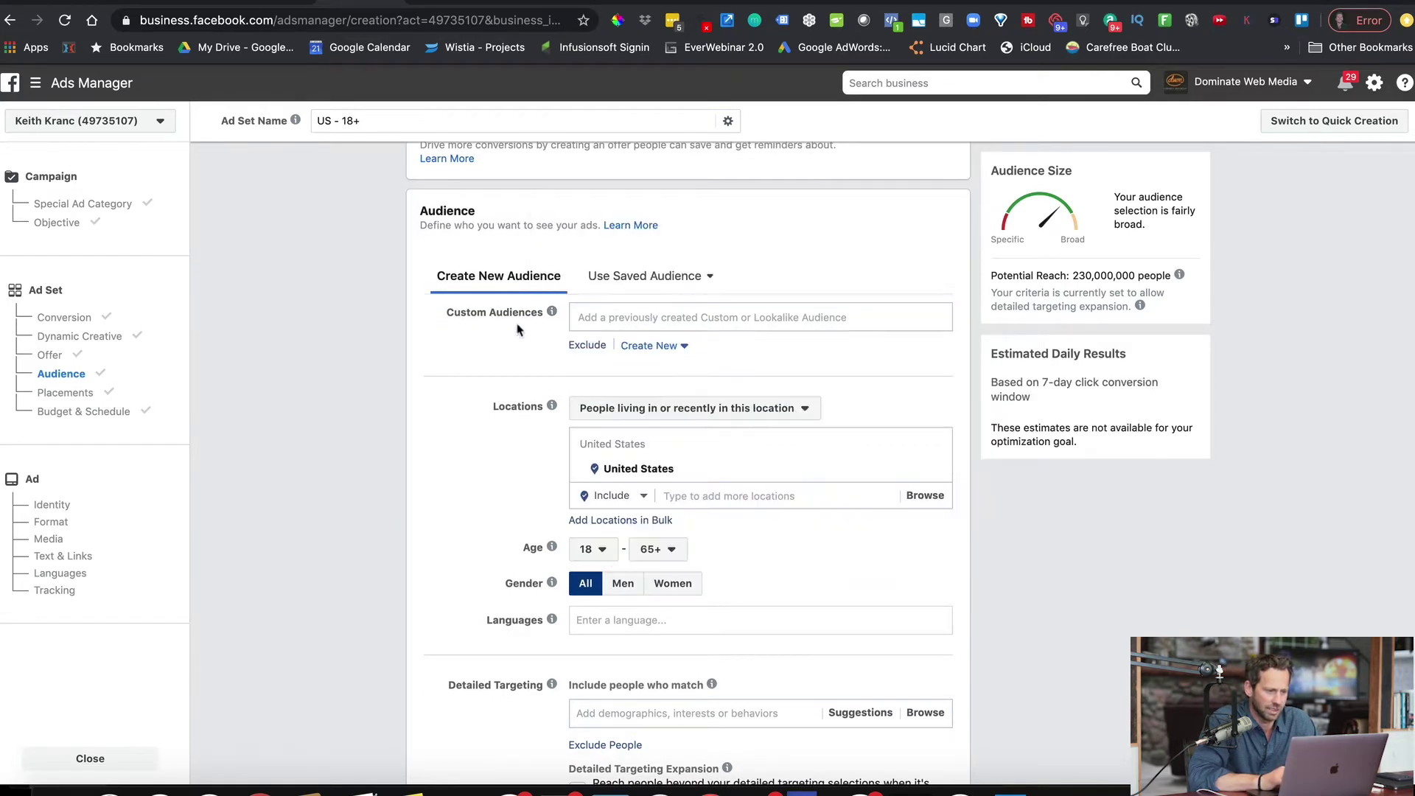
pyautogui.click(625, 317)
pyautogui.click(759, 353)
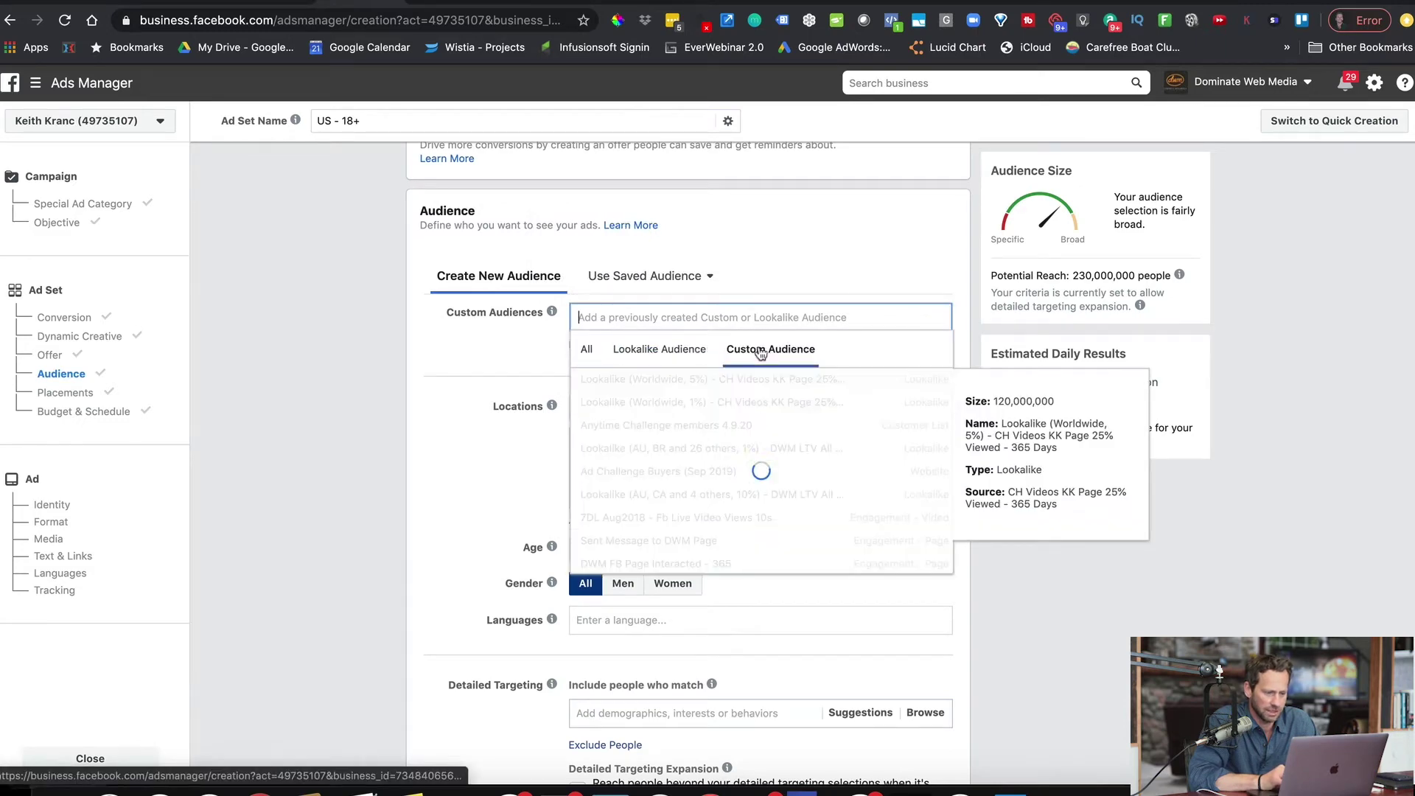
pyautogui.click(675, 356)
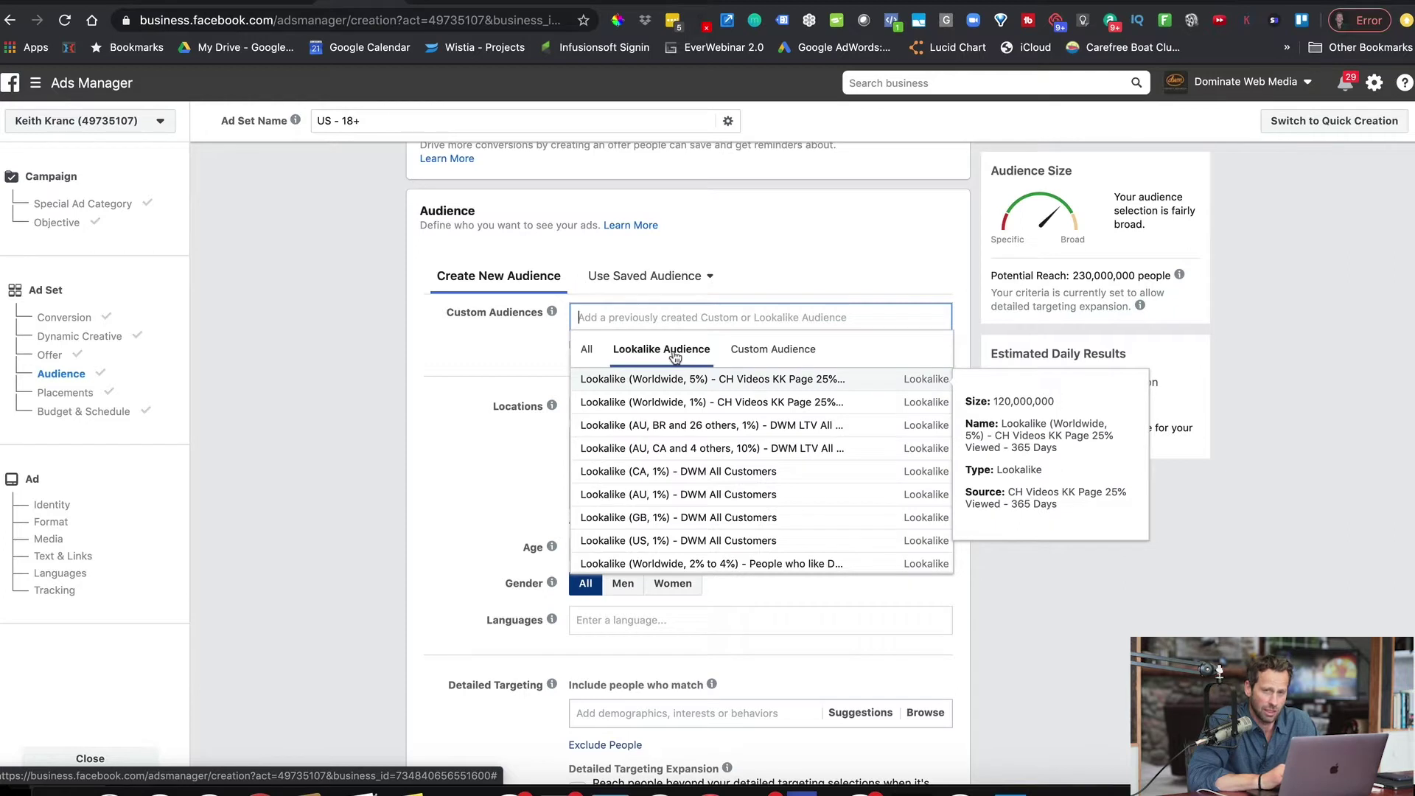
pyautogui.click(732, 353)
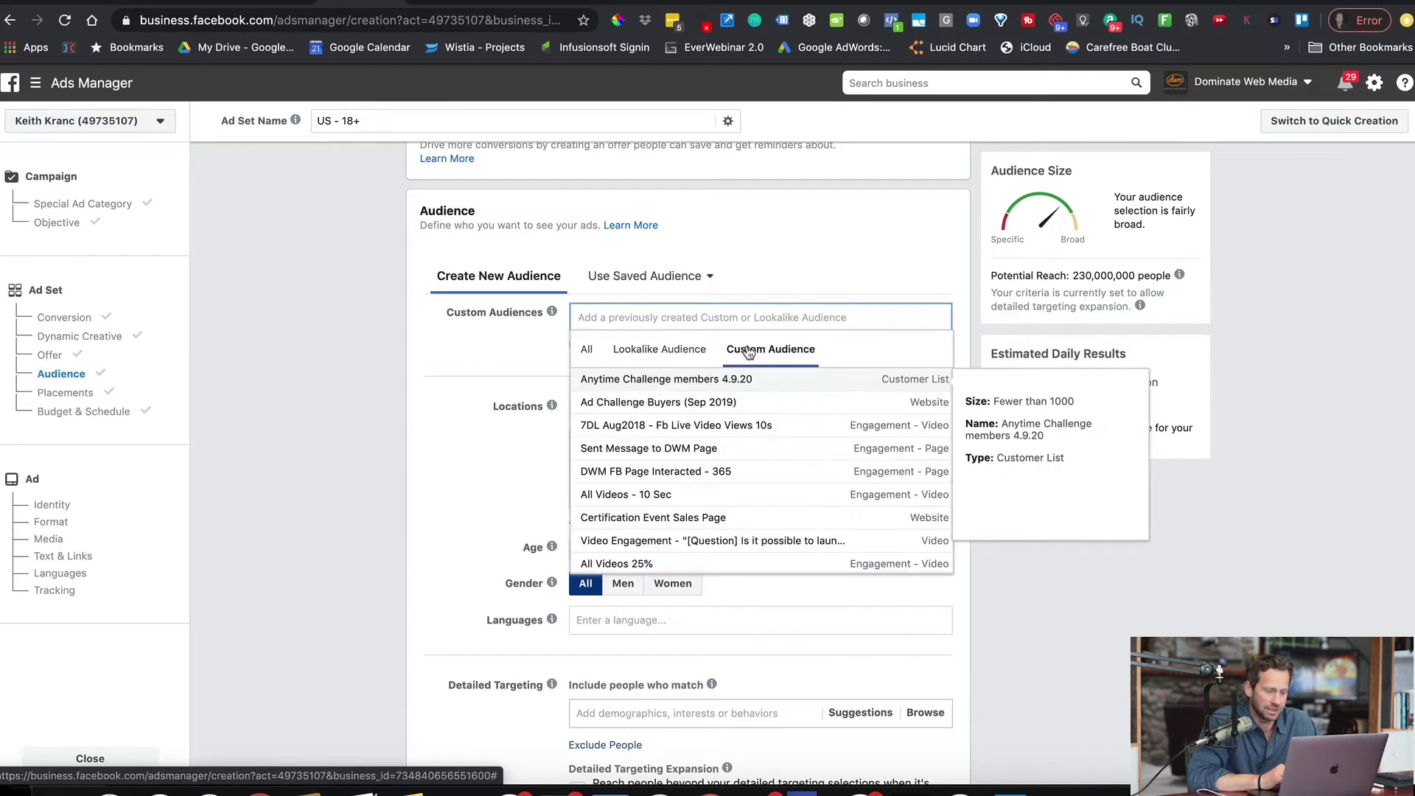
pyautogui.click(495, 340)
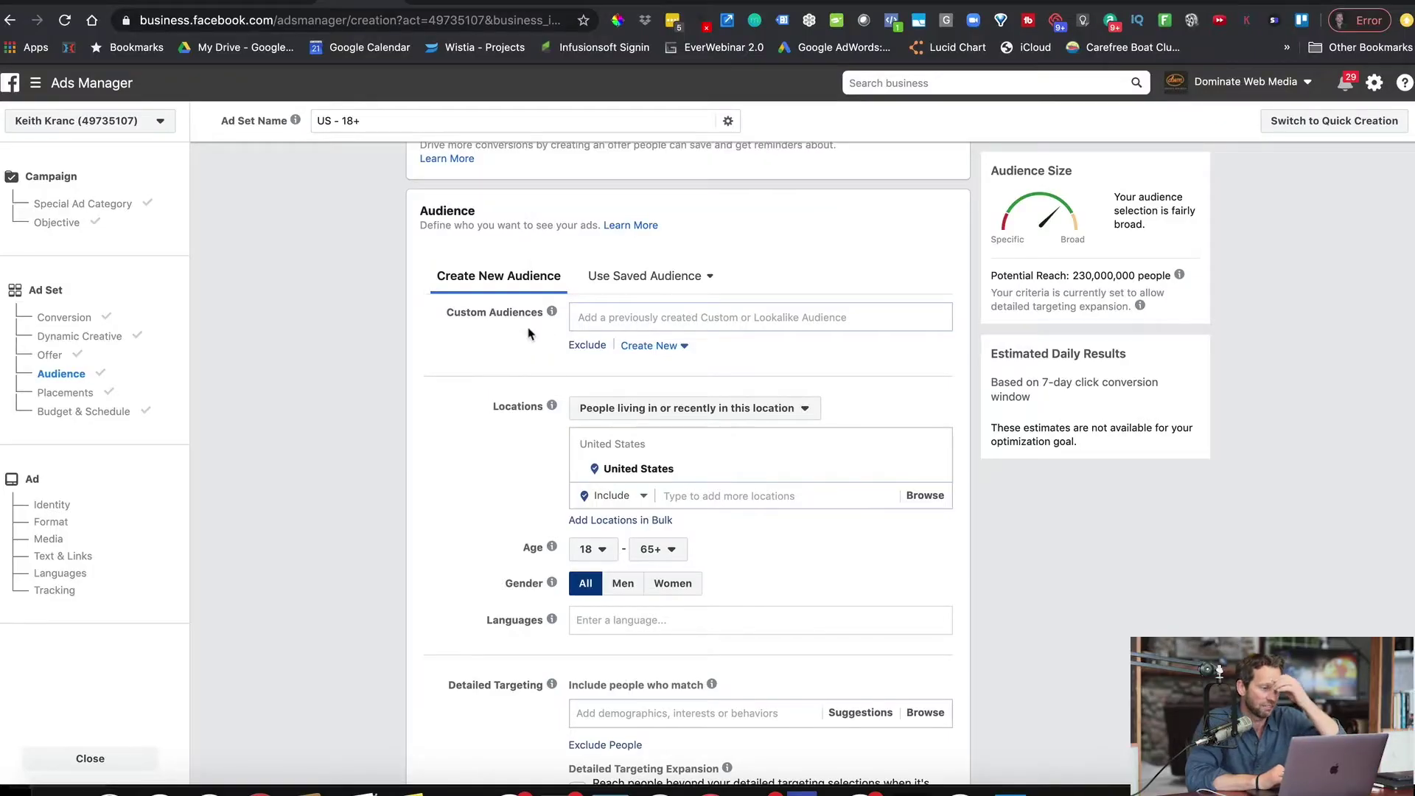
# Try the custom audience "CH Videos KK Page 25% Viewed - 365 Days" in the ad set and remove it again
pyautogui.click(635, 317)
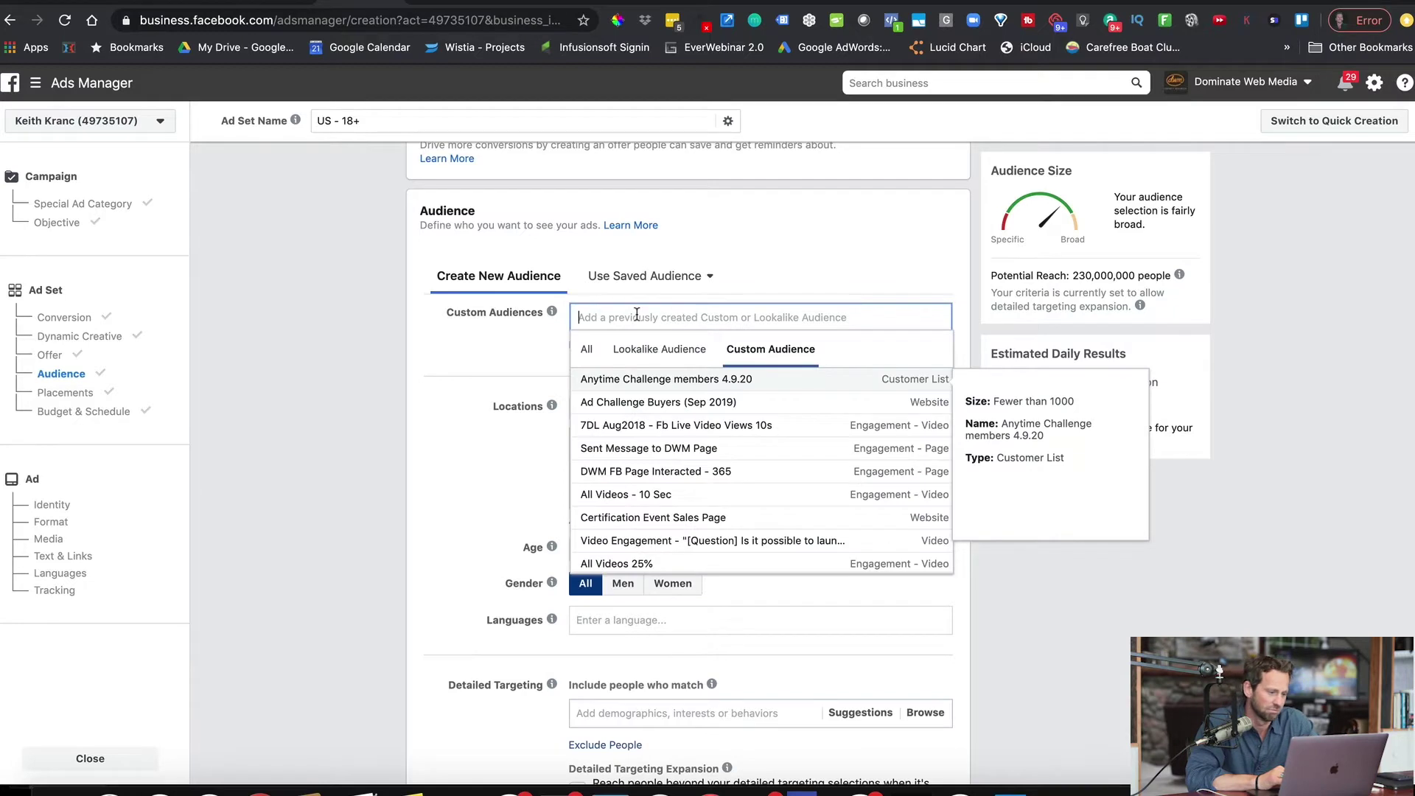
pyautogui.write('25%')
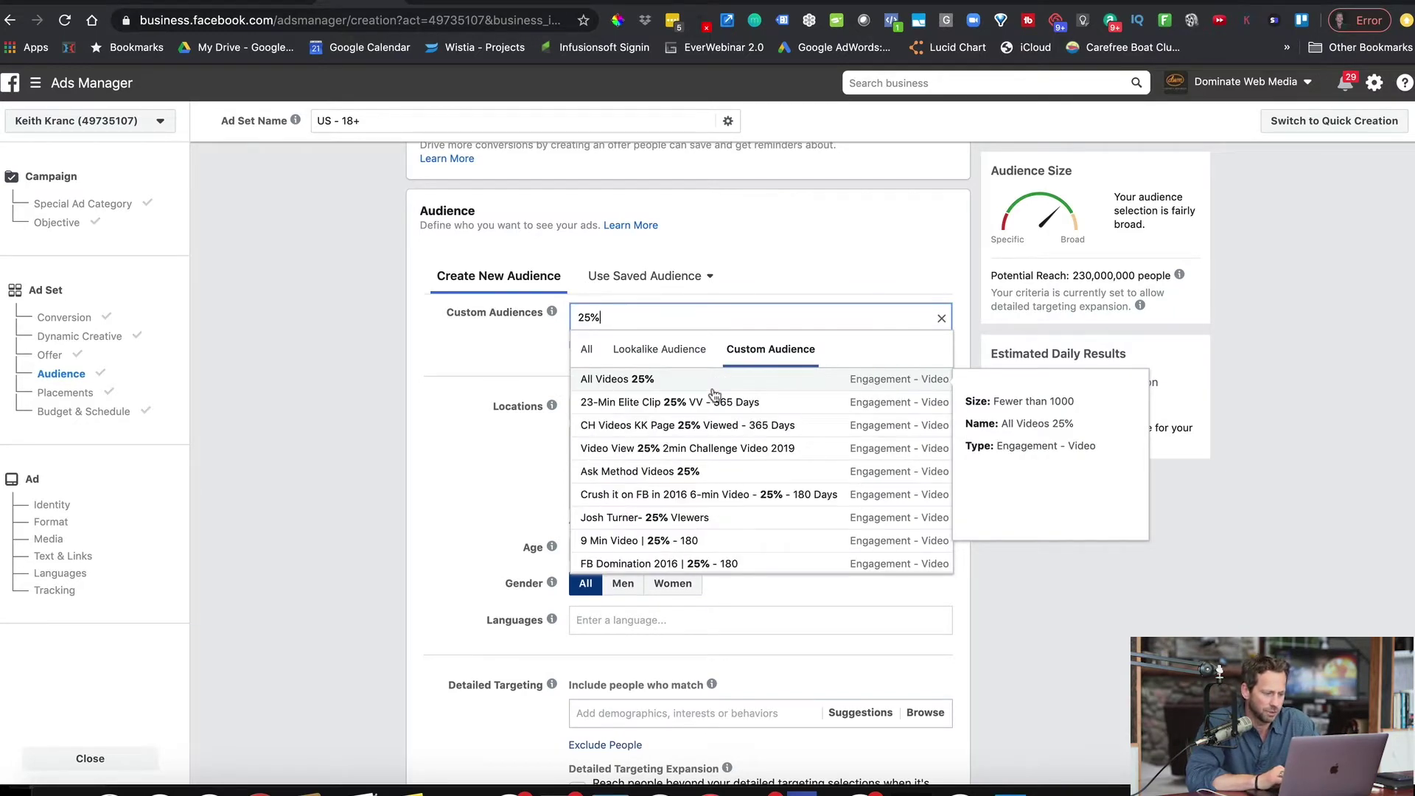
pyautogui.click(732, 426)
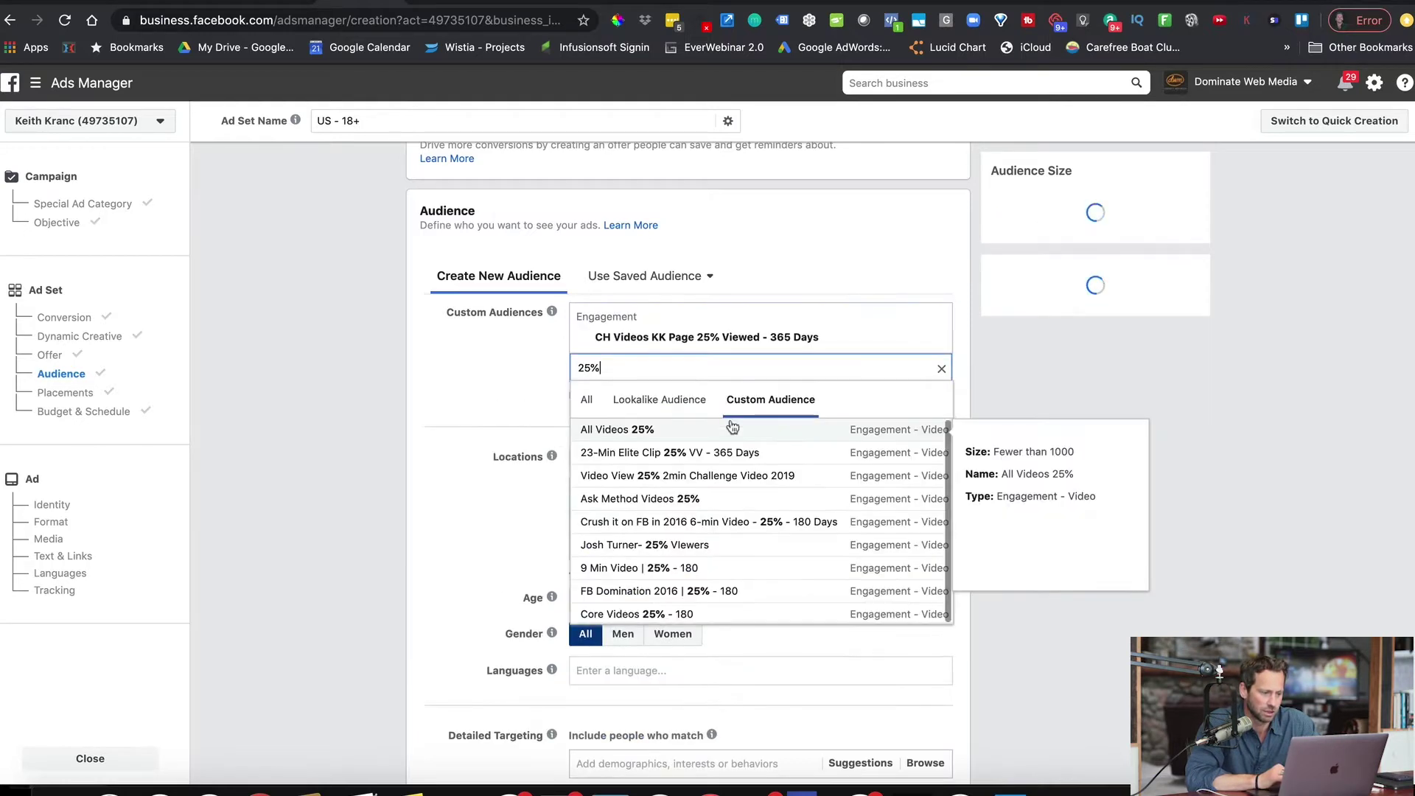
pyautogui.click(497, 355)
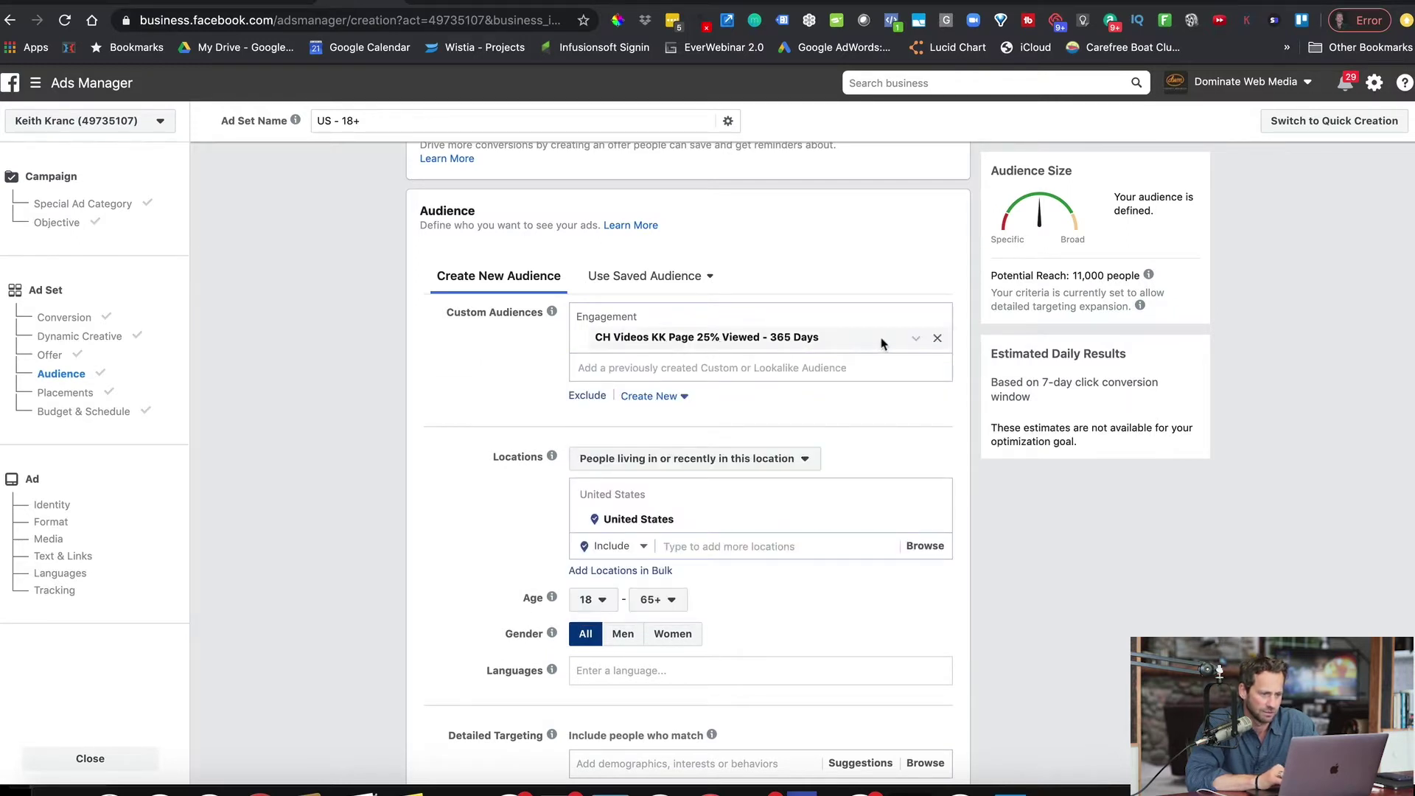
pyautogui.click(937, 340)
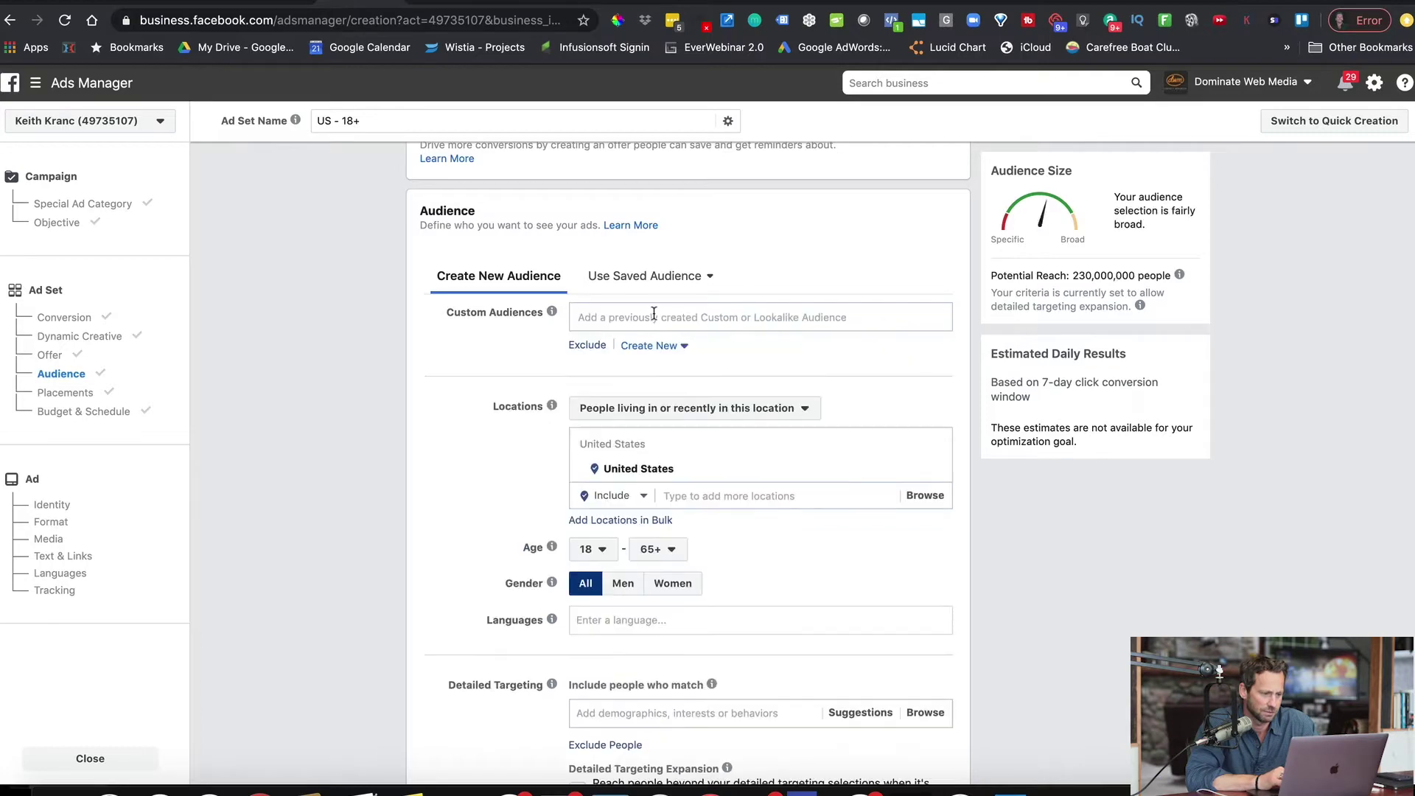
# Search the lookalike audiences for 25% and add "Lookalike (Worldwide, 1%) - CH Videos KK Page 25% Viewed - 365 Days" to the ad set
pyautogui.click(650, 314)
pyautogui.write('25%')
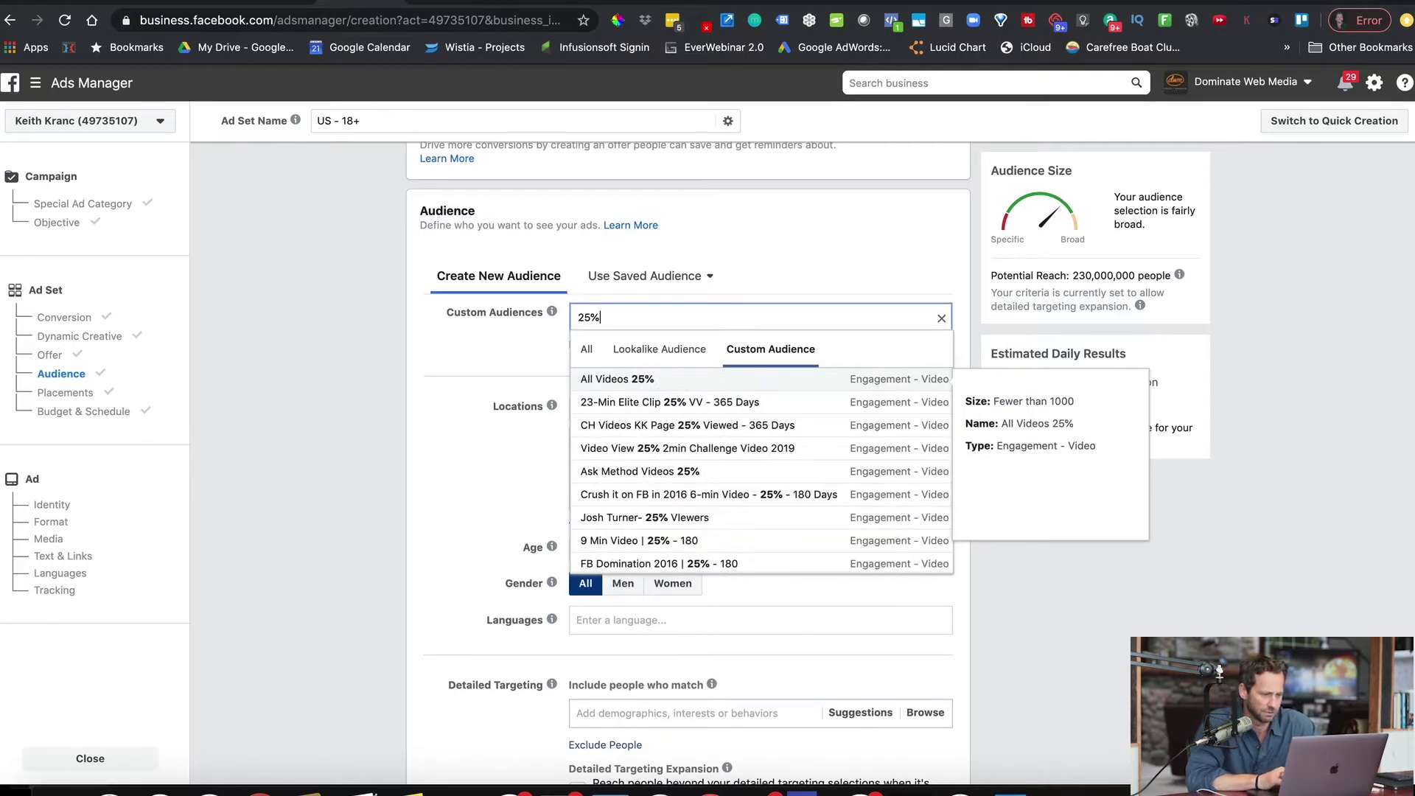
pyautogui.click(653, 349)
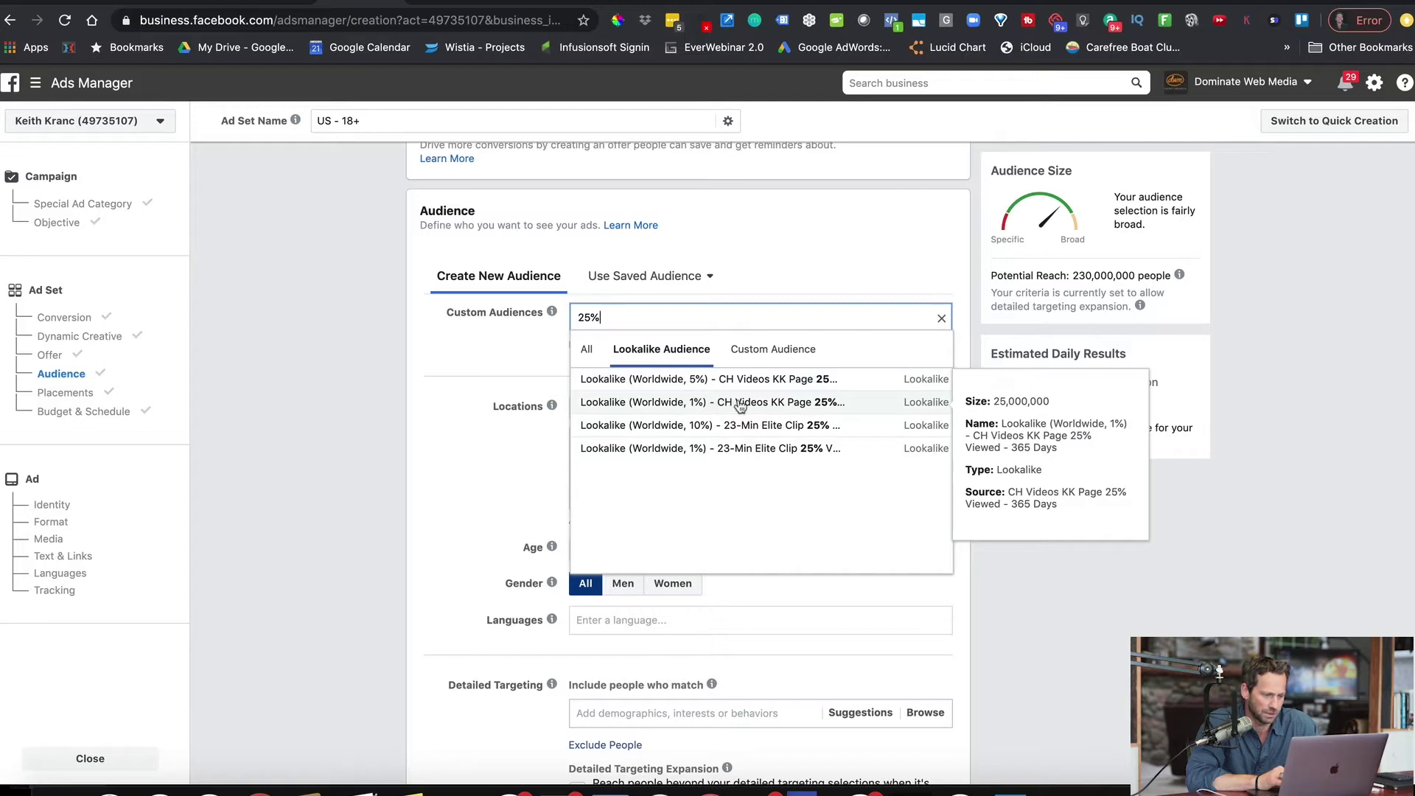
pyautogui.click(739, 402)
pyautogui.click(500, 359)
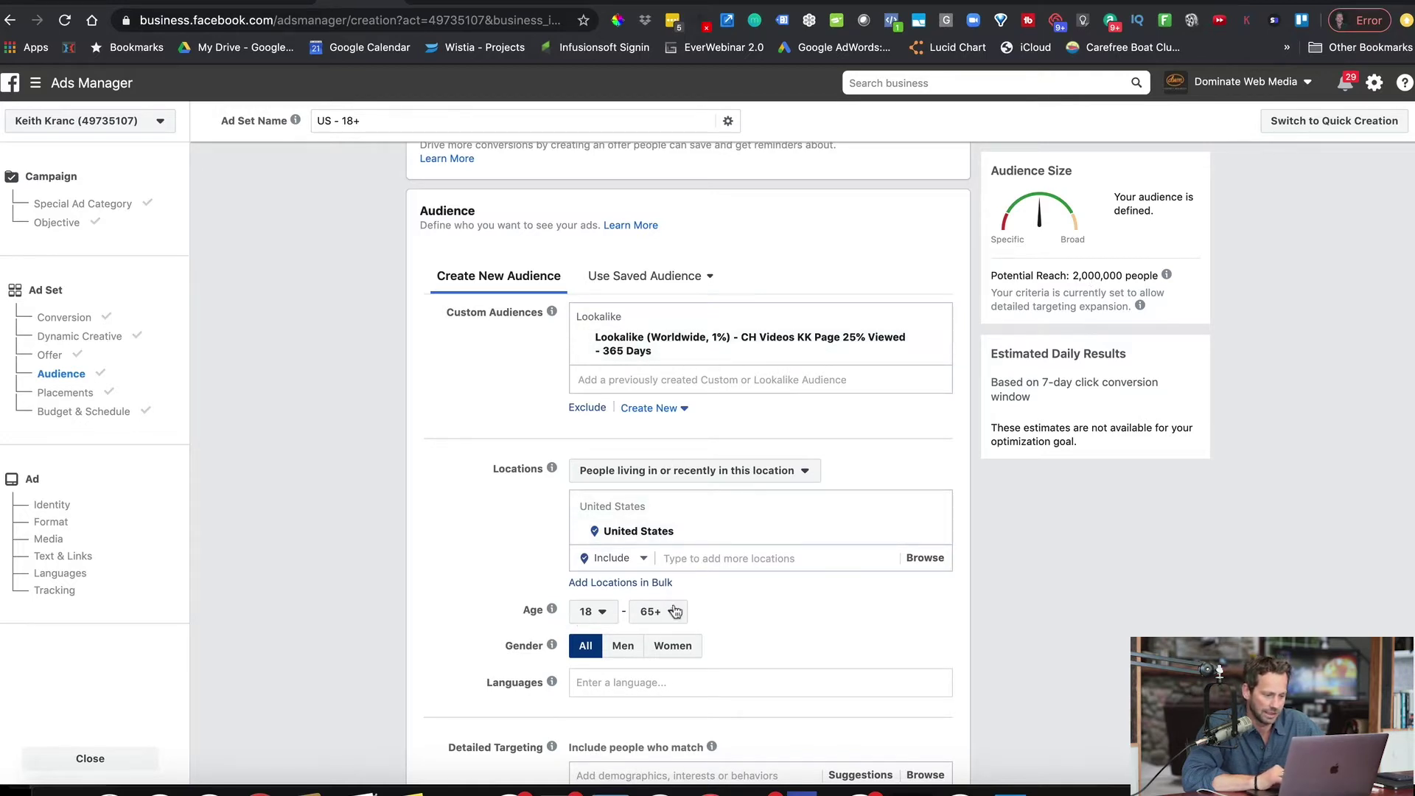
pyautogui.moveTo(1077, 279); pyautogui.dragTo(1120, 277)
pyautogui.click(1116, 277)
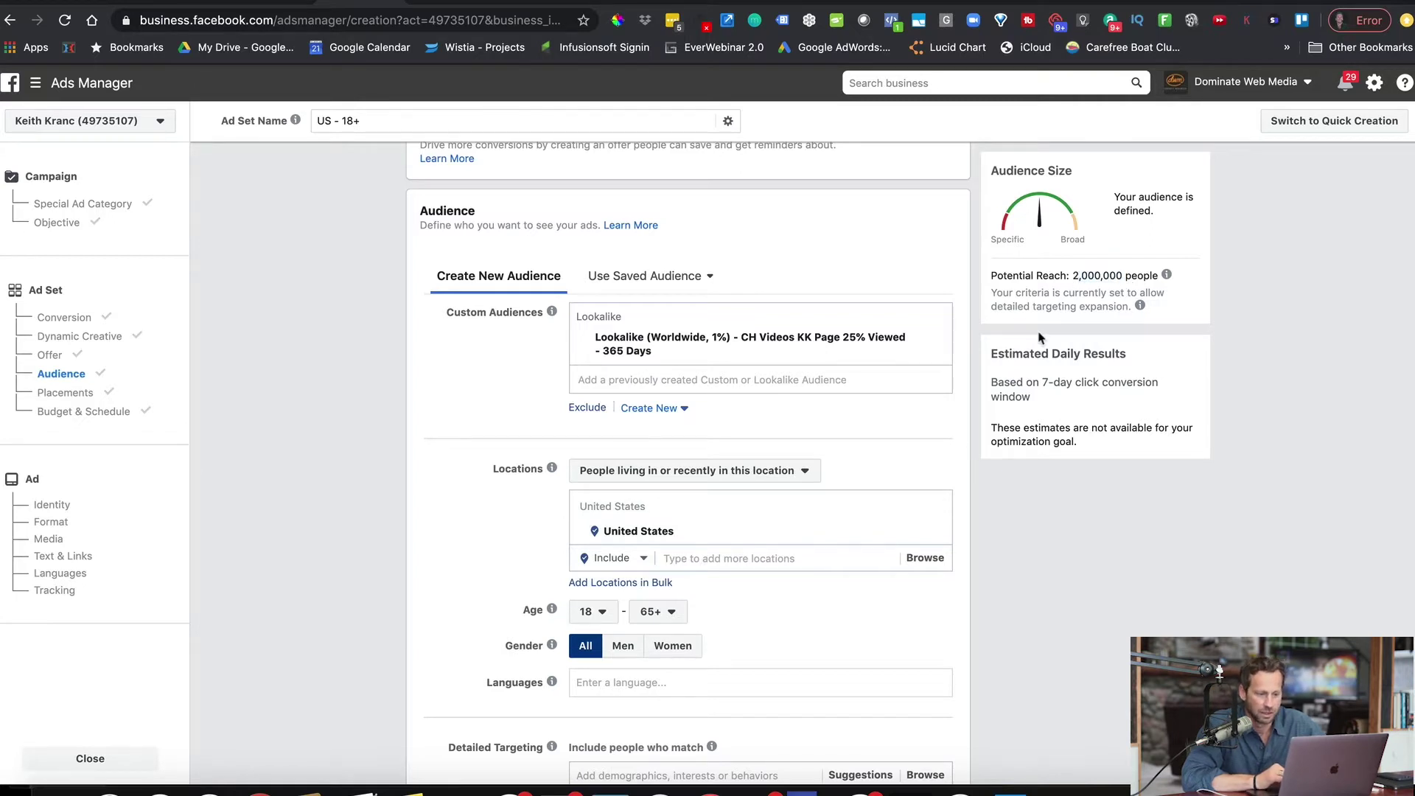
# Try 13 as the audience's minimum age and set it back to 18
pyautogui.scroll(-5, 823, 405)
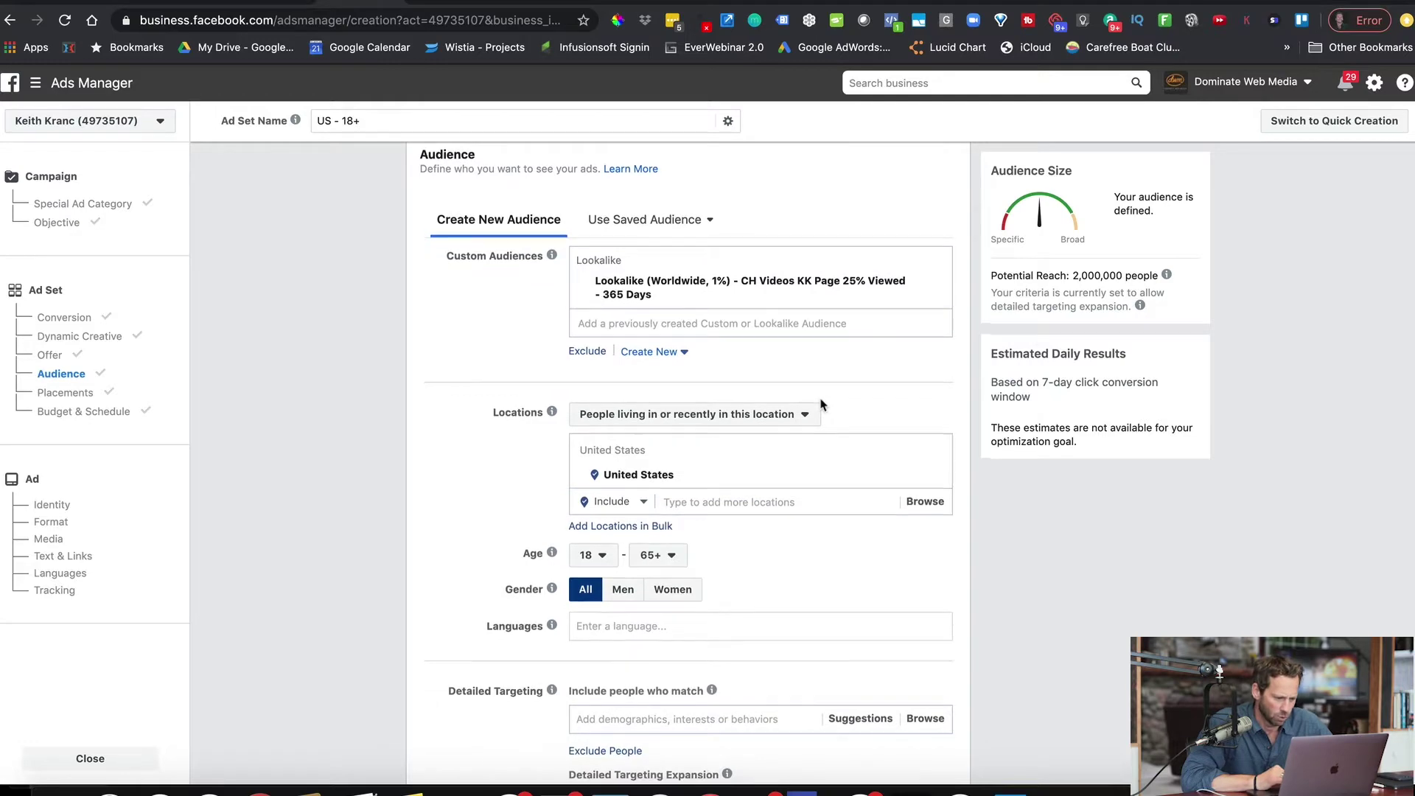
pyautogui.scroll(1, 823, 405)
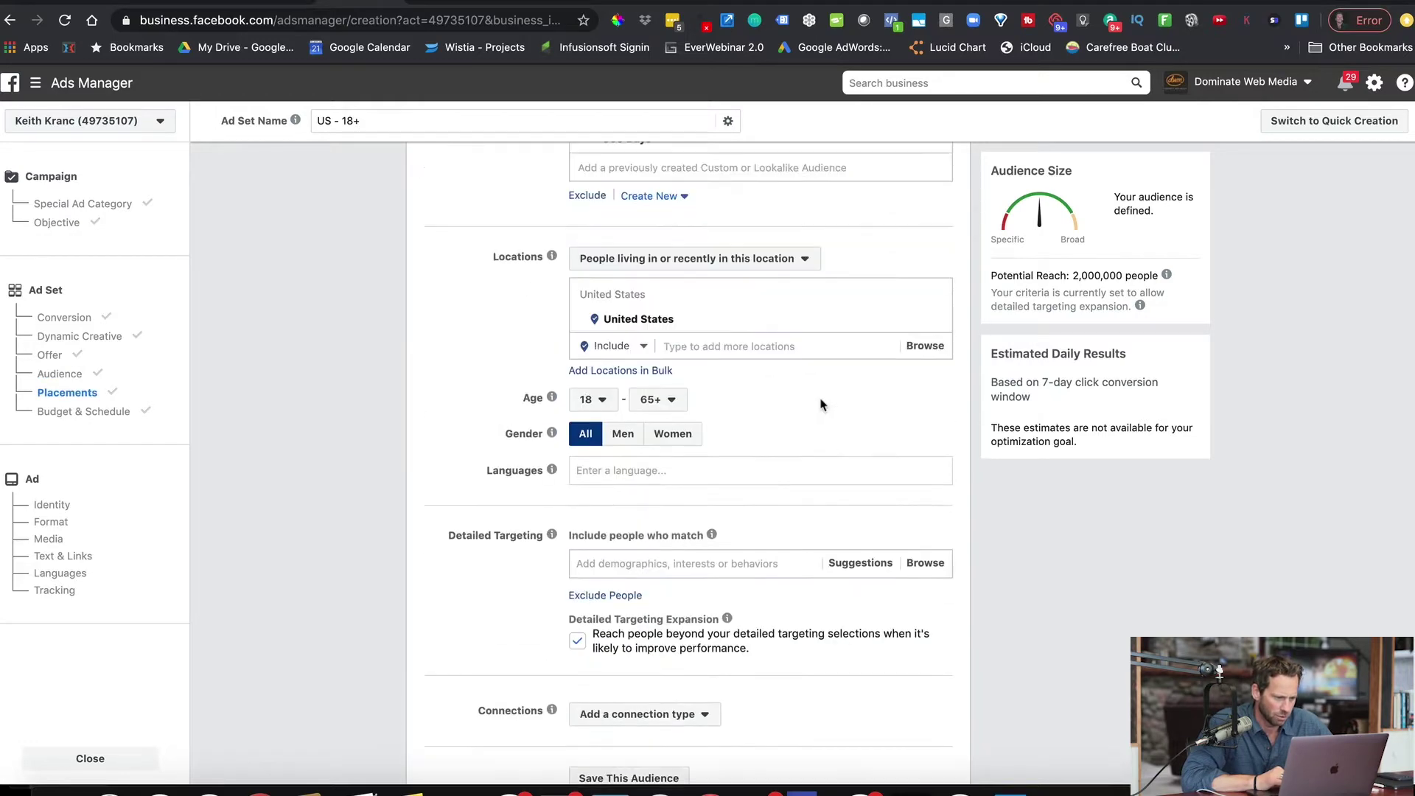
pyautogui.click(595, 400)
pyautogui.click(603, 426)
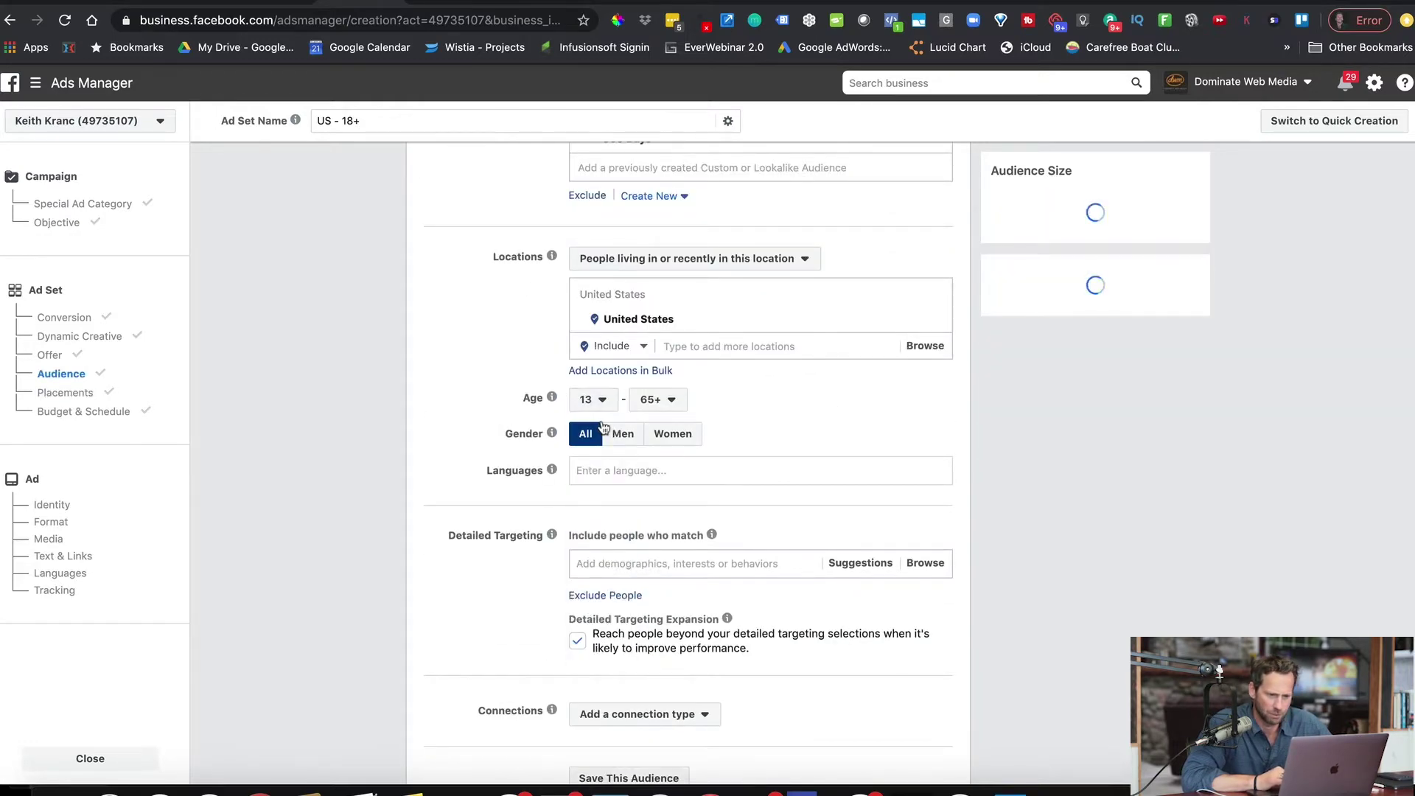
pyautogui.click(606, 402)
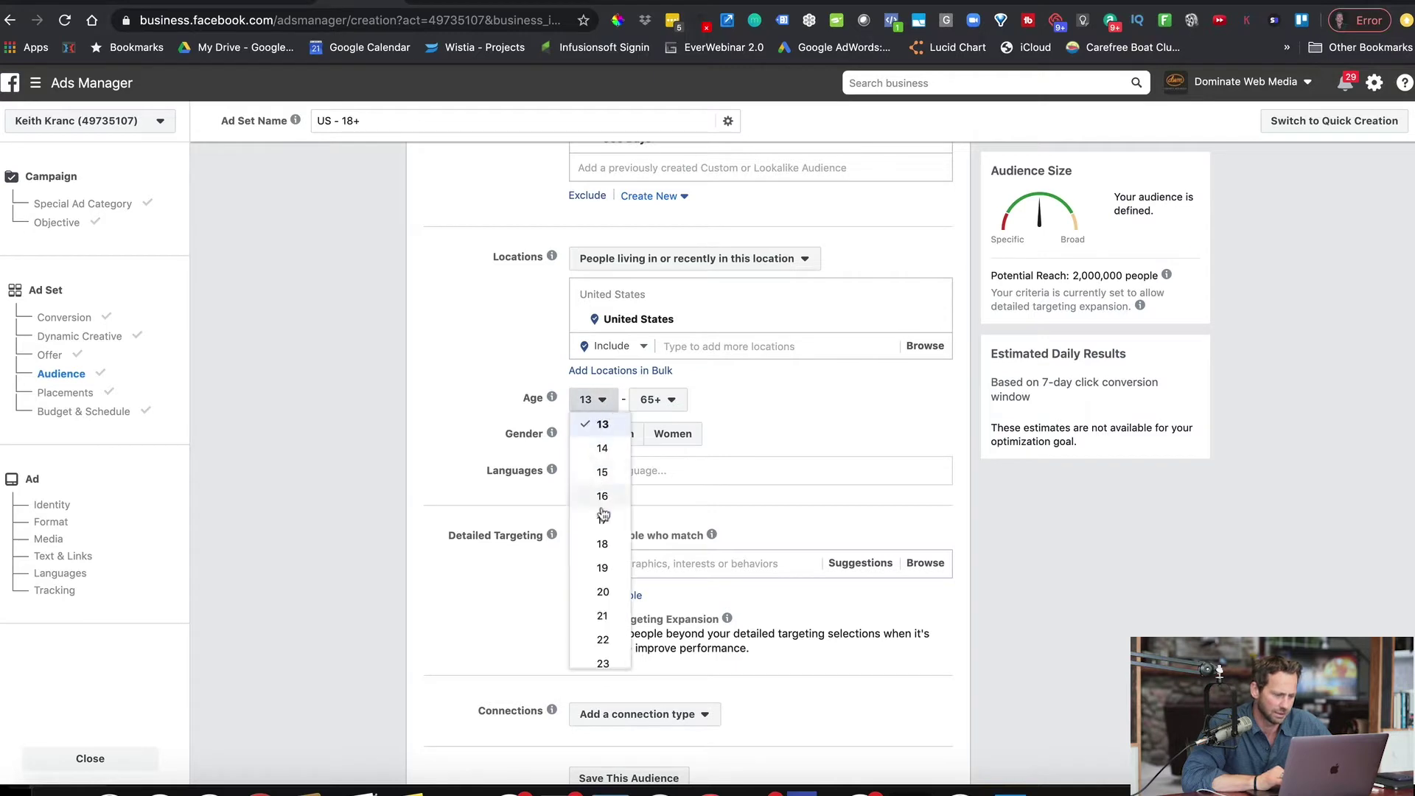
pyautogui.click(600, 541)
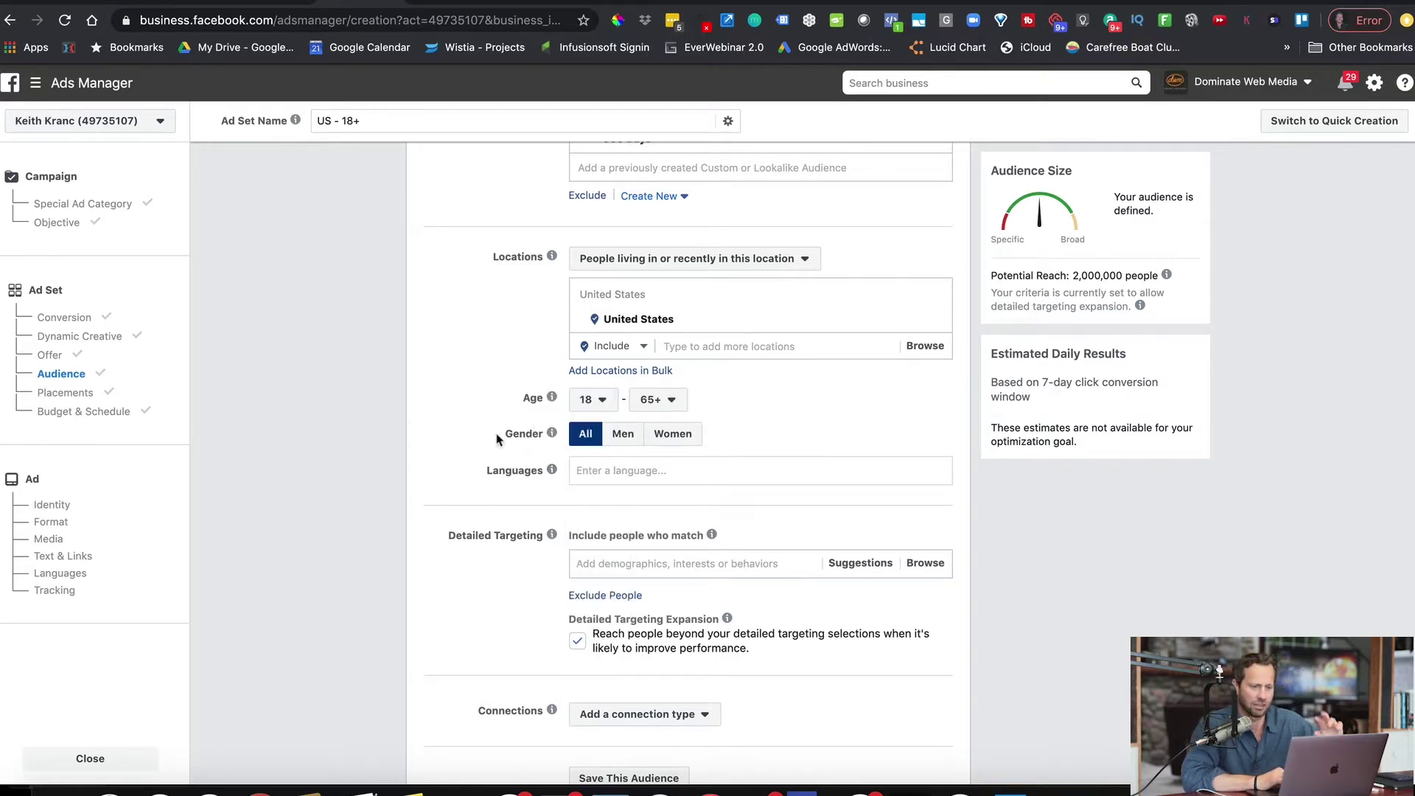
# Check the audience's Potential Reach against the selected lookalike and location
pyautogui.moveTo(1166, 274)
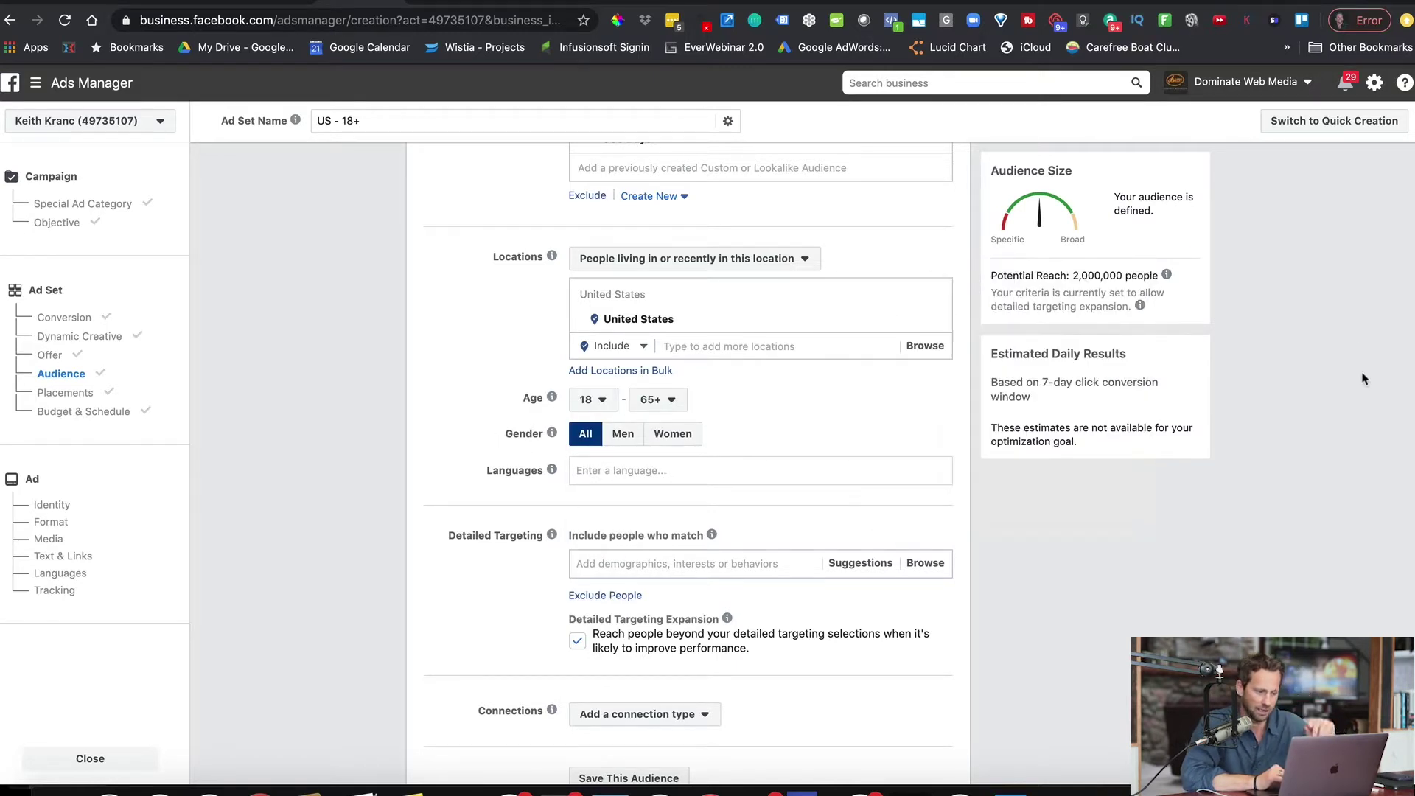
pyautogui.scroll(1, 1373, 384)
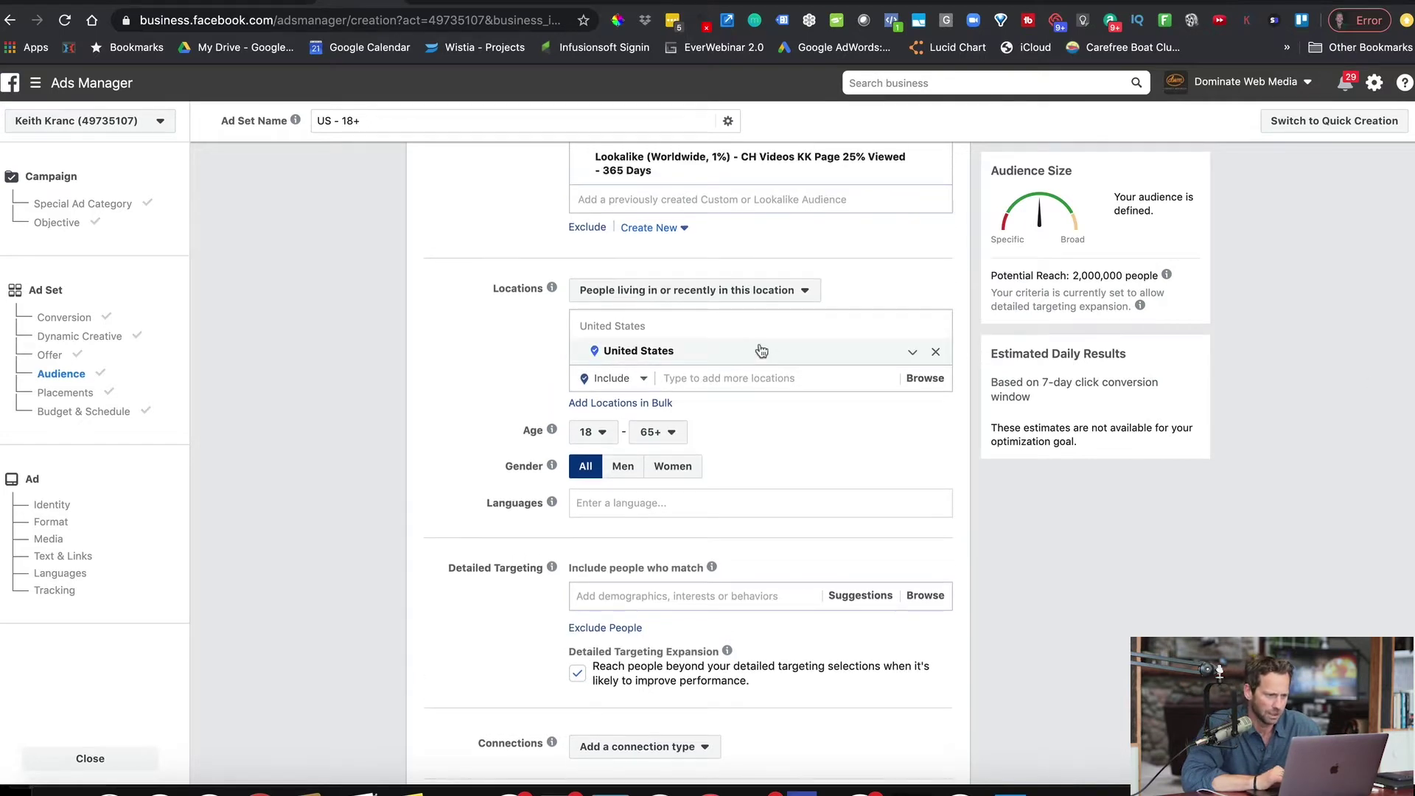
pyautogui.scroll(3, 759, 350)
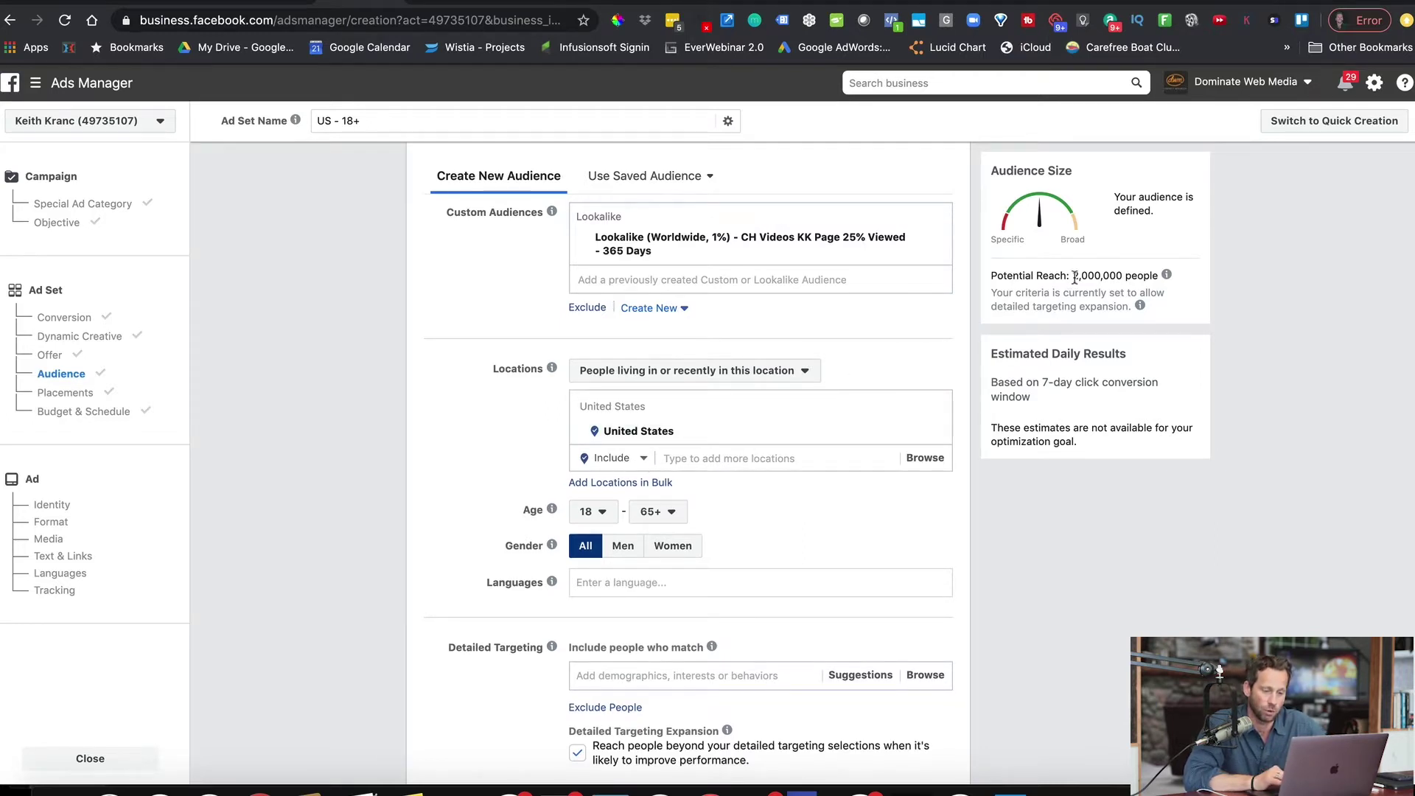
pyautogui.moveTo(1075, 278); pyautogui.dragTo(1098, 278)
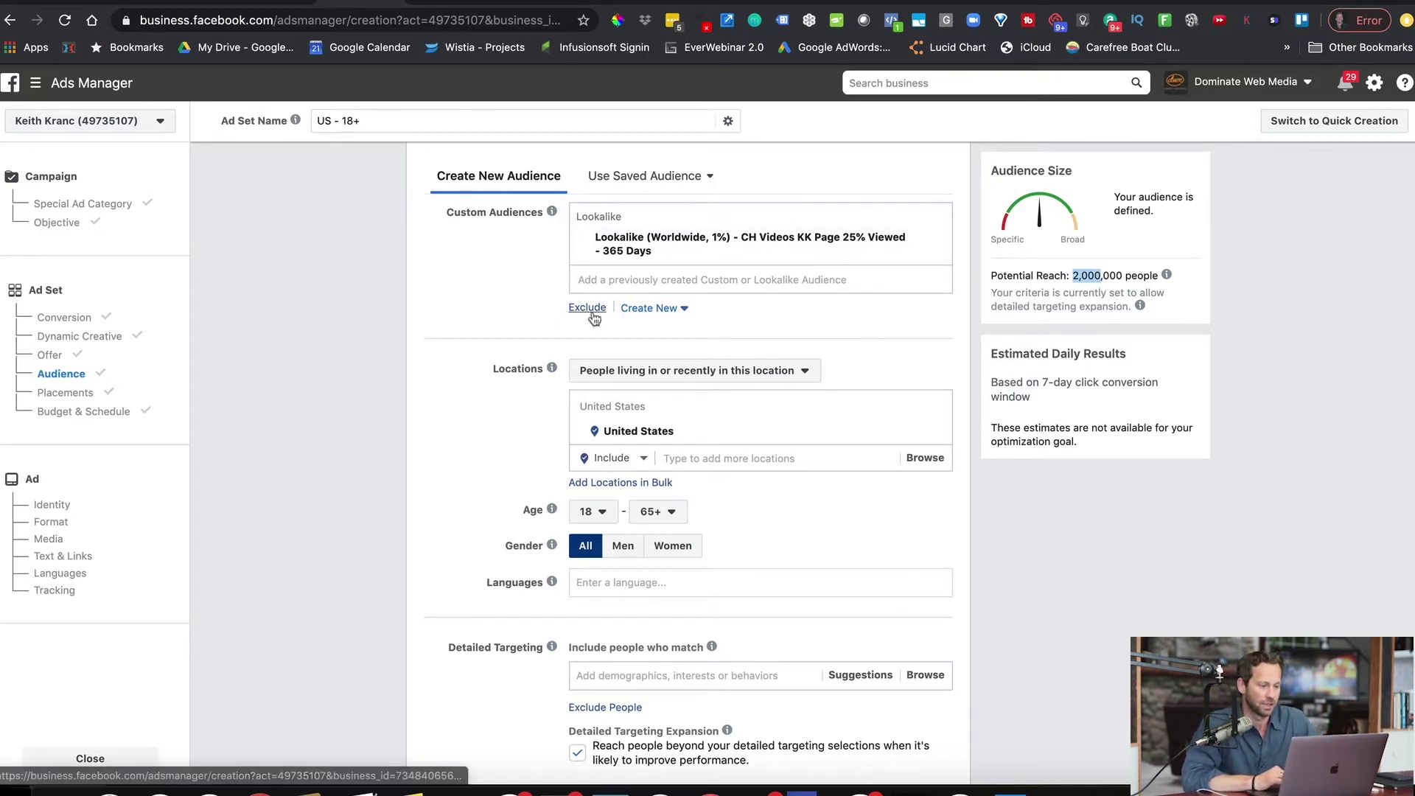
# Try adding Canada to the audience's included locations
pyautogui.click(743, 458)
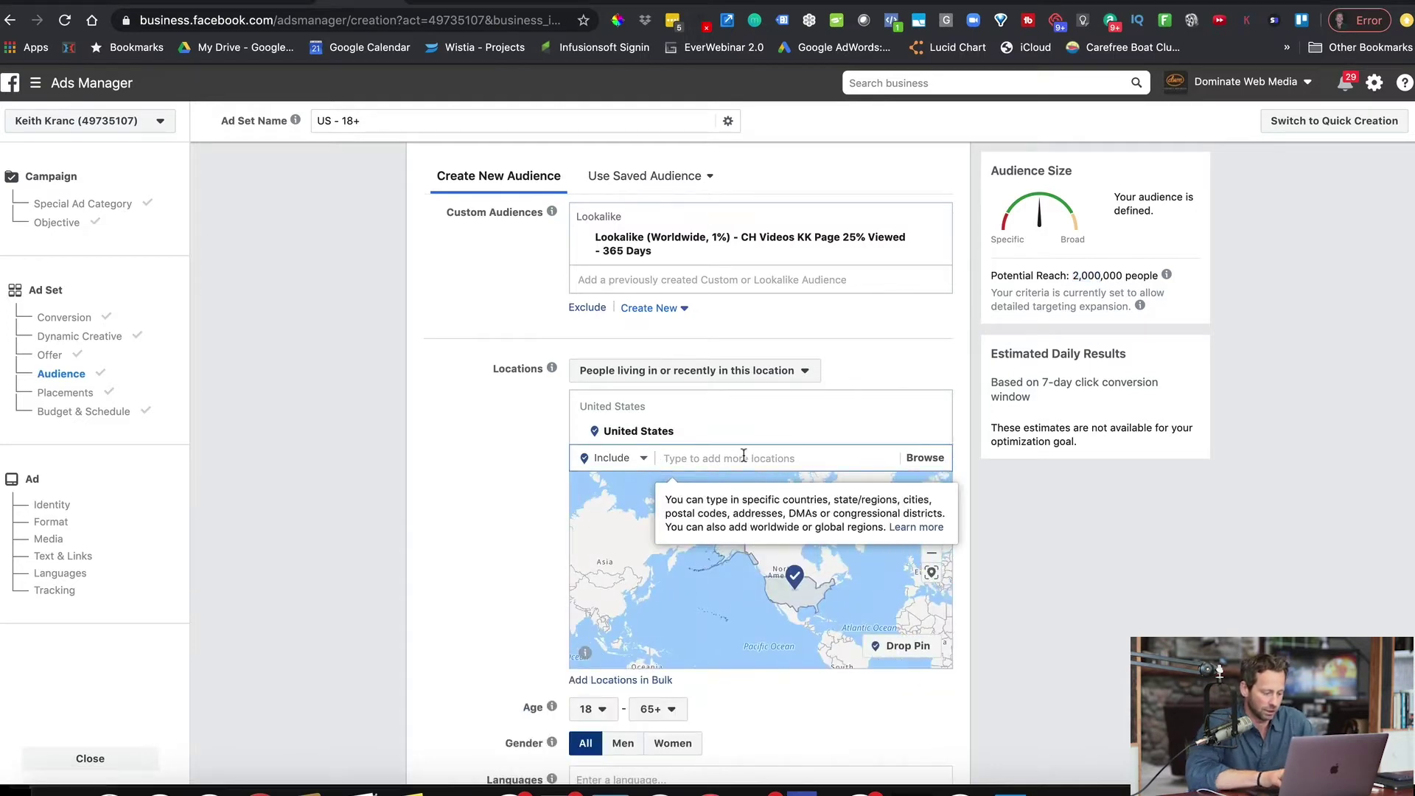
pyautogui.write('canada')
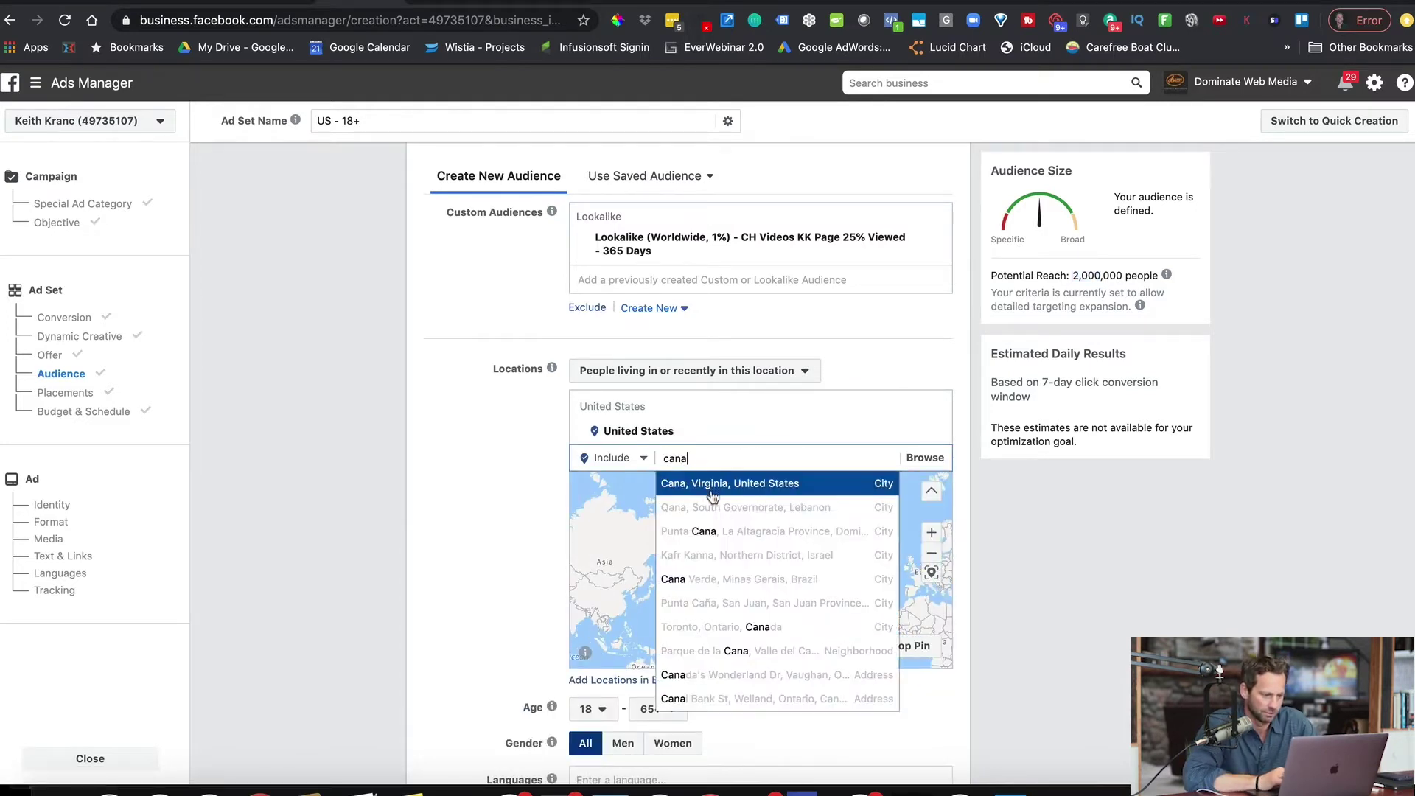
pyautogui.click(712, 485)
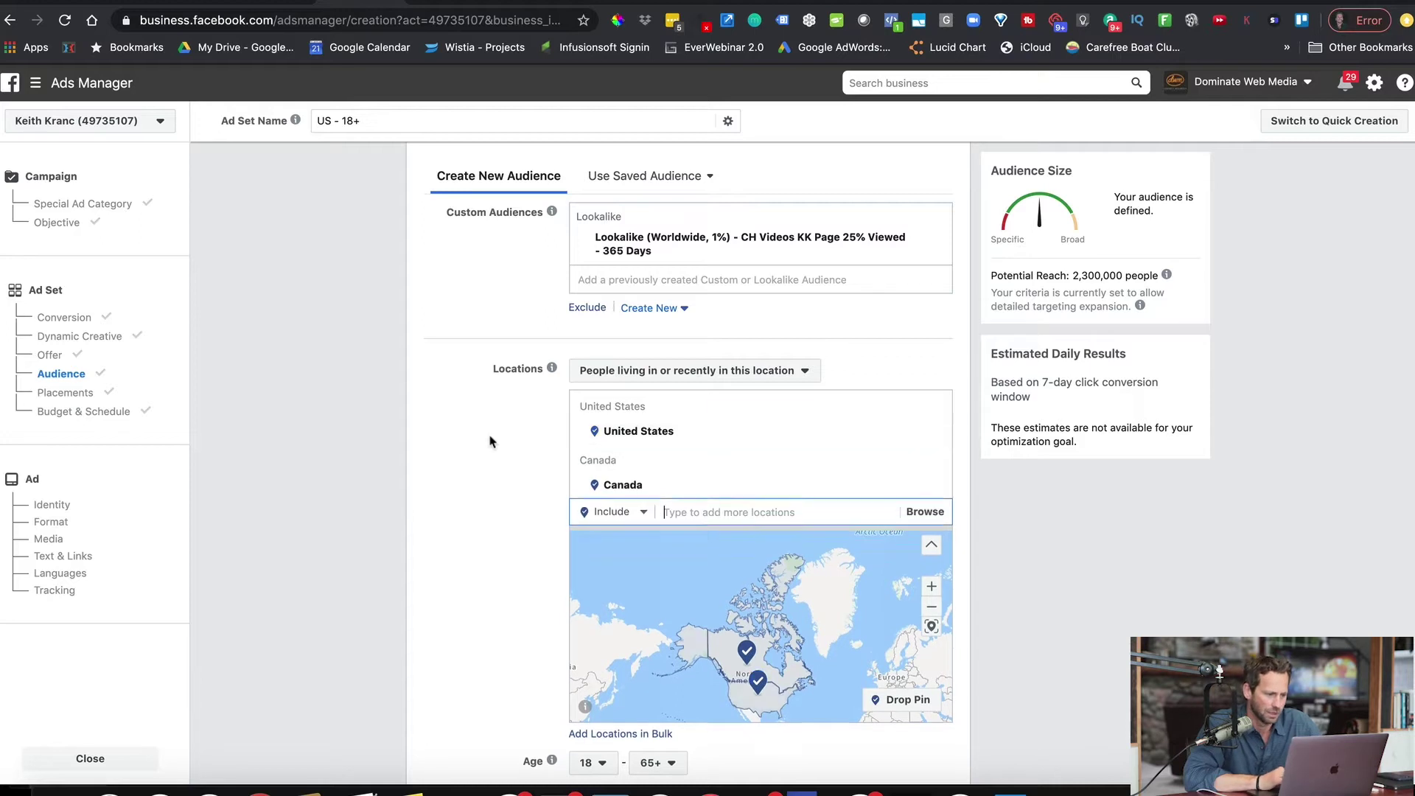
pyautogui.scroll(-1, 489, 442)
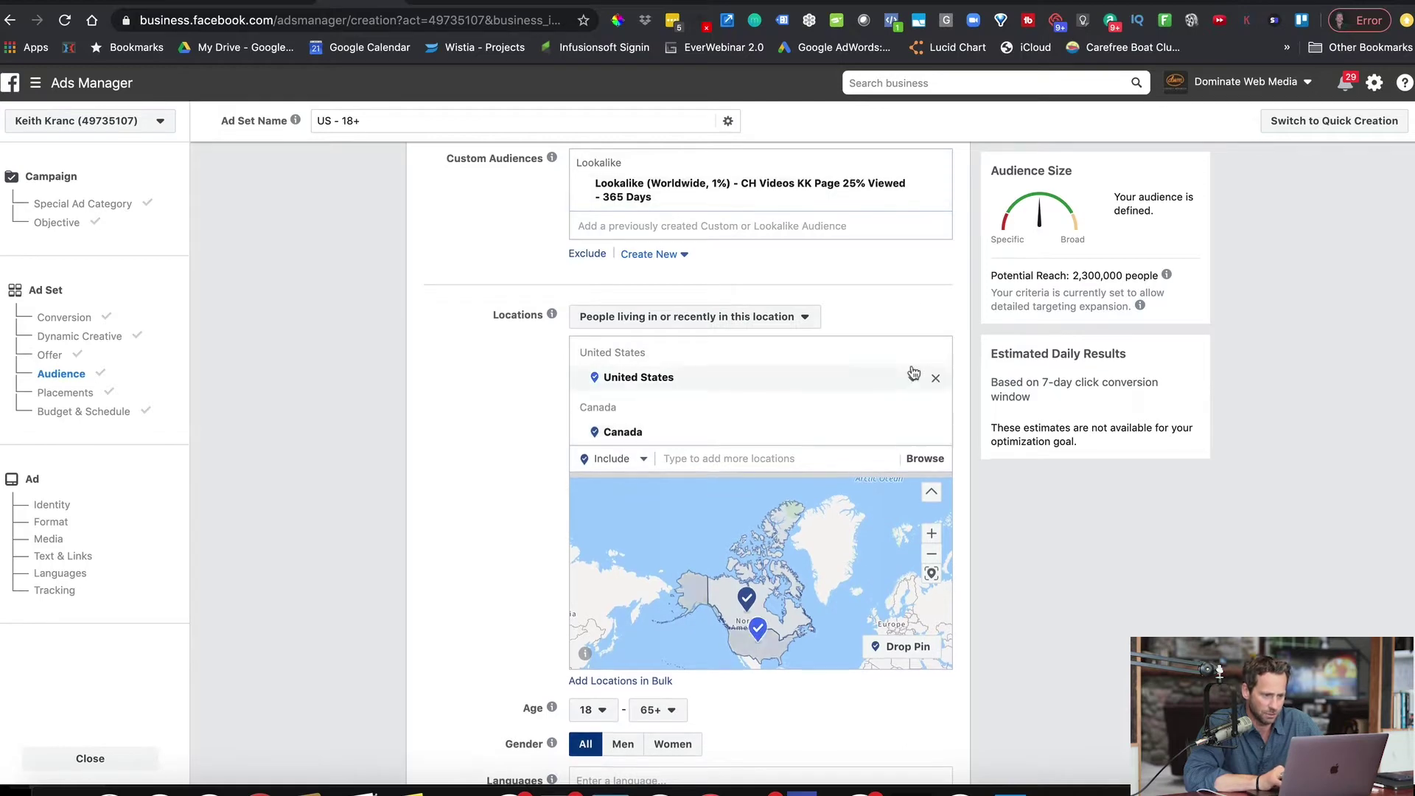
# Remove the United States and Canada from the audience's locations and include the United States again
pyautogui.click(938, 379)
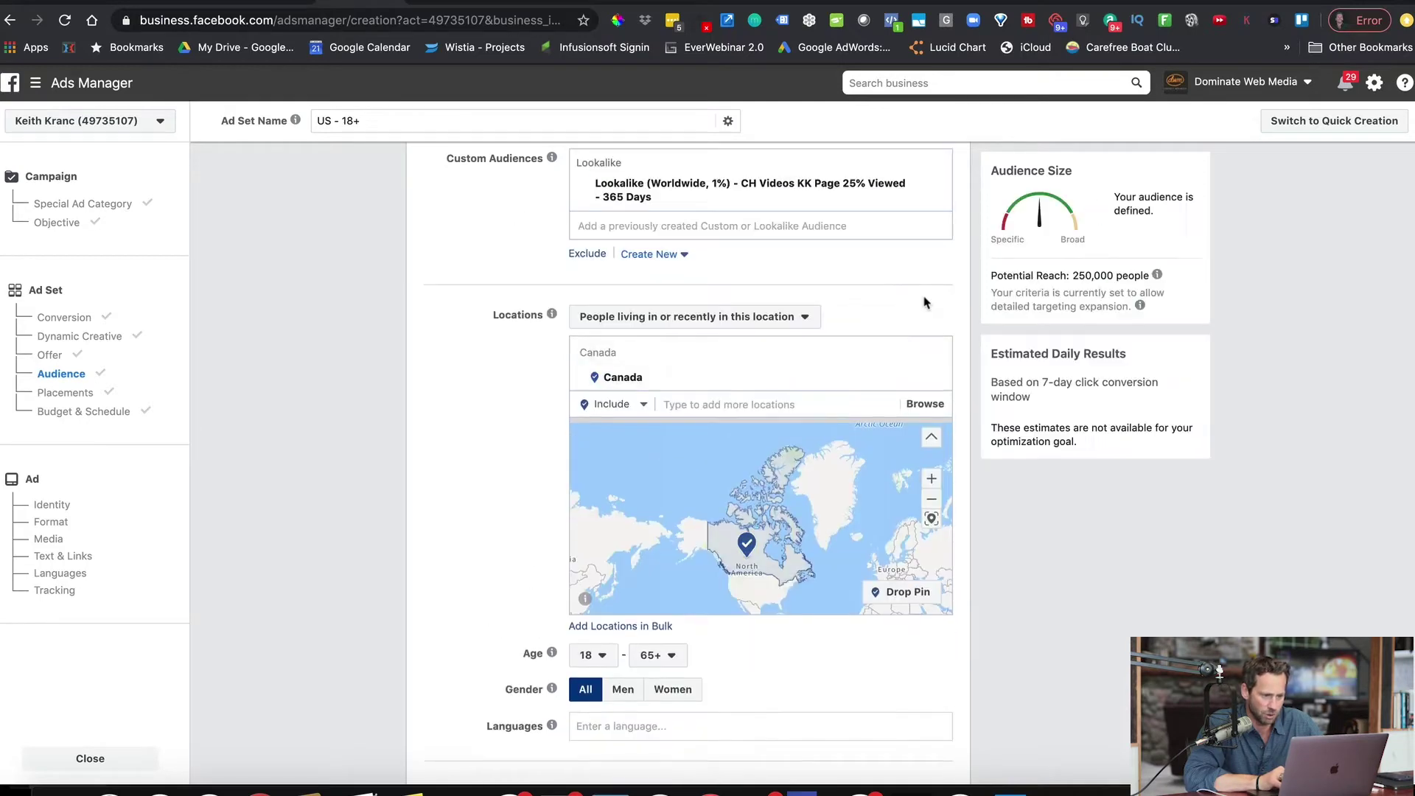
pyautogui.click(937, 359)
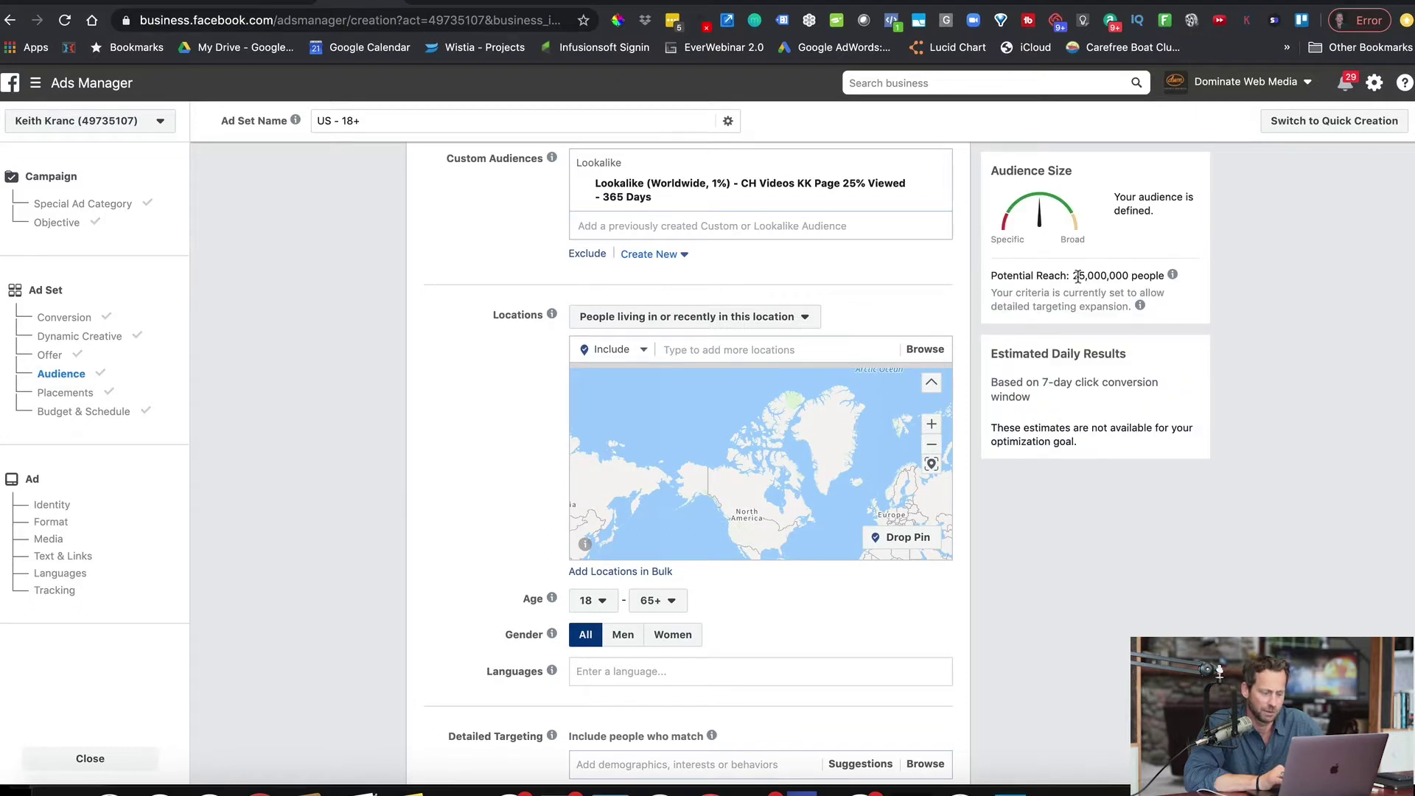
pyautogui.click(843, 354)
pyautogui.write('unit')
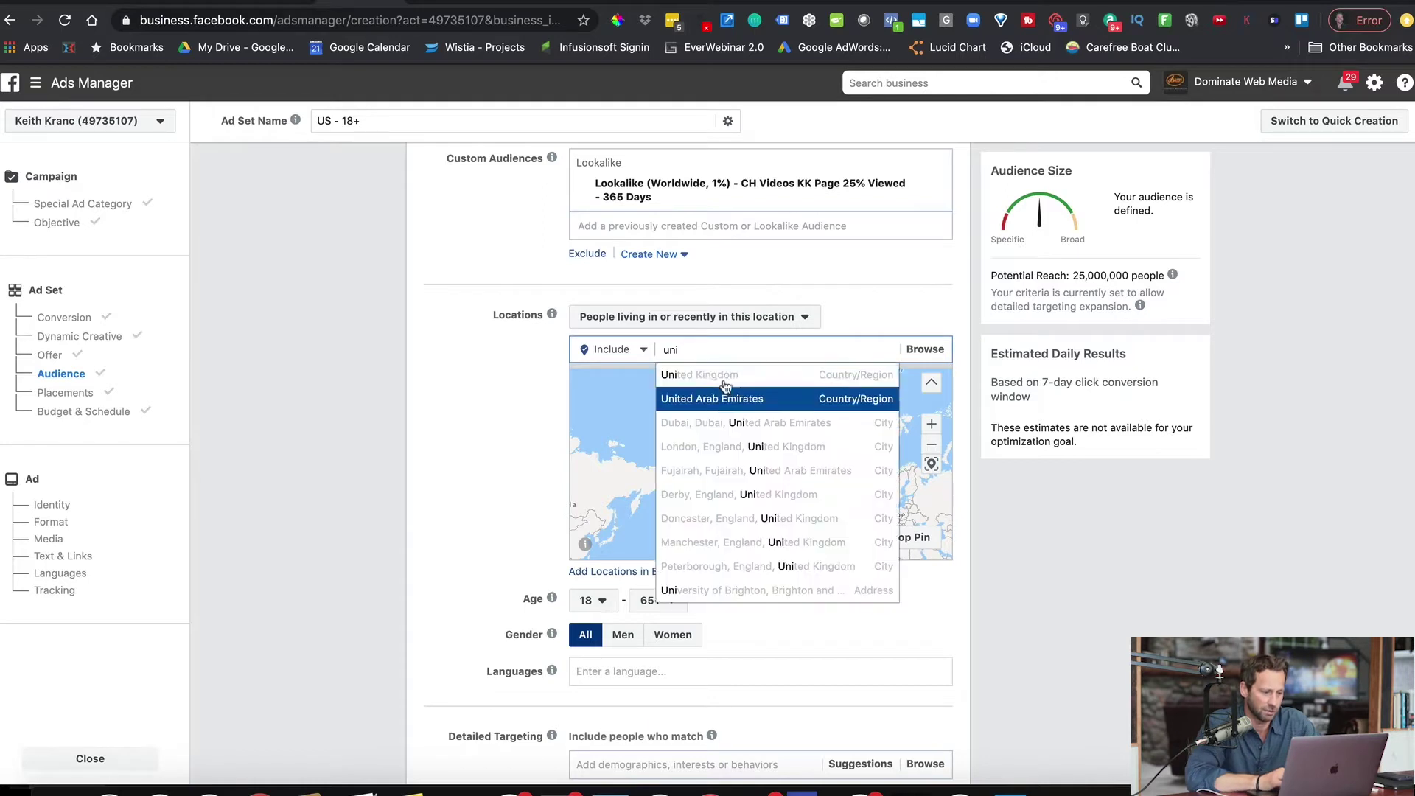
pyautogui.write('ted')
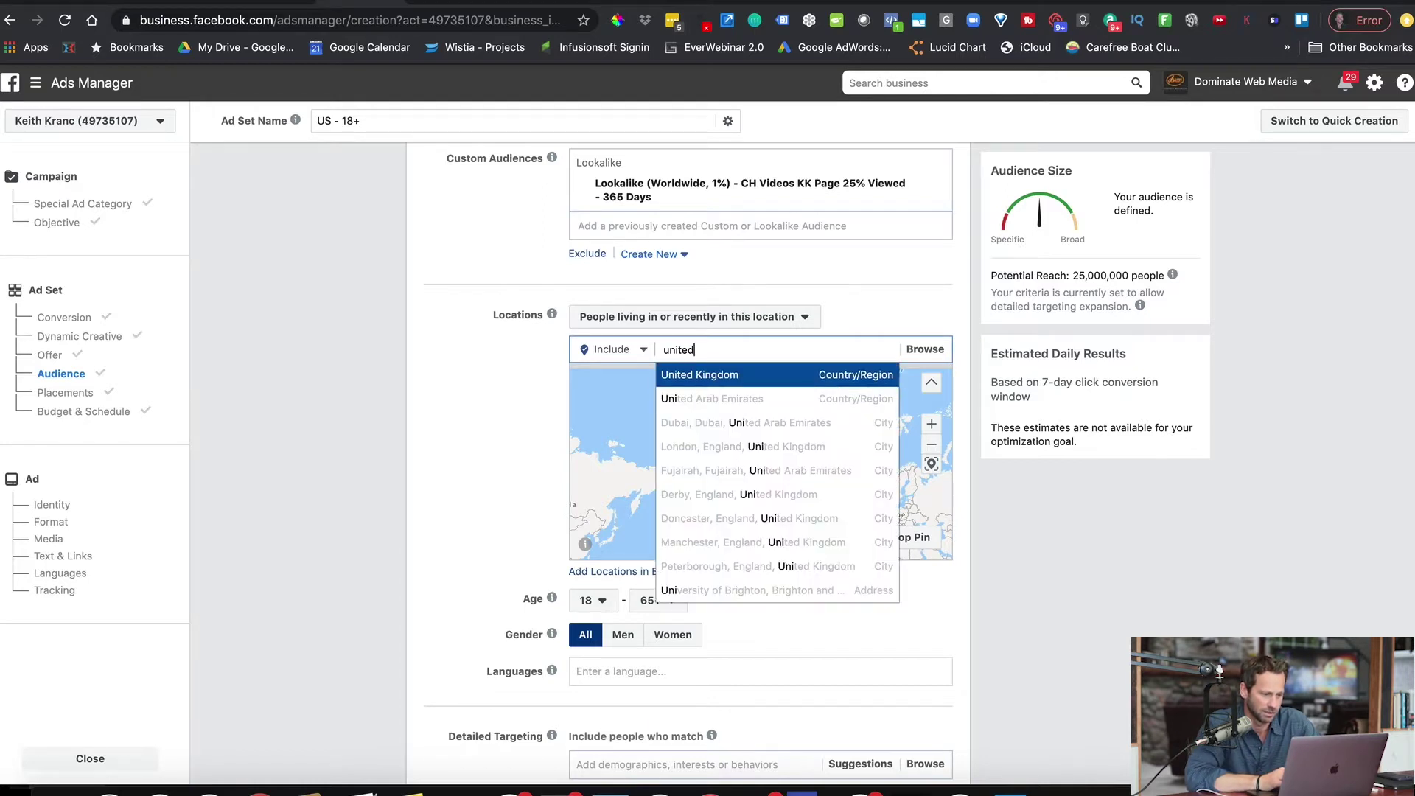
pyautogui.click(704, 376)
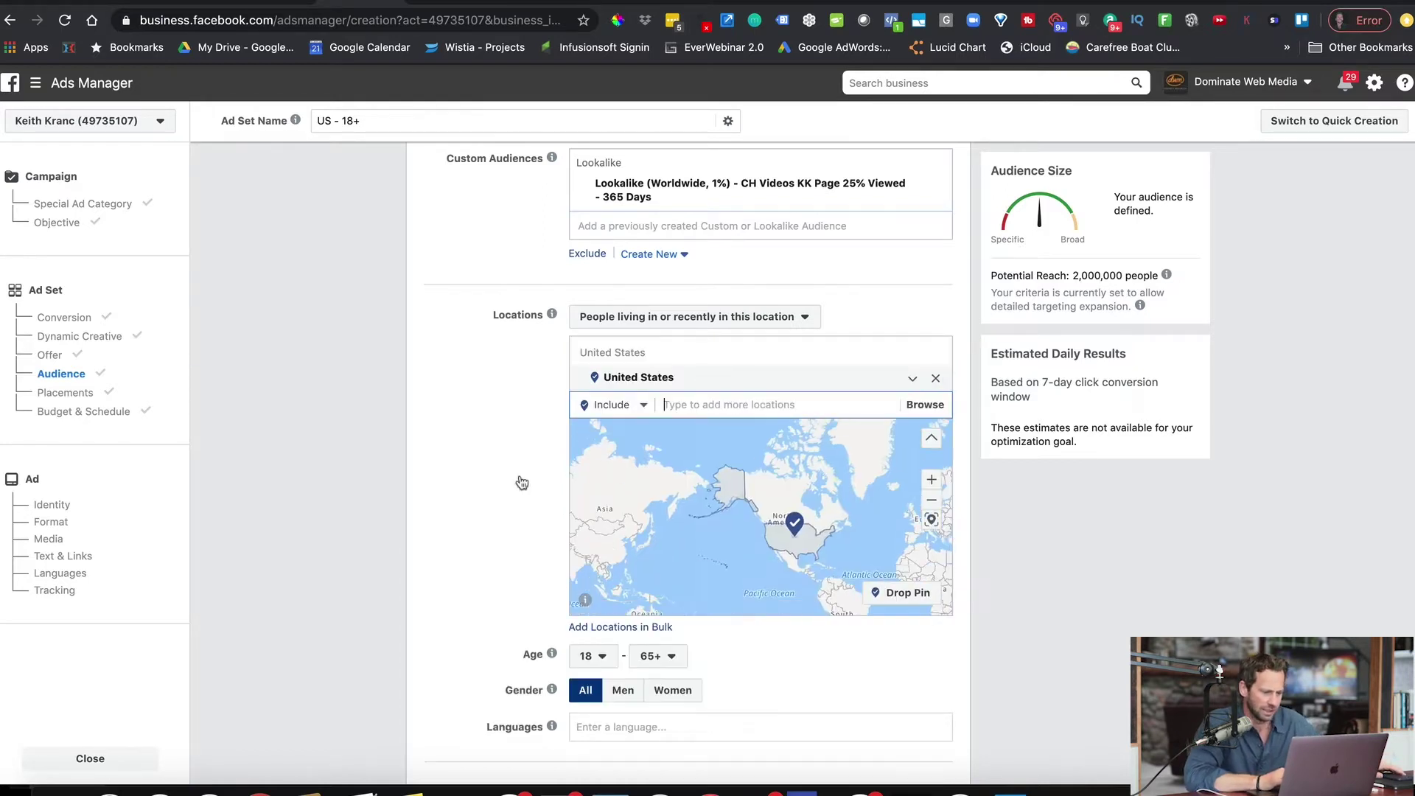
# Try adding the interest Ryan Deiss to the audience's detailed targeting
pyautogui.scroll(-6, 516, 481)
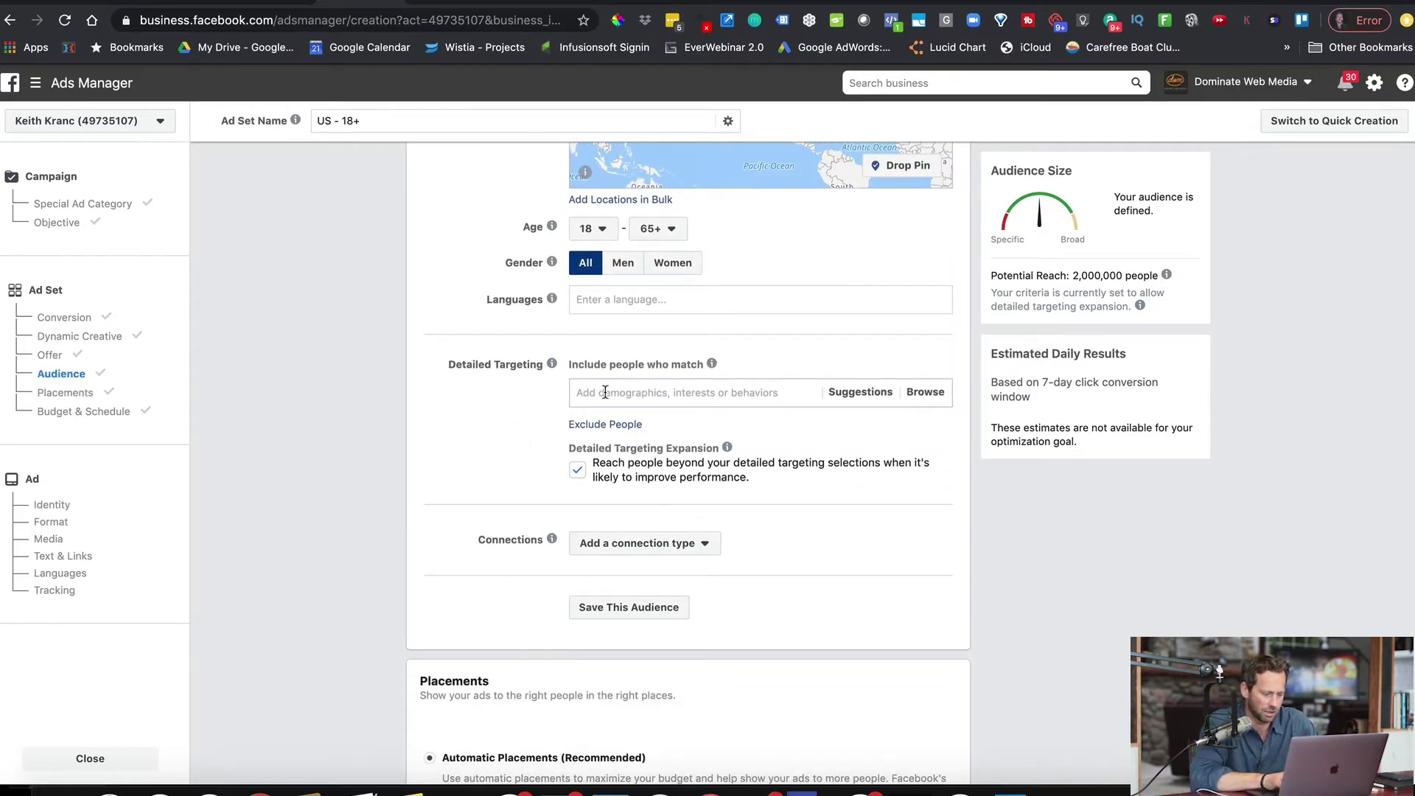
pyautogui.write('ryan deiss')
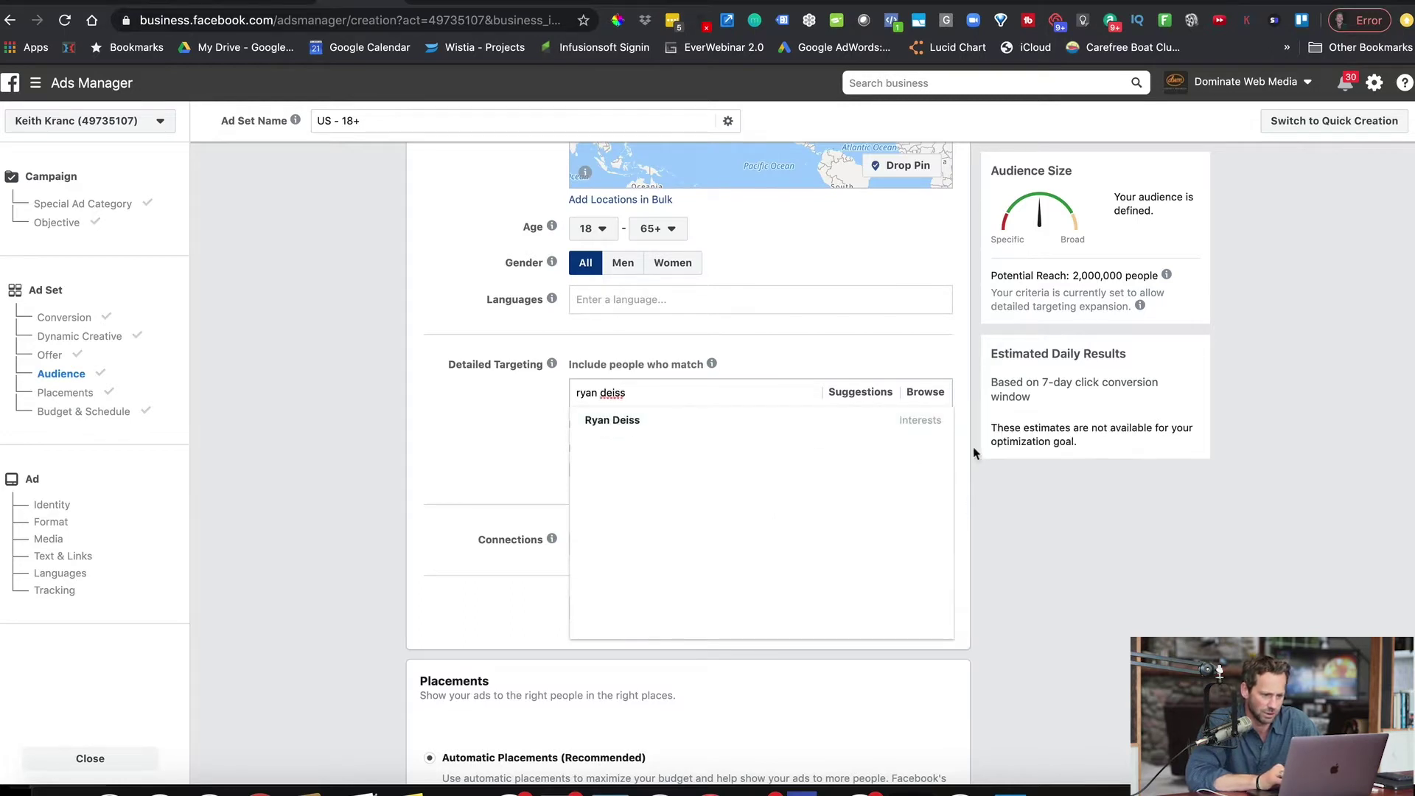
pyautogui.moveTo(945, 429)
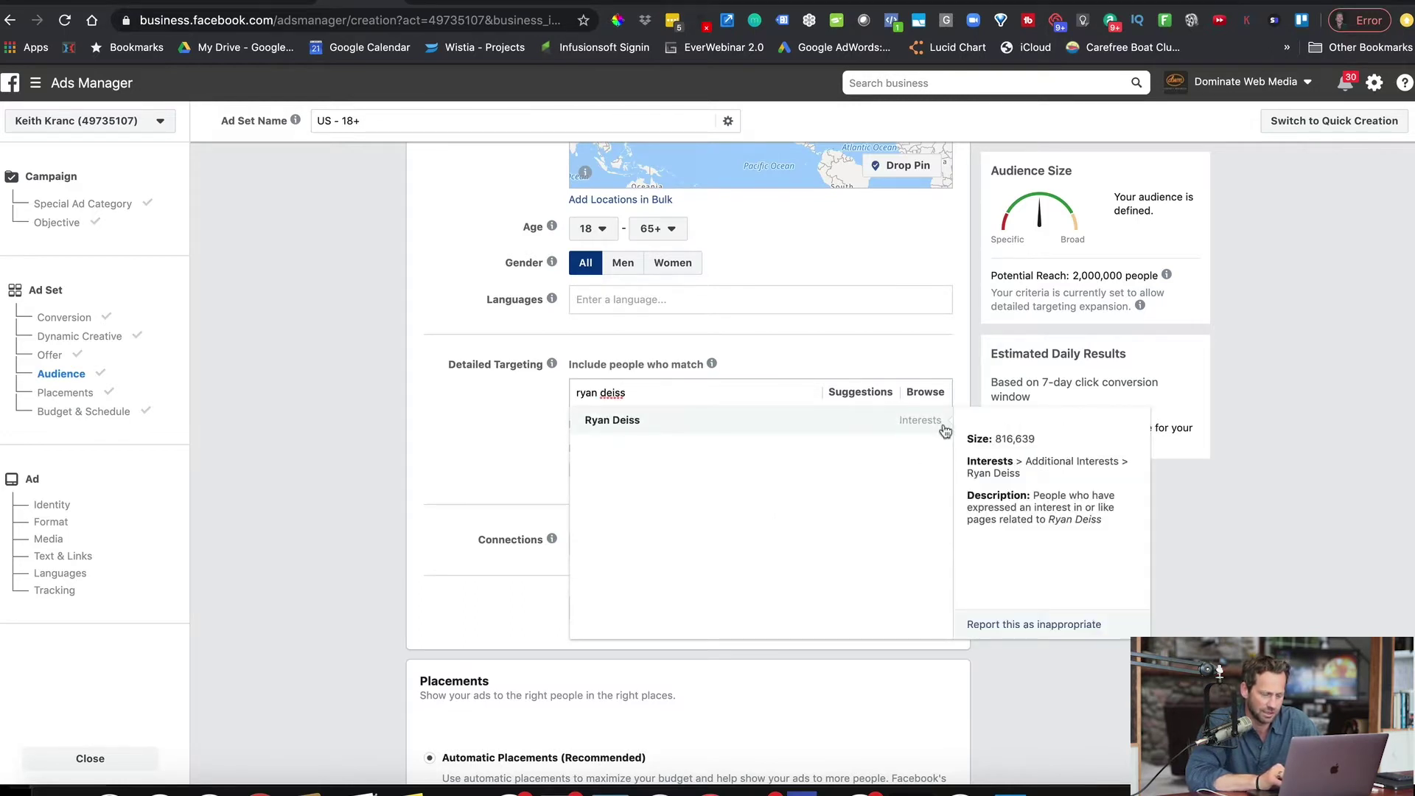
pyautogui.click(721, 436)
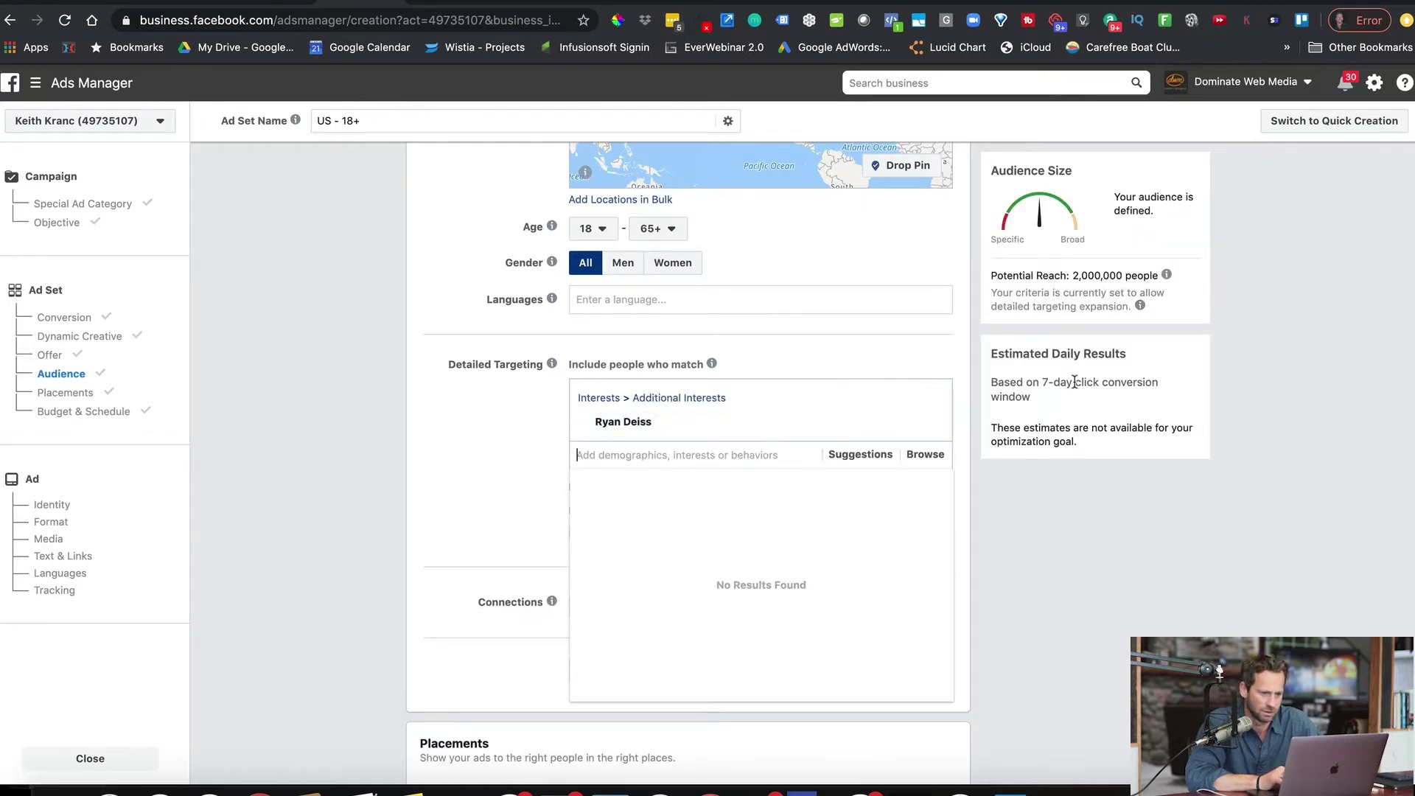
# Turn off Detailed Targeting Expansion for the audience
pyautogui.scroll(4, 1285, 452)
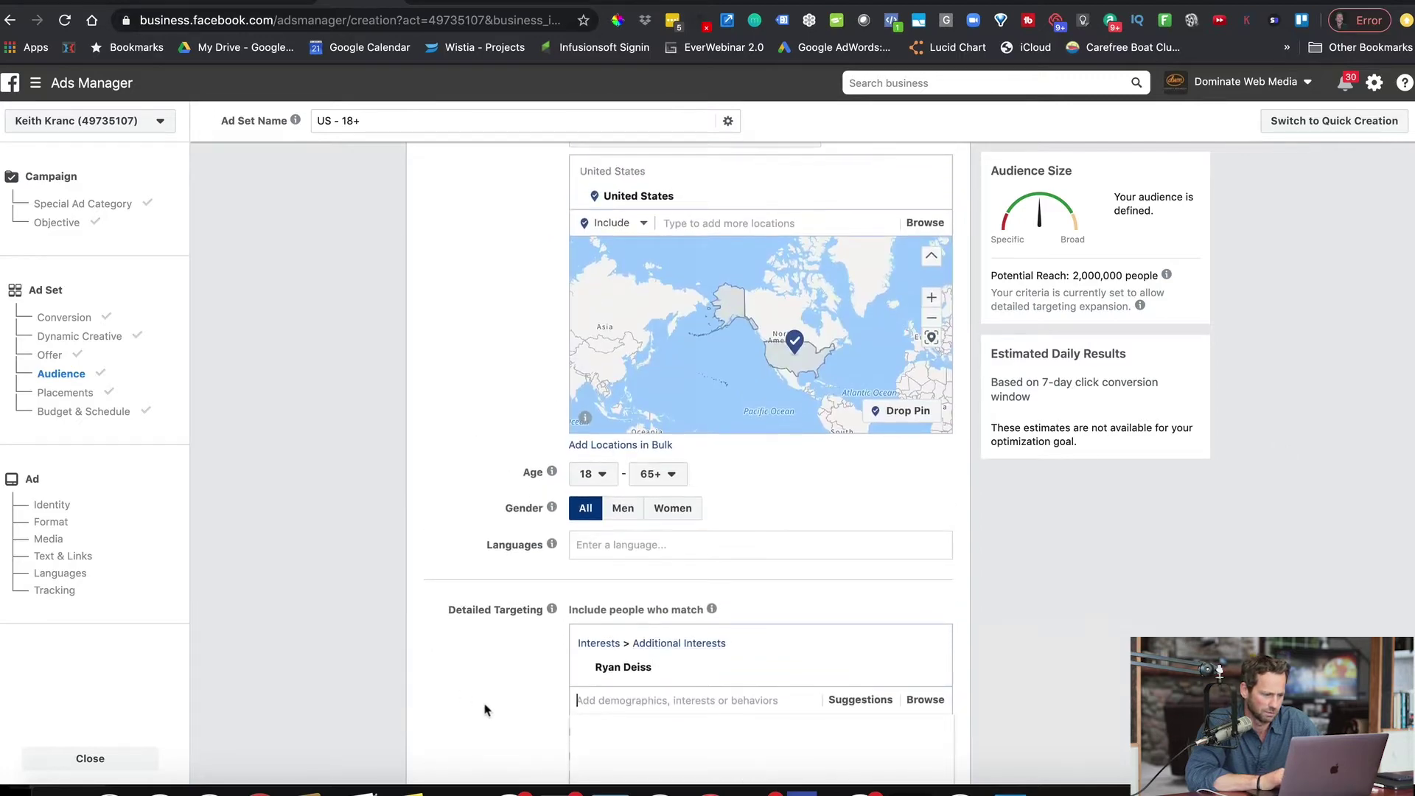
pyautogui.scroll(10, 472, 701)
pyautogui.scroll(-8, 461, 696)
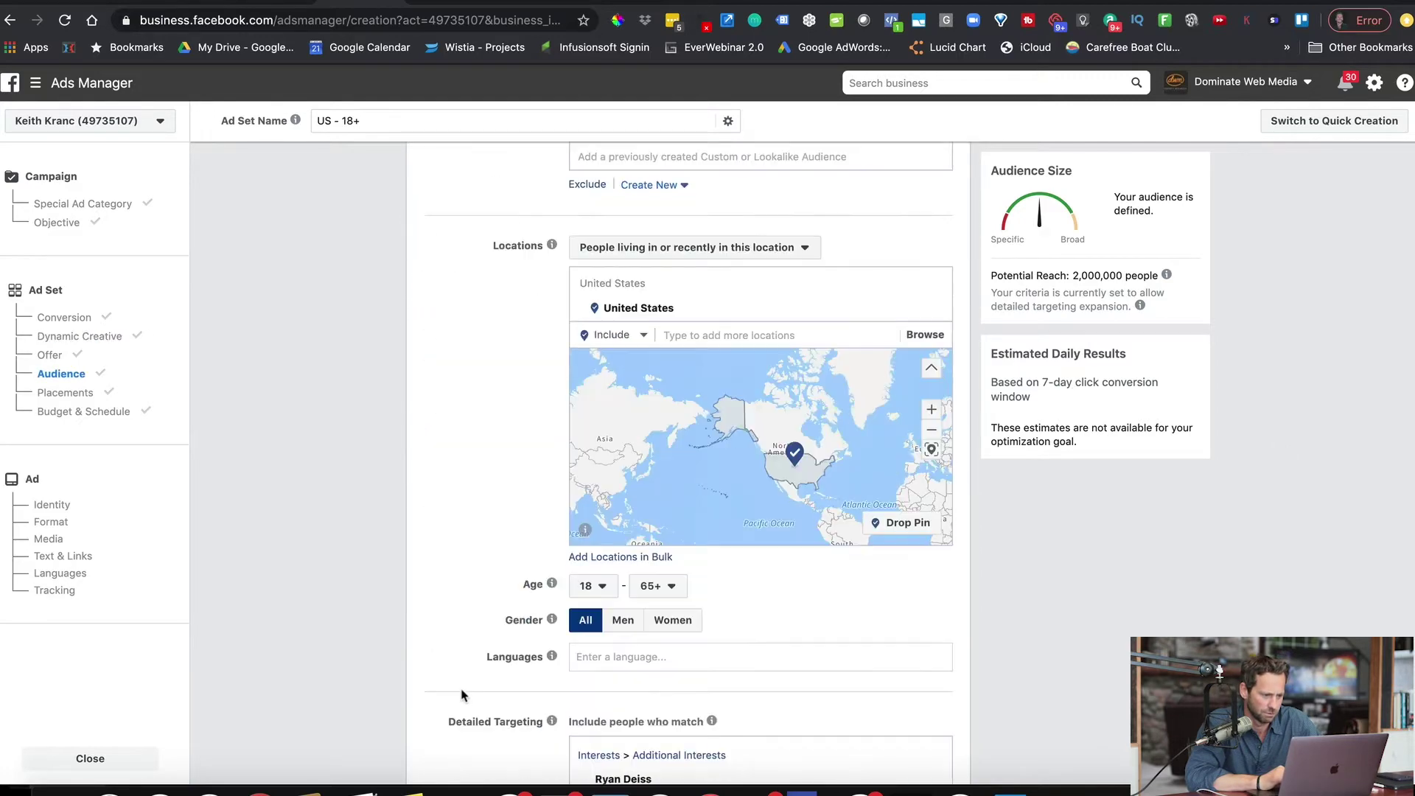
pyautogui.scroll(-6, 462, 696)
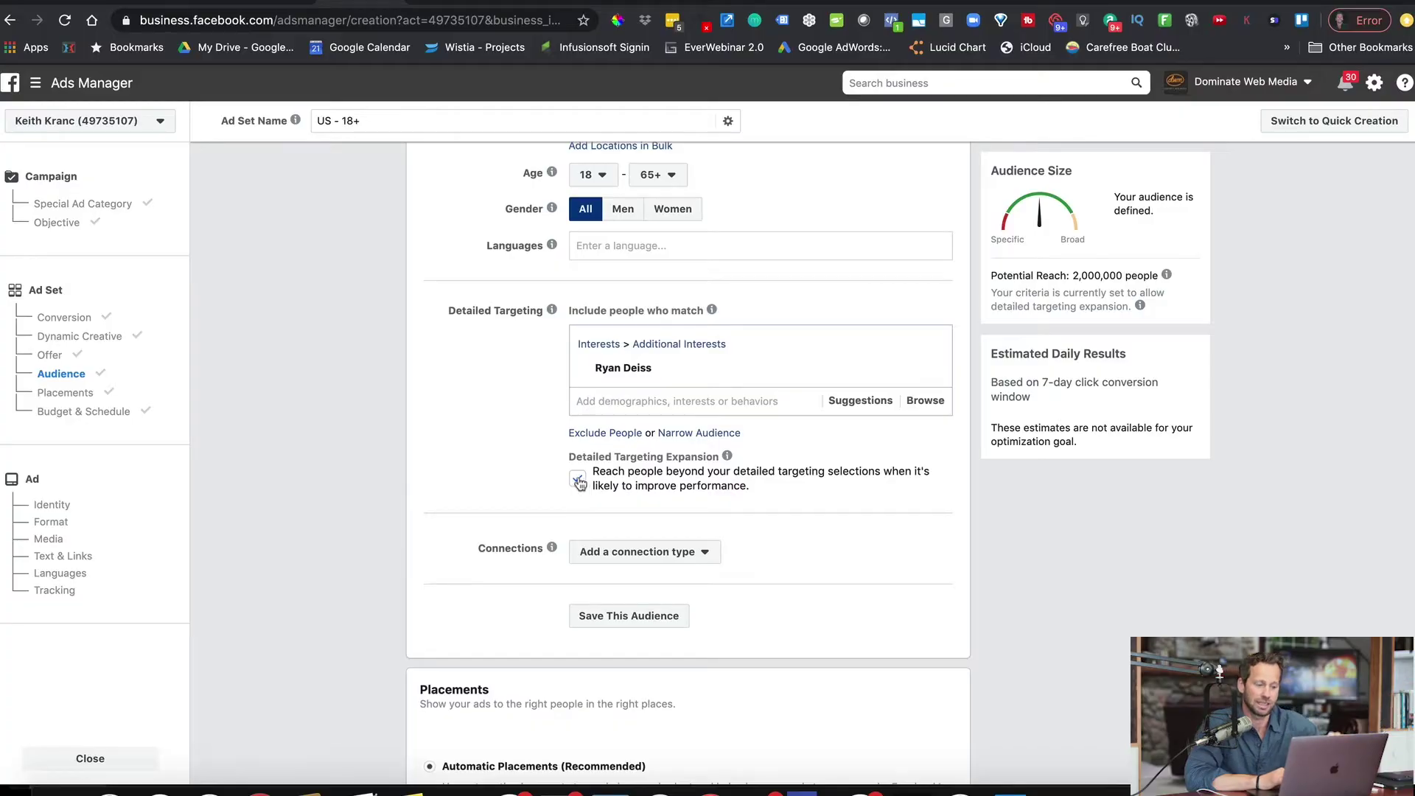
pyautogui.click(578, 480)
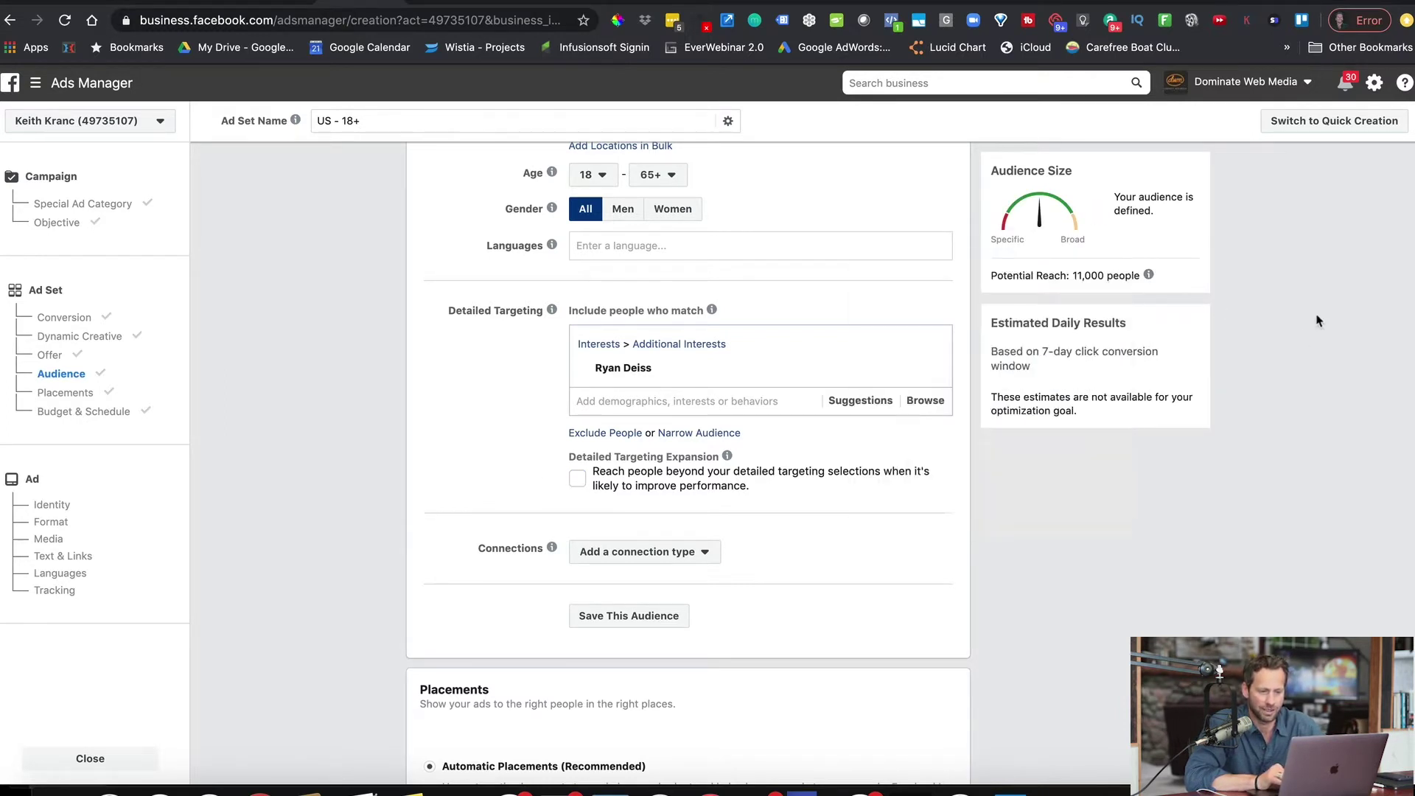
# Remove the Ryan Deiss interest from the detailed targeting and add it again
pyautogui.moveTo(888, 368)
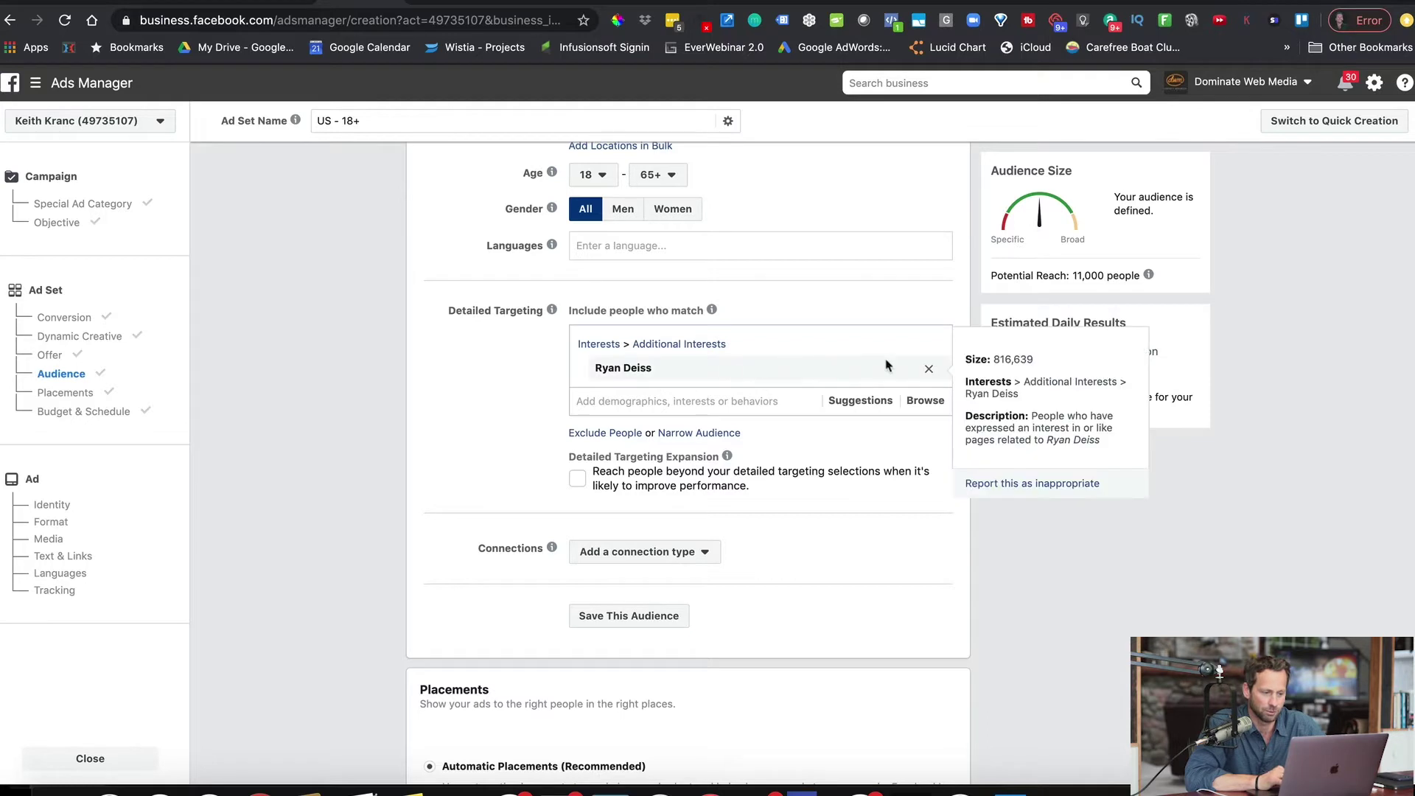
pyautogui.click(929, 370)
pyautogui.click(650, 334)
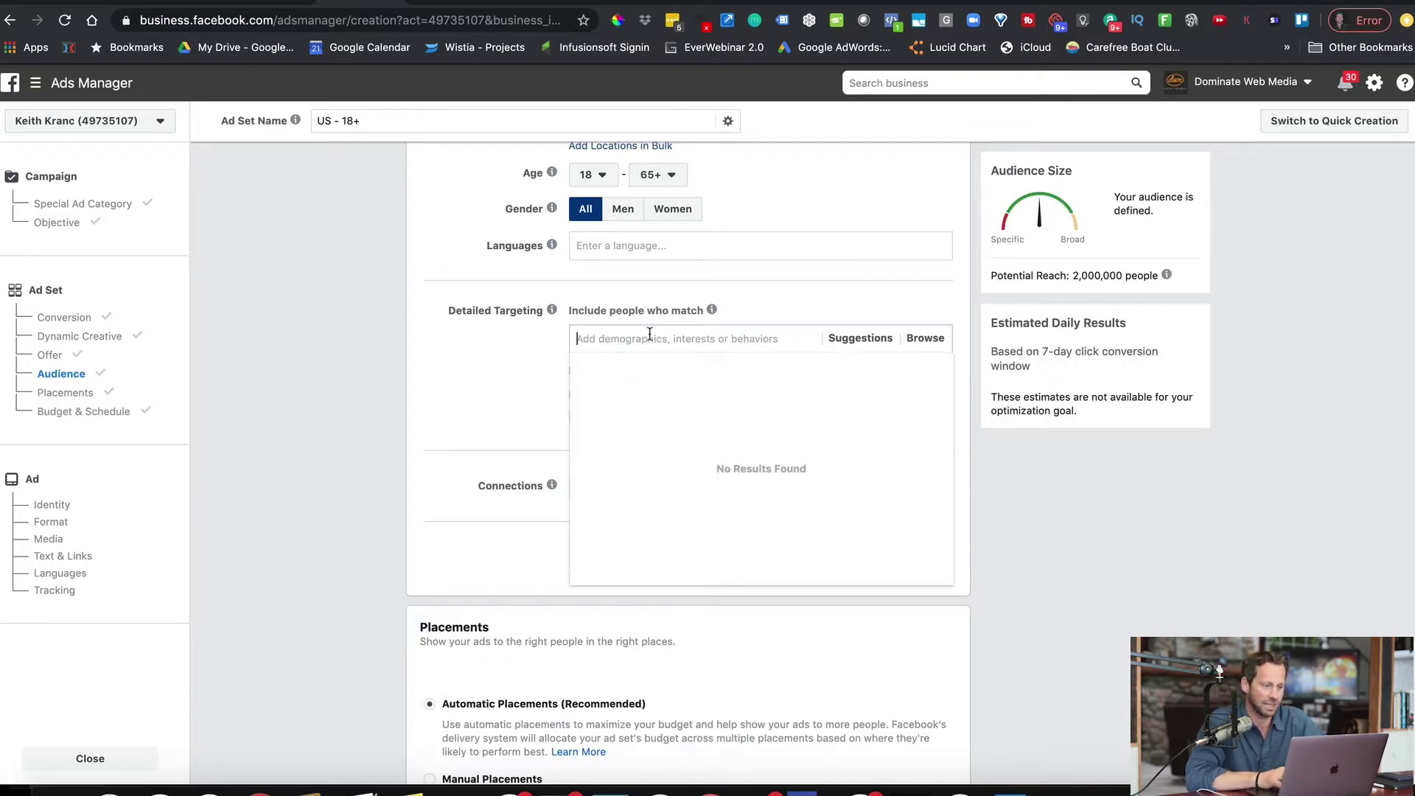
pyautogui.write('ryan')
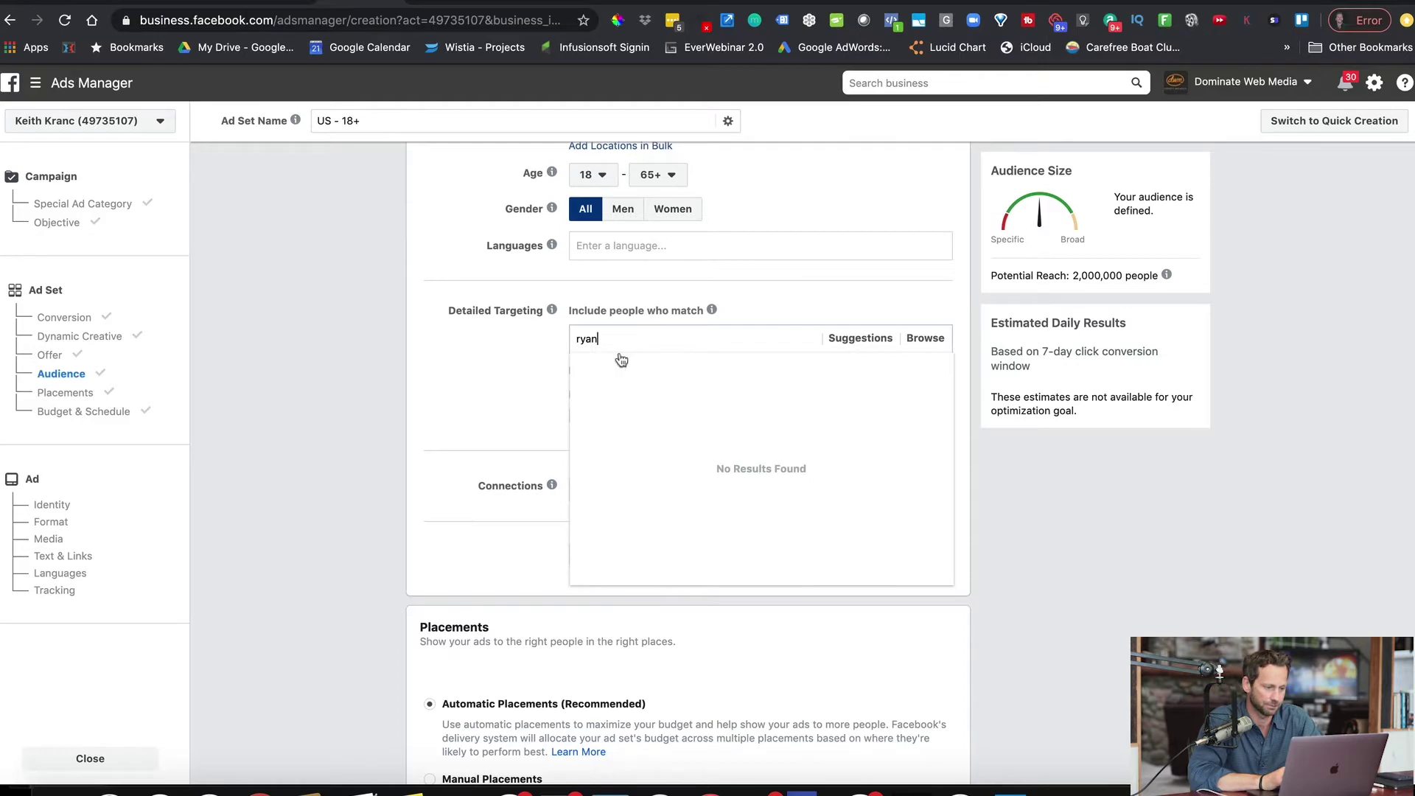
pyautogui.write(' deiss')
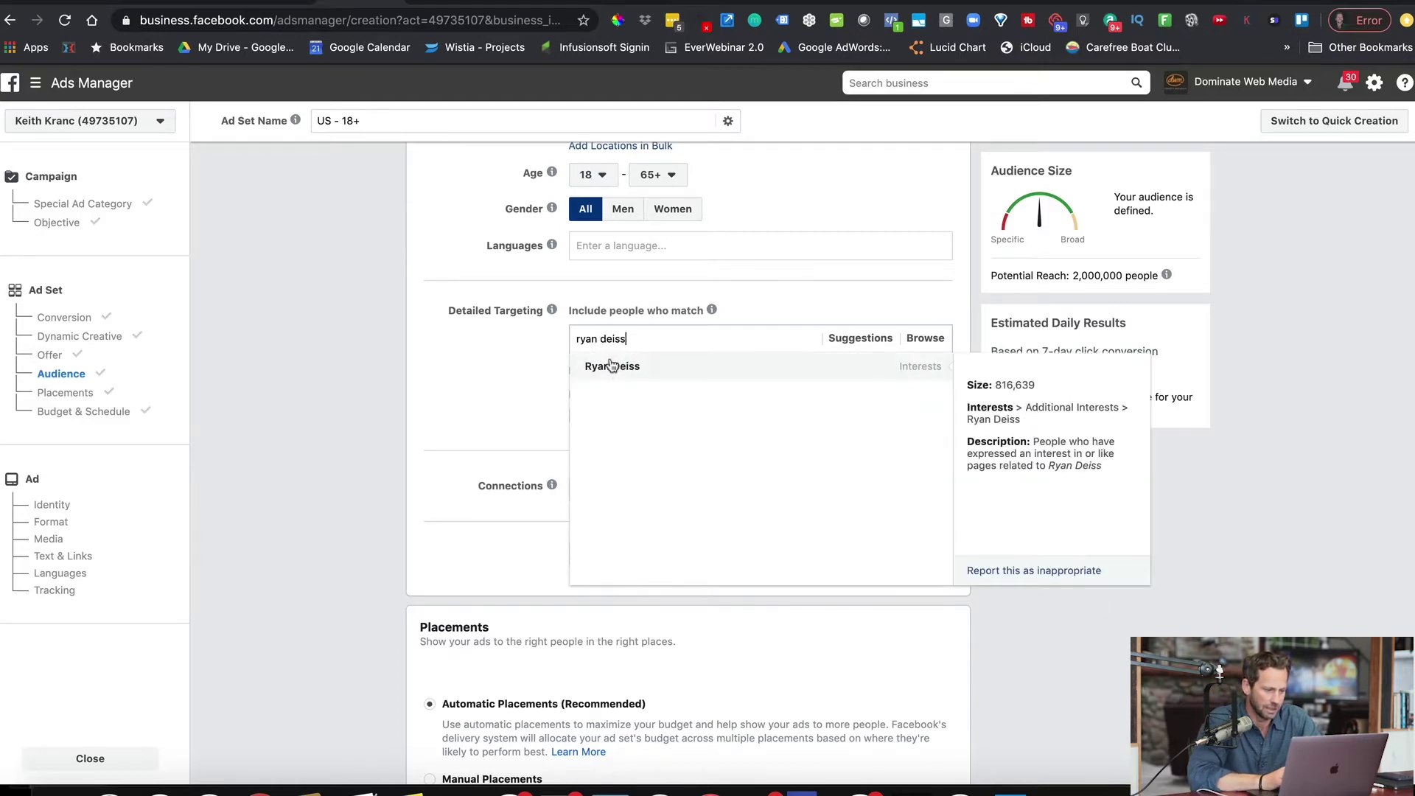
pyautogui.click(616, 367)
# Review the audience's lookalike, location and interest settings and the available connection types
pyautogui.scroll(8, 453, 380)
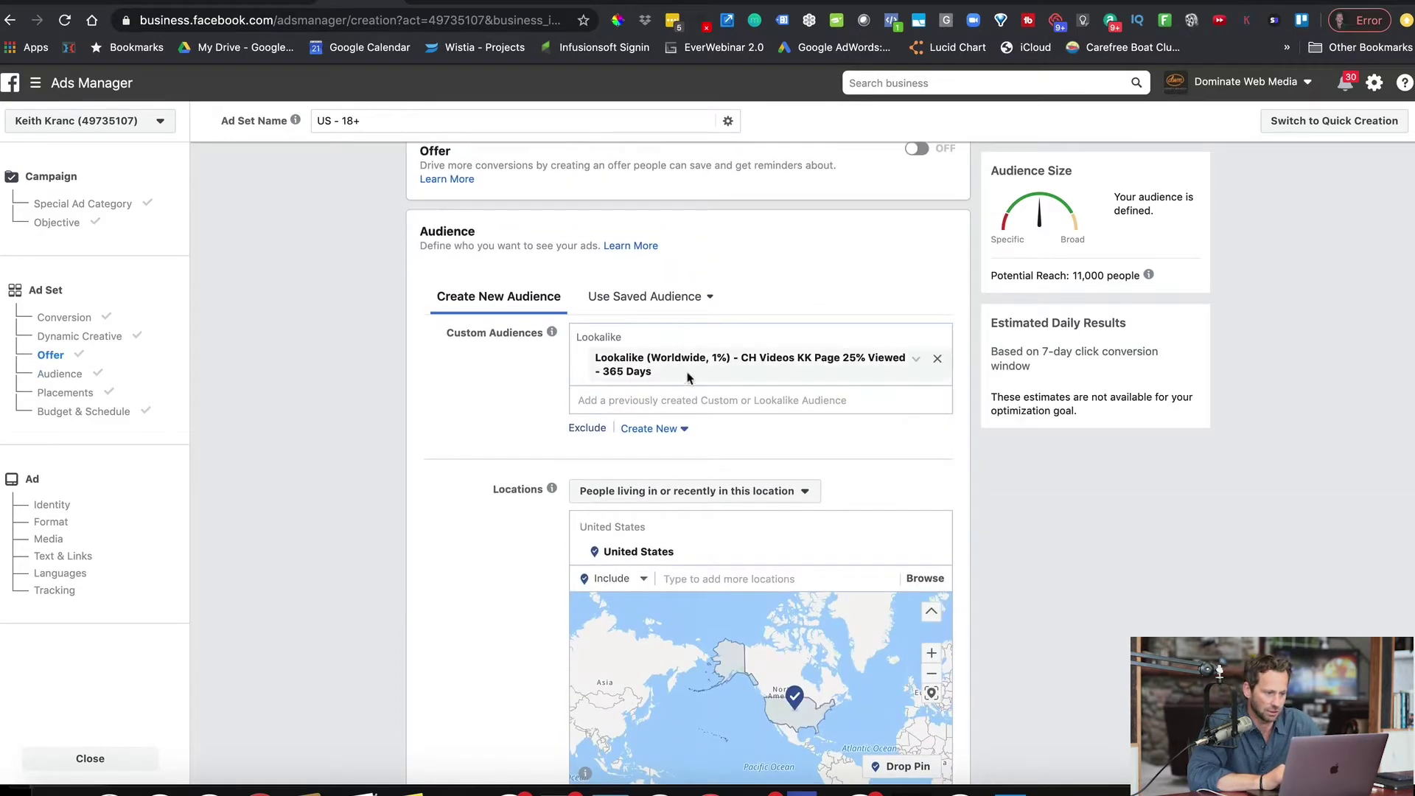
pyautogui.scroll(-5, 687, 398)
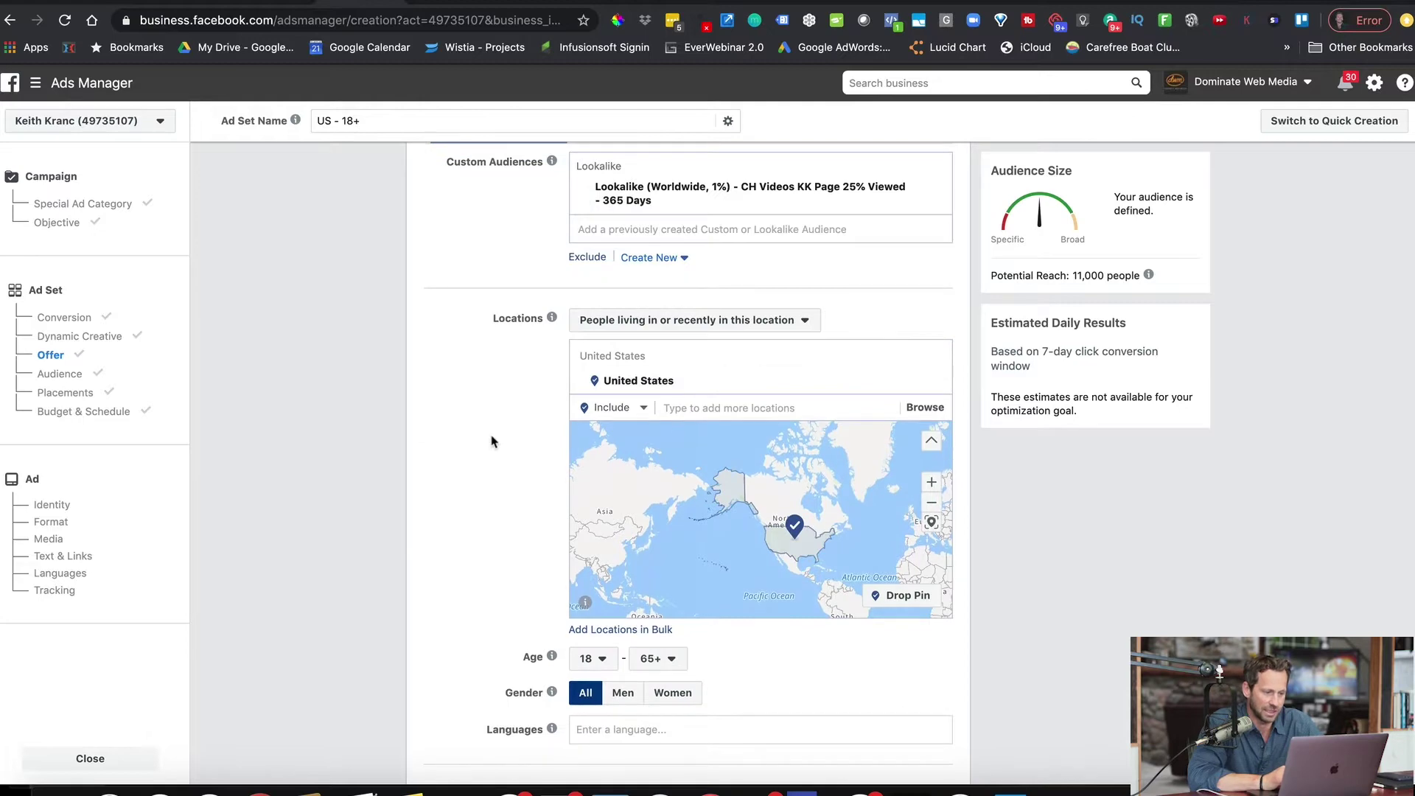
pyautogui.scroll(-2, 492, 441)
pyautogui.scroll(-2, 492, 441)
pyautogui.scroll(-2, 492, 441)
pyautogui.click(490, 492)
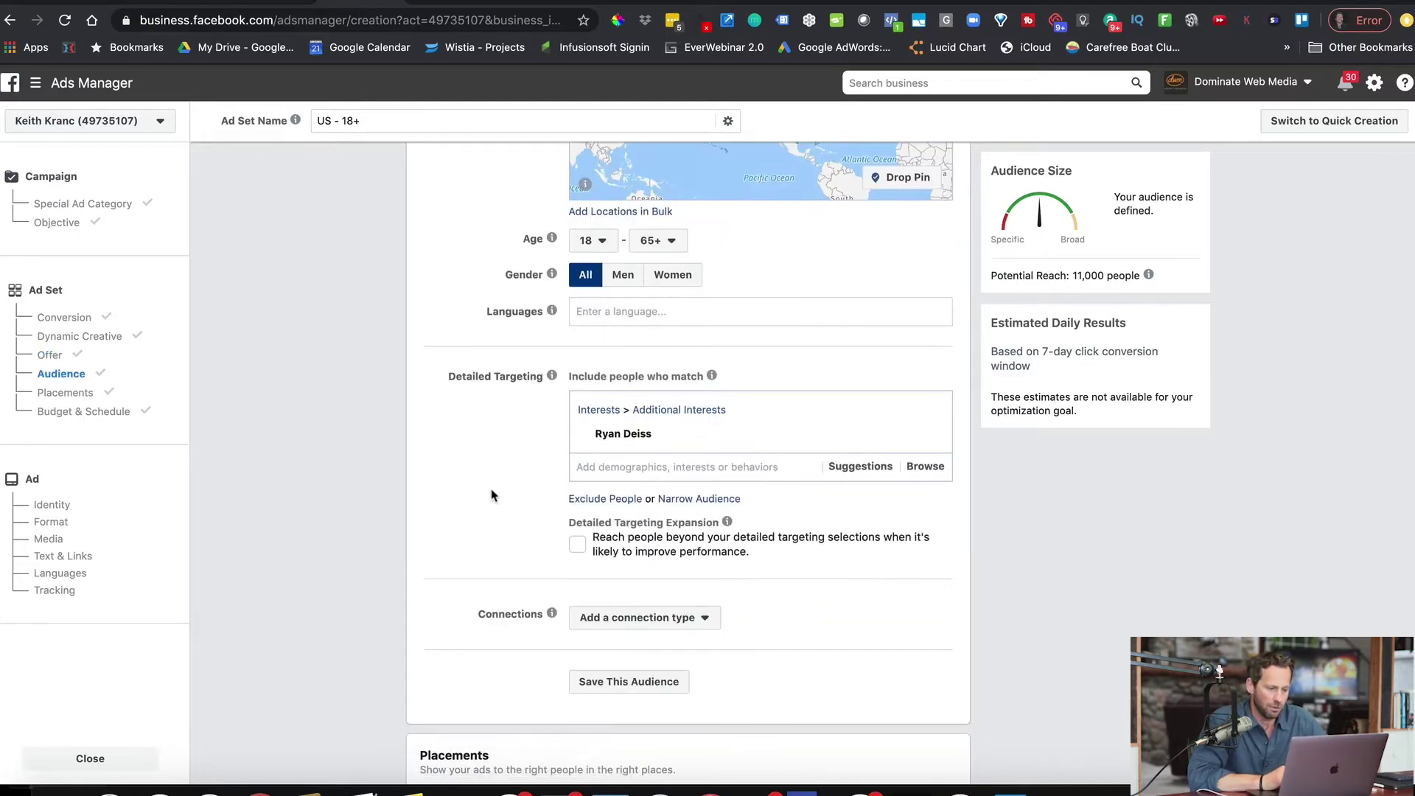
pyautogui.click(699, 621)
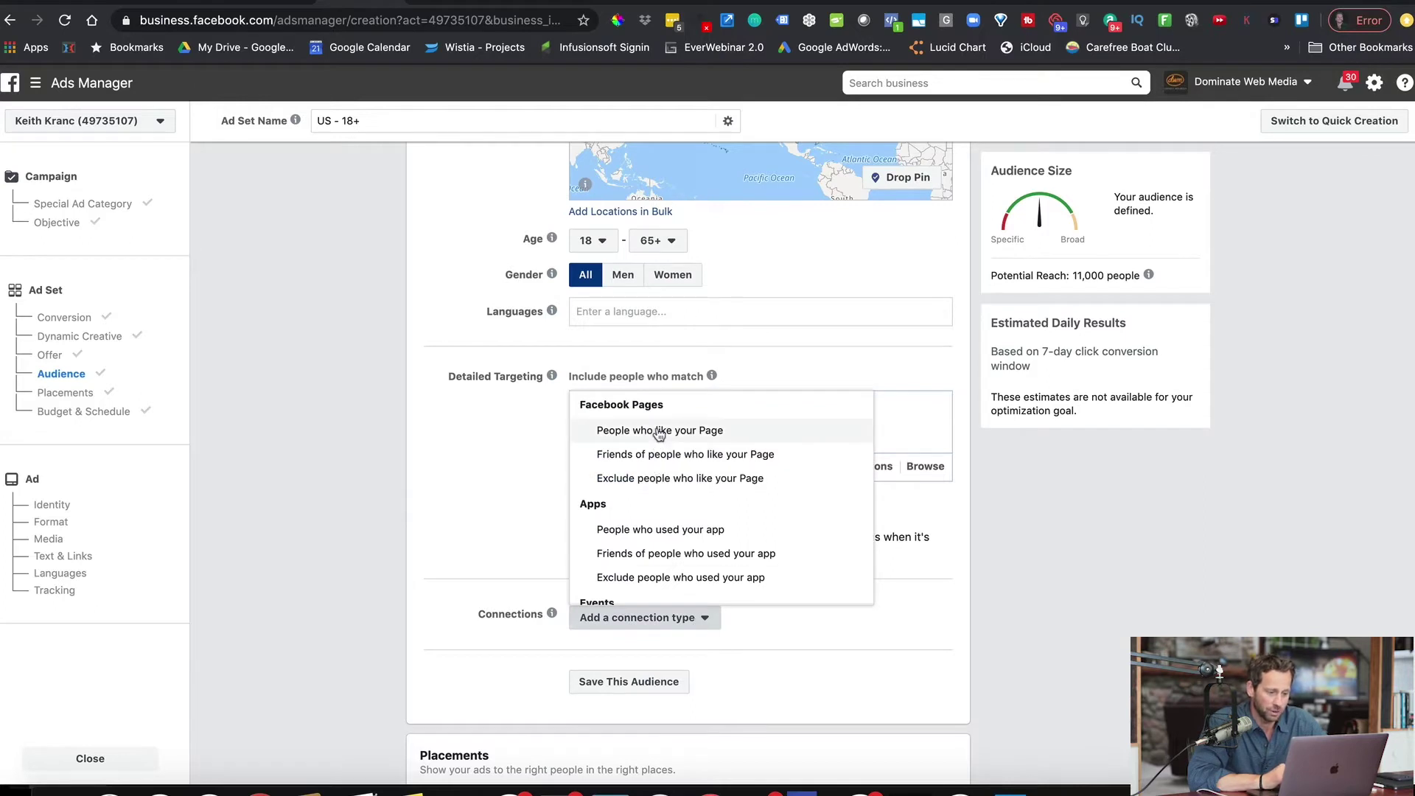
pyautogui.click(499, 500)
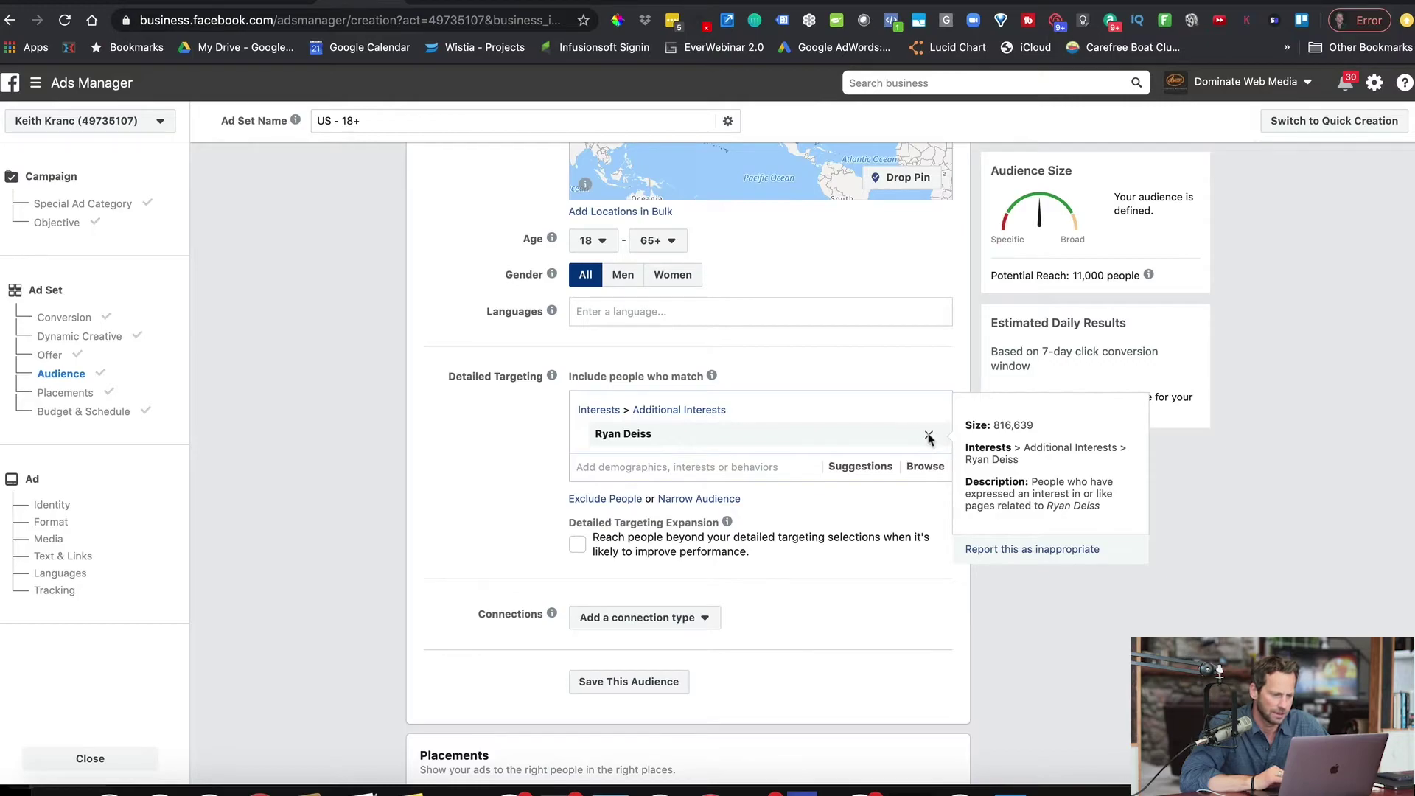
# Remove the Ryan Deiss interest from the audience's detailed targeting
pyautogui.click(929, 437)
pyautogui.scroll(10, 930, 440)
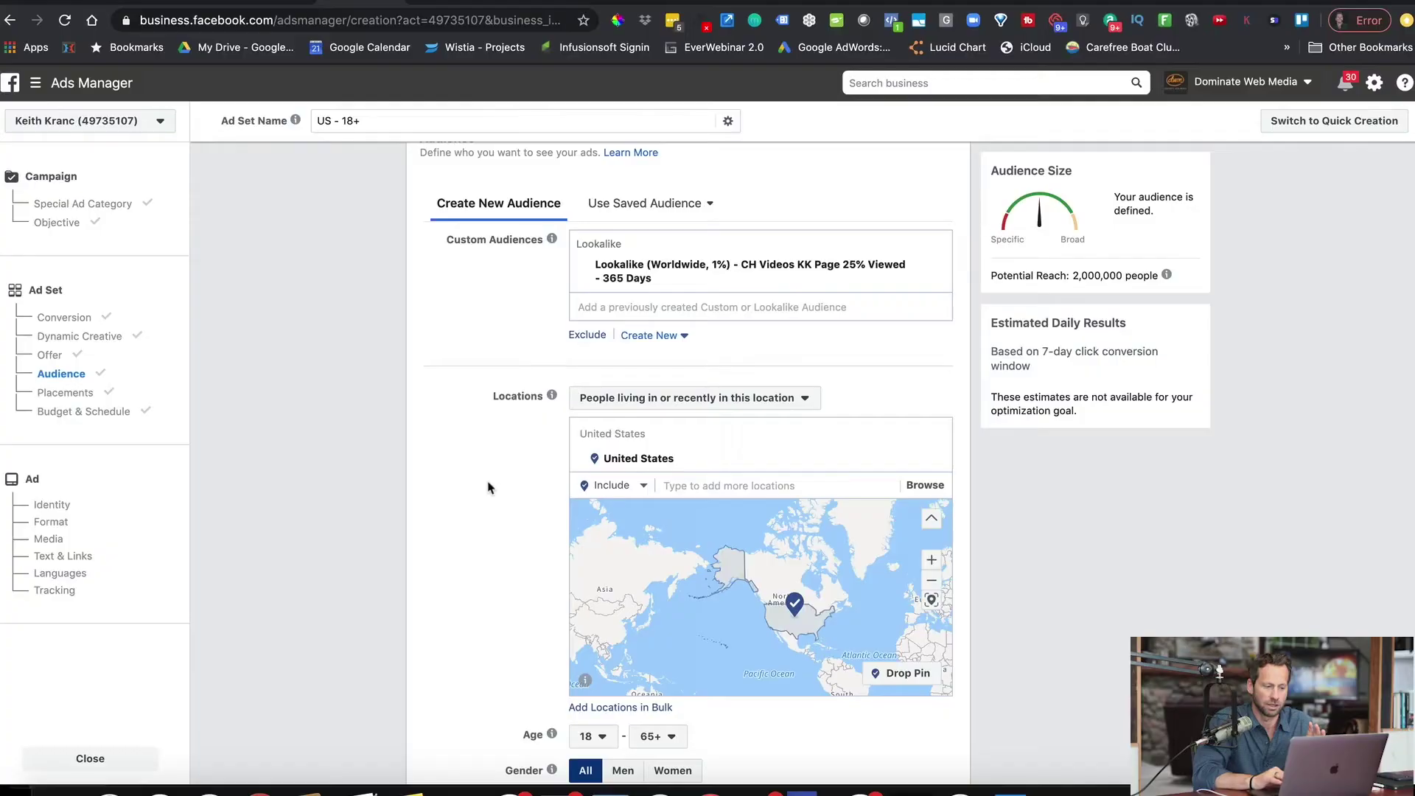
pyautogui.scroll(-2, 490, 483)
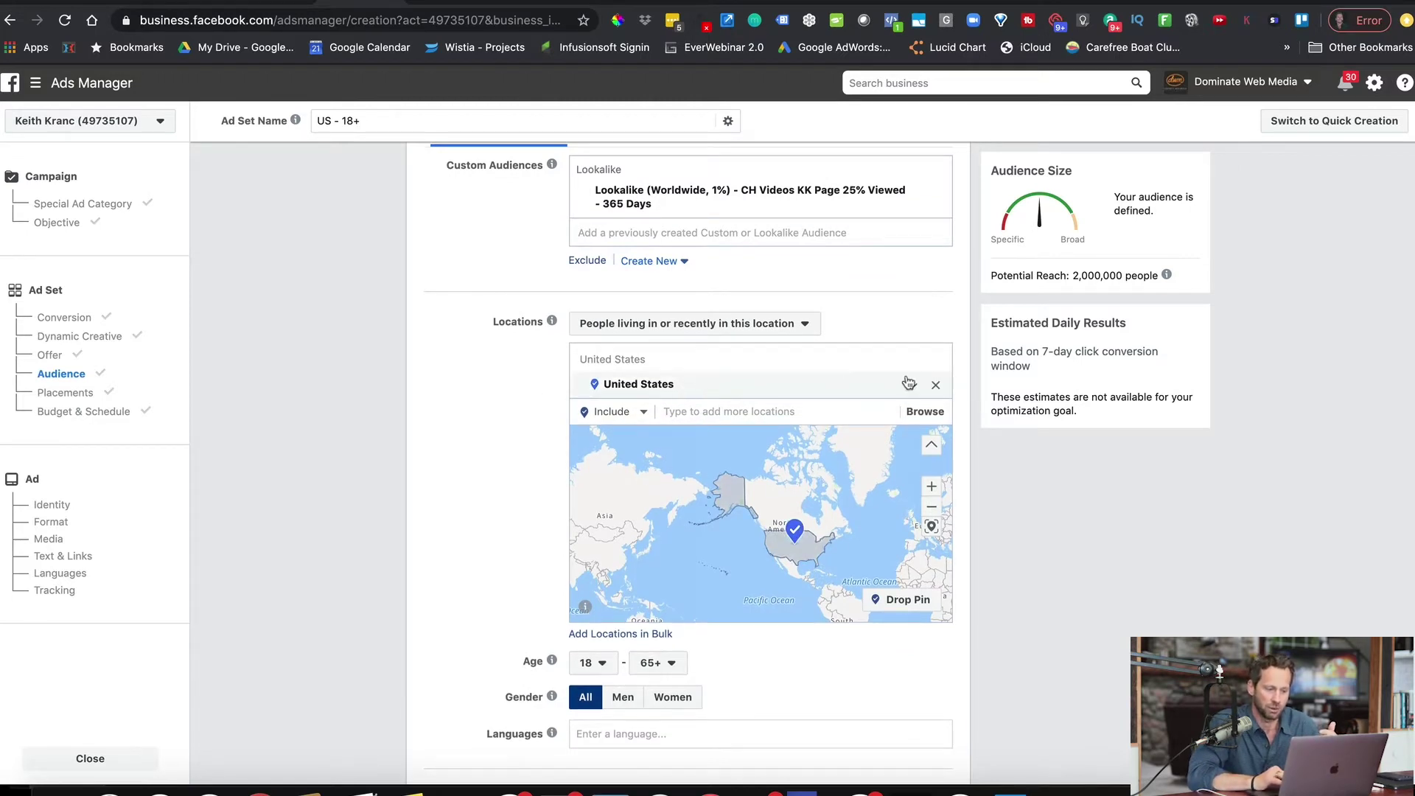
# Browse the saved locations and open the Top 18 Countries list for editing
pyautogui.click(935, 417)
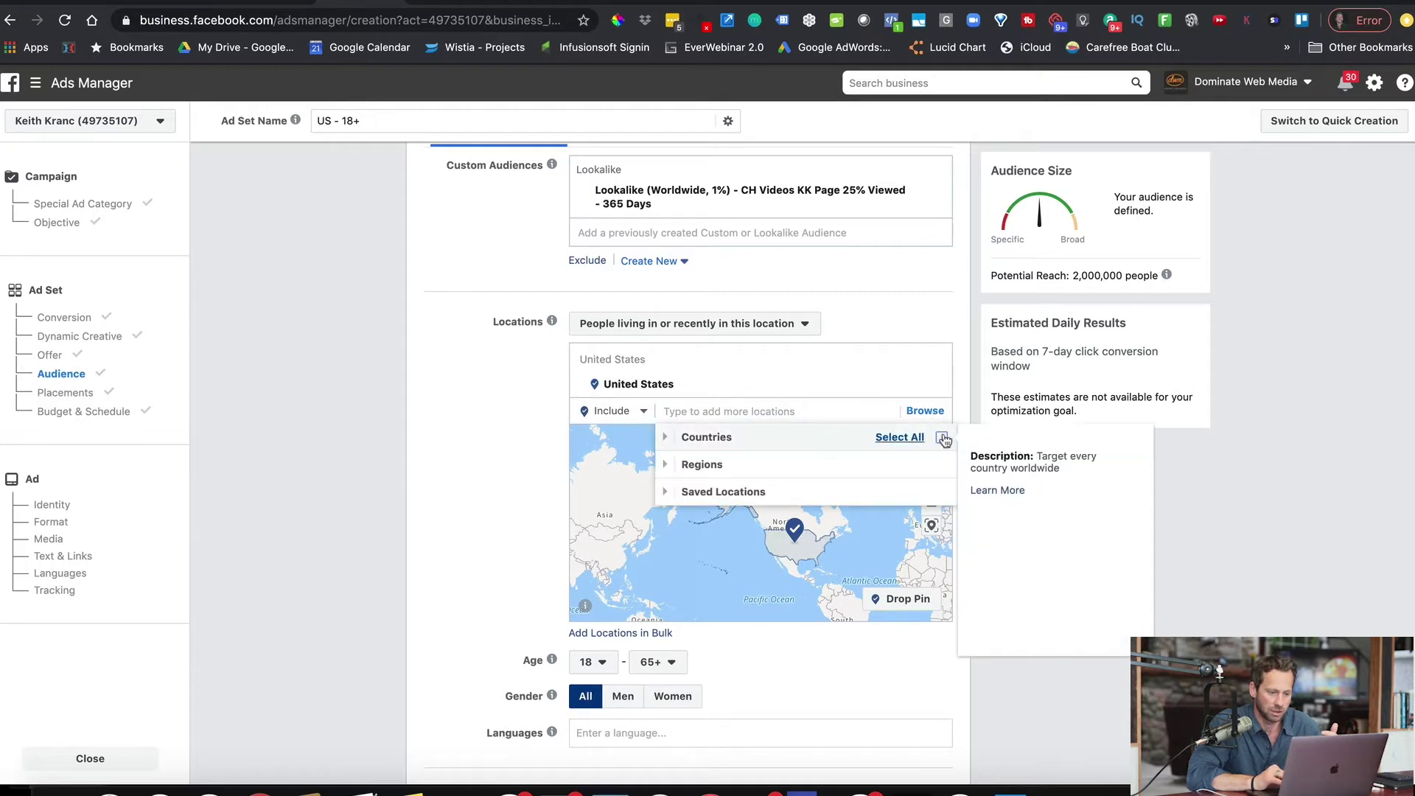
pyautogui.click(666, 491)
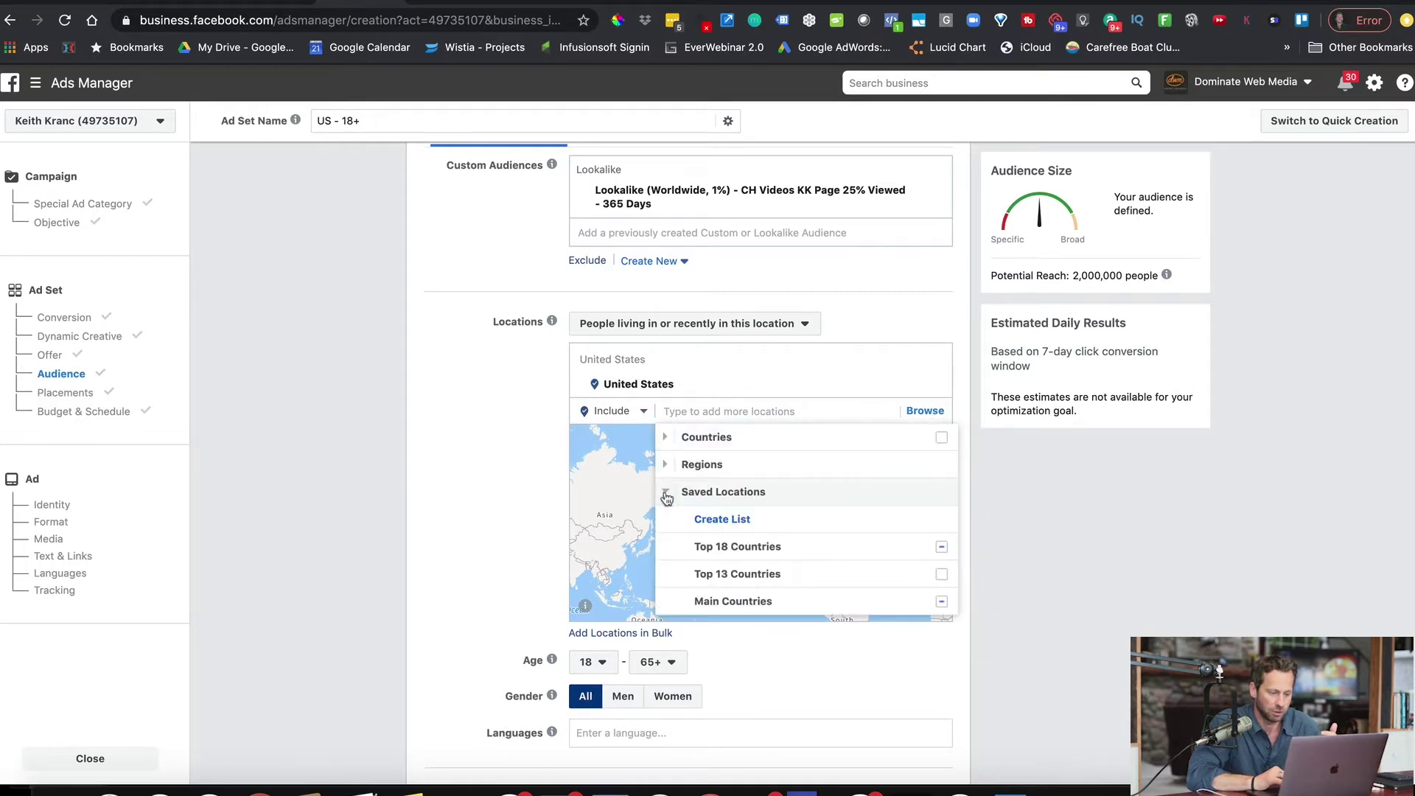
pyautogui.scroll(-2, 701, 516)
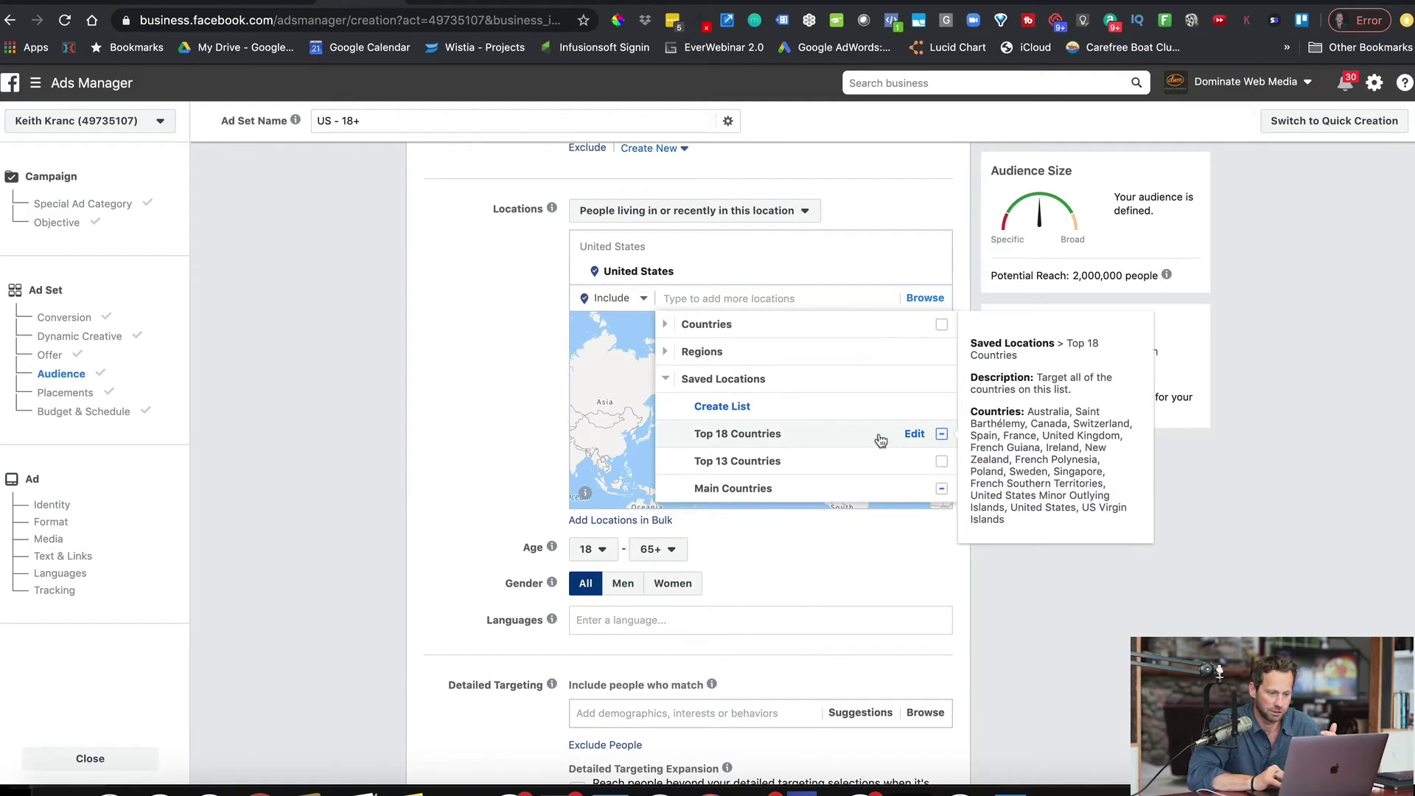
pyautogui.click(914, 435)
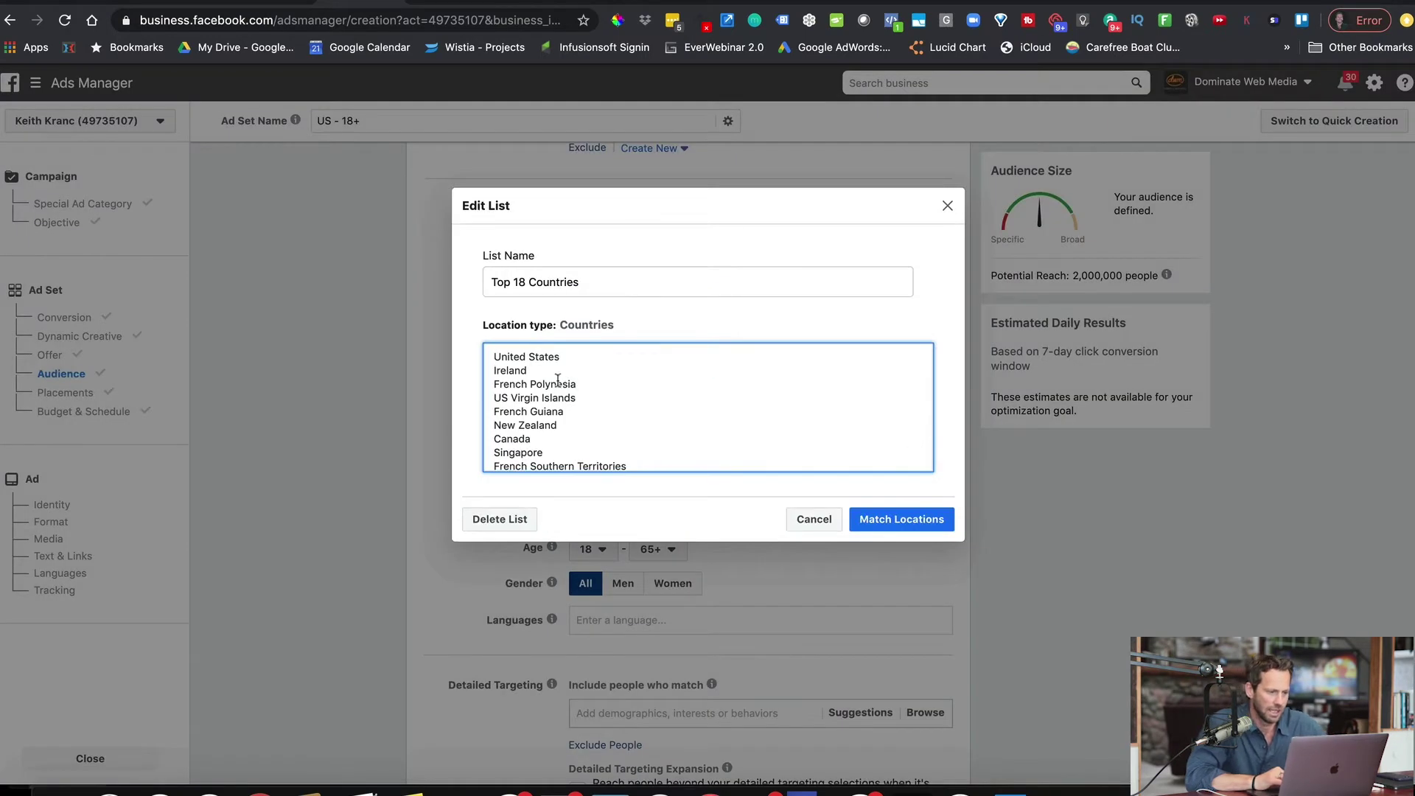
# Examine the countries in the Top 18 Countries list and close it without saving changes
pyautogui.scroll(-1, 538, 372)
pyautogui.scroll(-1, 519, 374)
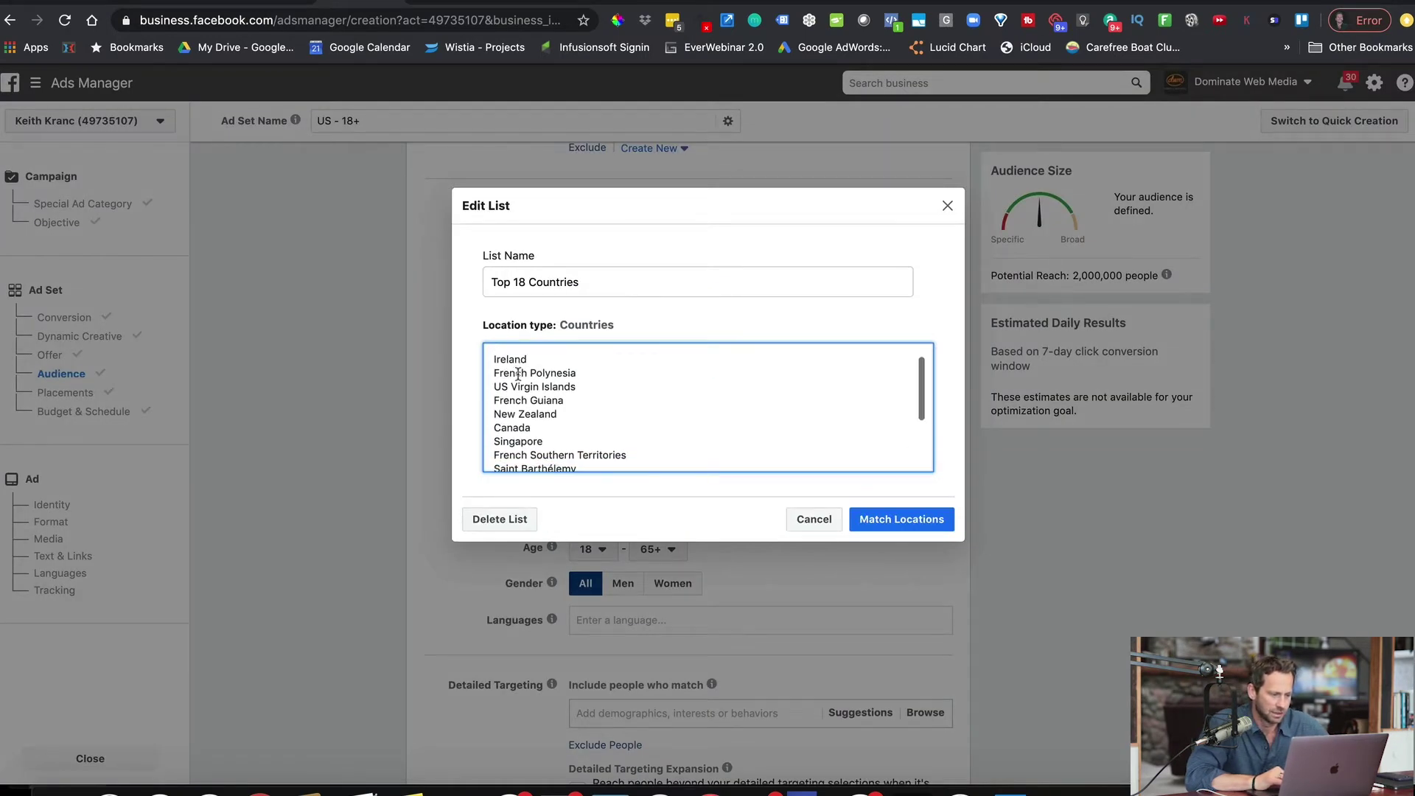
pyautogui.moveTo(584, 372)
pyautogui.mouseDown()
pyautogui.moveTo(495, 374)
pyautogui.moveTo(582, 373)
pyautogui.moveTo(585, 398)
pyautogui.mouseUp()
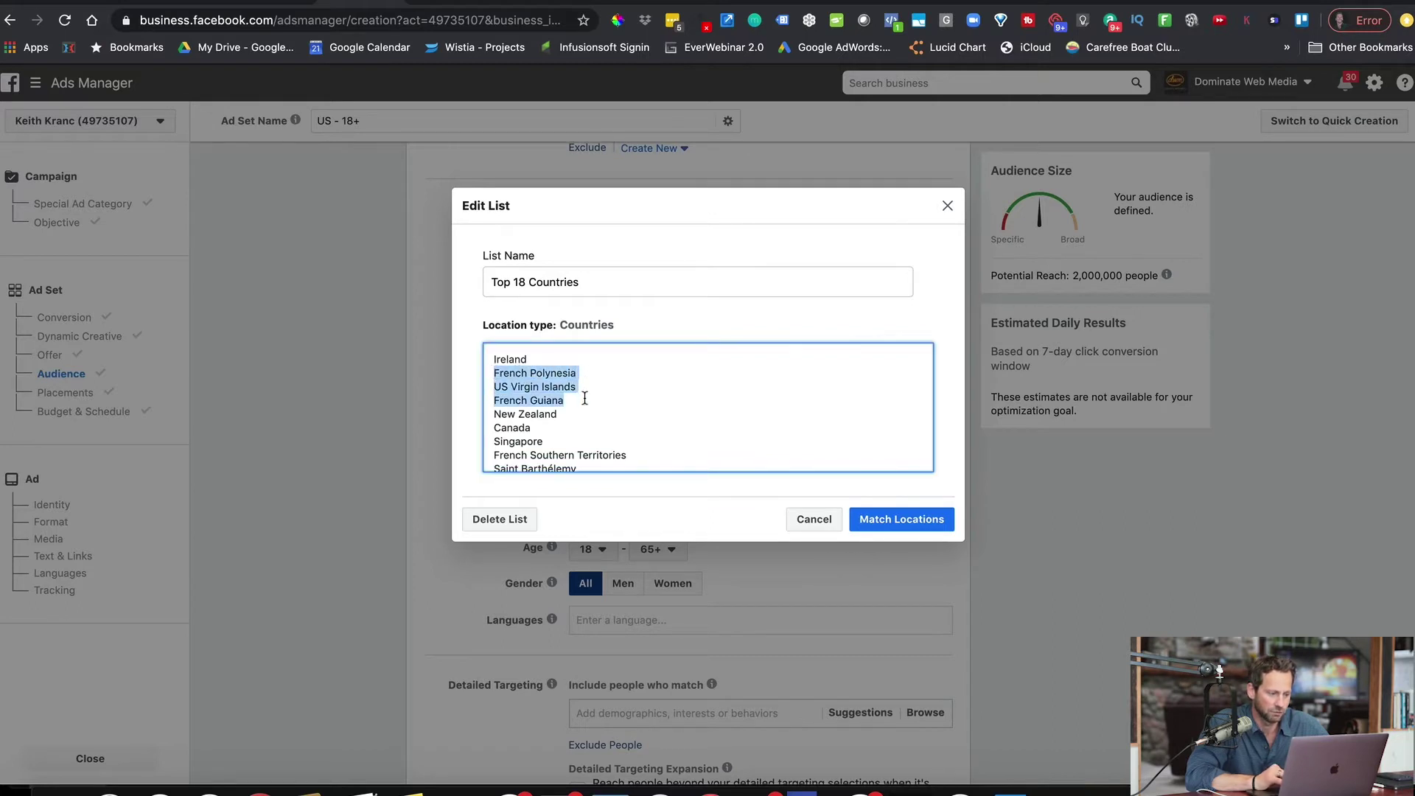
pyautogui.click(585, 398)
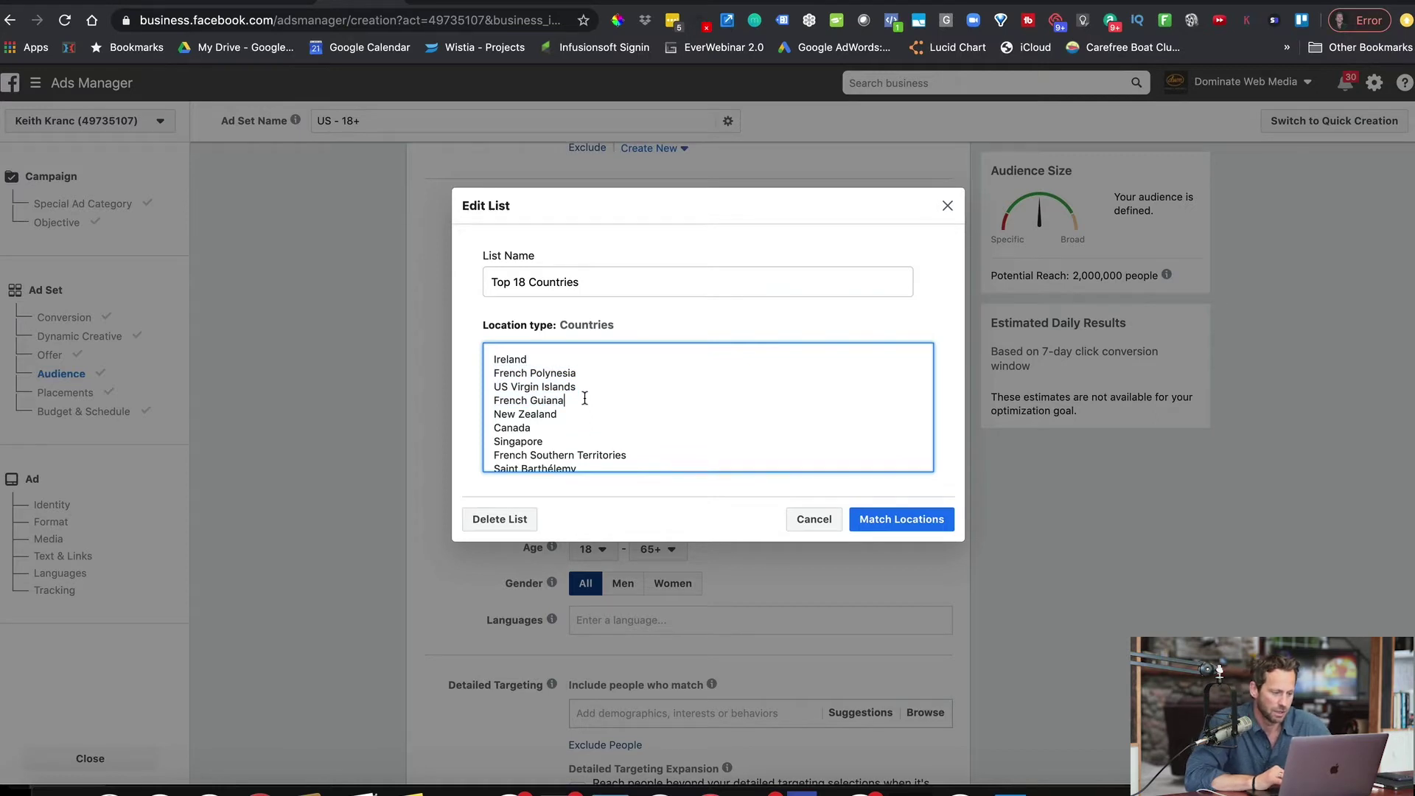
pyautogui.scroll(-2, 584, 398)
pyautogui.scroll(-2, 585, 398)
pyautogui.scroll(4, 584, 398)
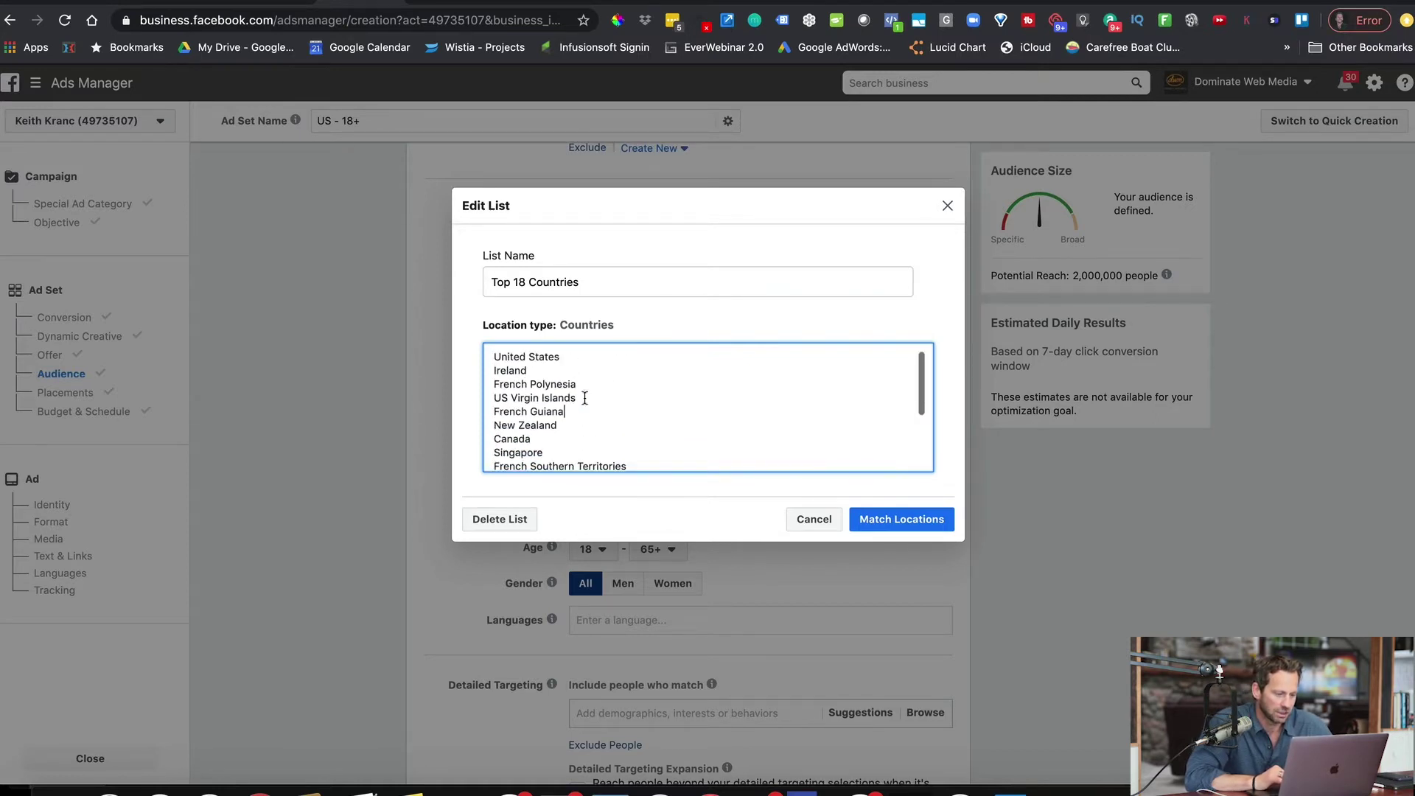
pyautogui.scroll(-4, 552, 390)
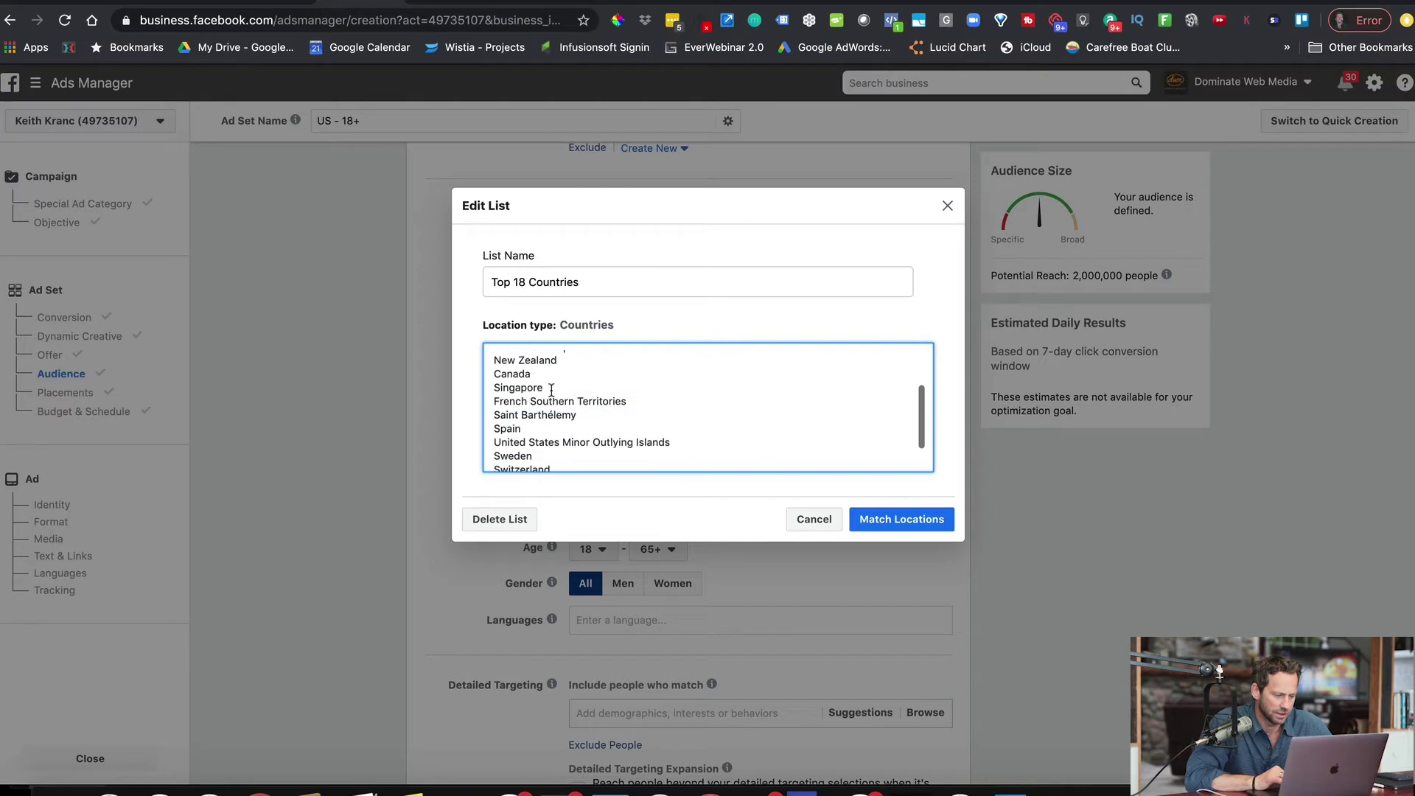
pyautogui.scroll(-1, 520, 381)
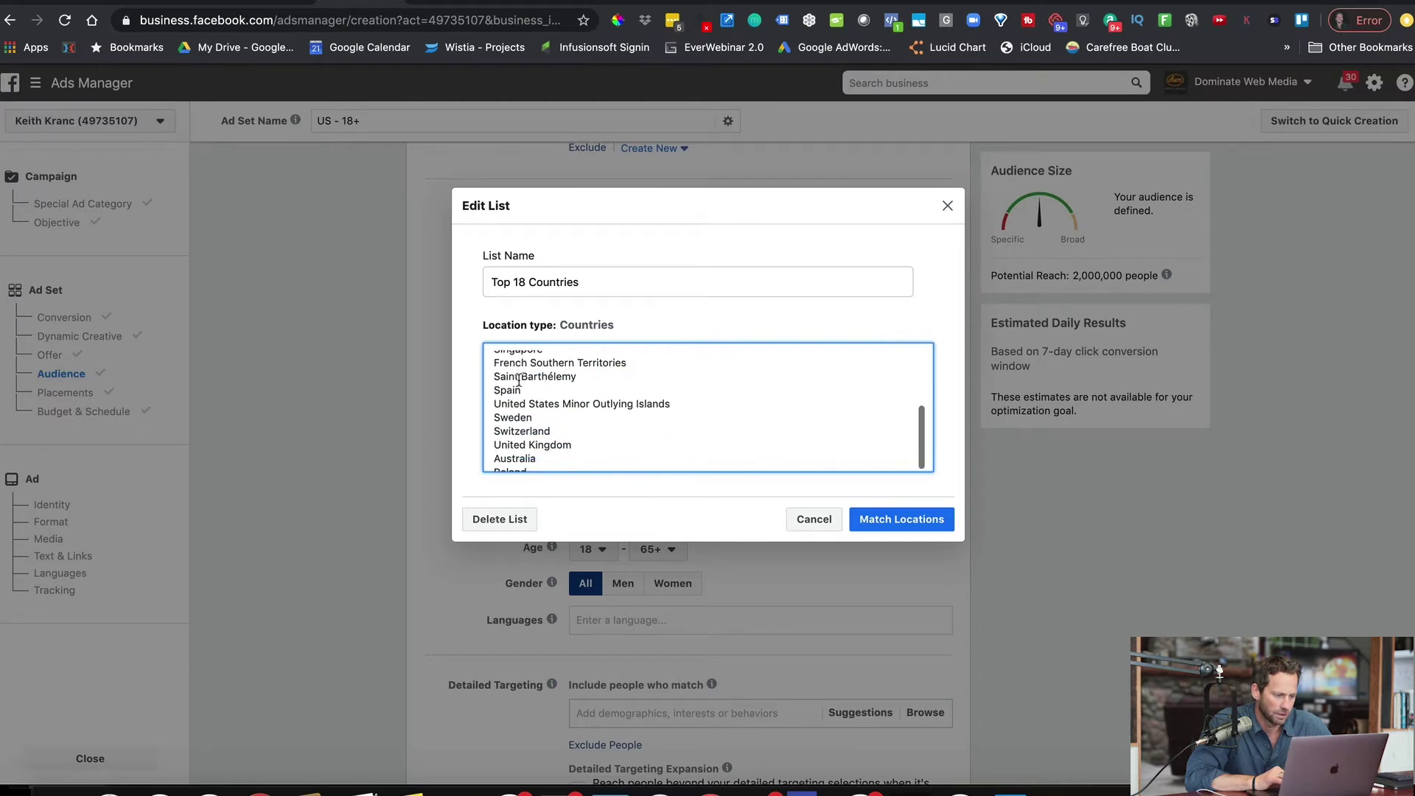
pyautogui.scroll(-1, 520, 380)
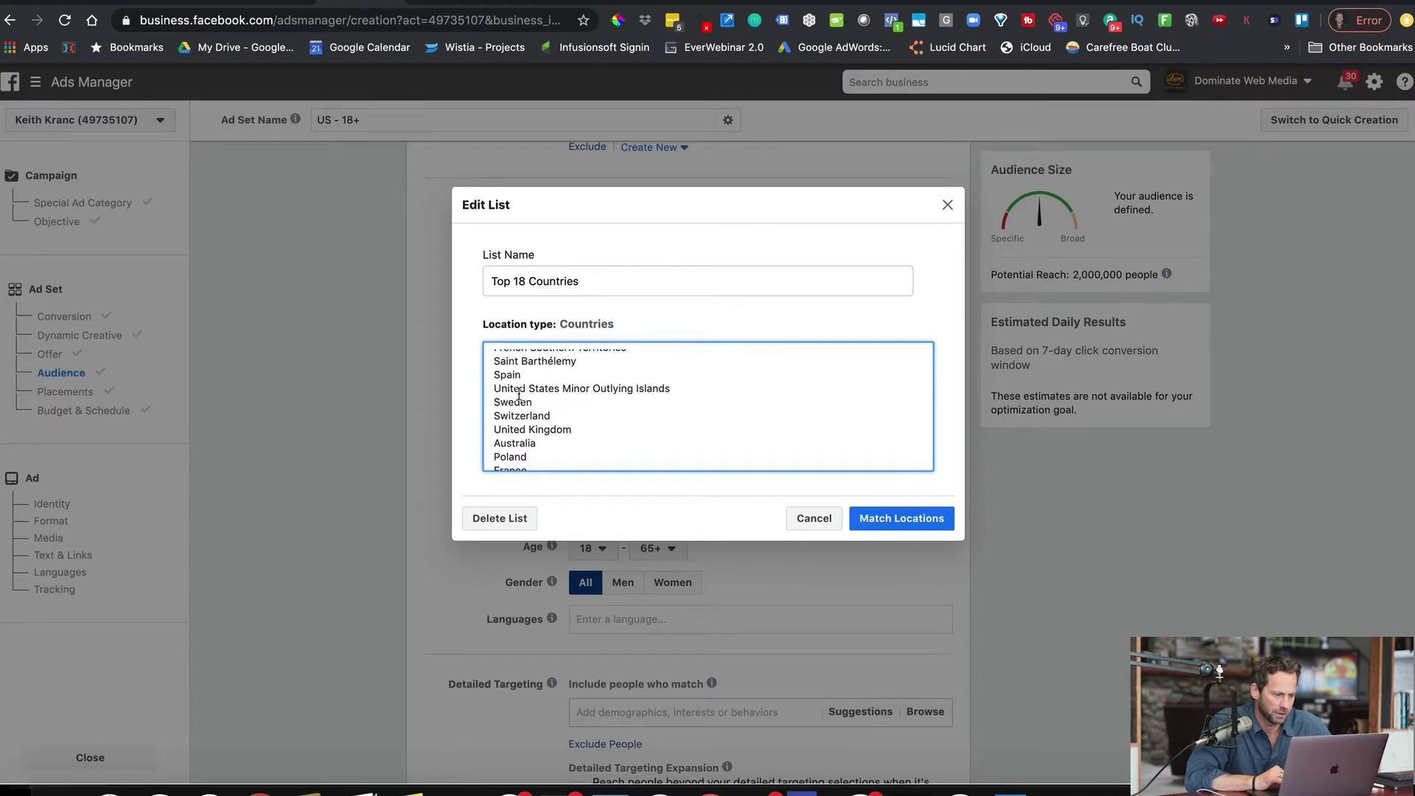
pyautogui.click(814, 521)
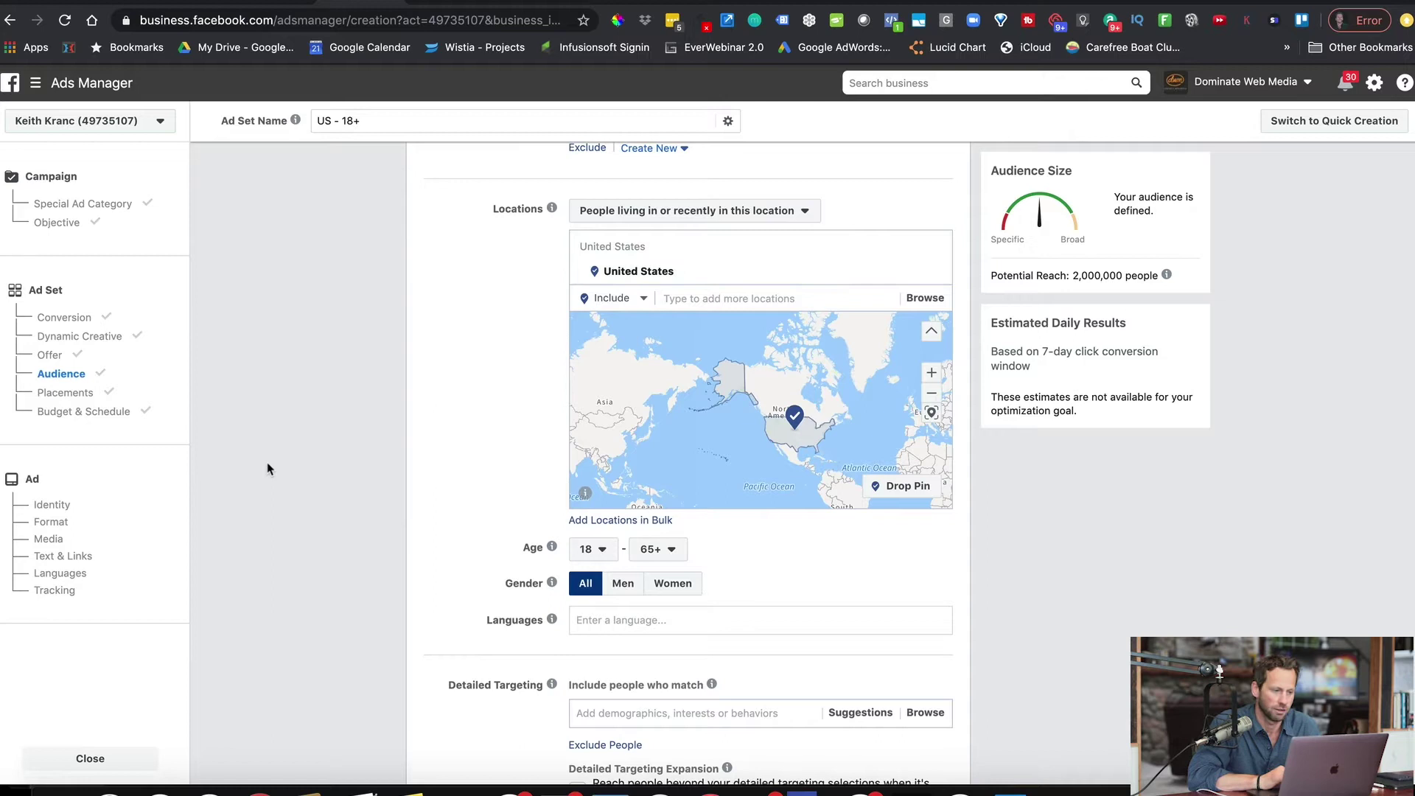
# Add the saved location list Top 18 Countries to the audience's included locations
pyautogui.click(926, 299)
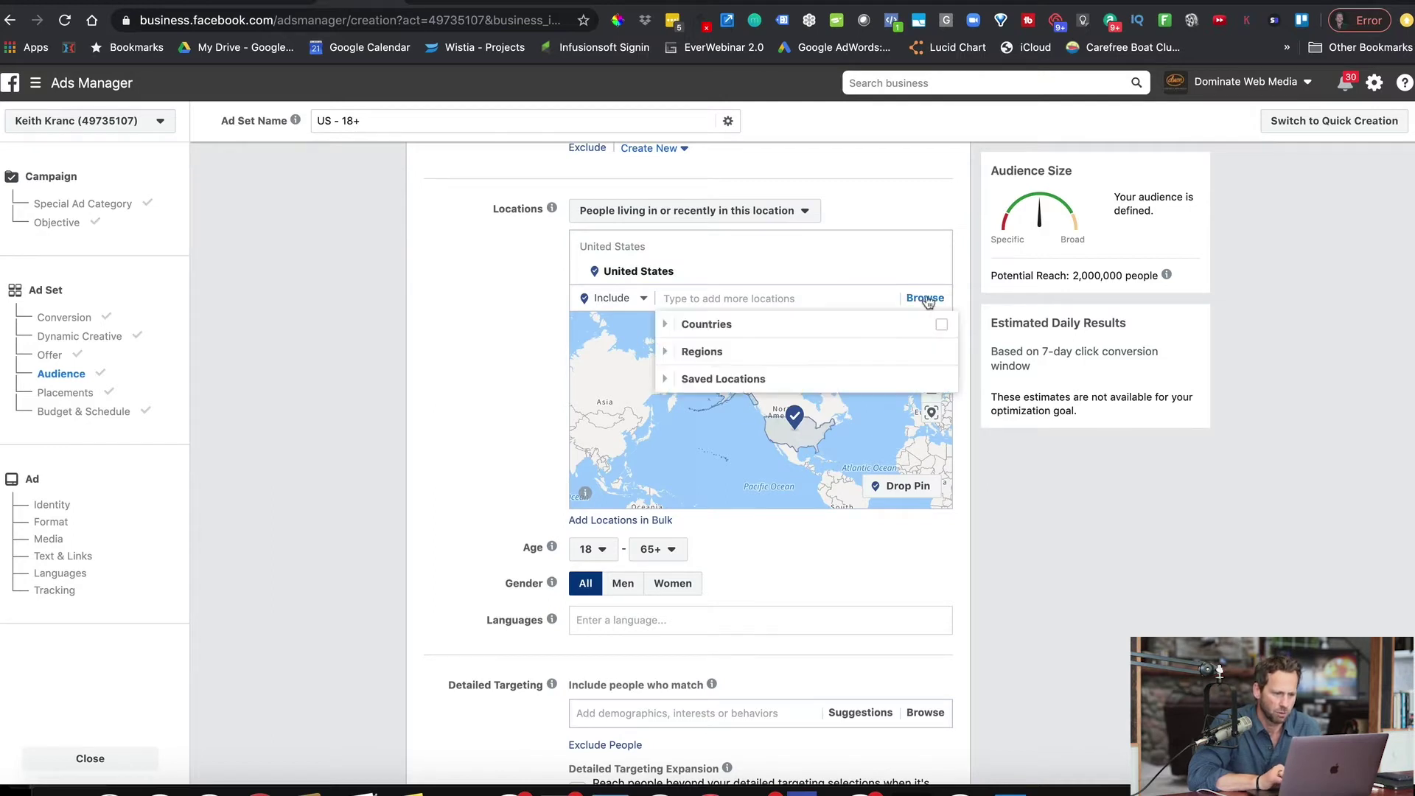
pyautogui.click(665, 324)
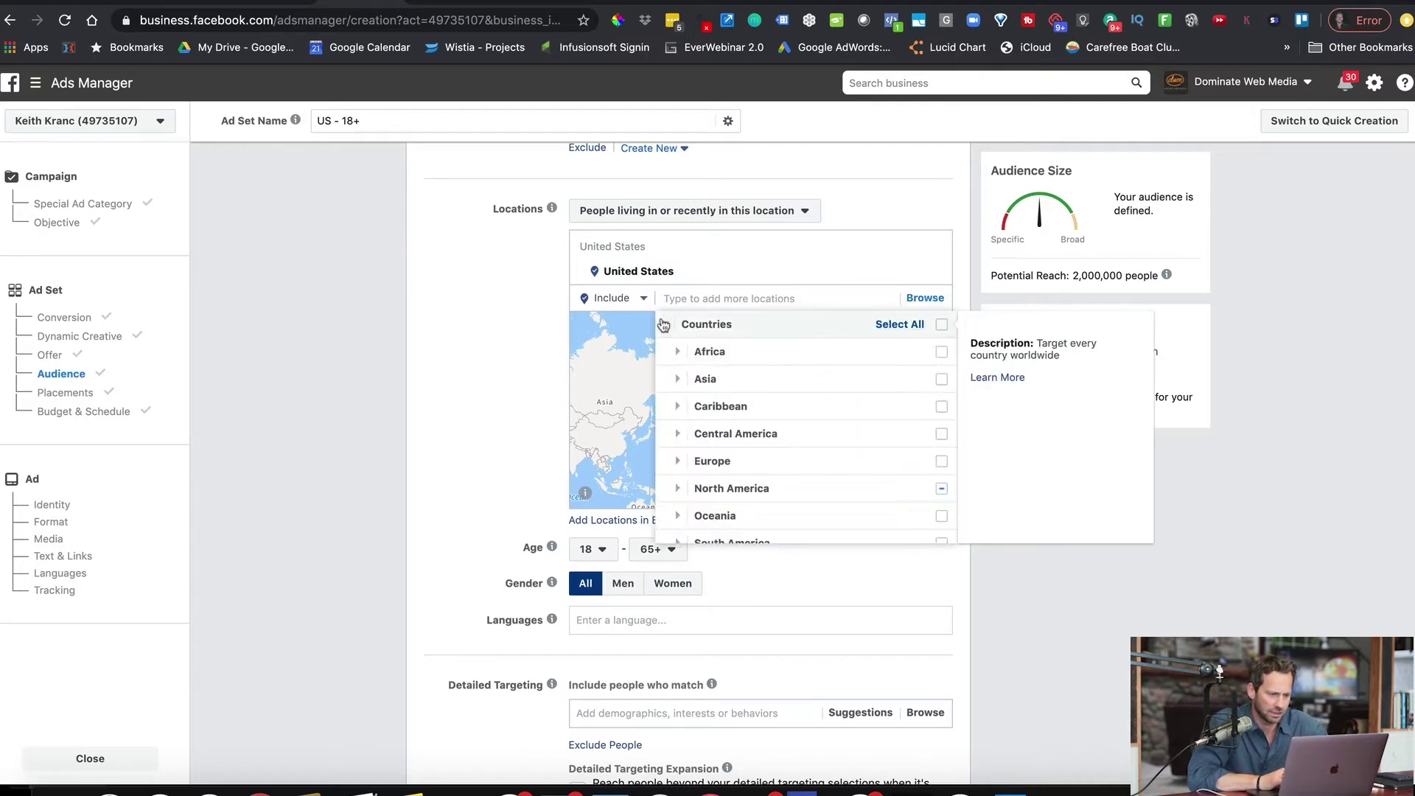
pyautogui.scroll(-2, 723, 493)
pyautogui.click(666, 529)
pyautogui.click(777, 437)
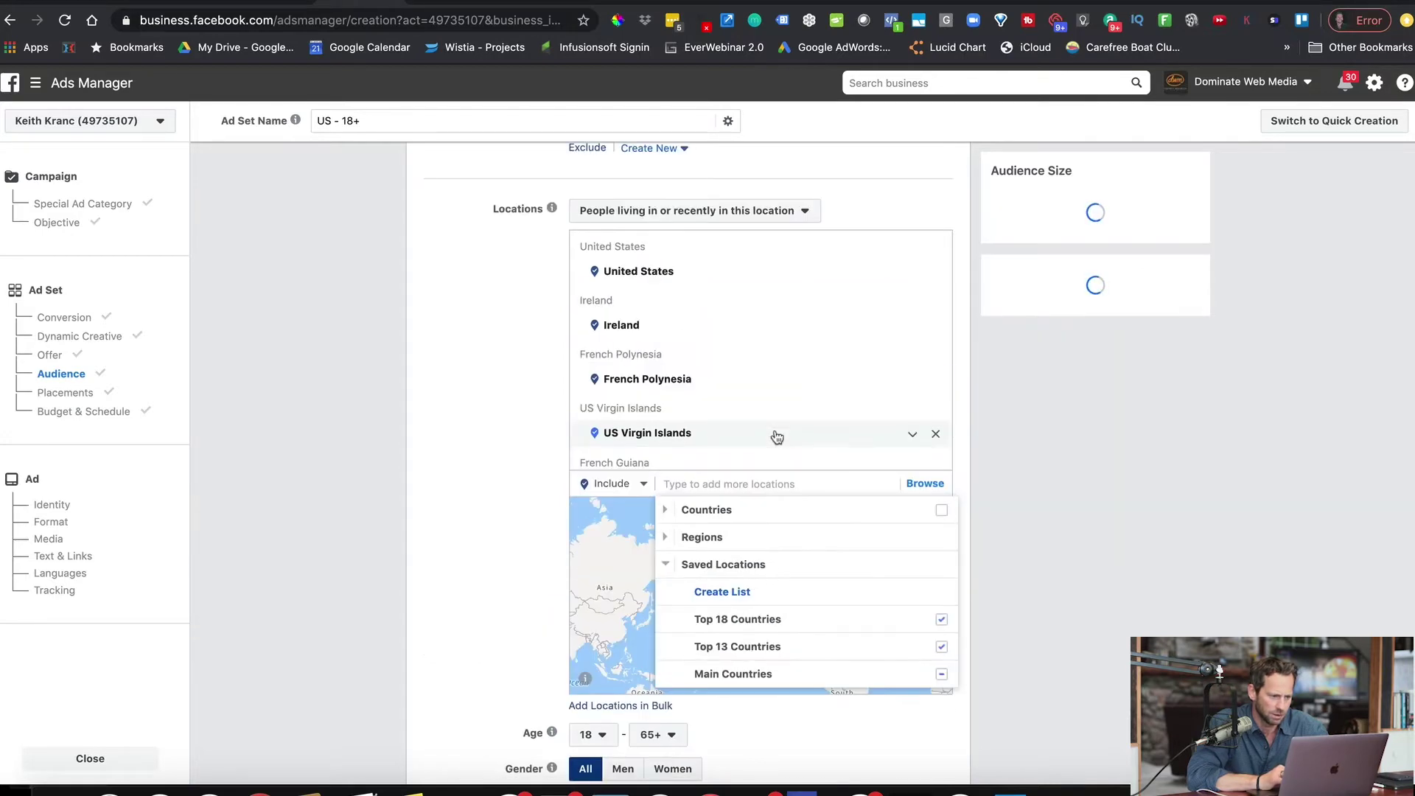
pyautogui.click(502, 380)
pyautogui.scroll(-3, 502, 381)
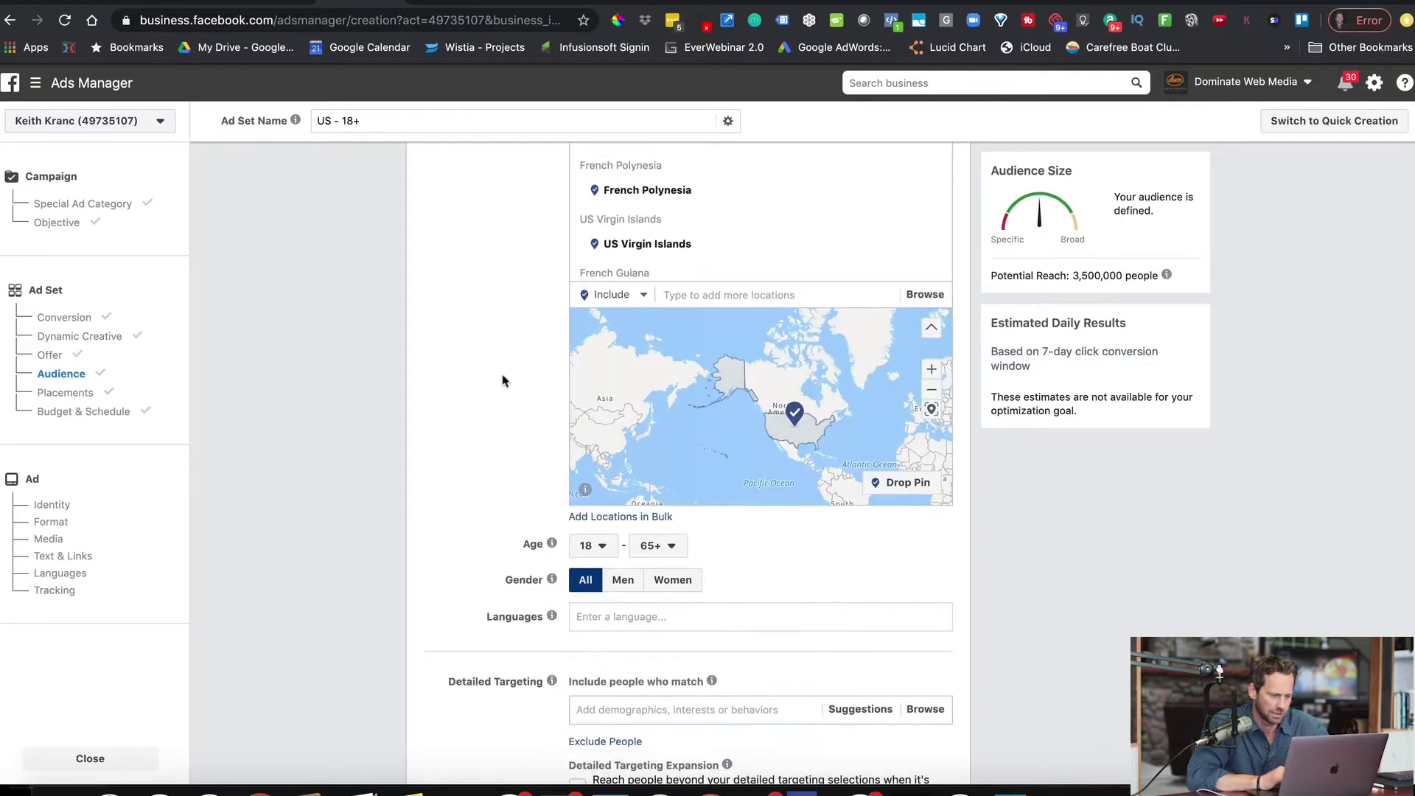
# Set the audience's minimum age to 28
pyautogui.click(605, 549)
pyautogui.click(605, 549)
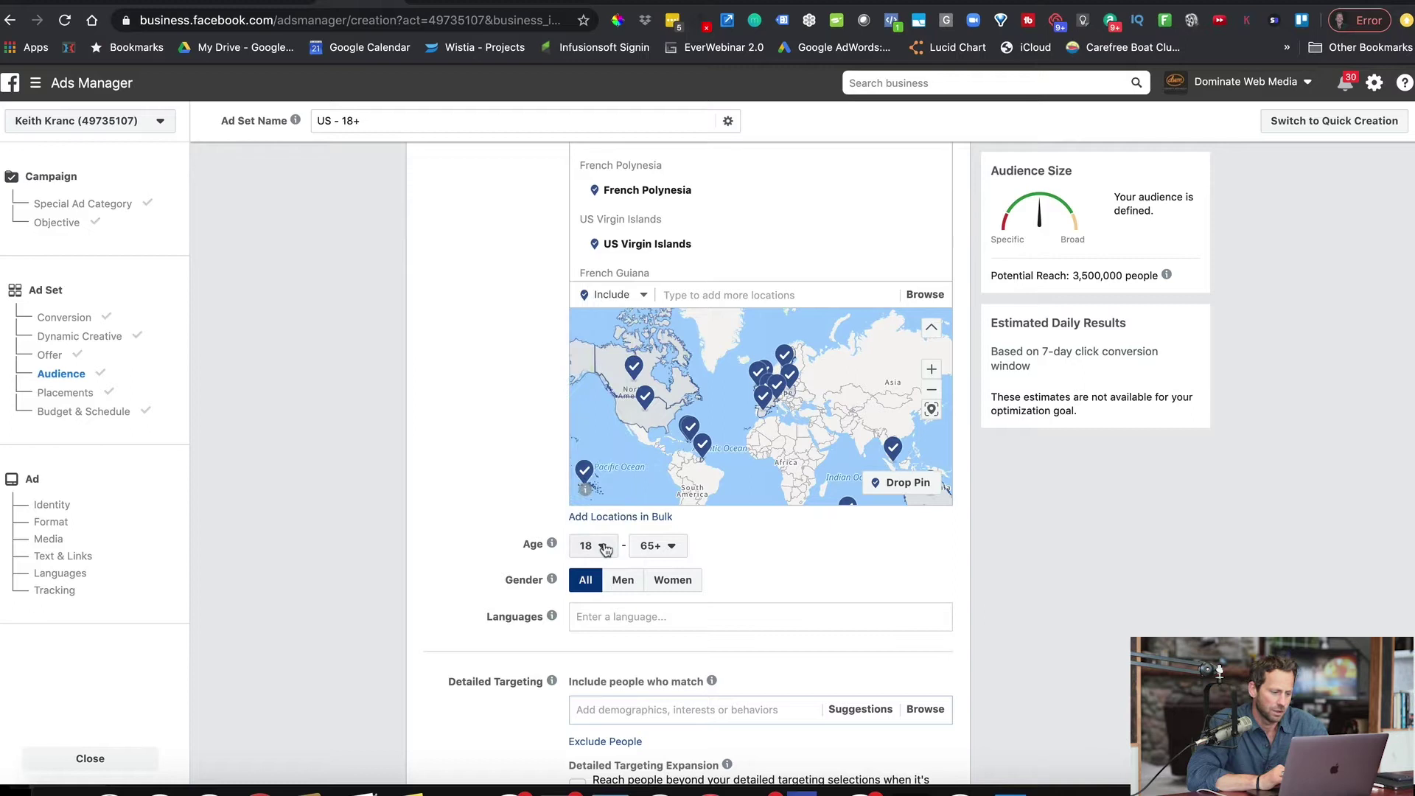
pyautogui.click(603, 547)
pyautogui.scroll(-4, 603, 442)
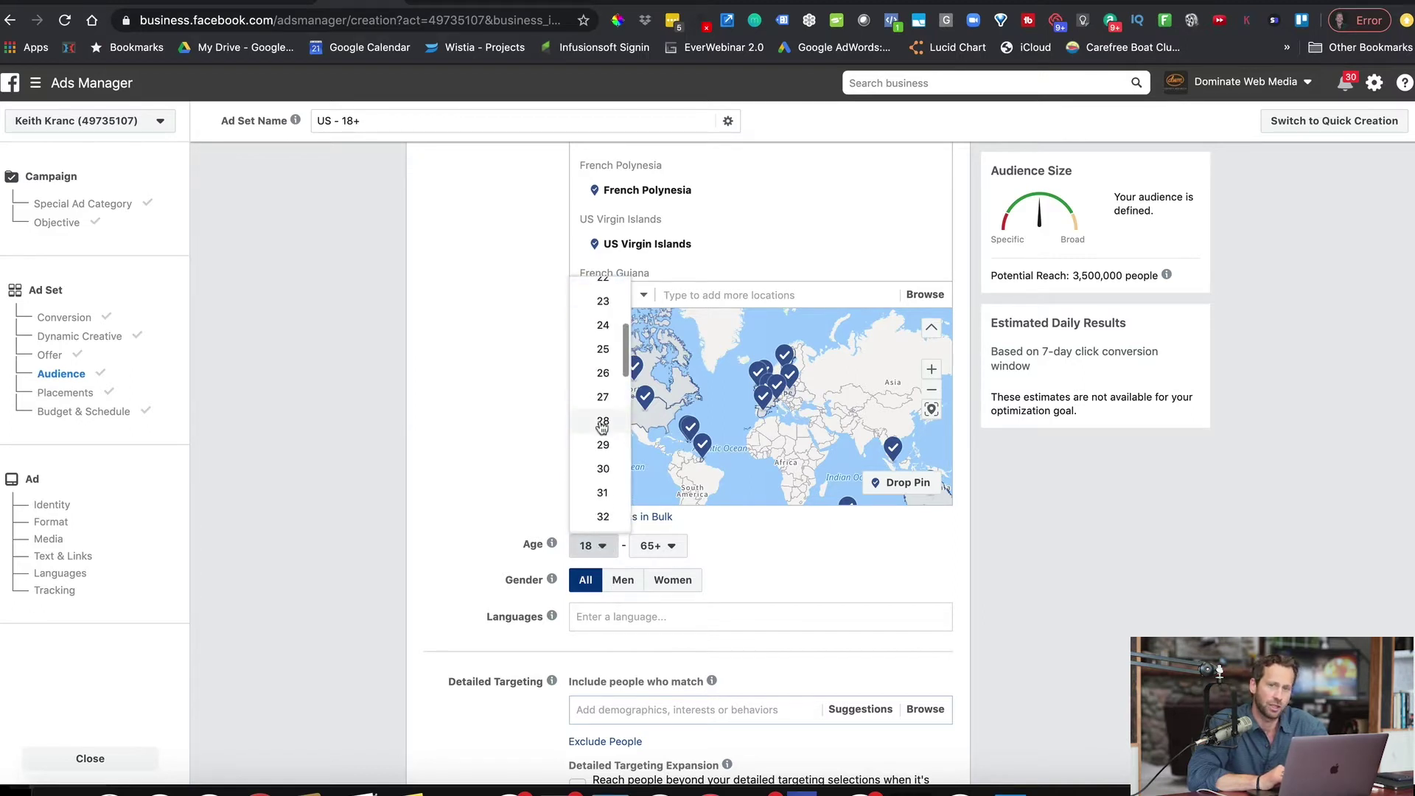
pyautogui.scroll(1, 603, 428)
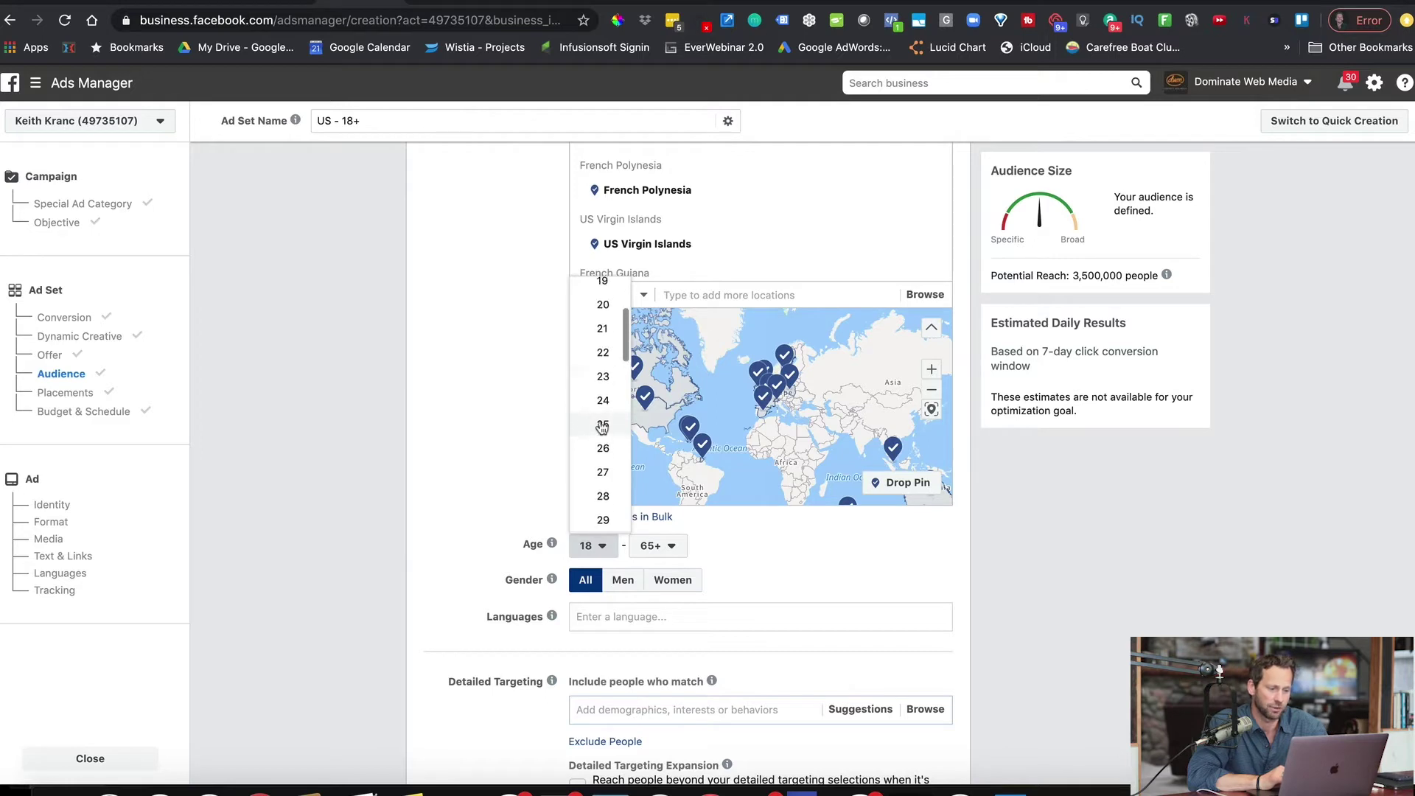
pyautogui.scroll(-1, 602, 428)
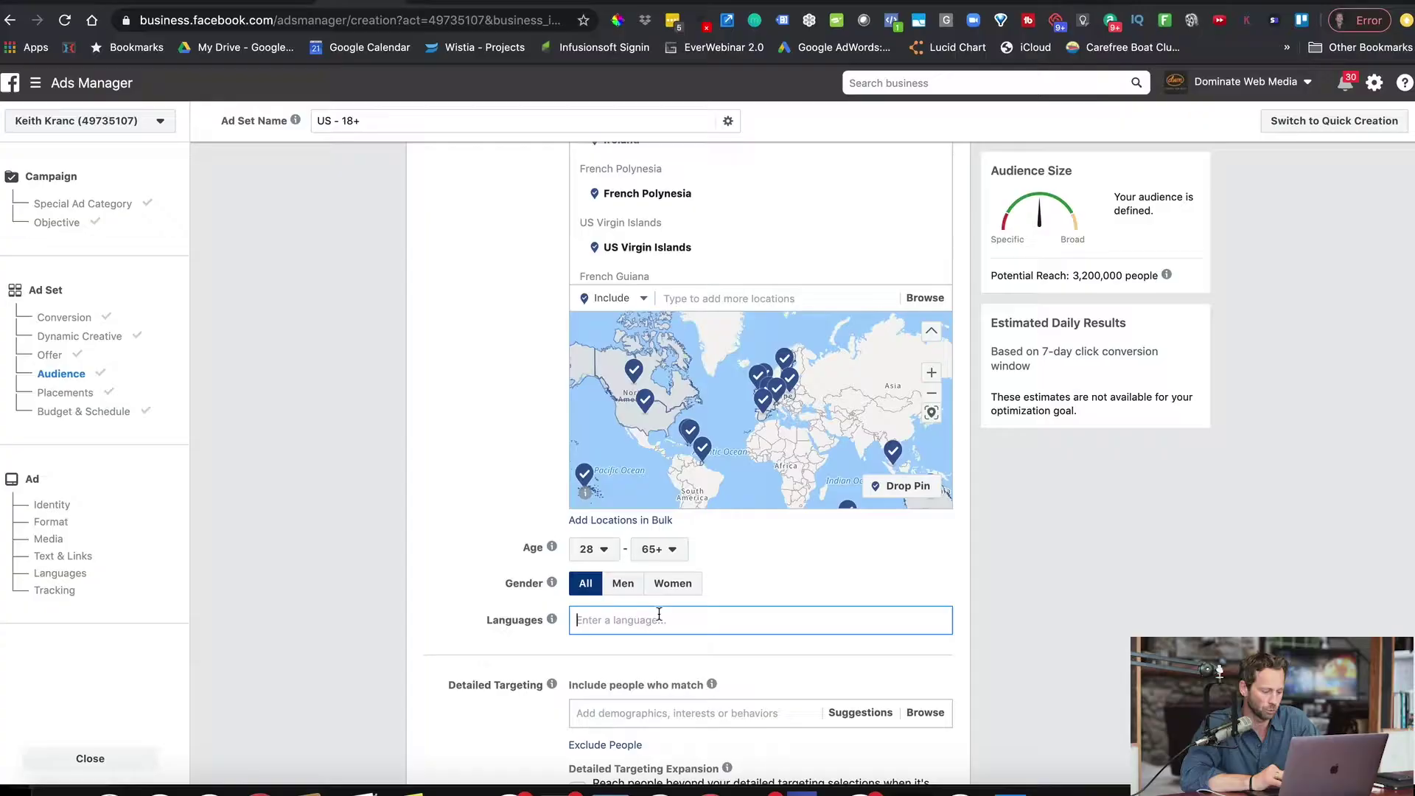
# Add English (All) as the audience's language
pyautogui.write('eng')
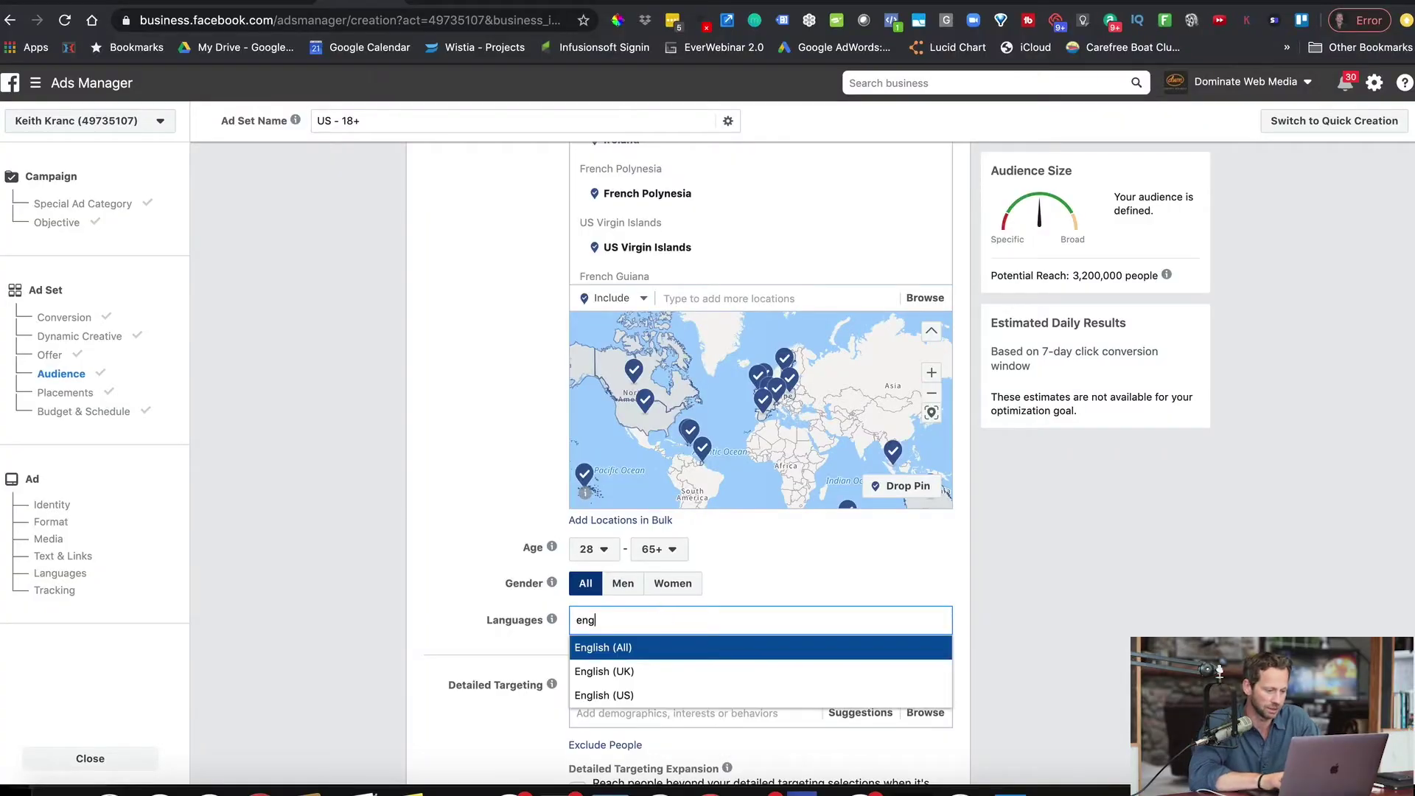
pyautogui.click(653, 647)
pyautogui.scroll(-1, 483, 505)
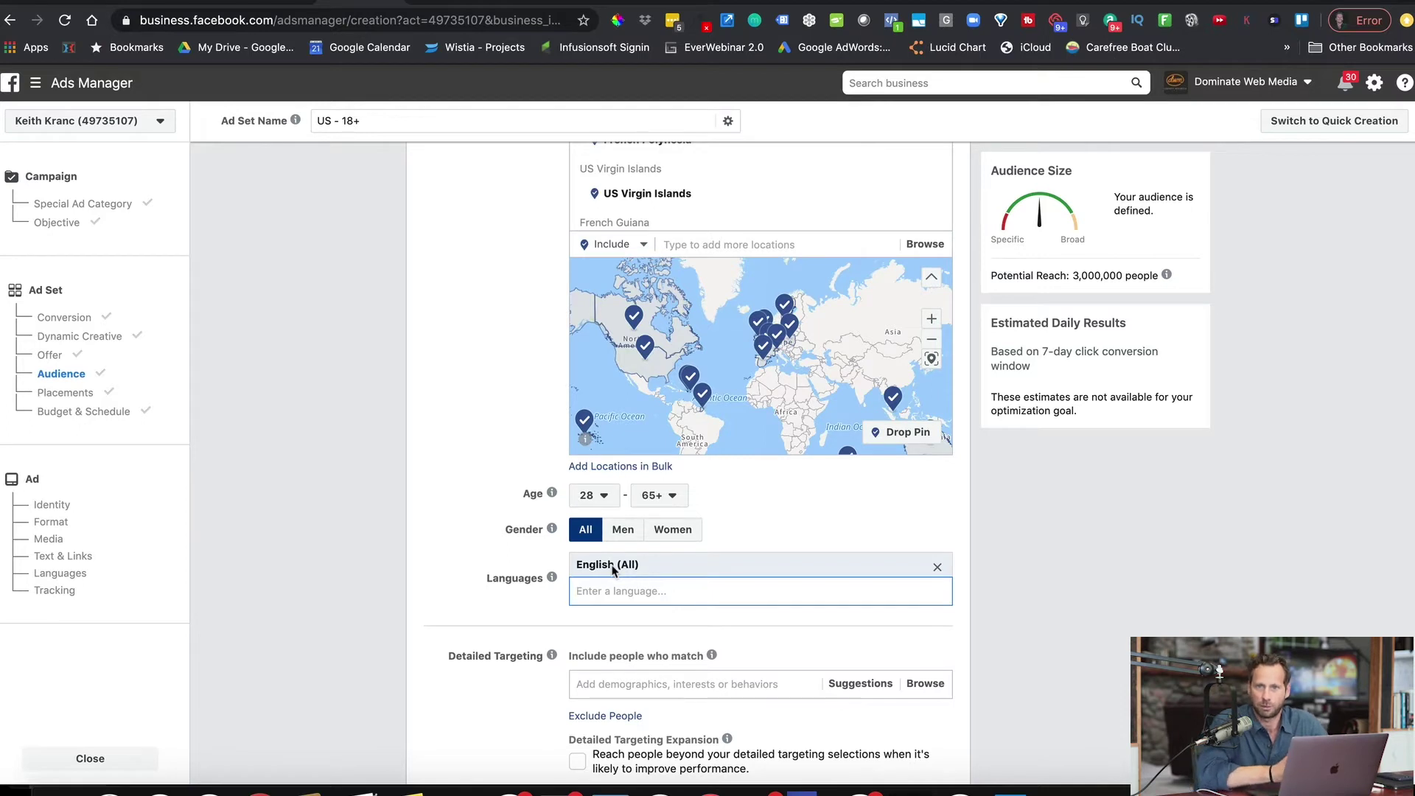
pyautogui.click(429, 525)
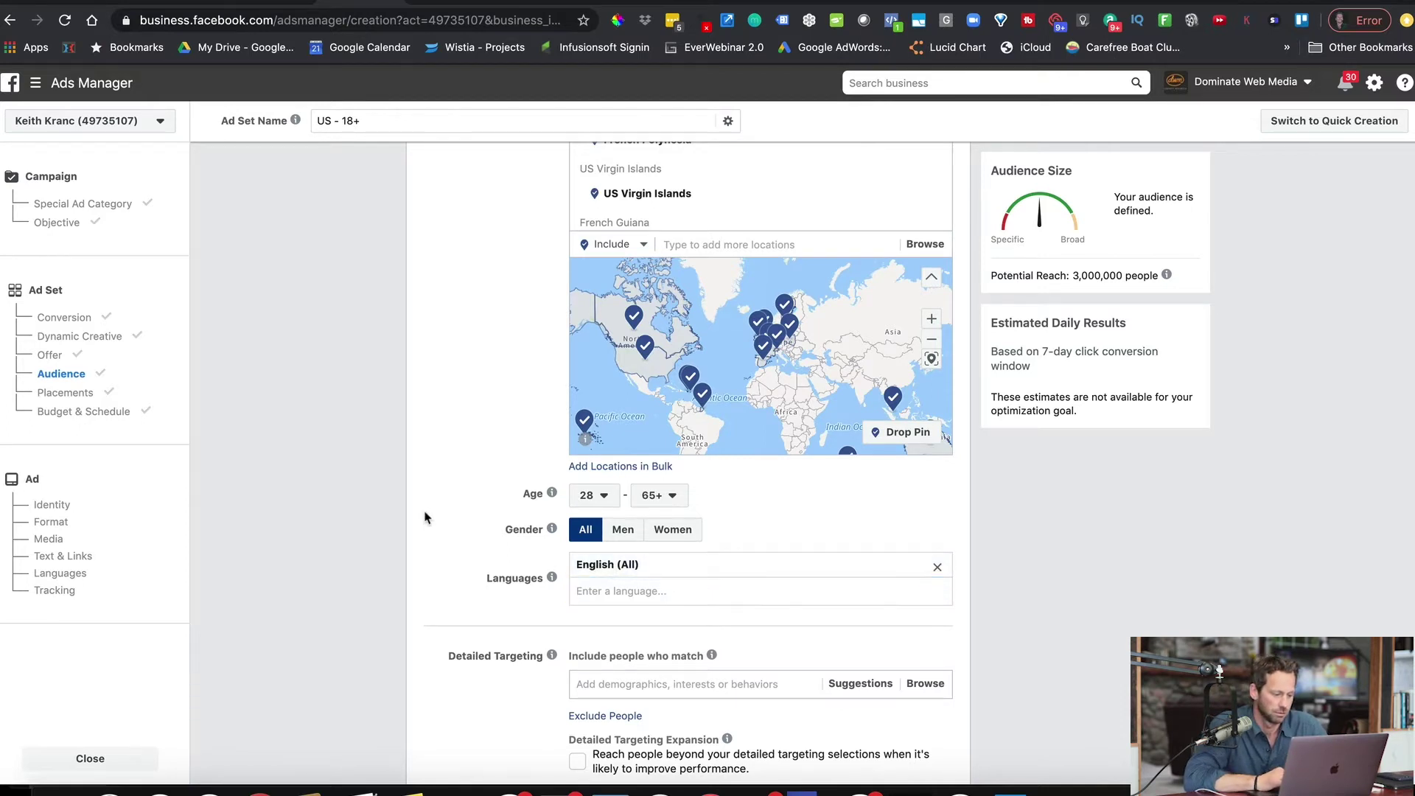
# Replace the video viewers lookalike with the custom audience Lookalike (AU, BR and 26 others, 1%) - DWM LTV All Customers 5-29-19
pyautogui.scroll(-1, 426, 517)
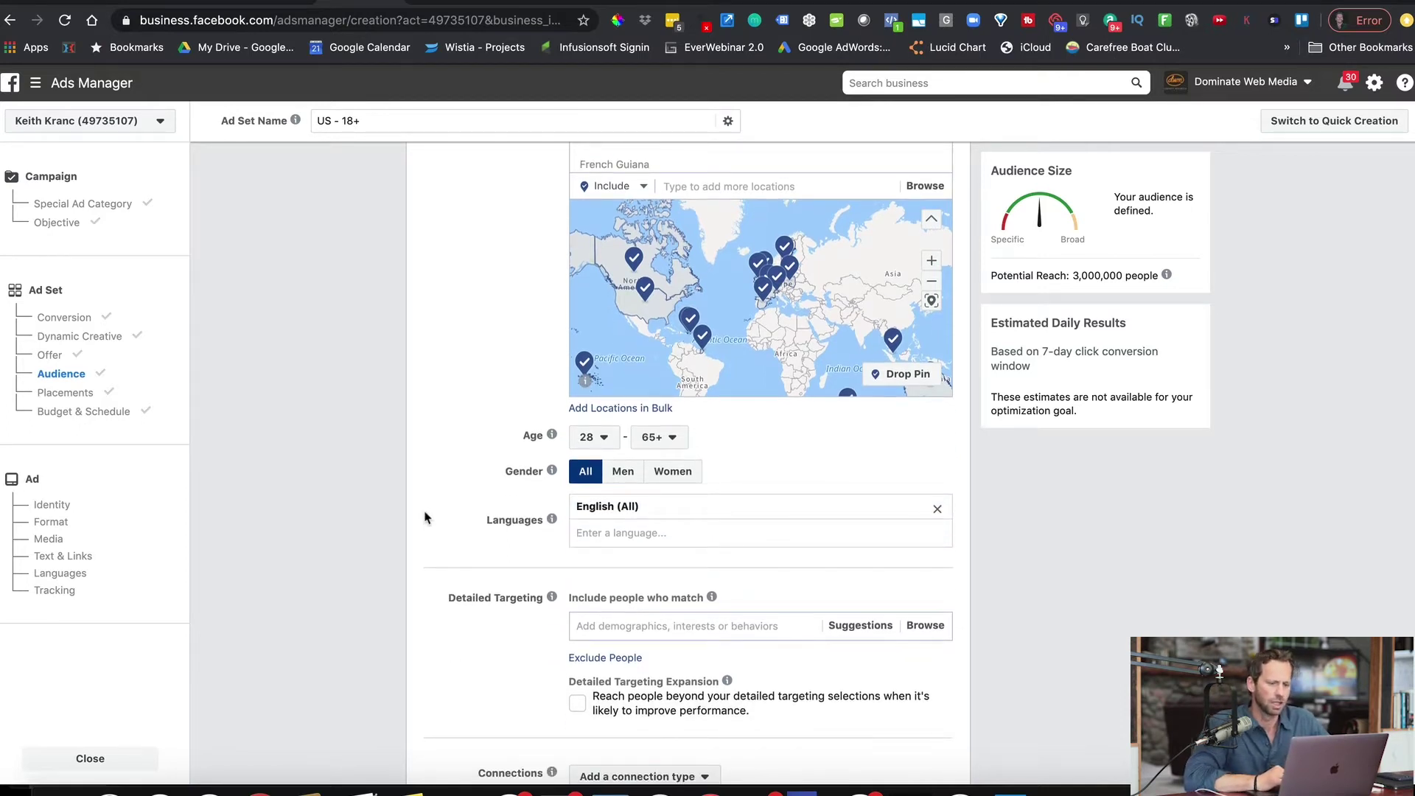
pyautogui.scroll(8, 425, 517)
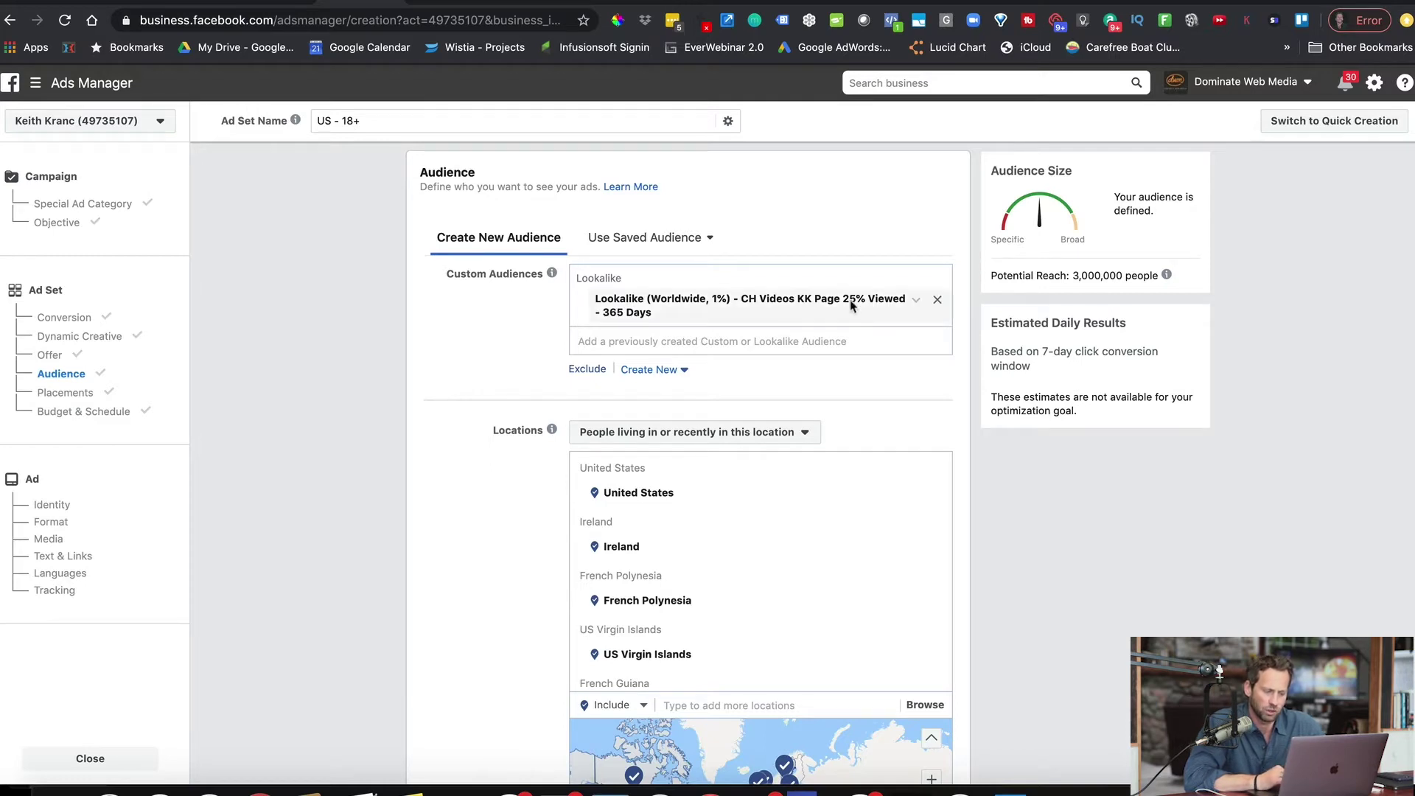
pyautogui.click(936, 304)
pyautogui.click(631, 278)
pyautogui.write('ltv')
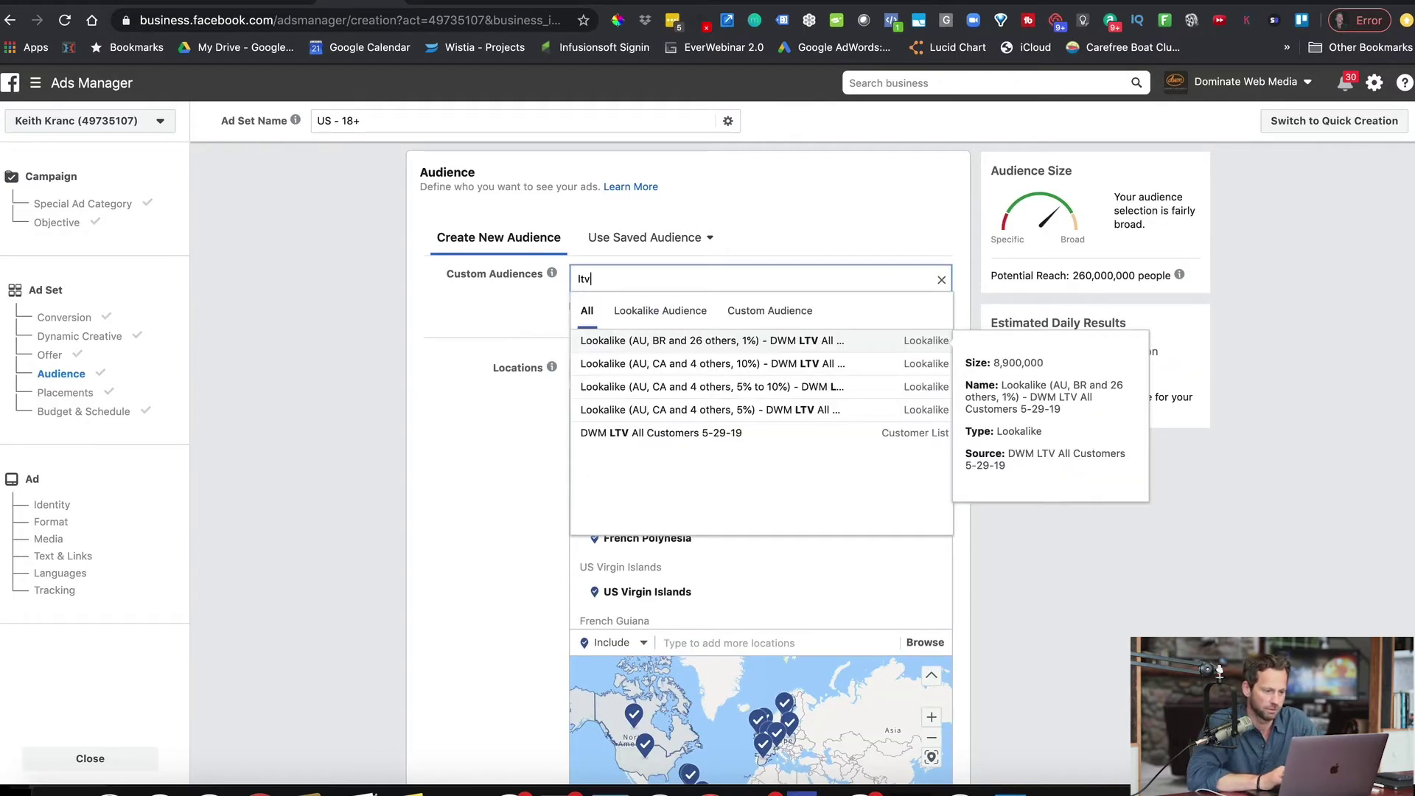
pyautogui.click(734, 345)
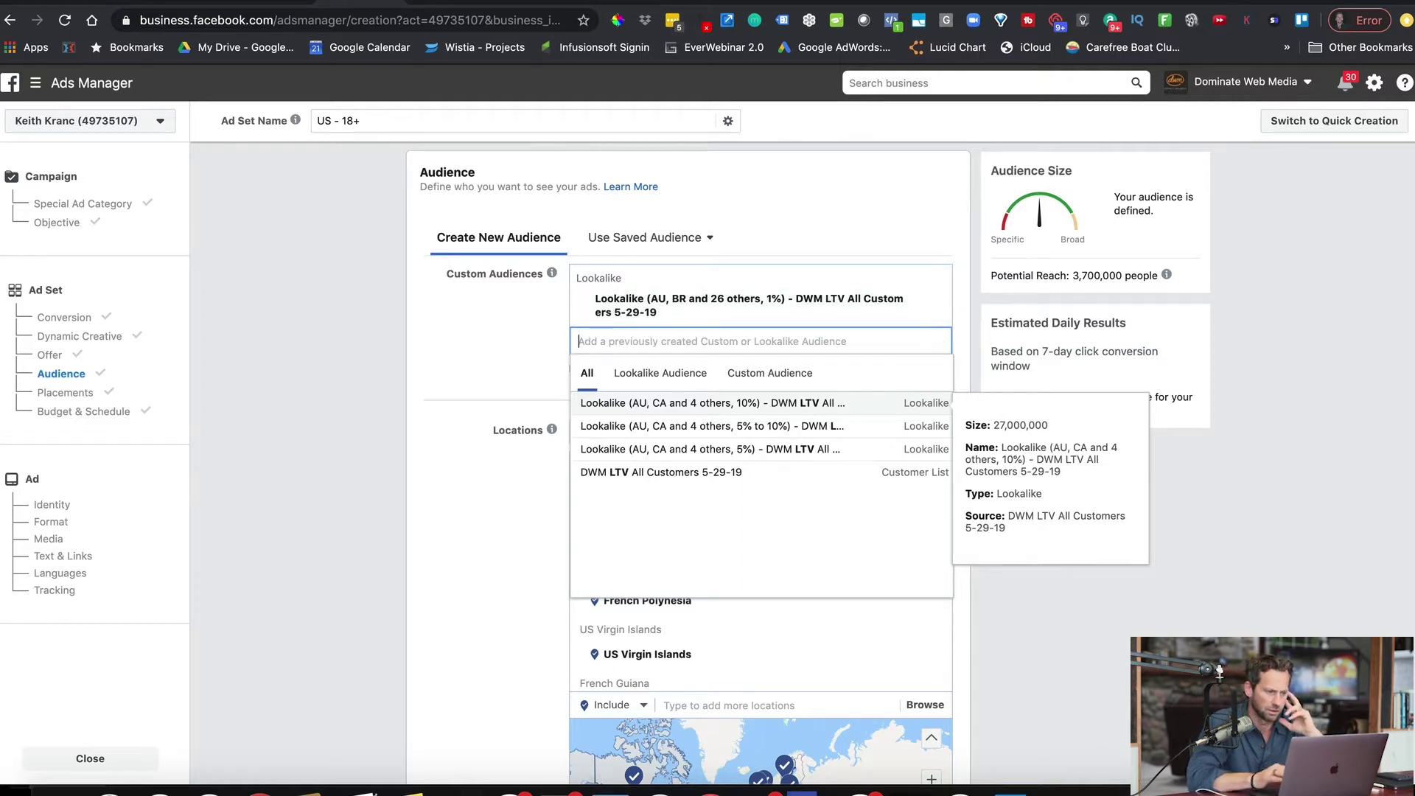
pyautogui.click(474, 328)
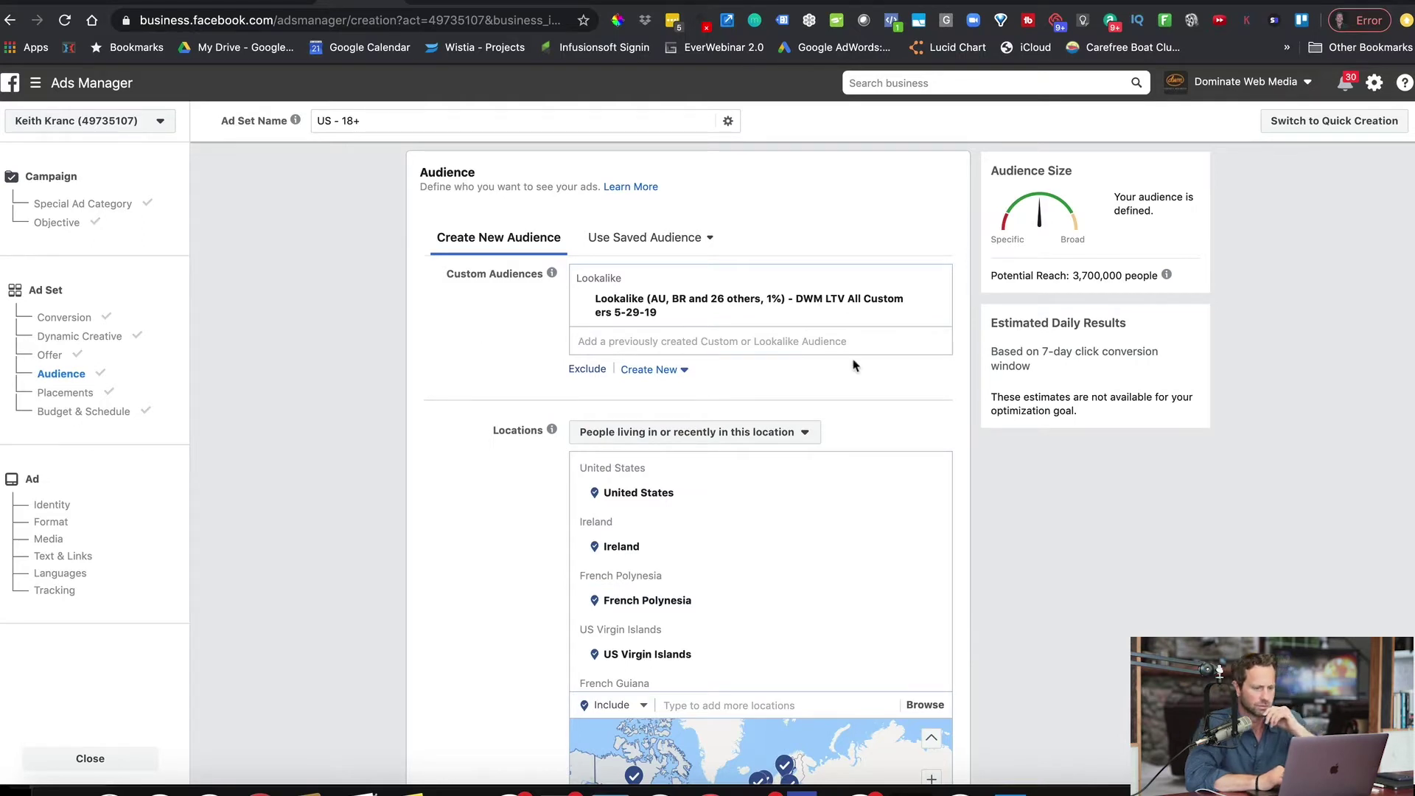
# Review the audience's included locations, demographics, detailed targeting and connection settings
pyautogui.scroll(-5, 798, 369)
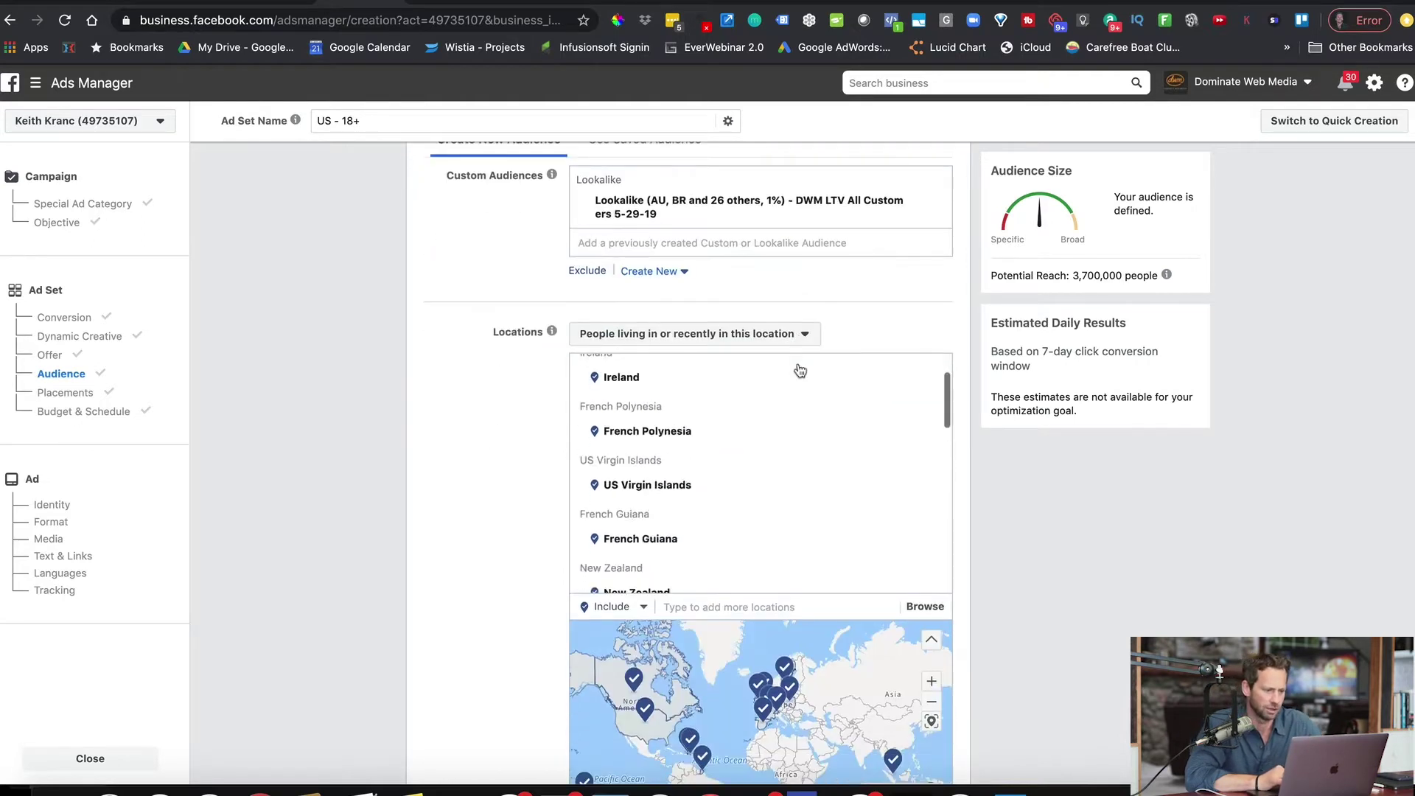
pyautogui.scroll(-2, 891, 446)
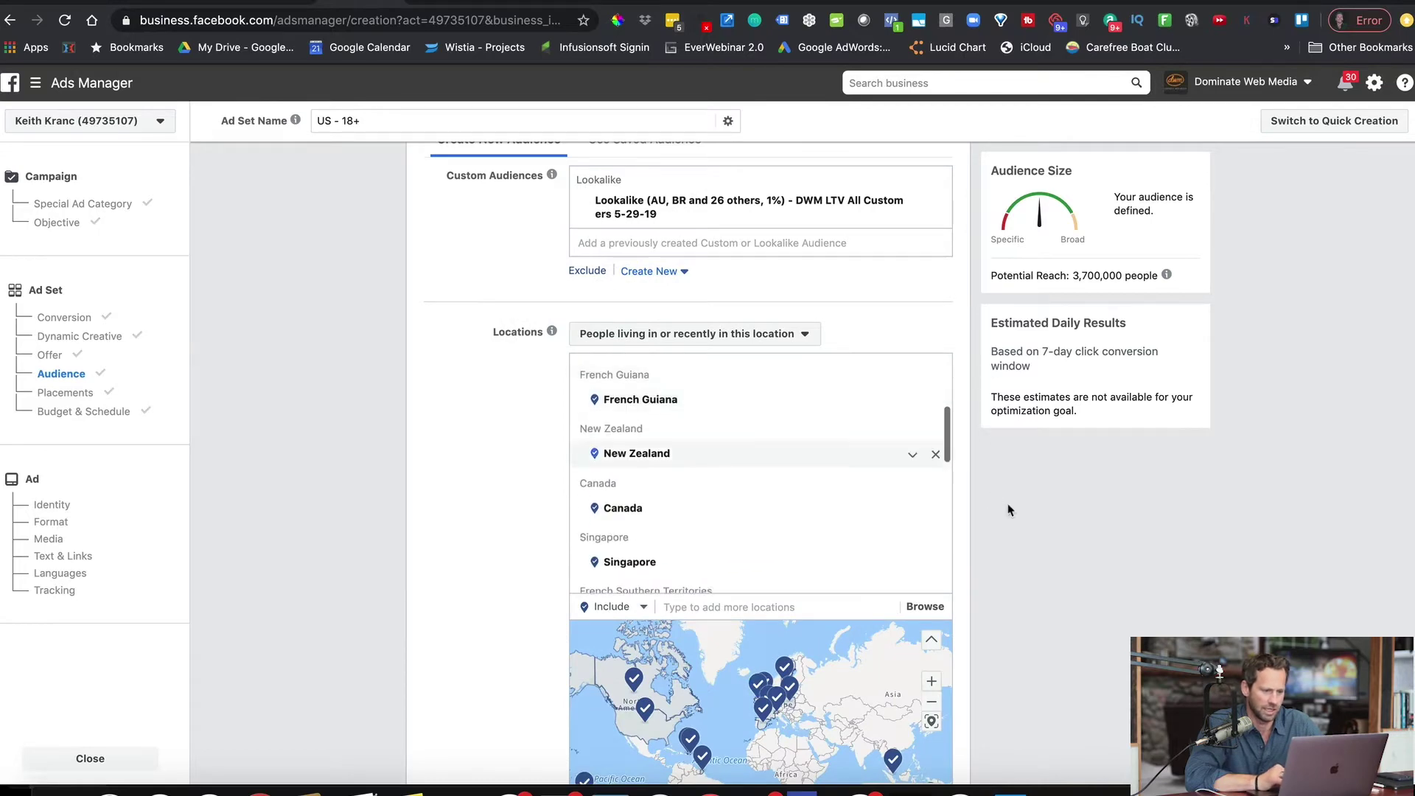
pyautogui.scroll(-6, 1011, 506)
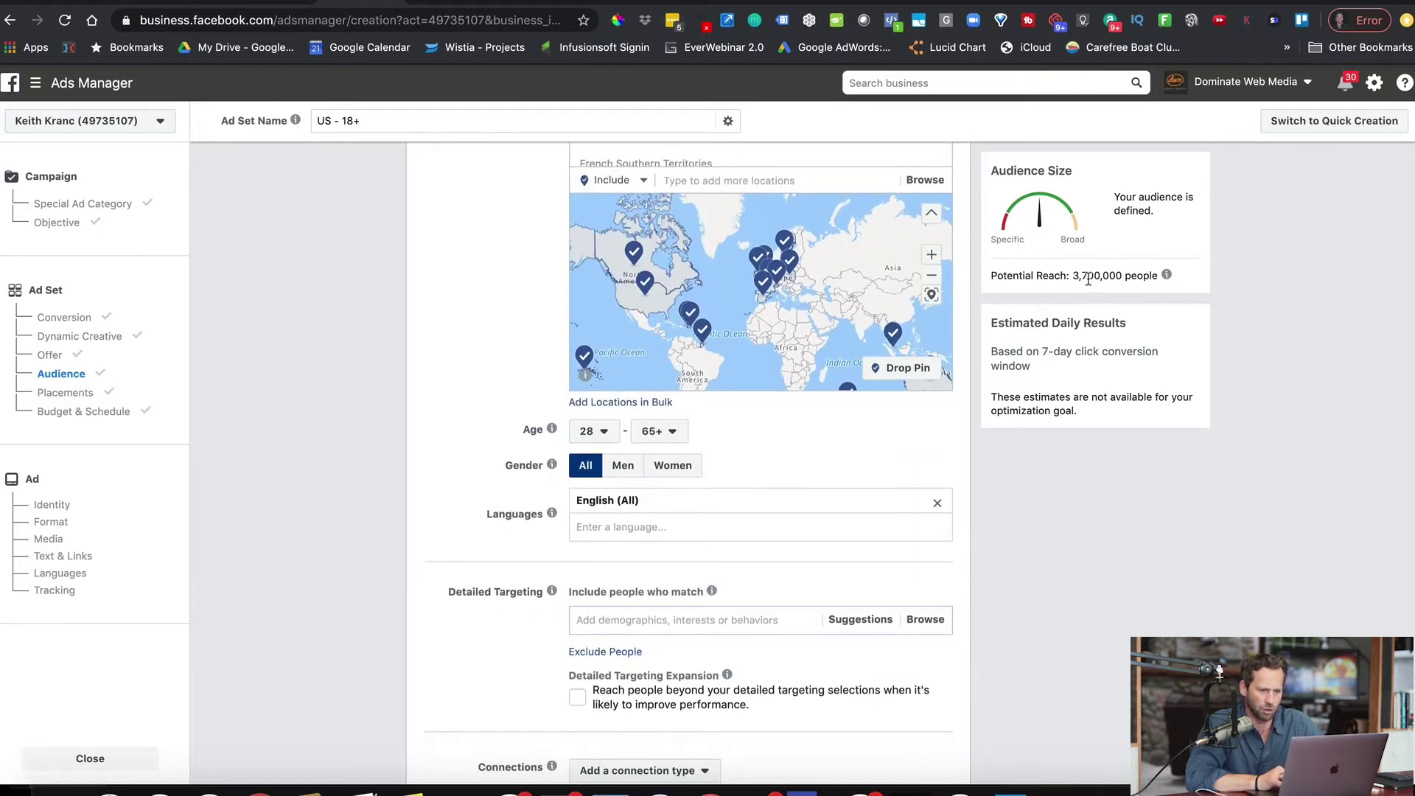
pyautogui.scroll(-3, 999, 480)
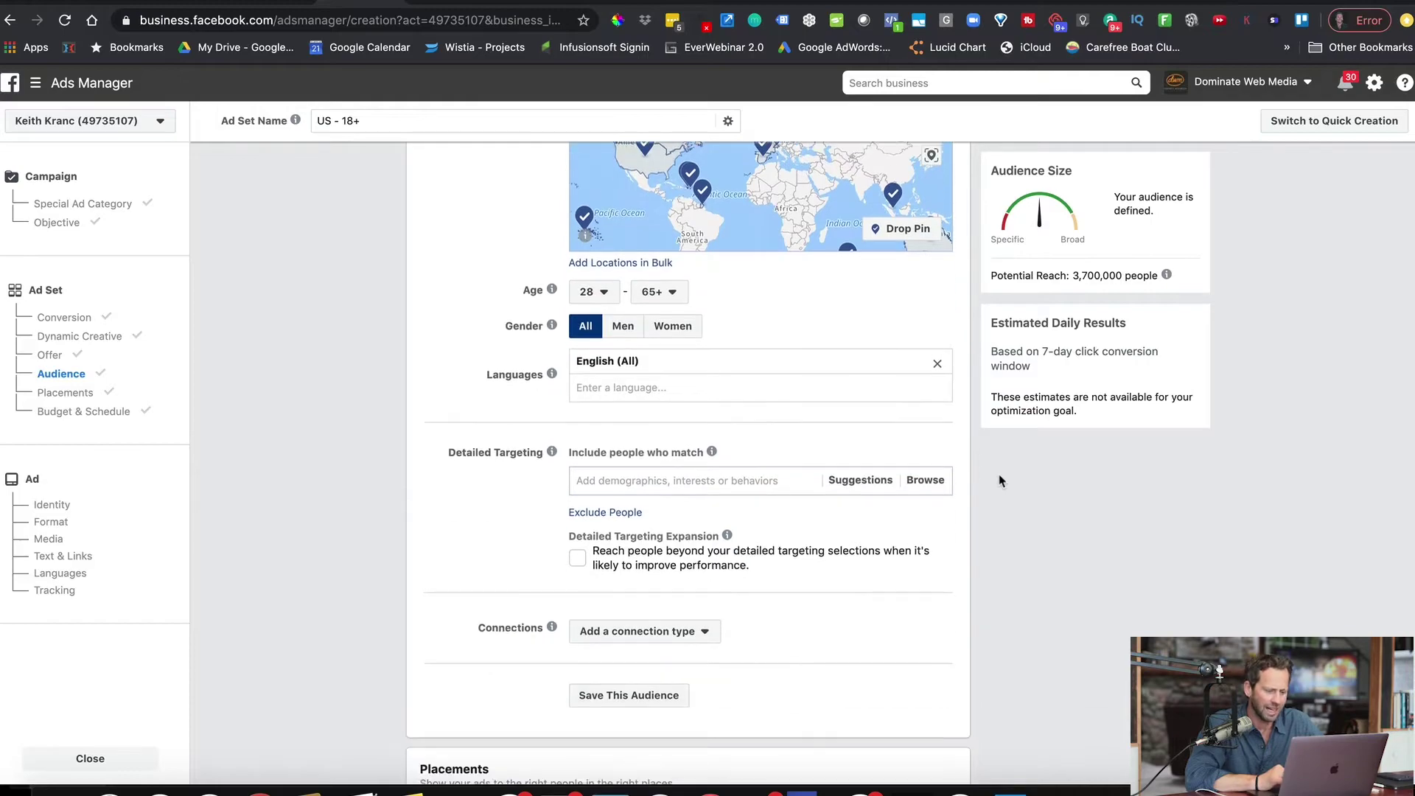
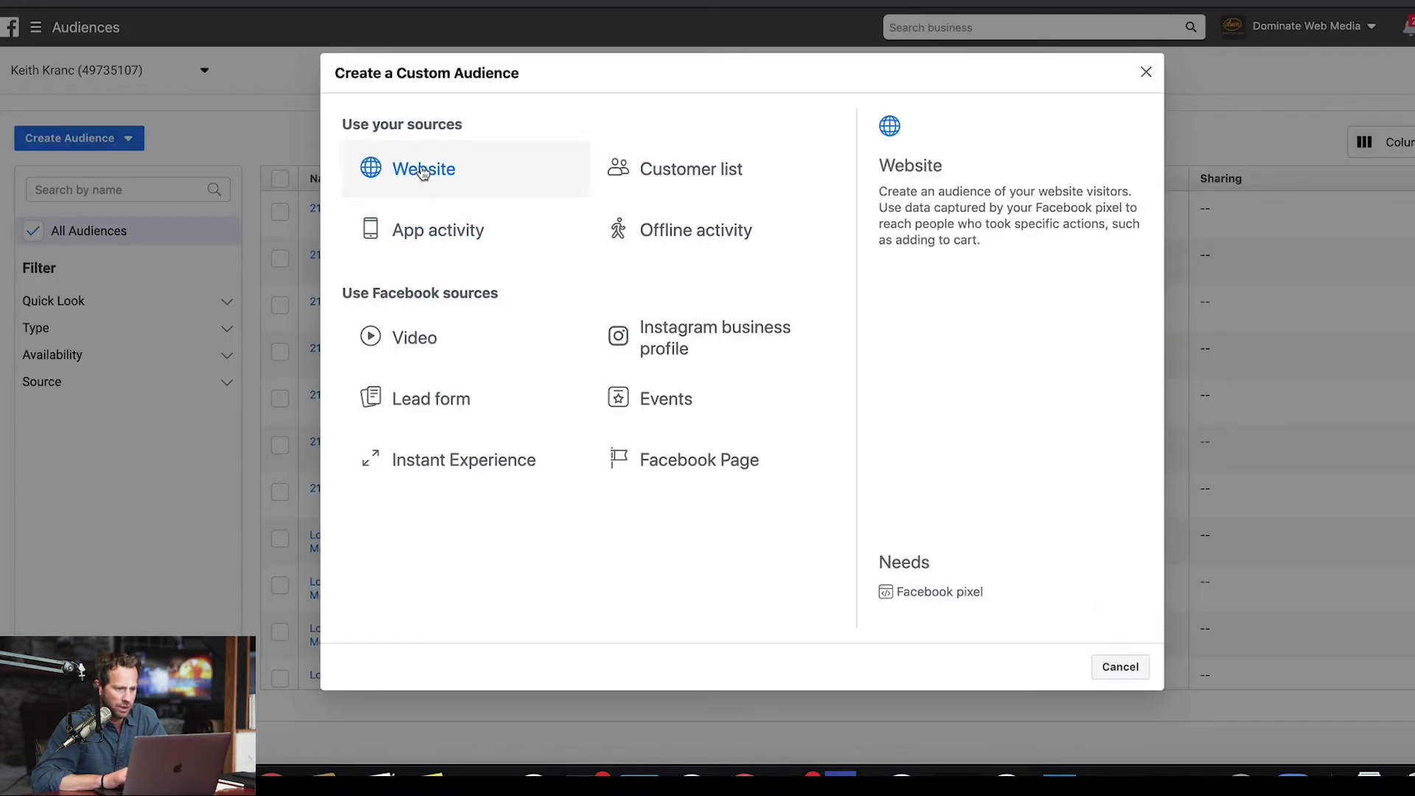
# Open the customer list source for a custom audience and examine the customer value option for value-based lookalikes
pyautogui.click(725, 169)
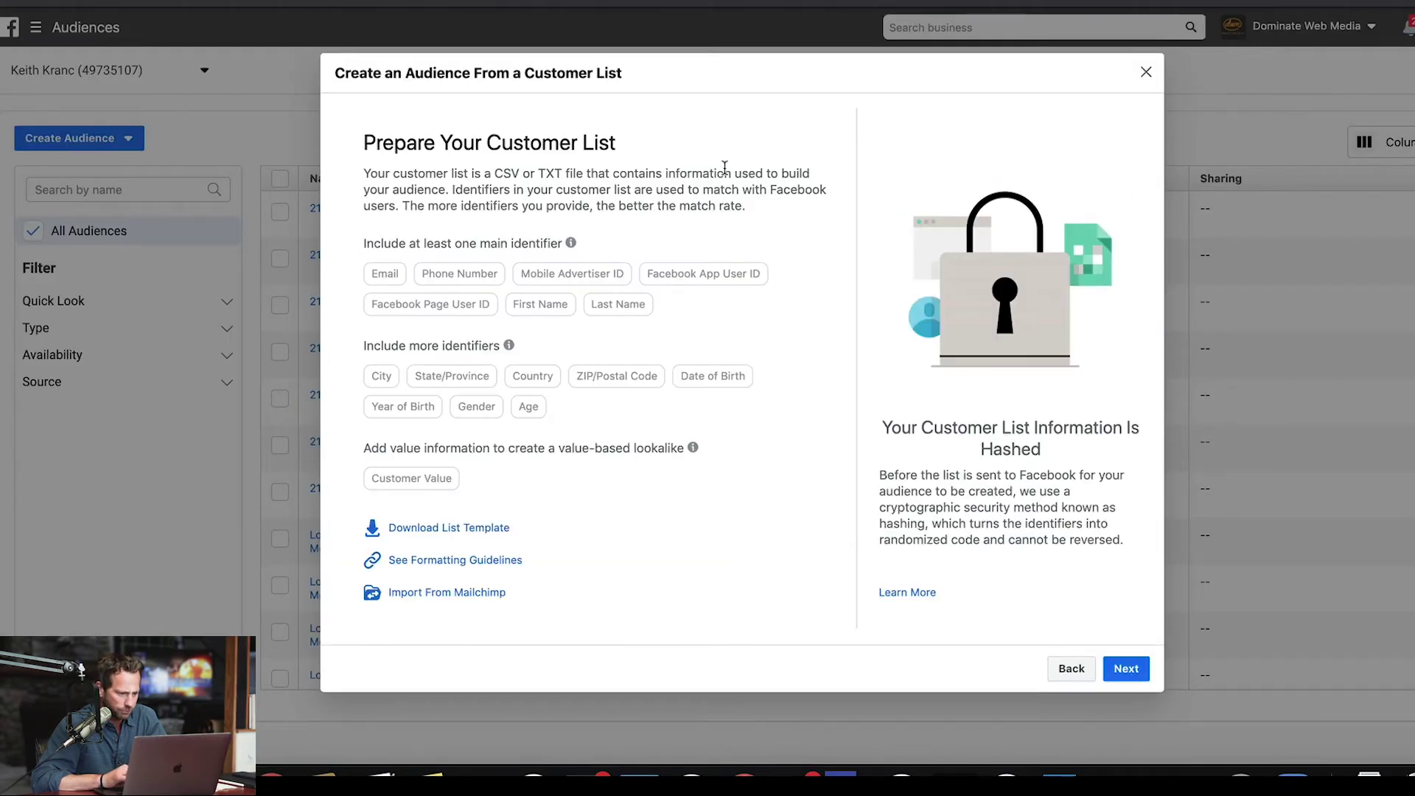
pyautogui.moveTo(363, 448); pyautogui.dragTo(658, 472)
pyautogui.click(669, 484)
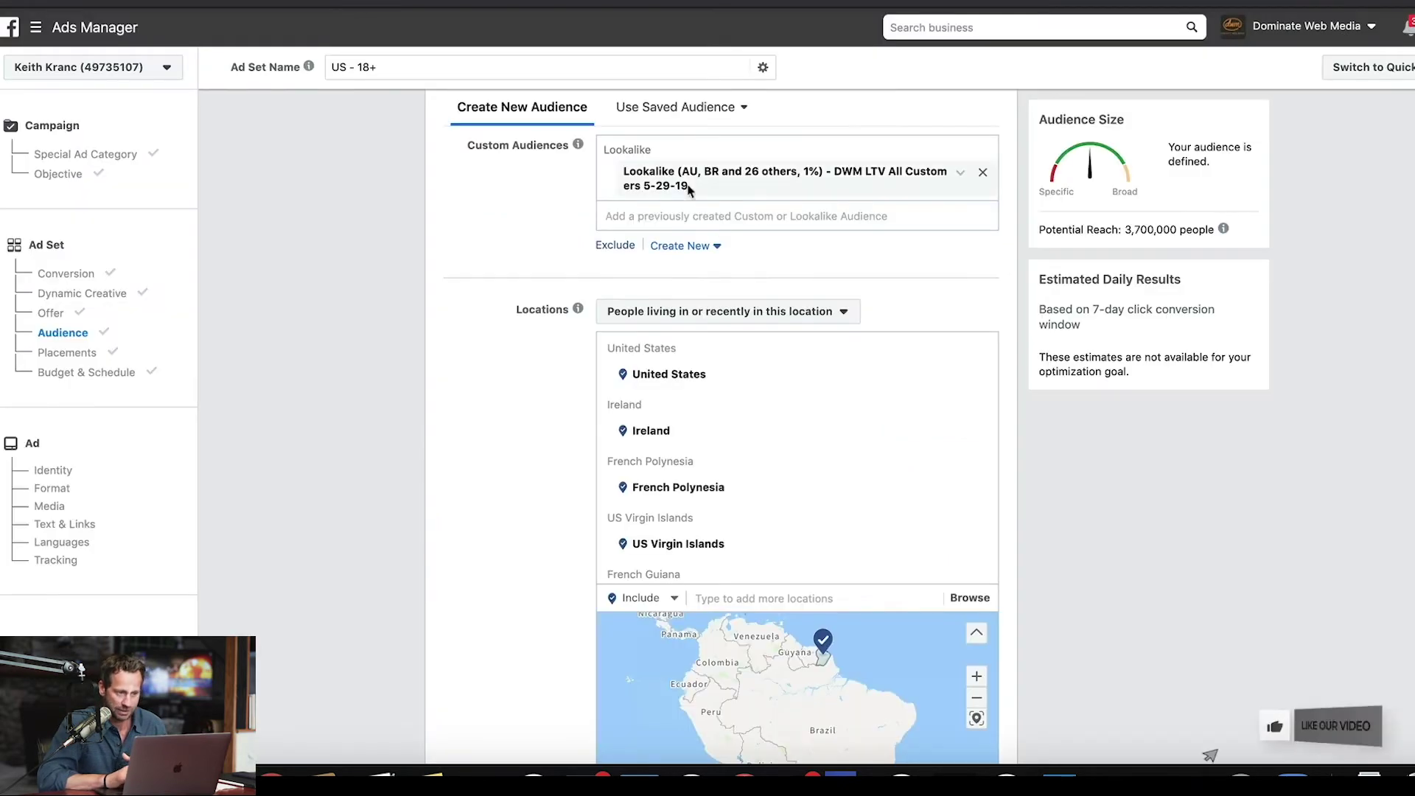
pyautogui.scroll(1, 690, 190)
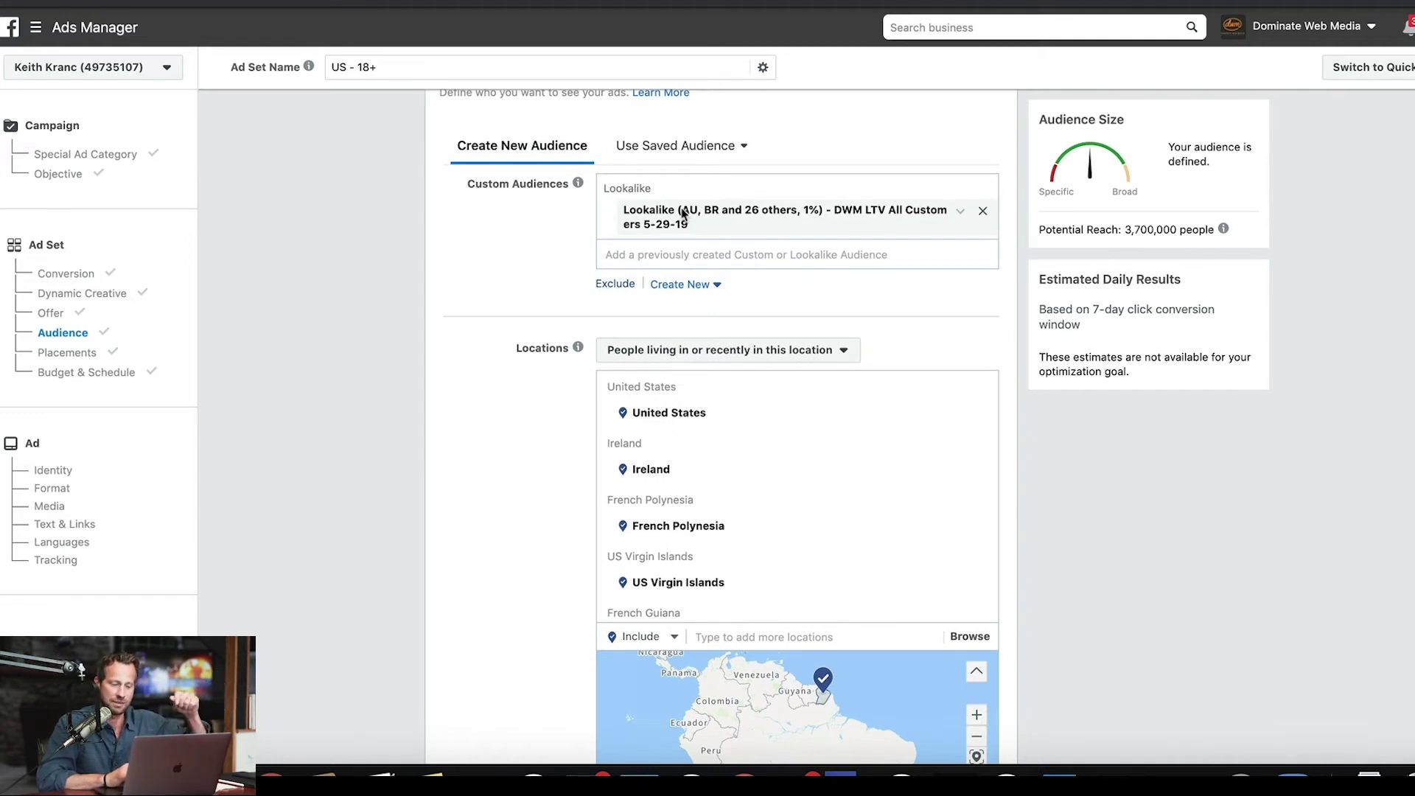
pyautogui.scroll(-1, 532, 238)
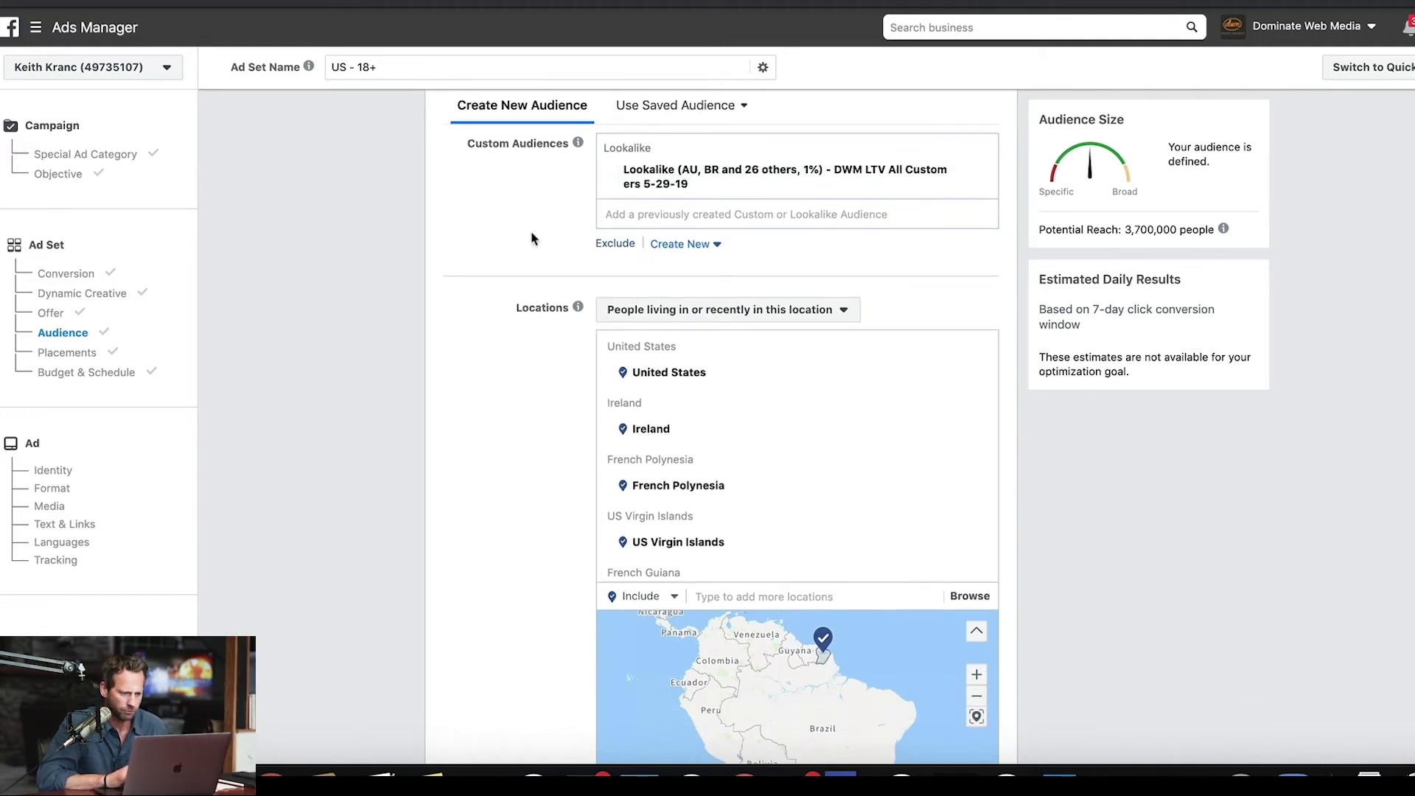
pyautogui.scroll(-2, 479, 324)
pyautogui.scroll(3, 480, 331)
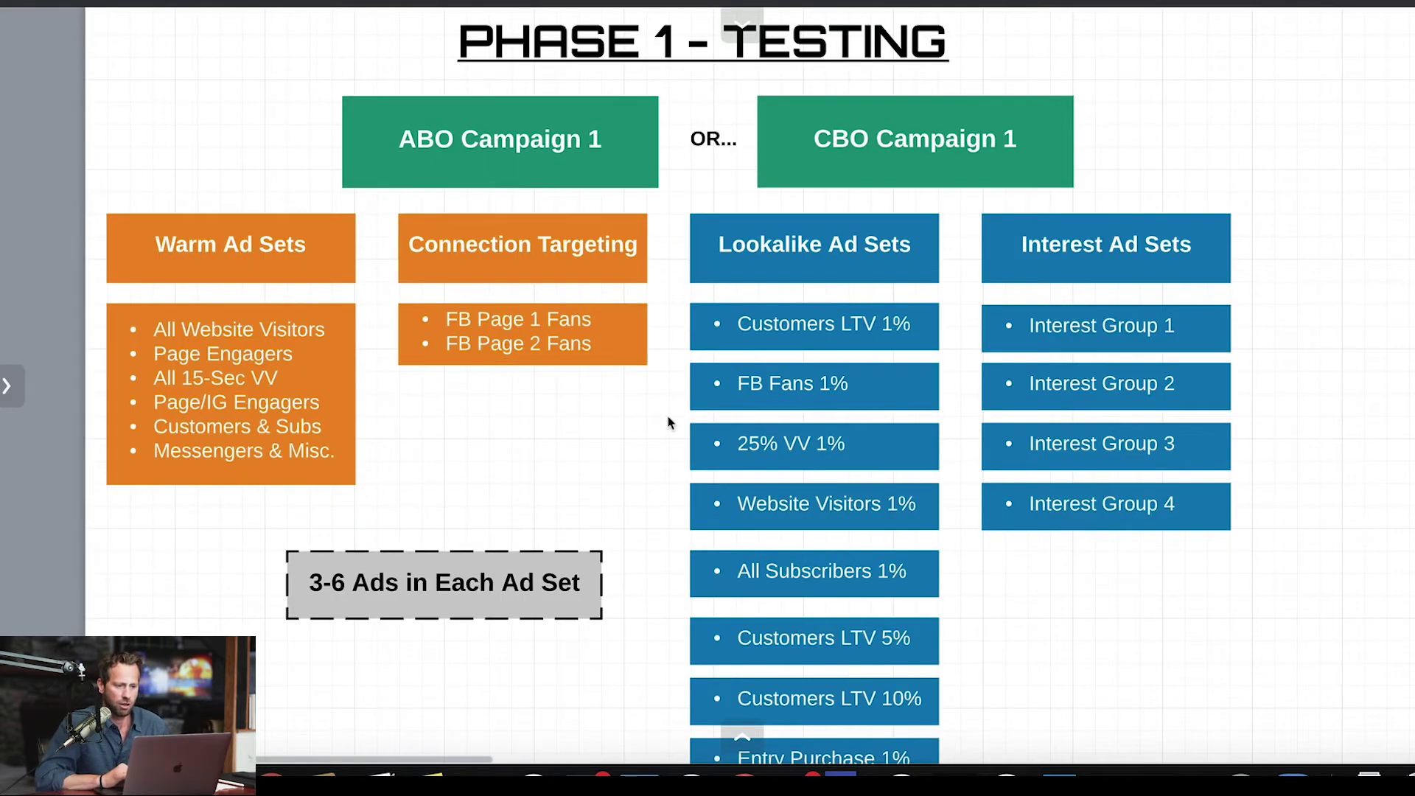
# Examine the warm, connection targeting and lookalike ad set groups in the Phase 1 - Testing diagram, including Customers LTV 1%
pyautogui.click(770, 168)
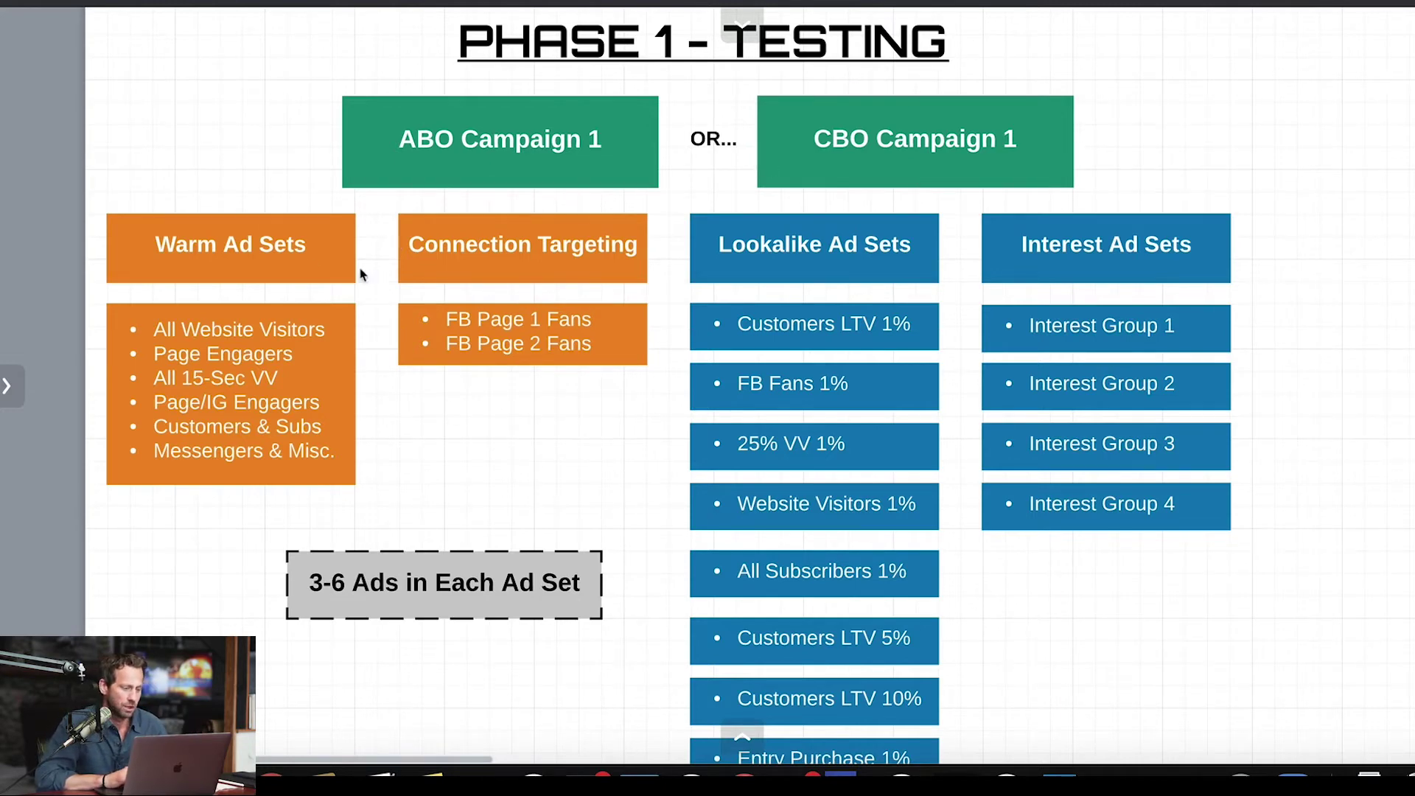
pyautogui.click(297, 264)
pyautogui.click(276, 361)
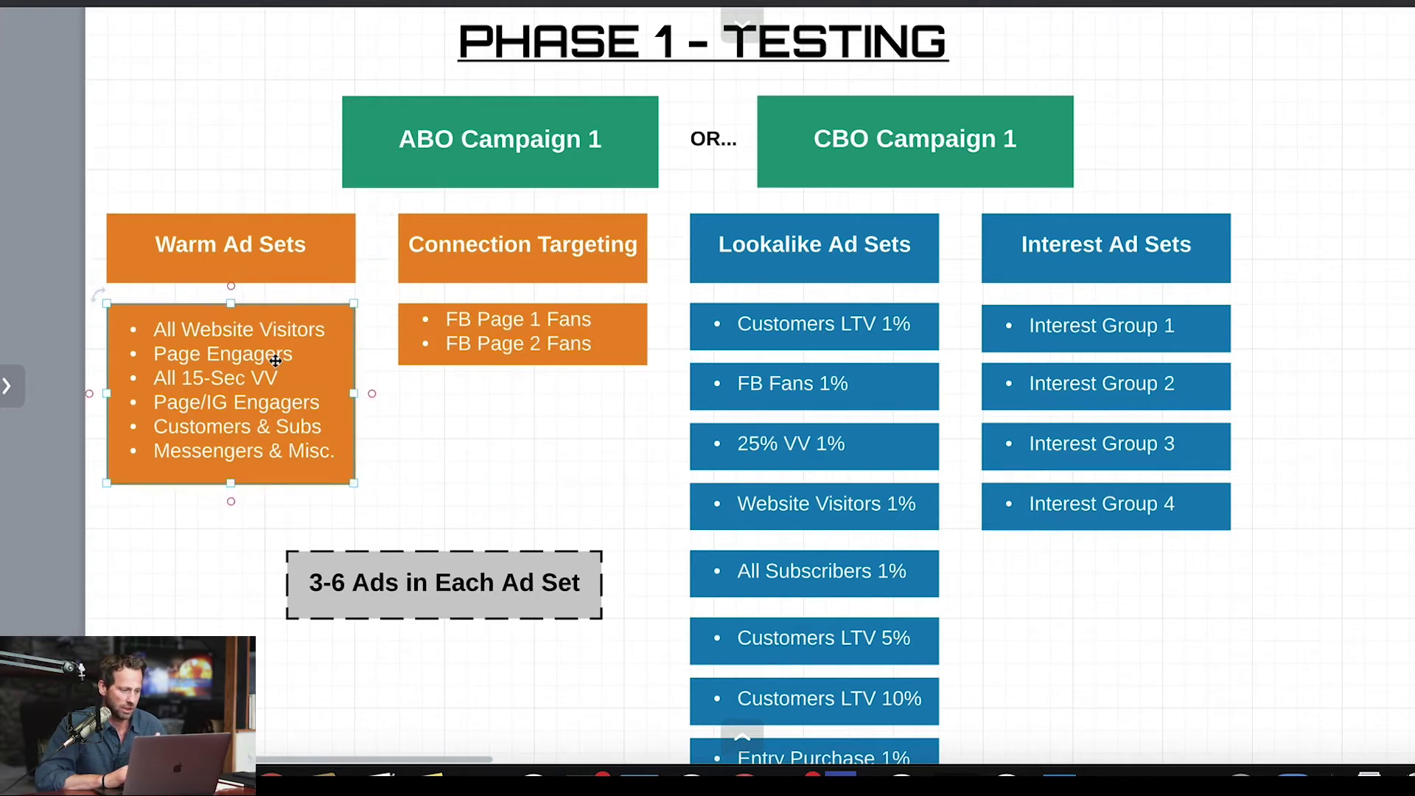
pyautogui.click(528, 255)
pyautogui.click(547, 332)
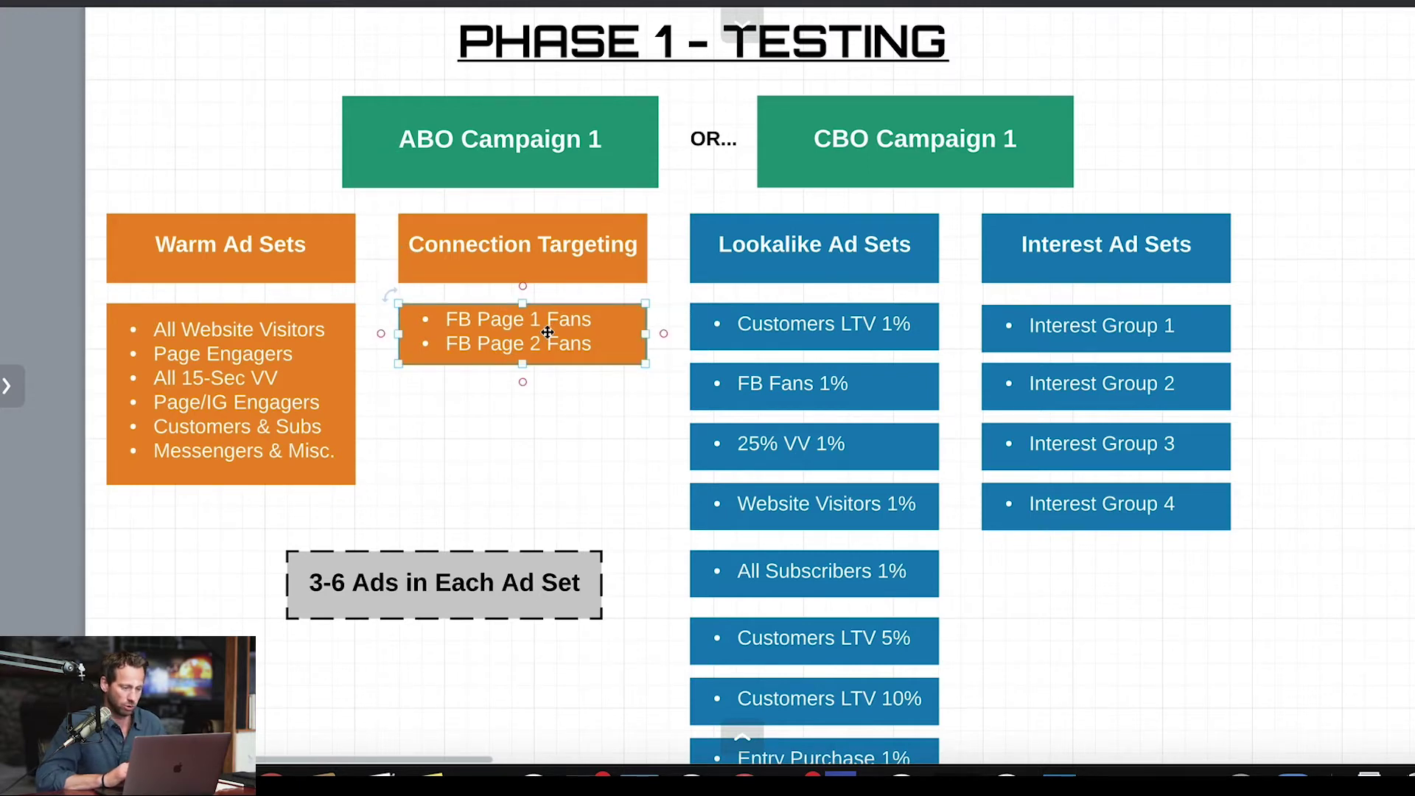
pyautogui.click(807, 235)
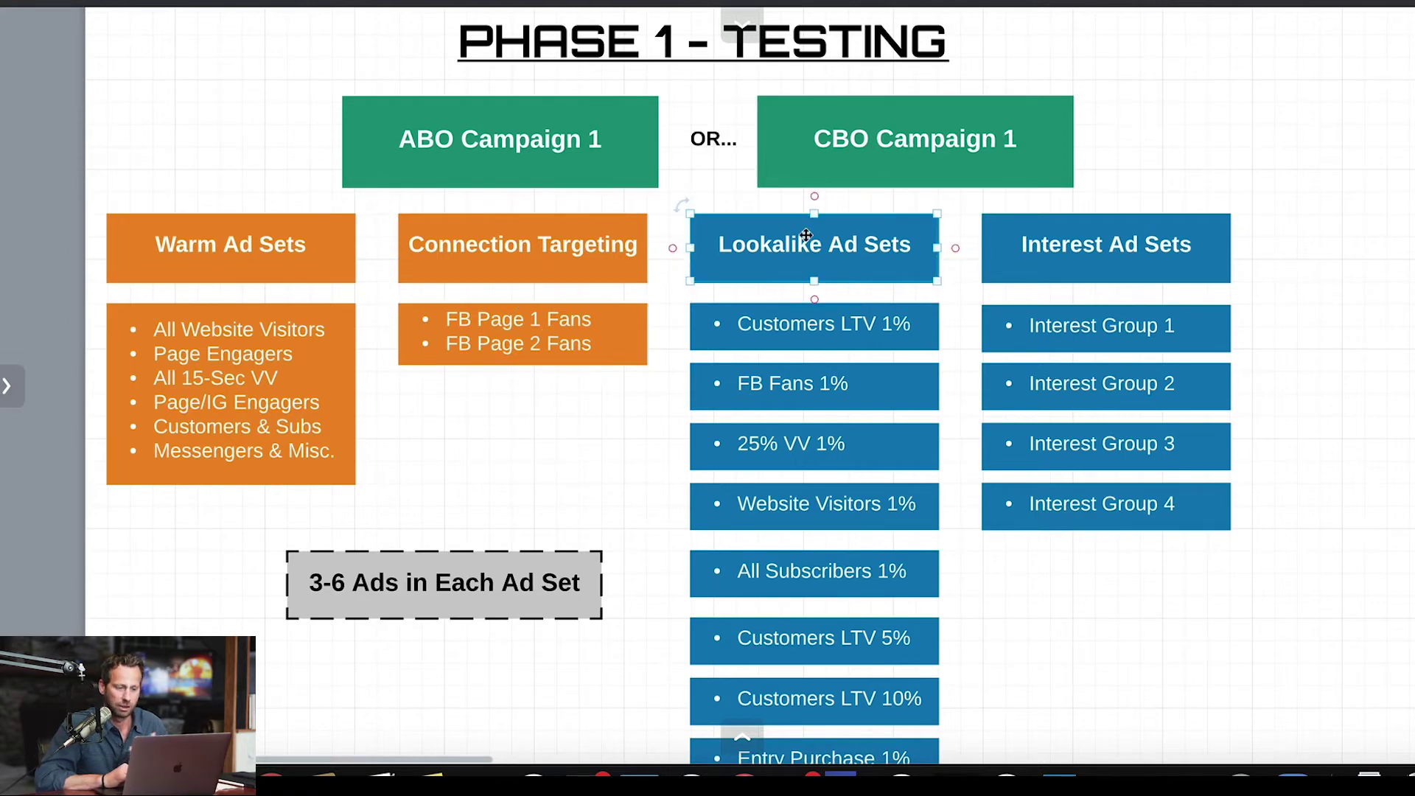
pyautogui.click(817, 318)
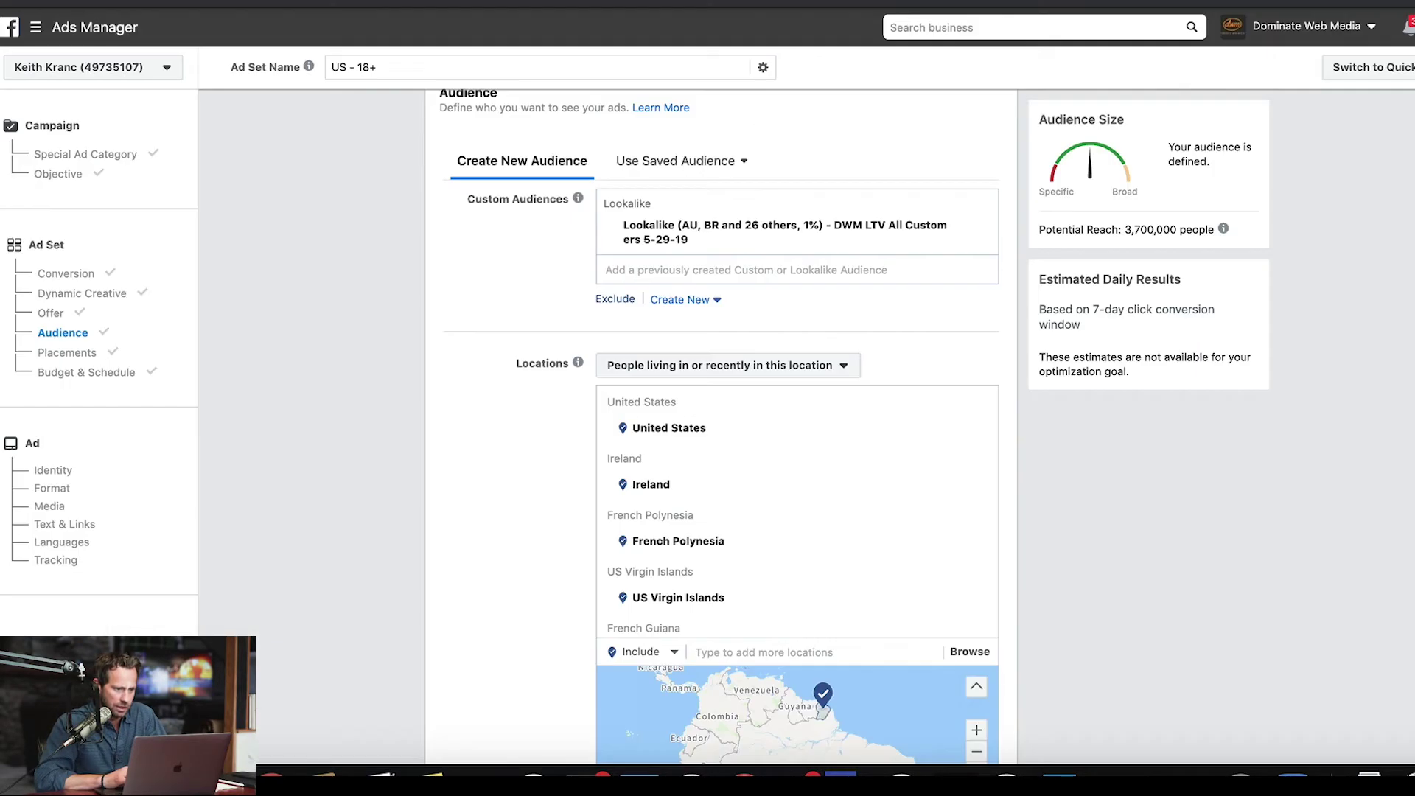
# Review the ad set's remaining audience settings, placements, schedule and spend limits
pyautogui.scroll(-6, 509, 266)
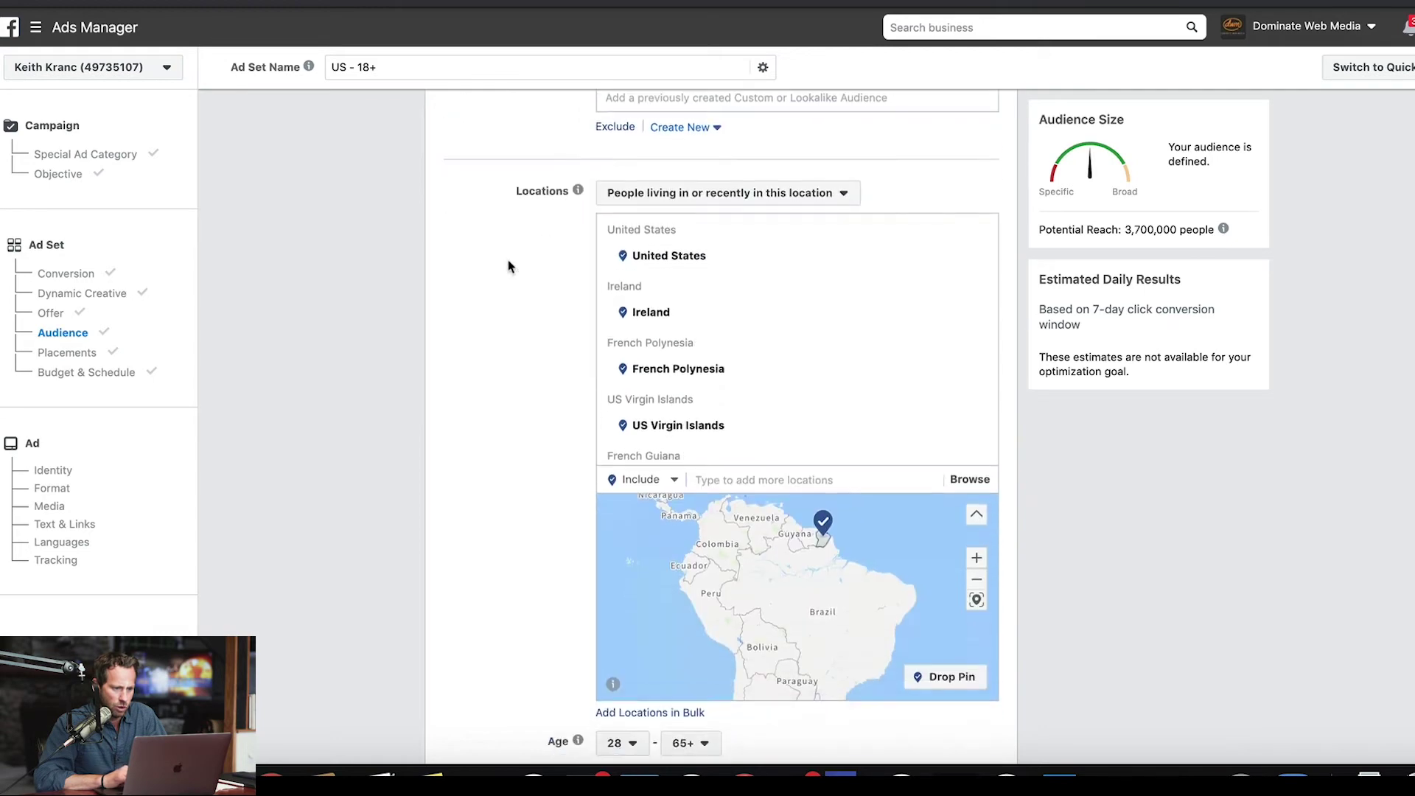
pyautogui.scroll(-7, 509, 266)
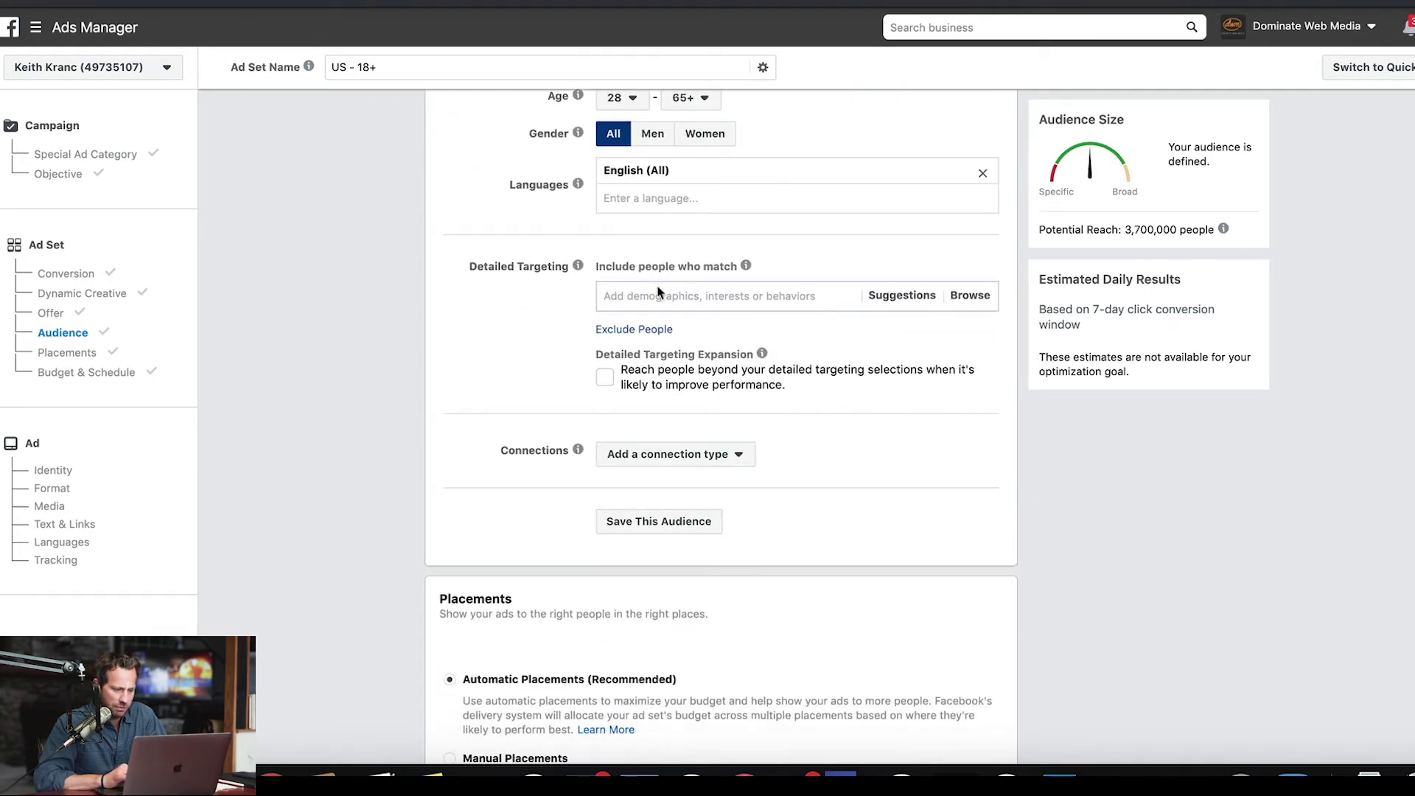
pyautogui.scroll(-5, 667, 367)
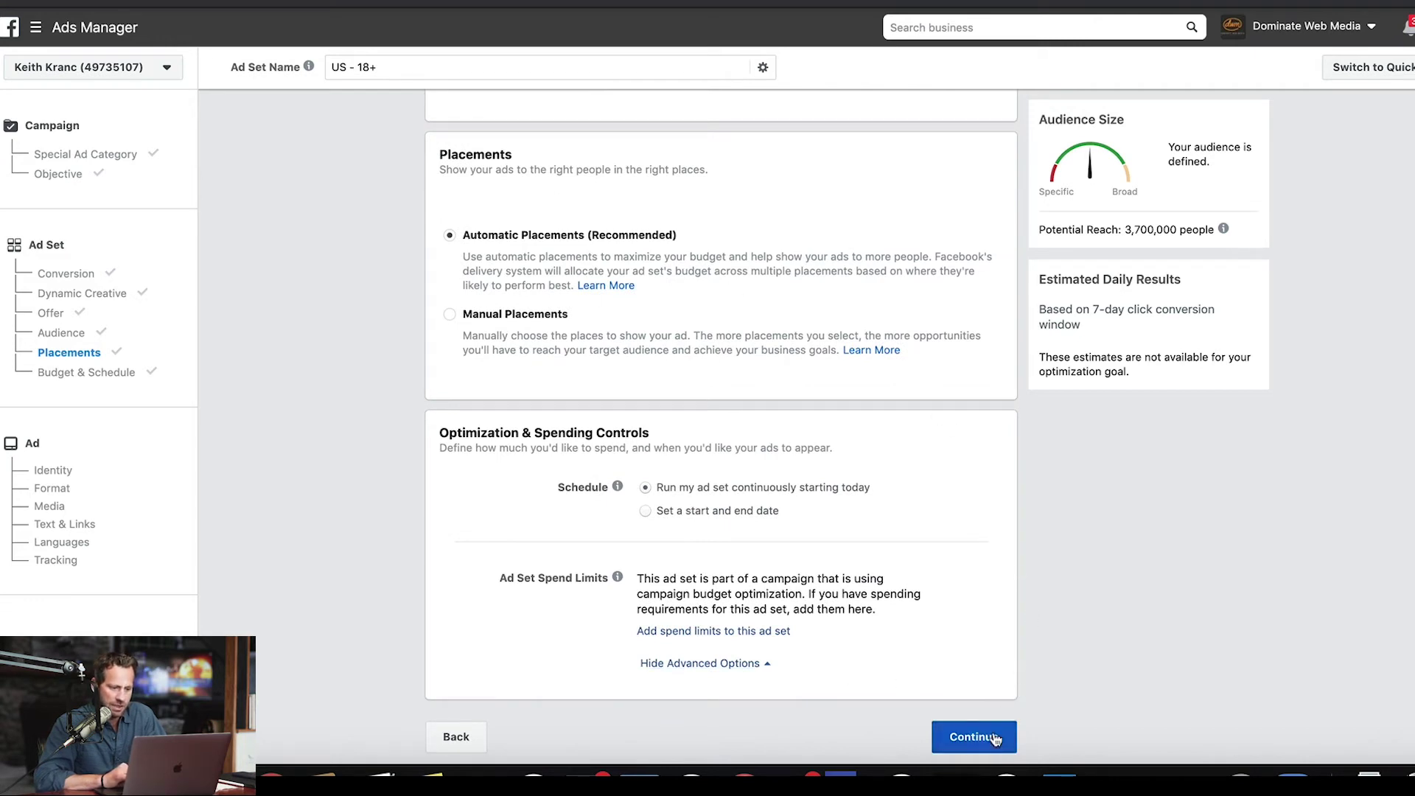
pyautogui.scroll(1, 995, 662)
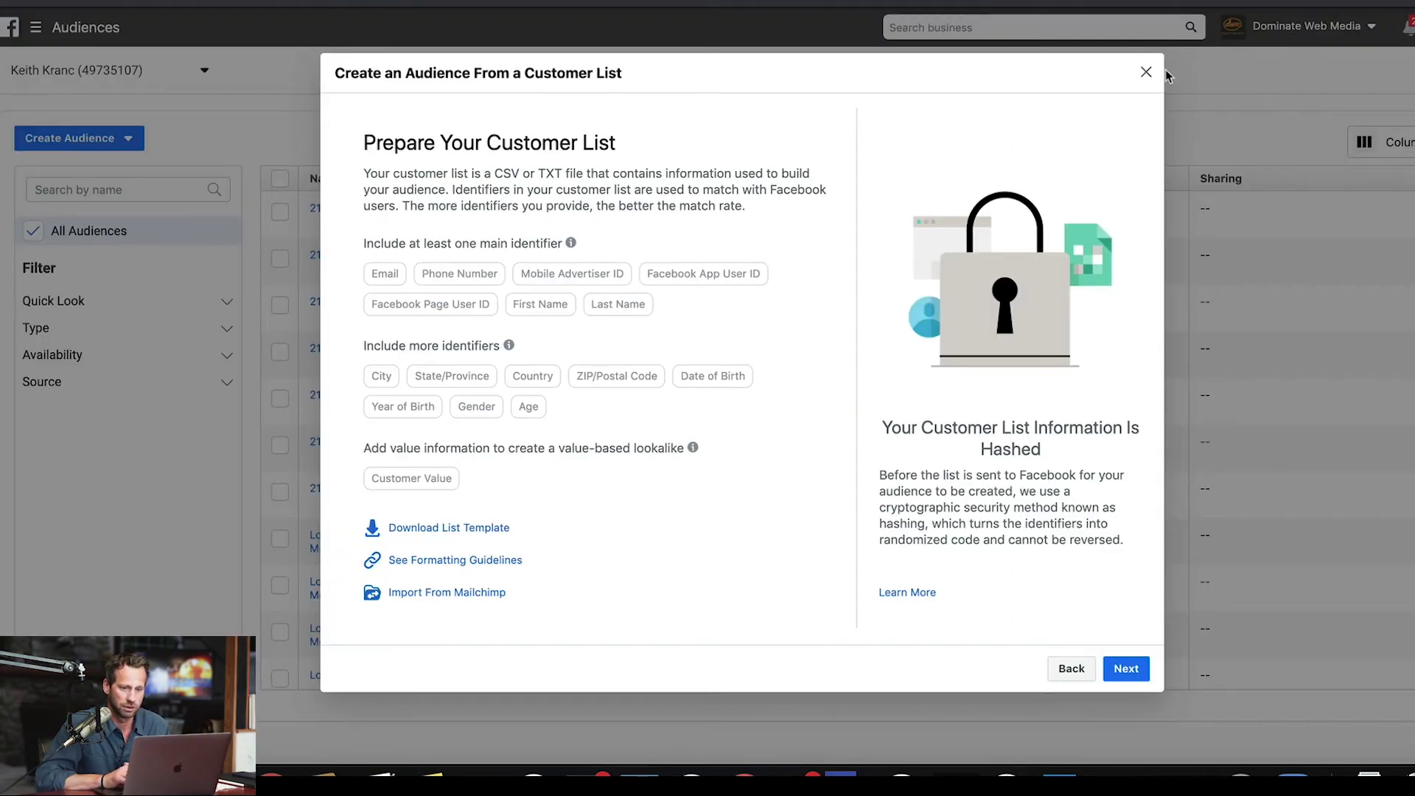
# Close the customer list audience setup without creating an audience
pyautogui.click(1147, 73)
pyautogui.click(1120, 668)
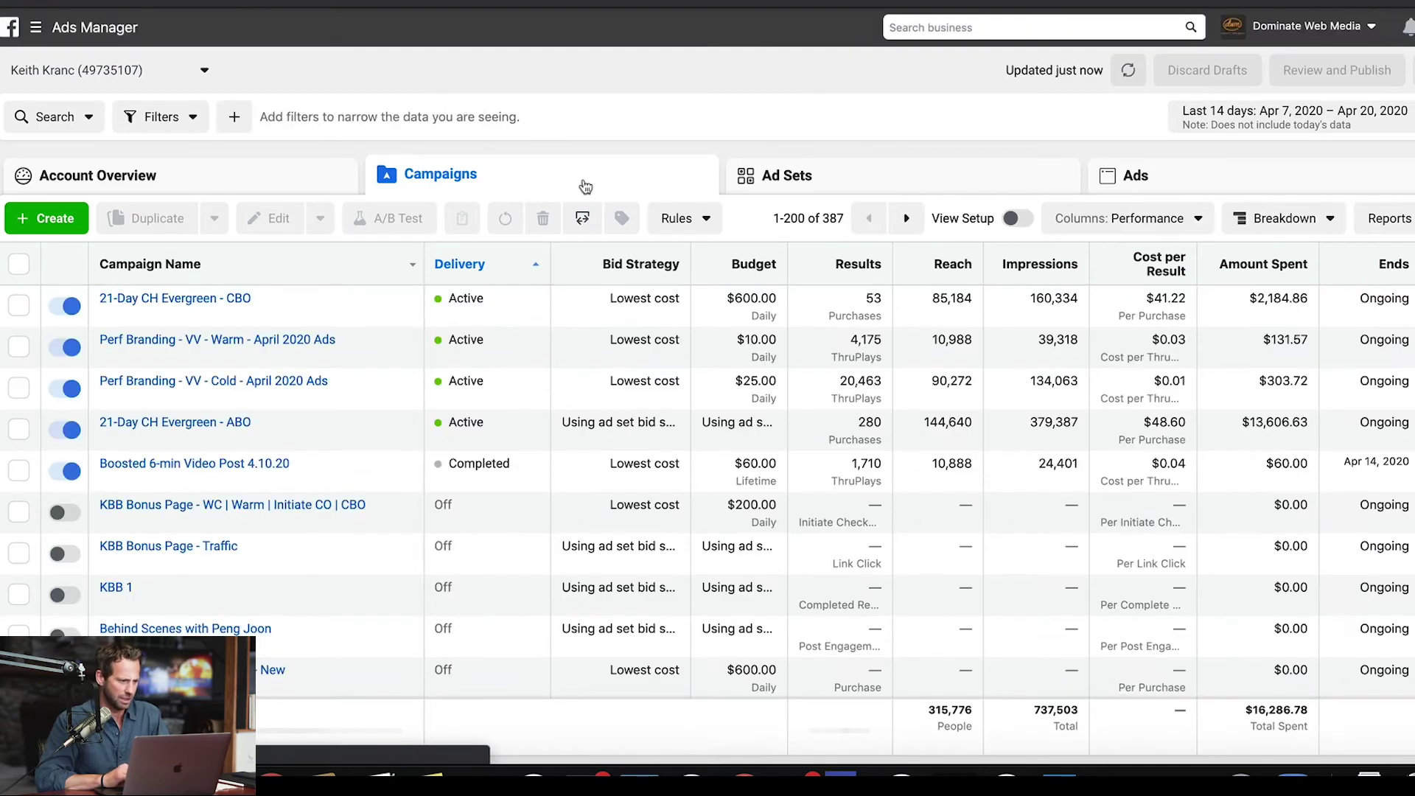
# Duplicate the LAA DWM Customers 1% ad set once within the original 21-Day CH Evergreen - ABO campaign
pyautogui.click(176, 426)
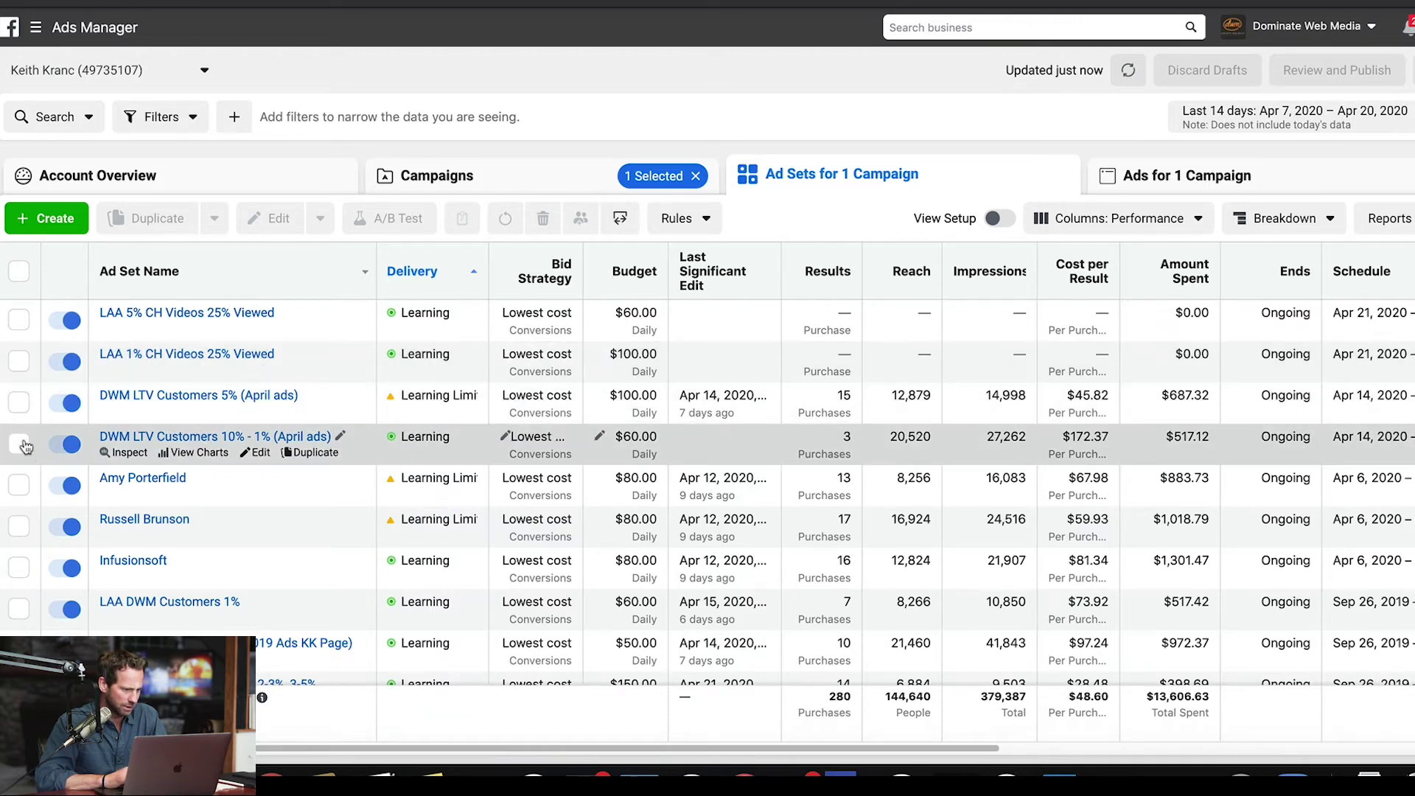
pyautogui.click(20, 610)
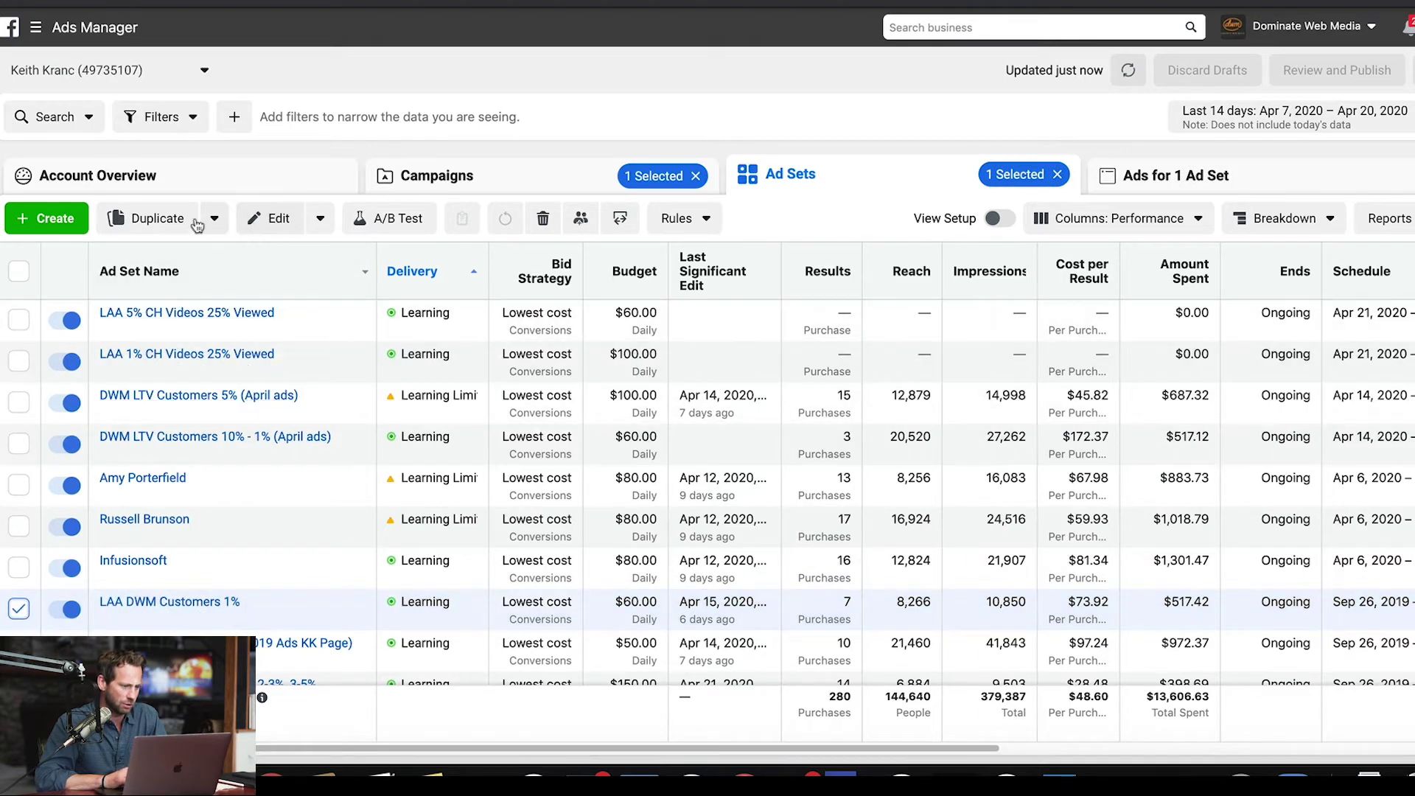
pyautogui.click(159, 223)
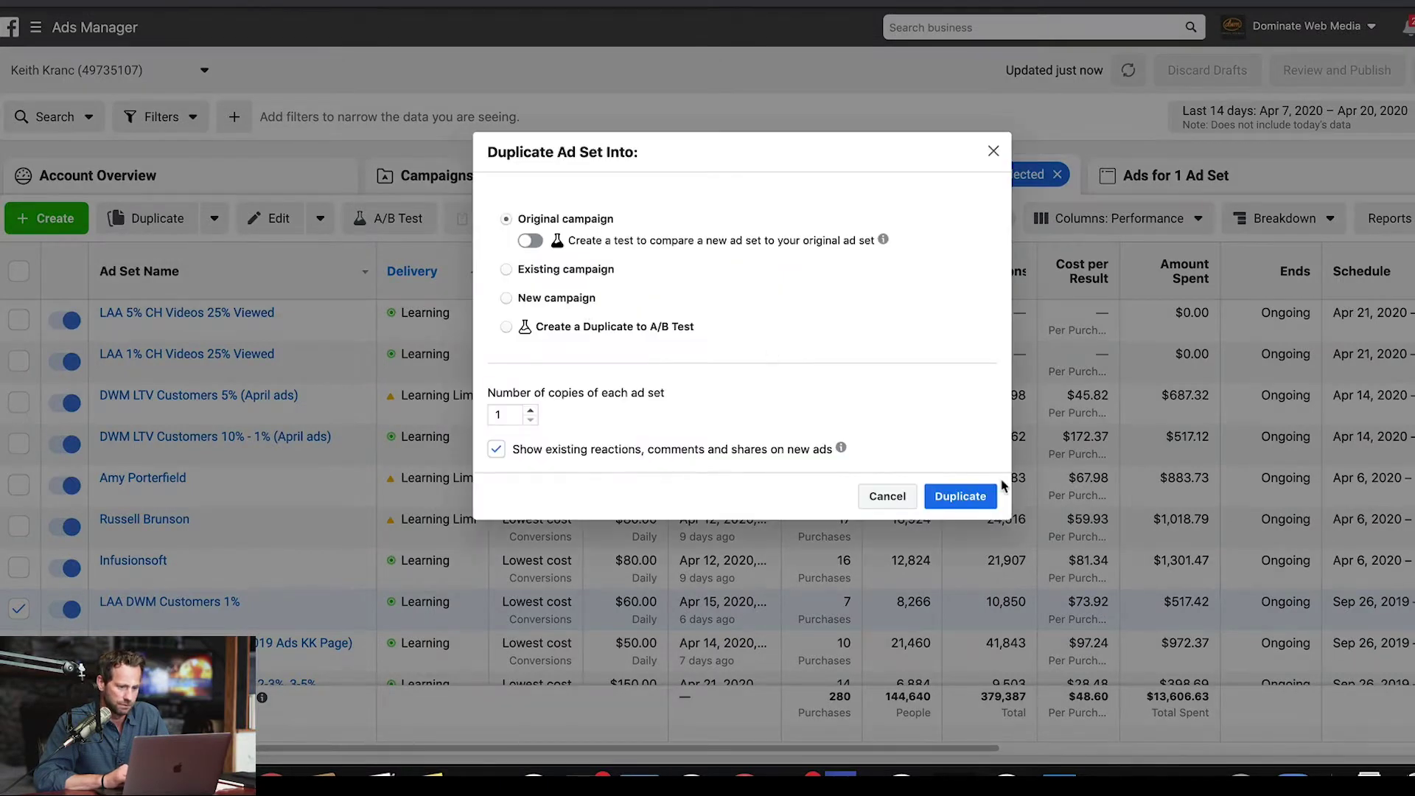
pyautogui.click(961, 496)
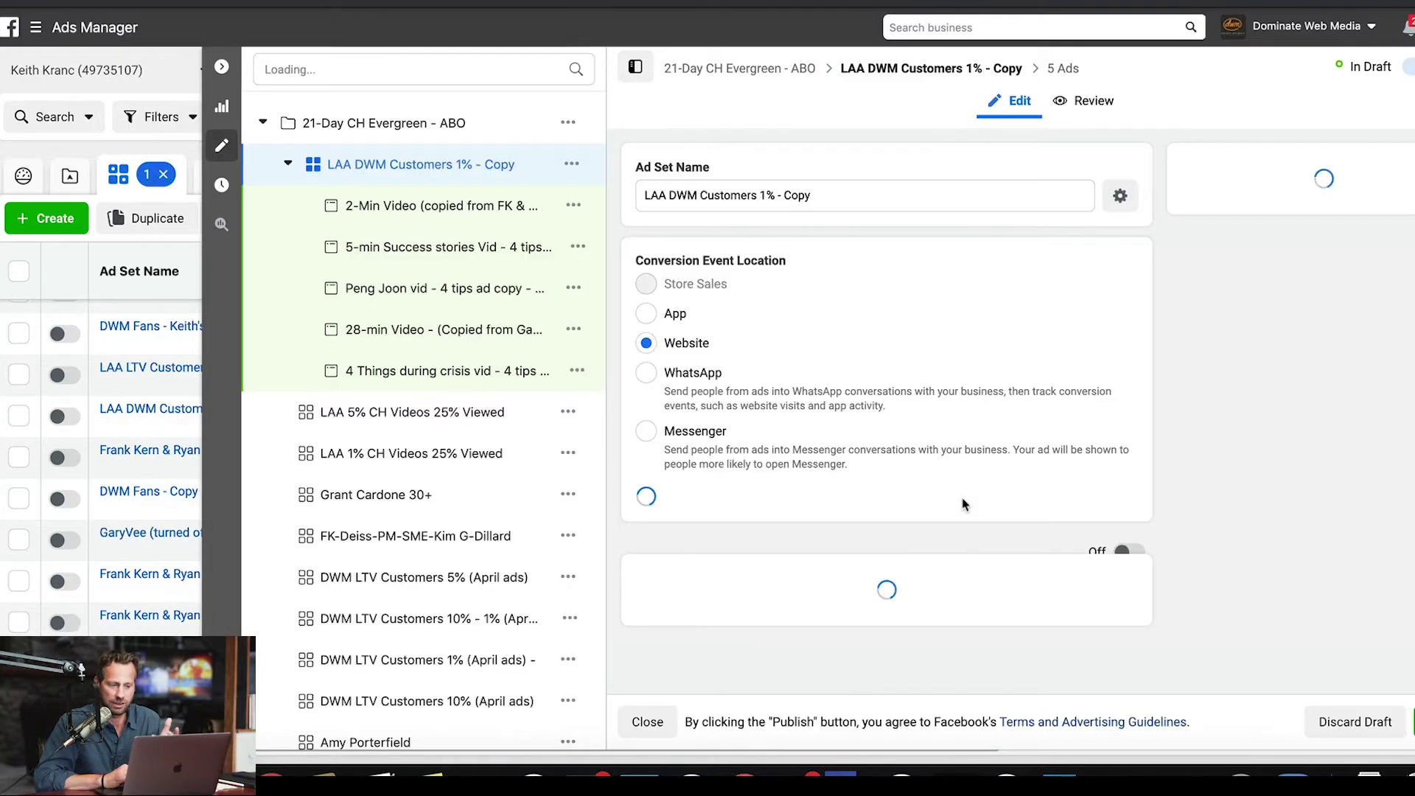
# Examine the duplicated ad set's conversion event and its included and excluded custom audiences, and return to the US - 18+ ad set
pyautogui.scroll(-3, 964, 505)
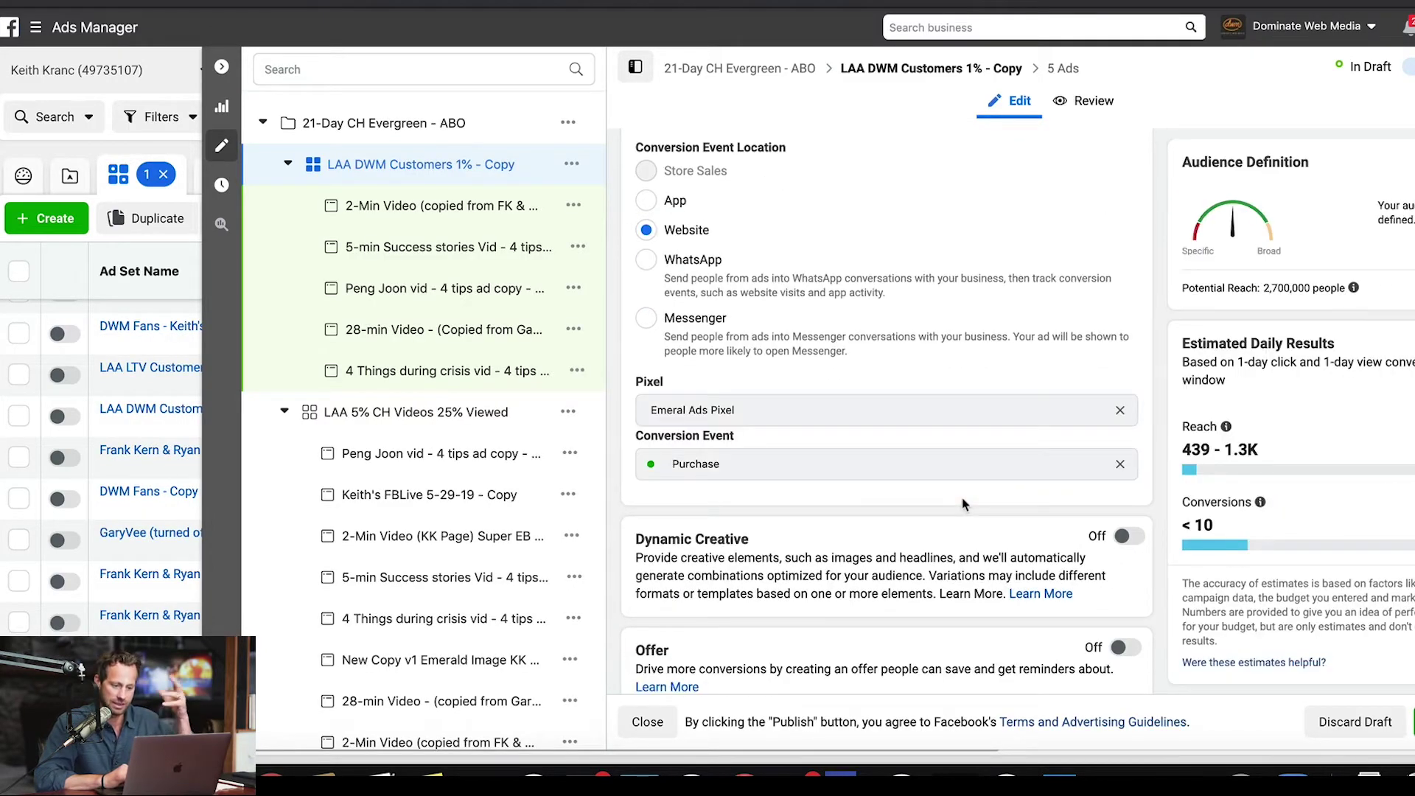
pyautogui.scroll(-1, 964, 506)
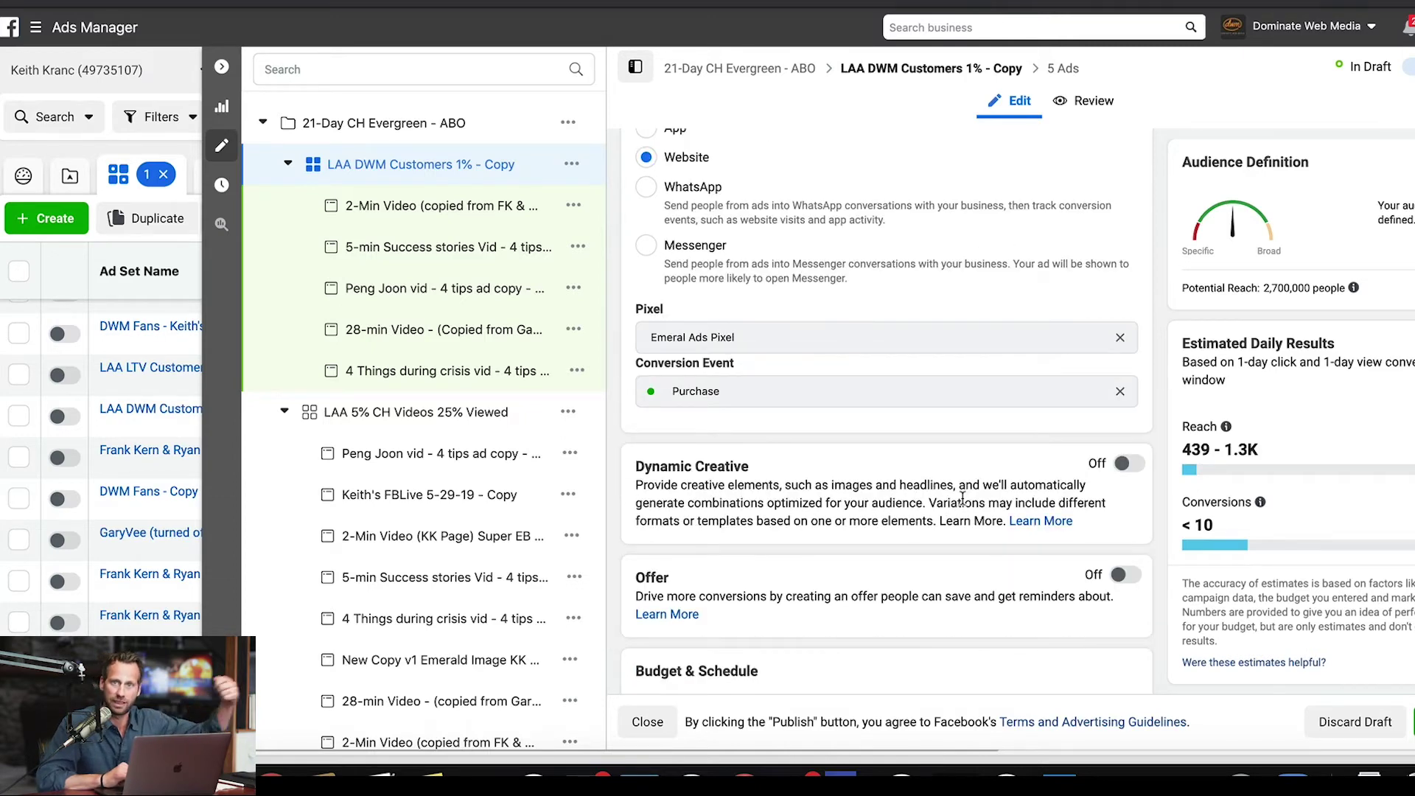
pyautogui.scroll(-10, 962, 501)
pyautogui.scroll(-10, 963, 506)
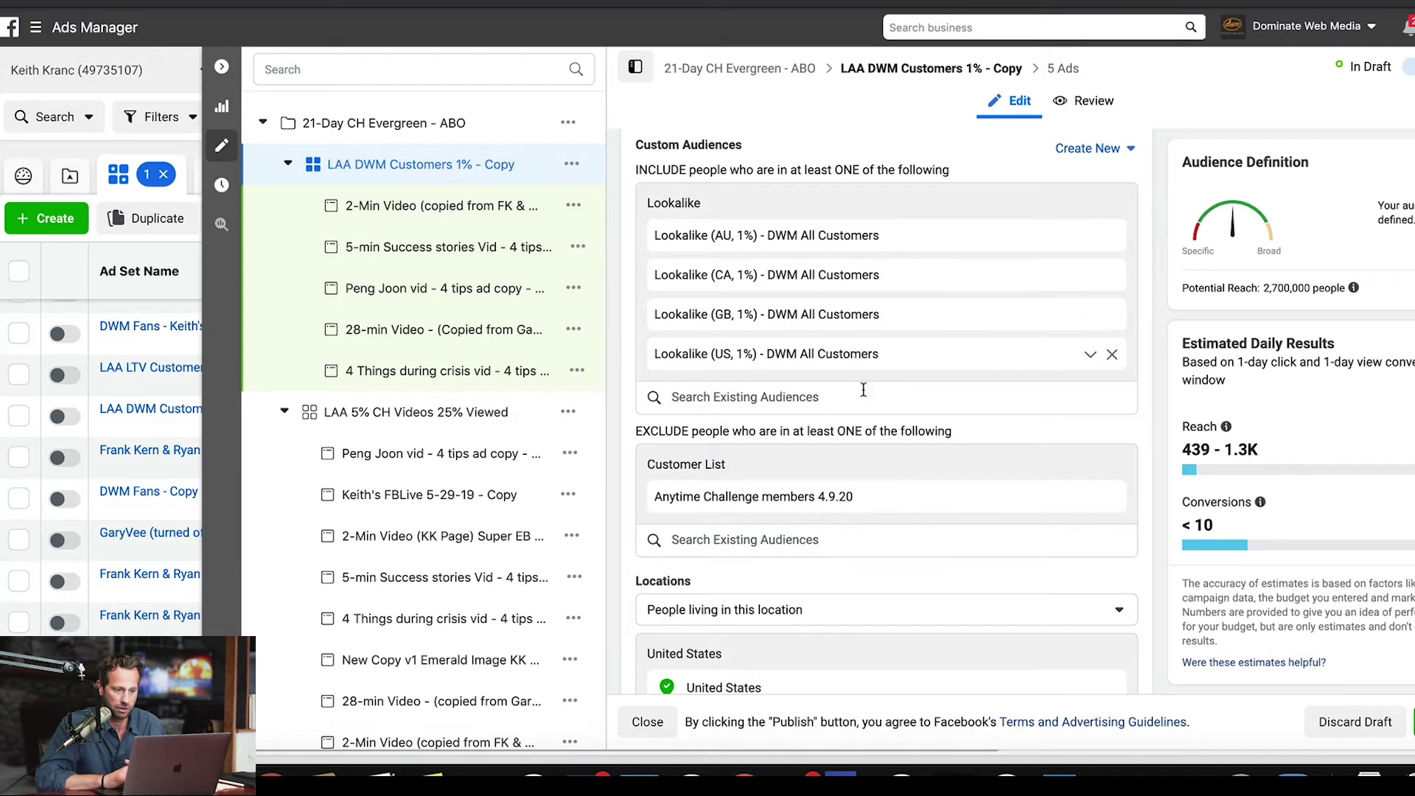
pyautogui.click(221, 66)
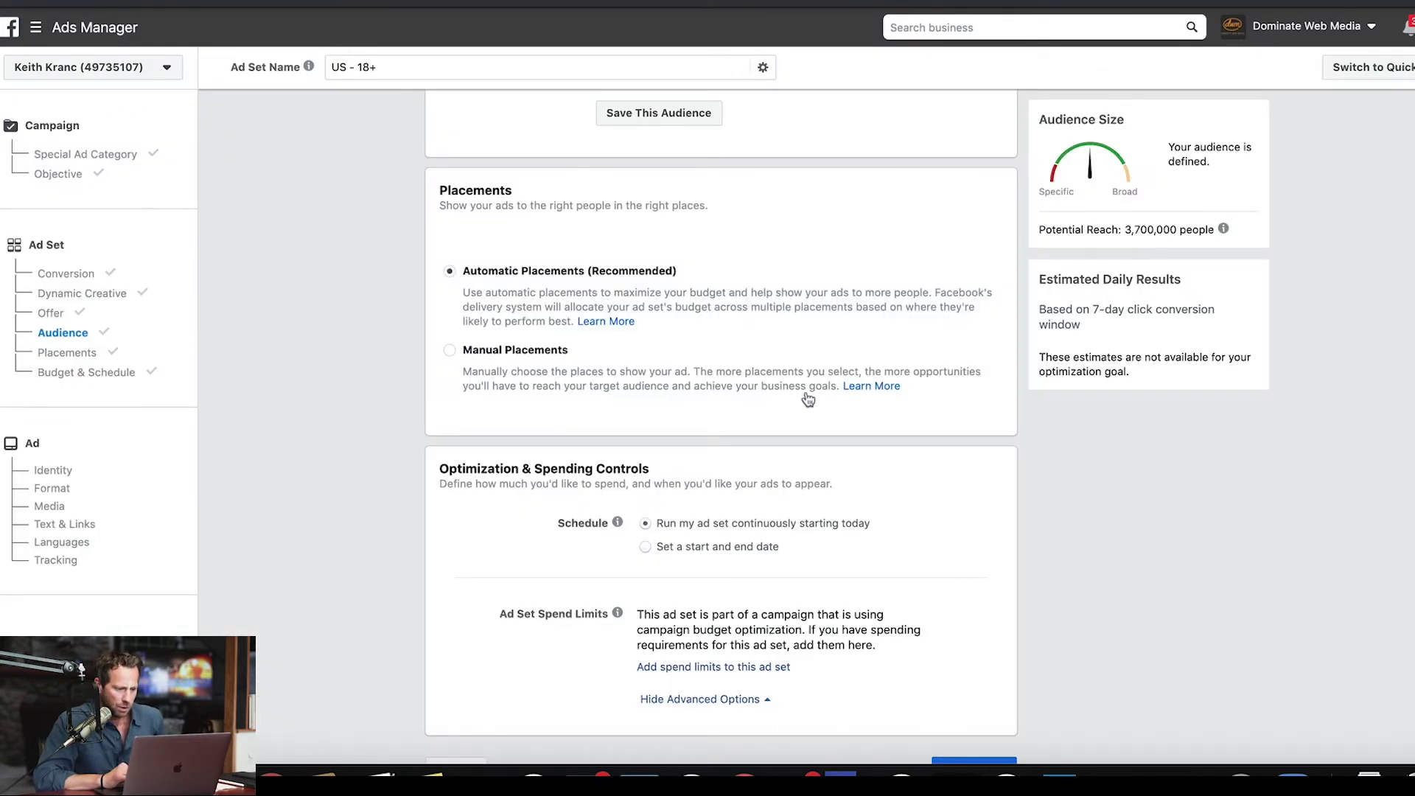
# Exclude the Anytime Challenge members 4.9.20 customer list from the US - 18+ ad set's audience
pyautogui.scroll(10, 821, 405)
pyautogui.scroll(5, 822, 410)
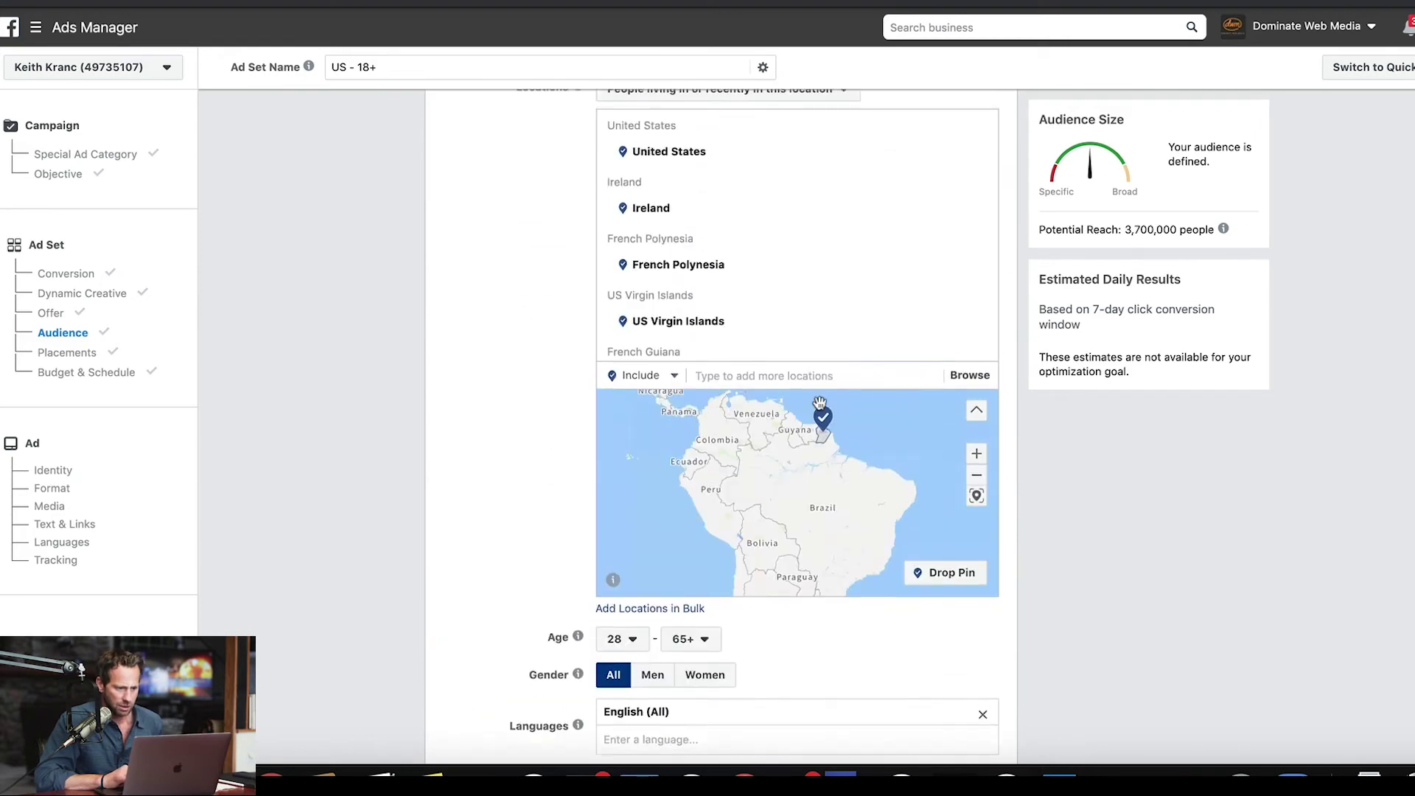
pyautogui.scroll(3, 529, 362)
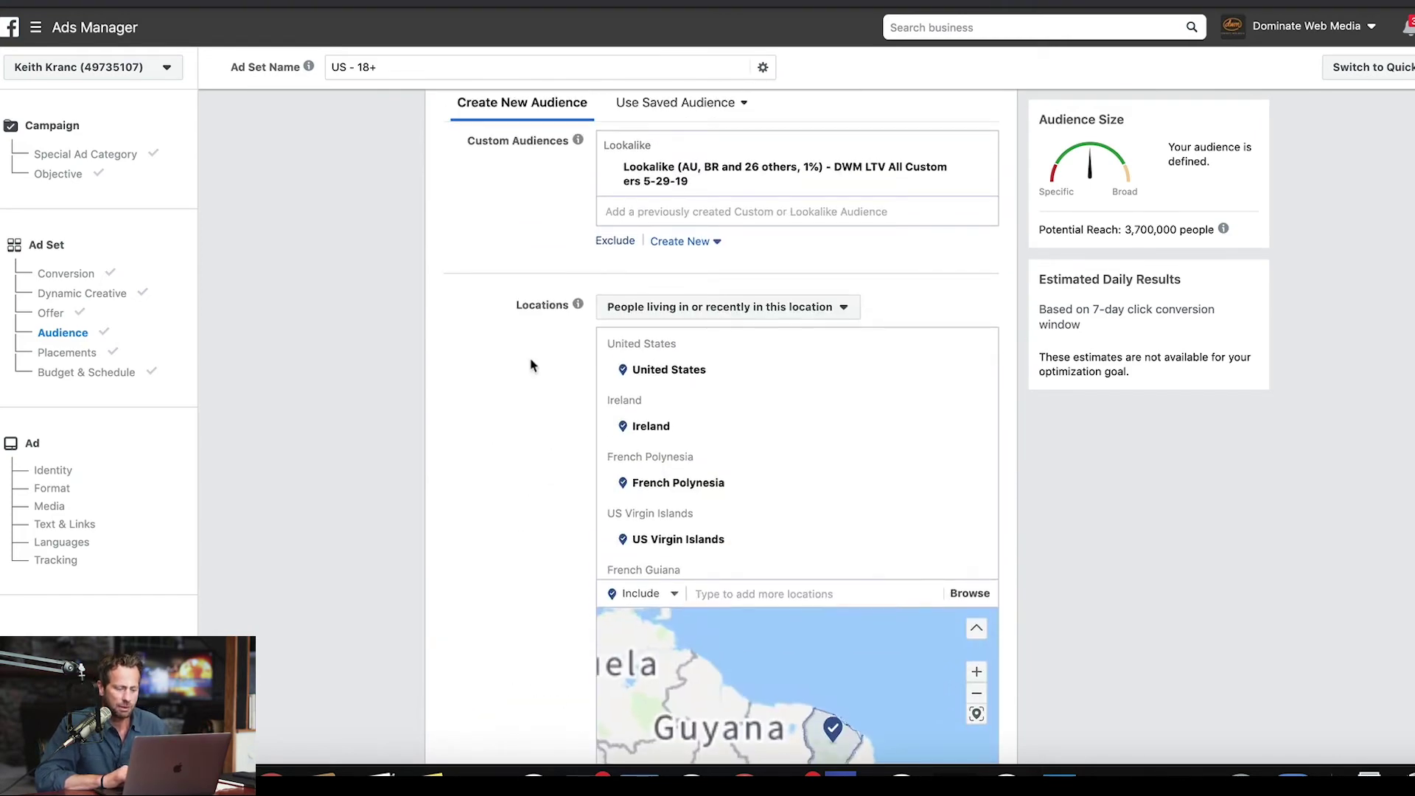
pyautogui.scroll(2, 531, 365)
pyautogui.click(616, 404)
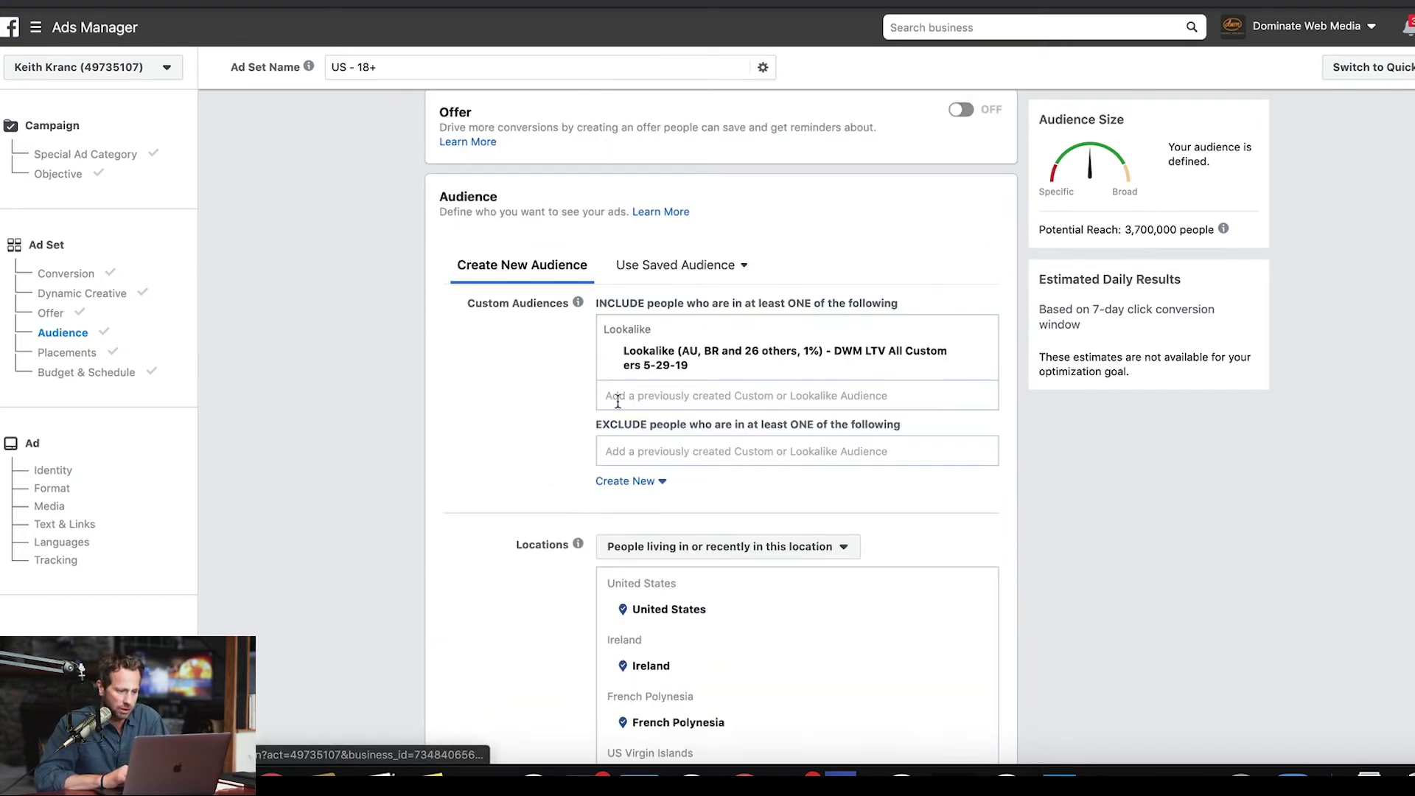
pyautogui.click(649, 452)
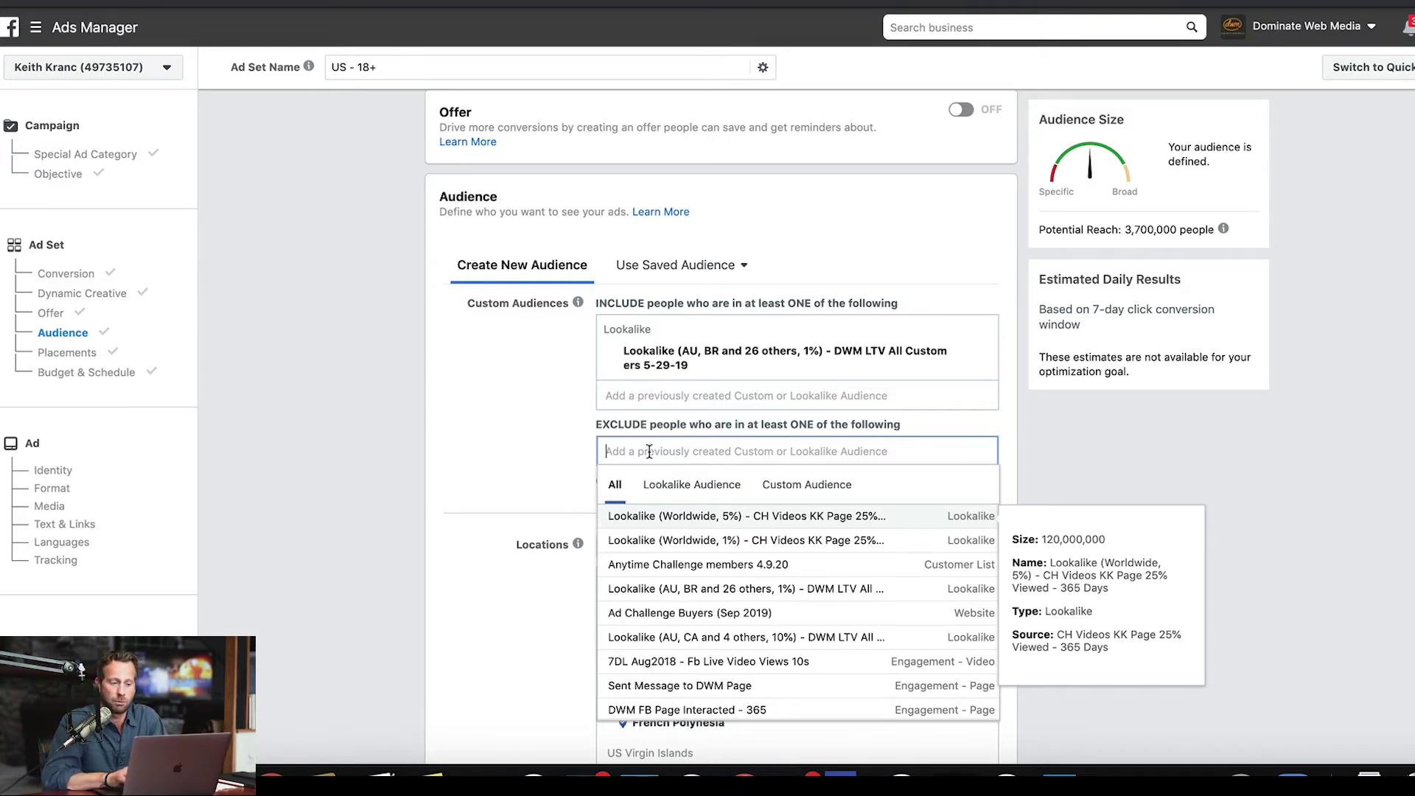
pyautogui.write('anytim')
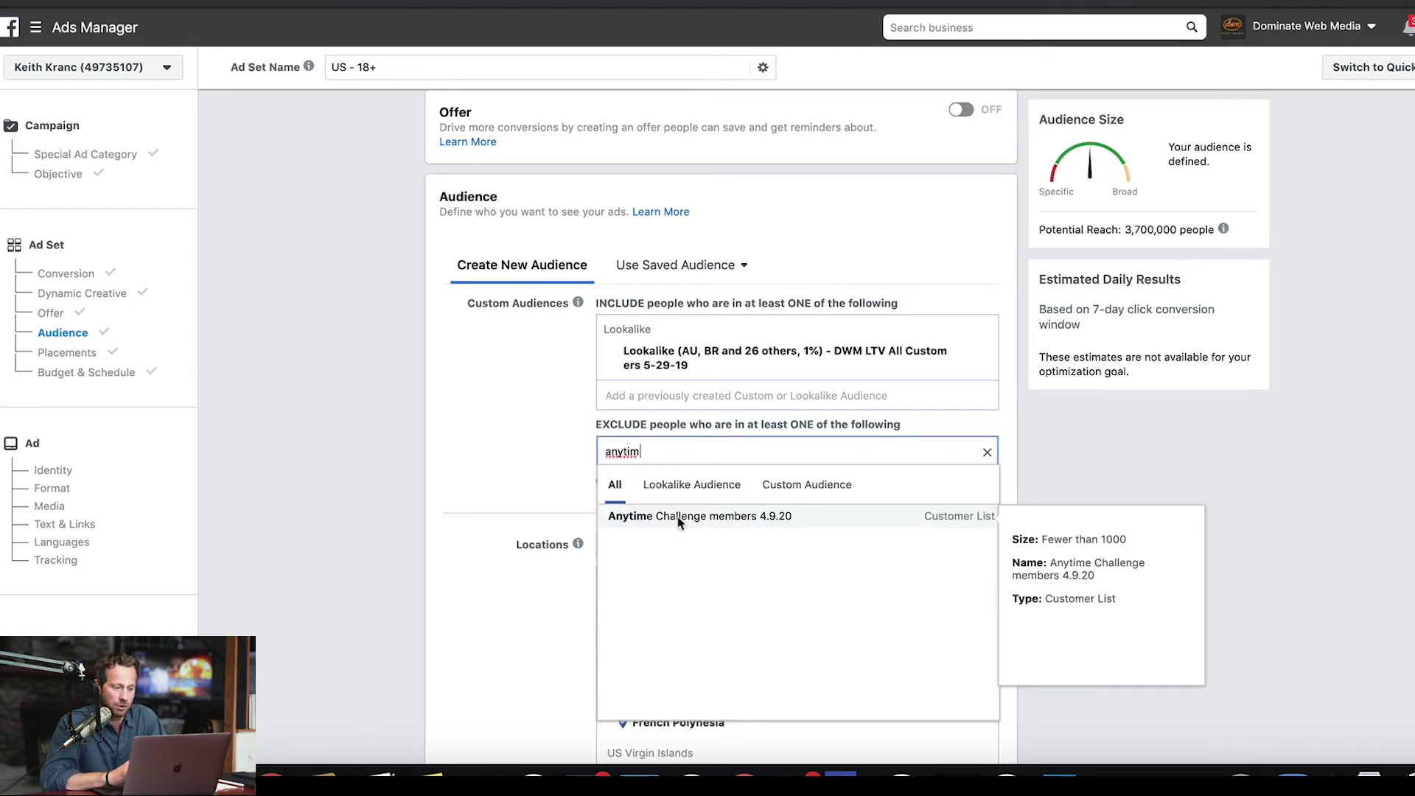
pyautogui.click(679, 517)
pyautogui.press('BackSpace')
pyautogui.press('BackSpace')
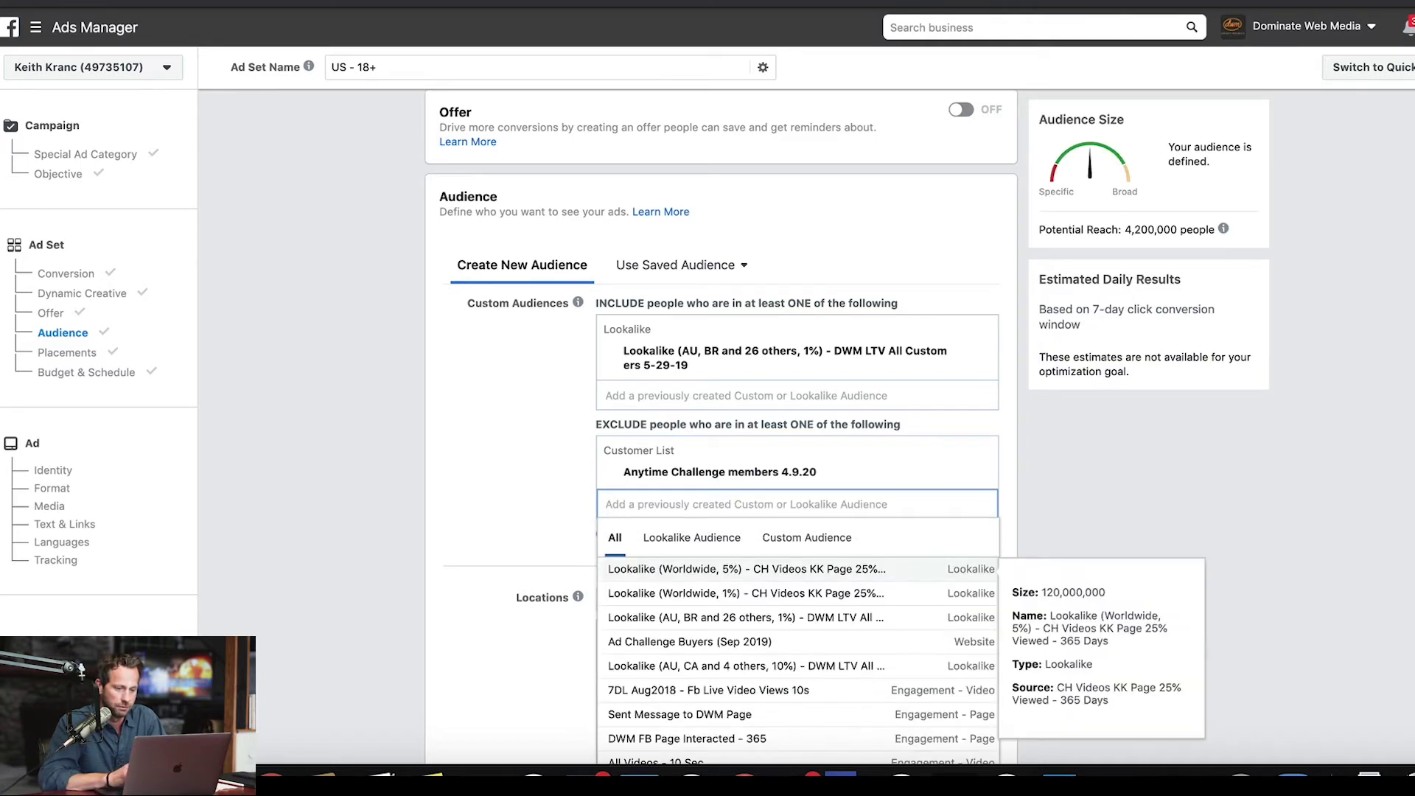
pyautogui.click(532, 464)
# Exclude the 21-Day Challenge Evergreen Thank You Page - 180 website audience as well
pyautogui.click(681, 503)
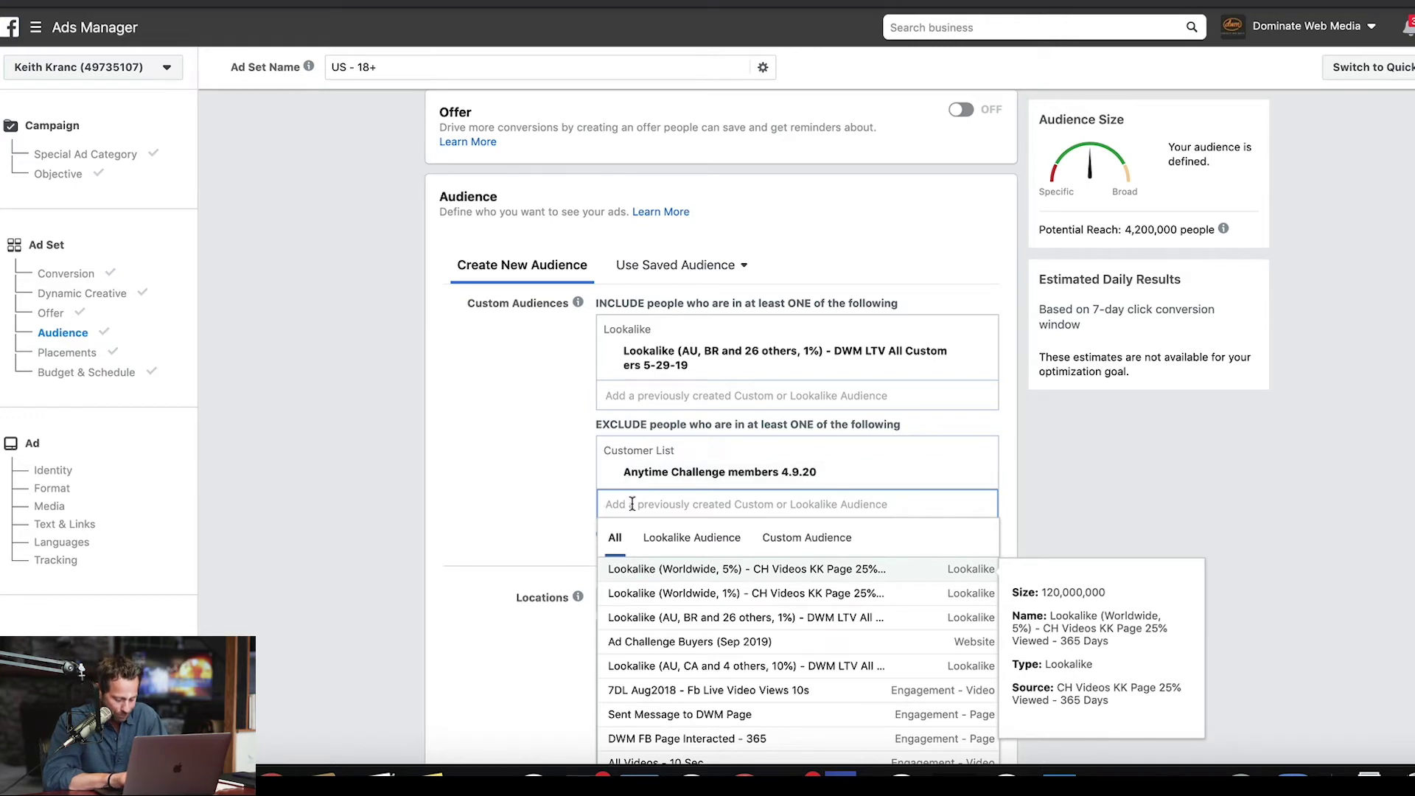
pyautogui.write('21-day')
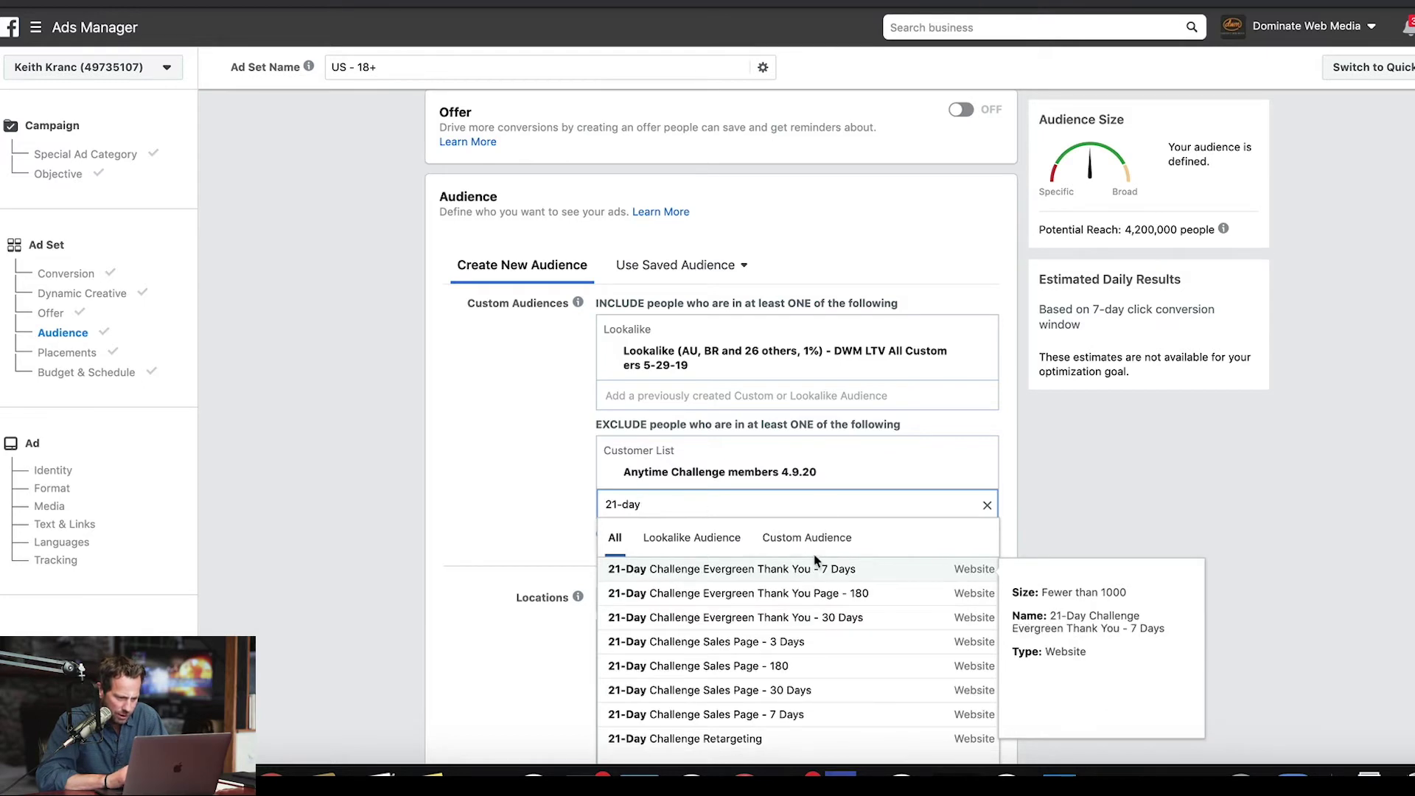
pyautogui.click(815, 593)
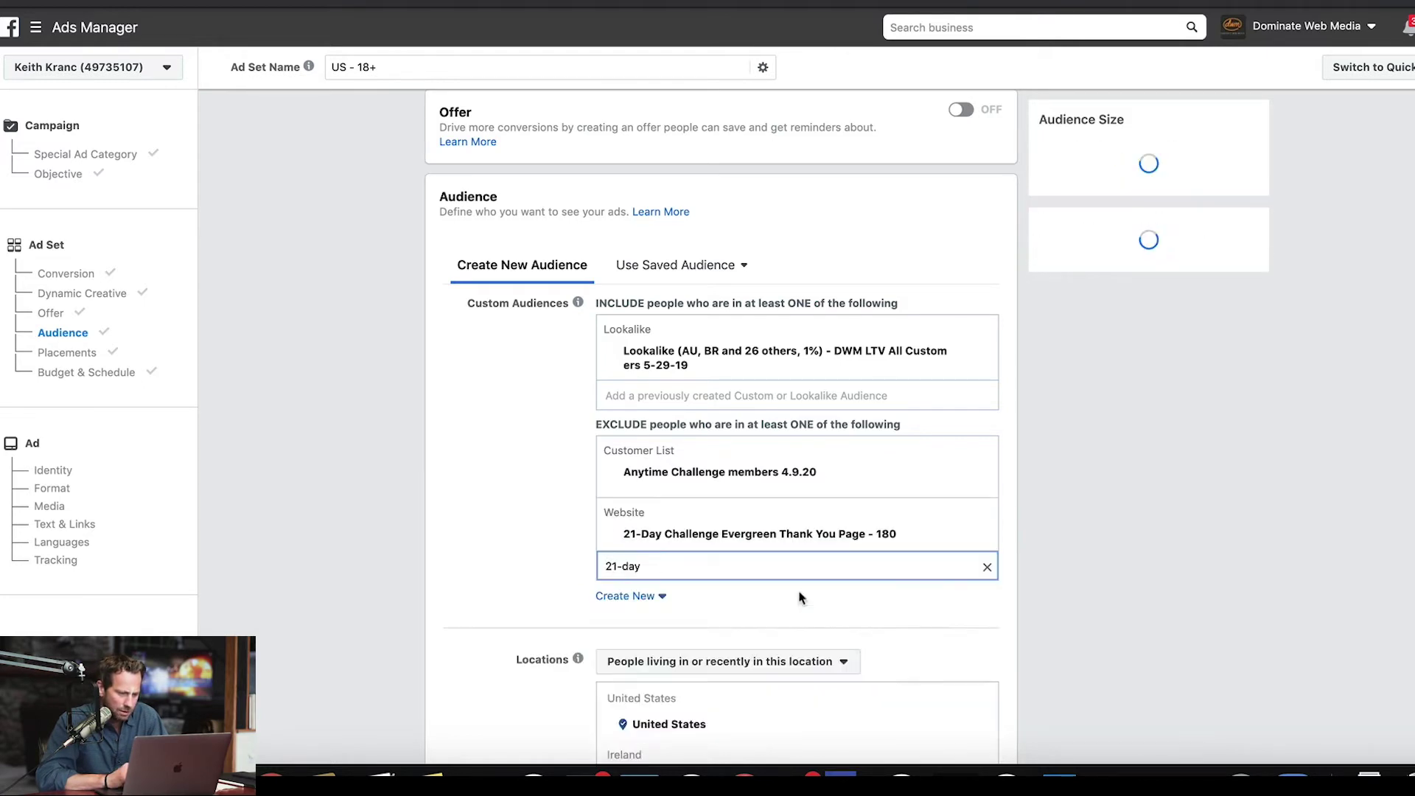
pyautogui.click(535, 524)
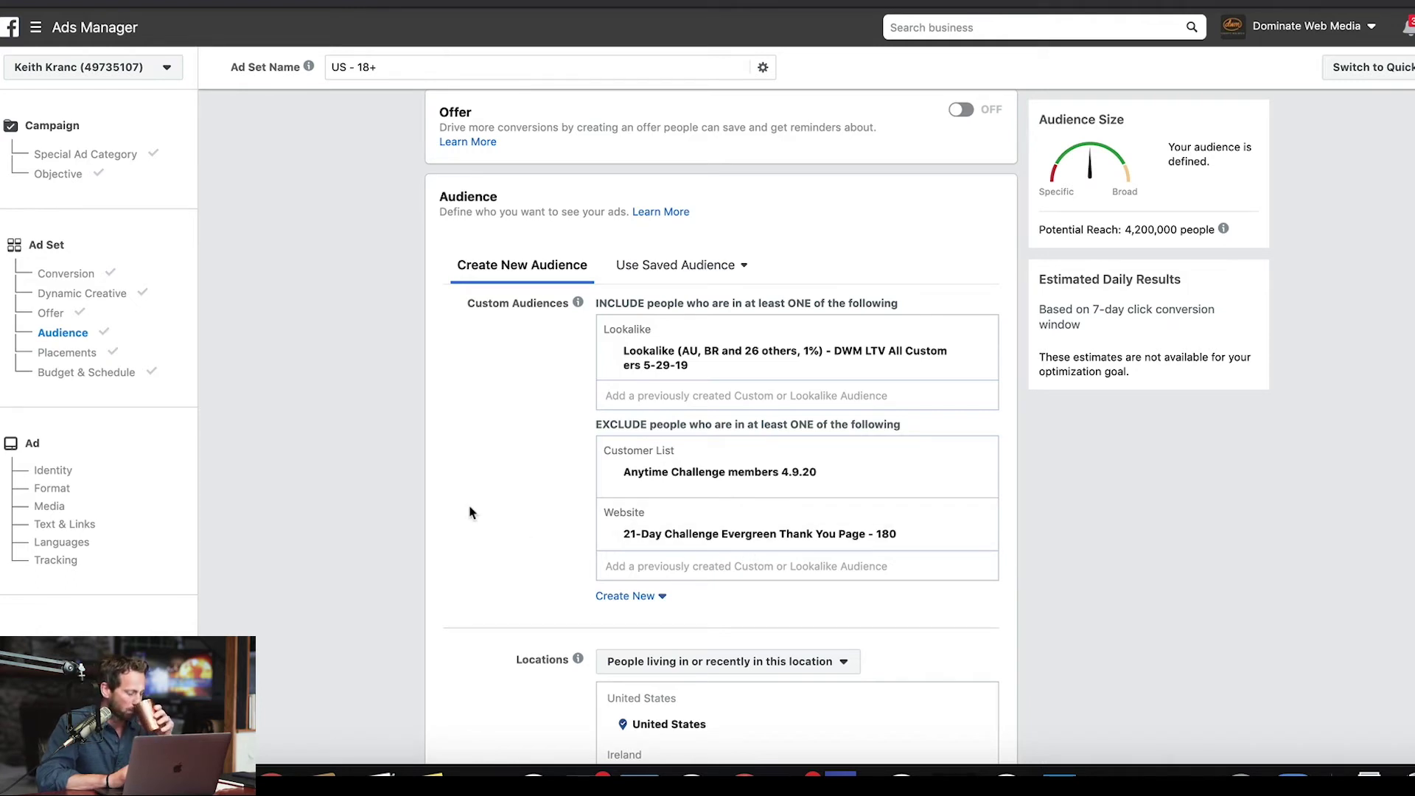
# Review the ad set's custom audiences, exclusions, locations, age, gender, language and detailed targeting settings
pyautogui.scroll(-3, 470, 511)
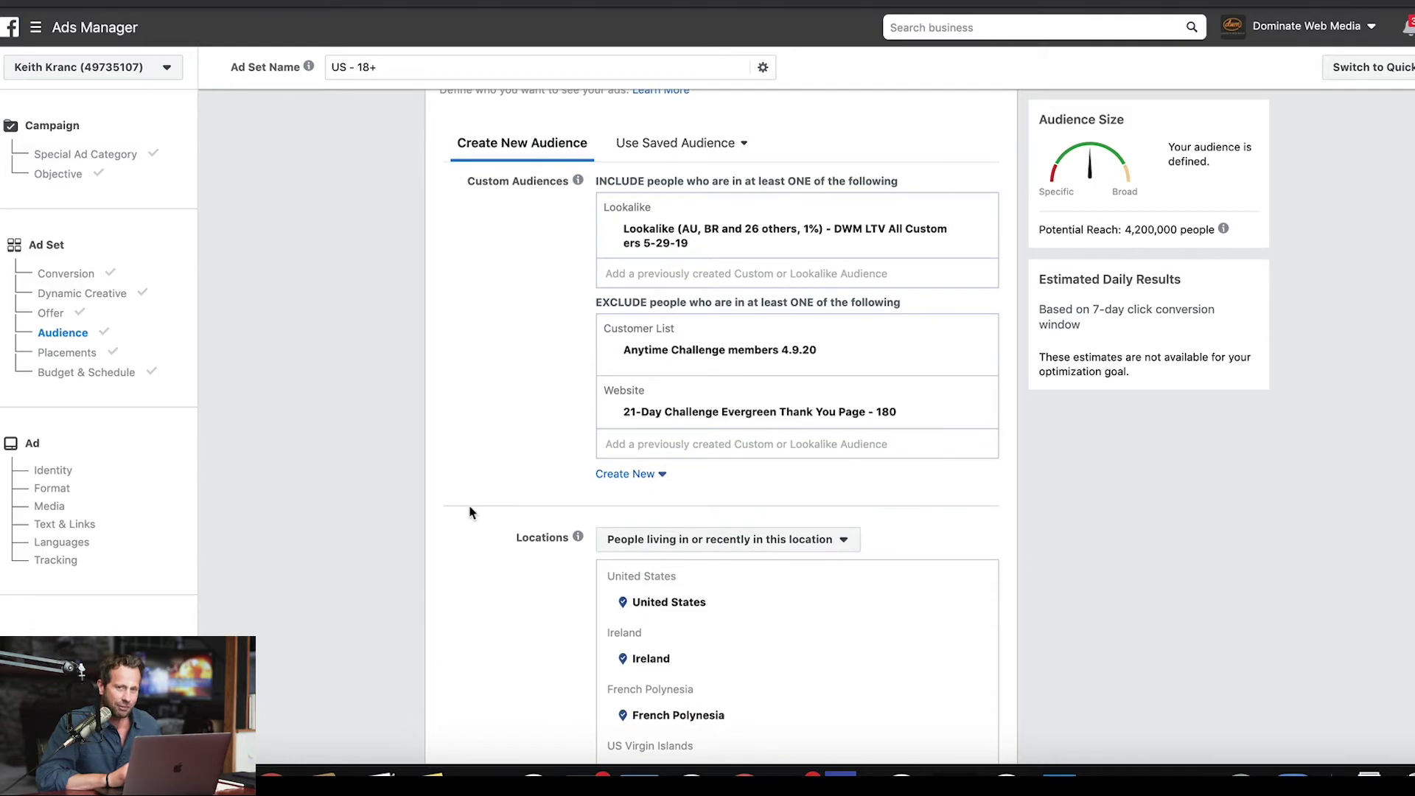
pyautogui.scroll(-3, 469, 511)
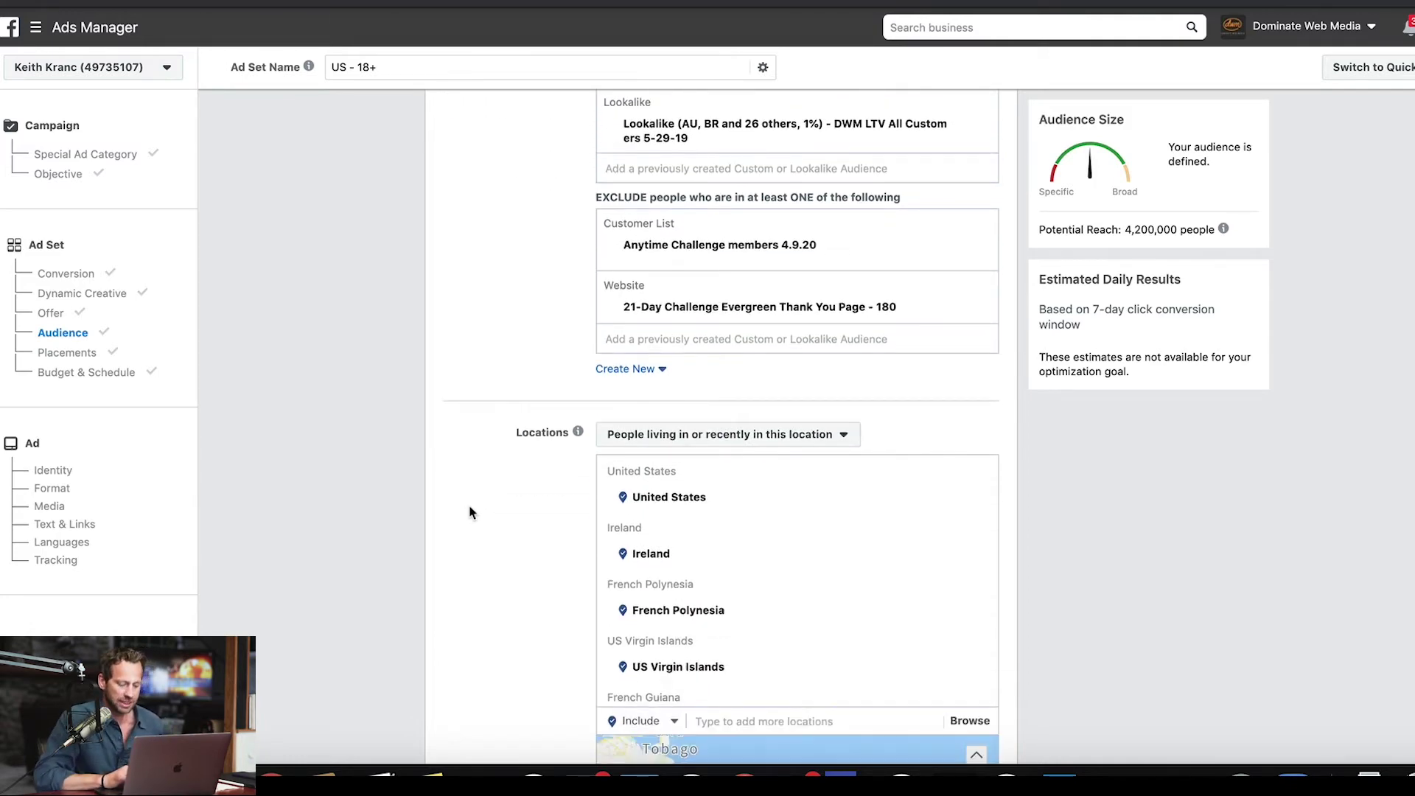
pyautogui.scroll(-10, 469, 512)
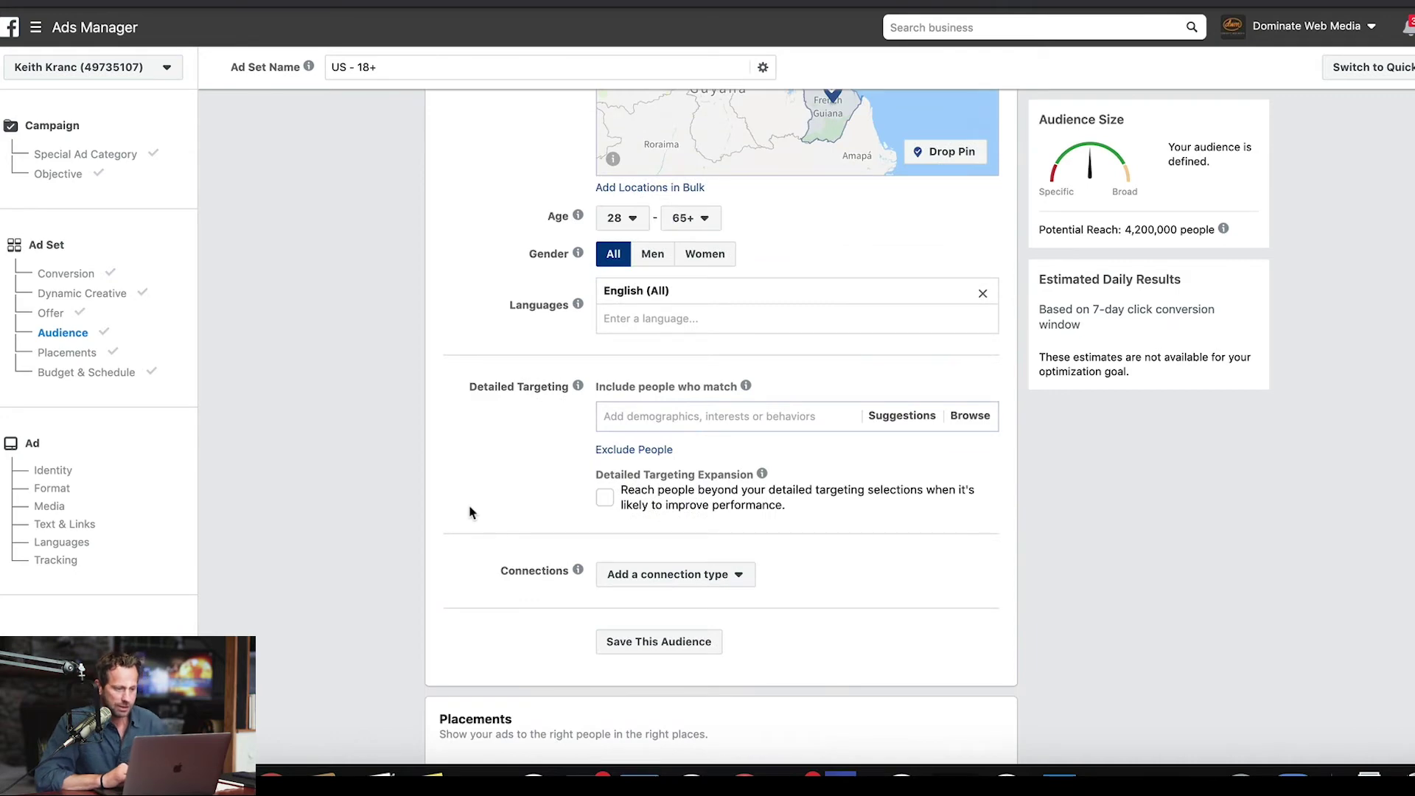
pyautogui.scroll(10, 470, 511)
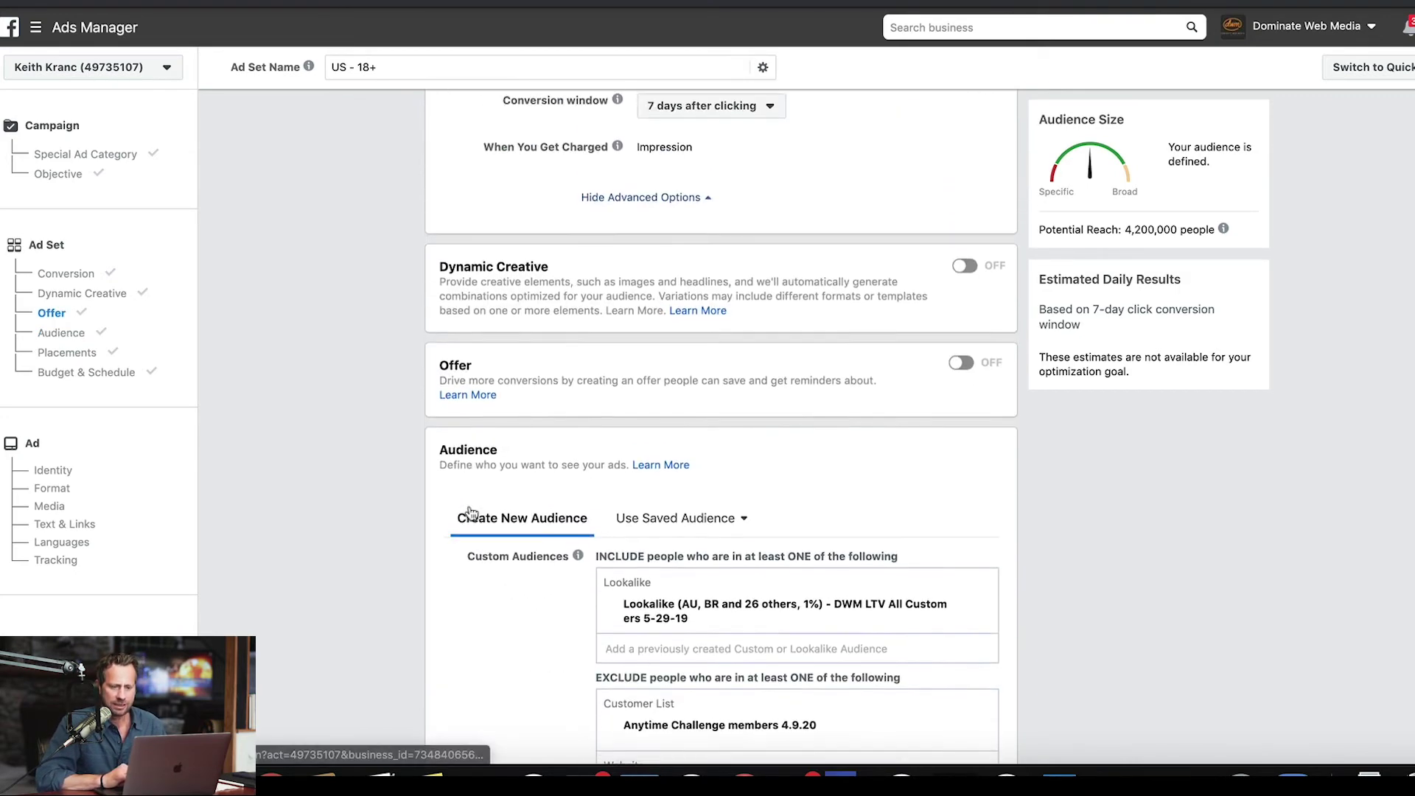
pyautogui.scroll(-3, 469, 511)
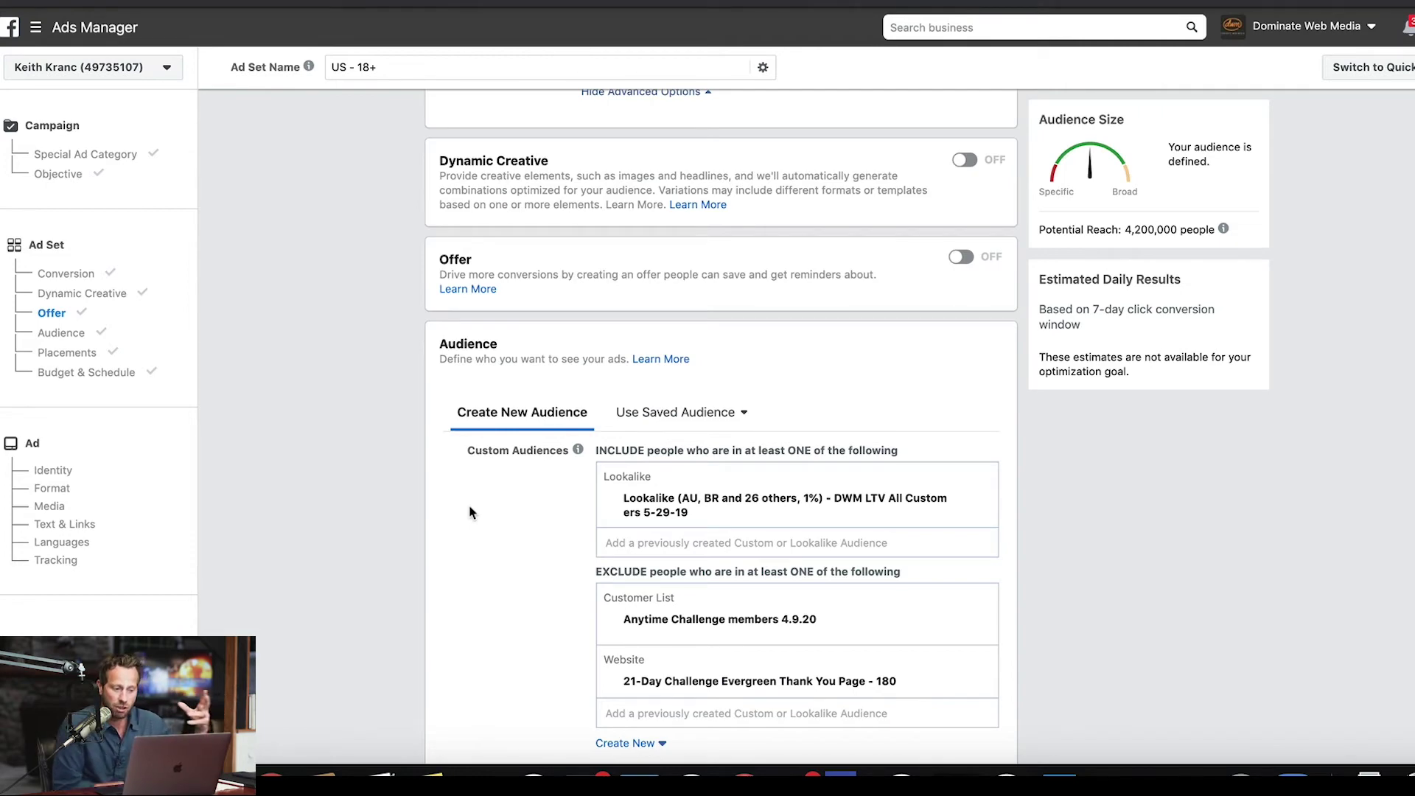
pyautogui.scroll(-15, 470, 513)
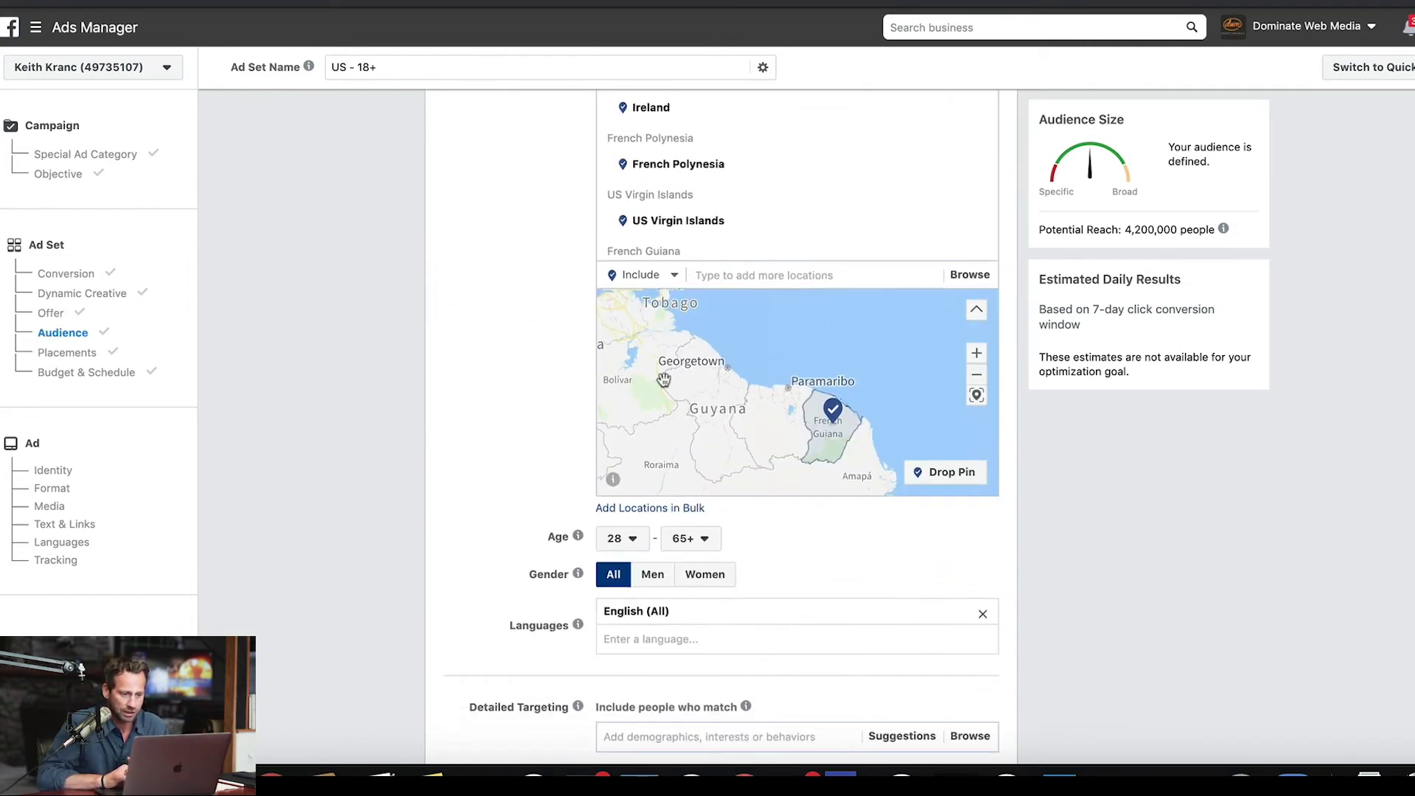
pyautogui.scroll(3, 452, 361)
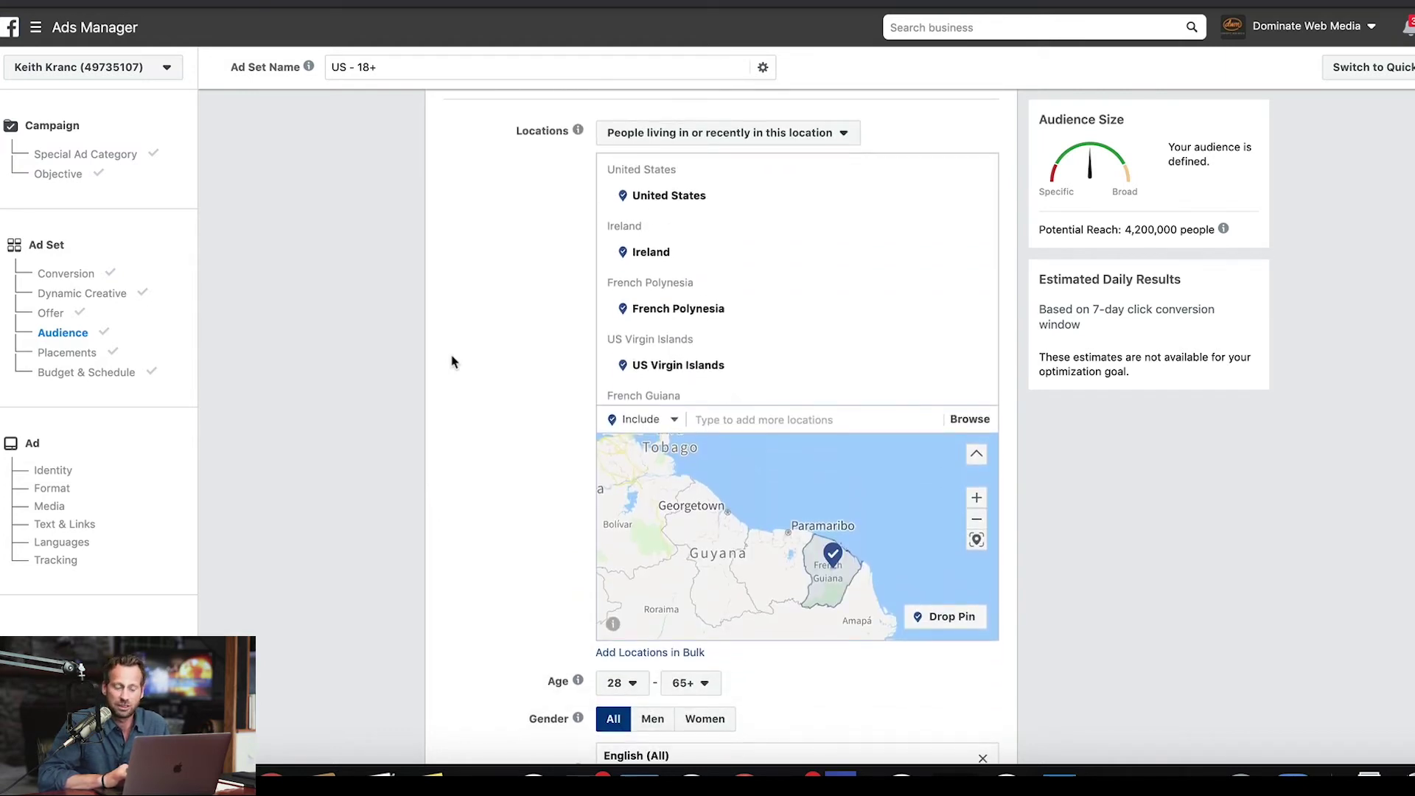
pyautogui.scroll(-3, 452, 361)
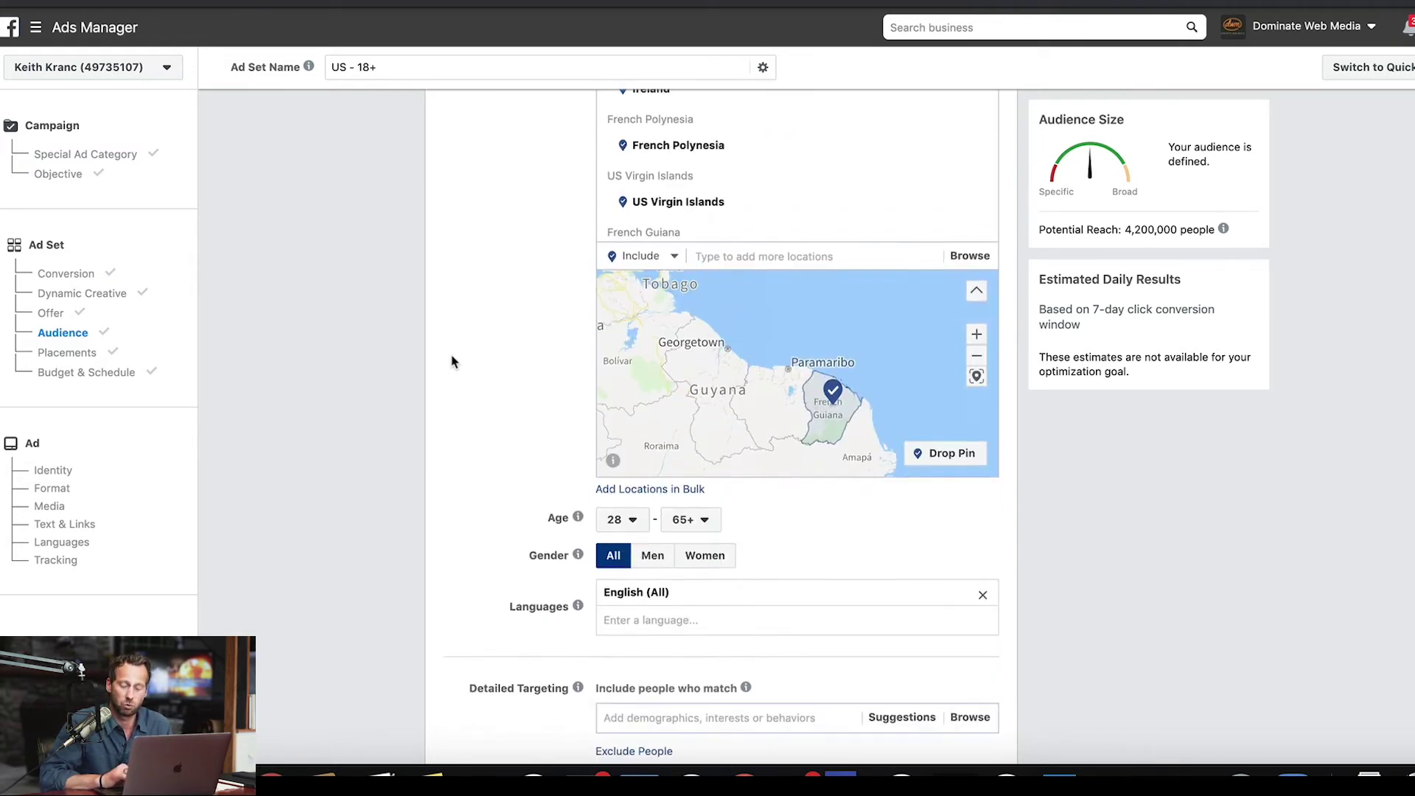
pyautogui.scroll(-4, 452, 361)
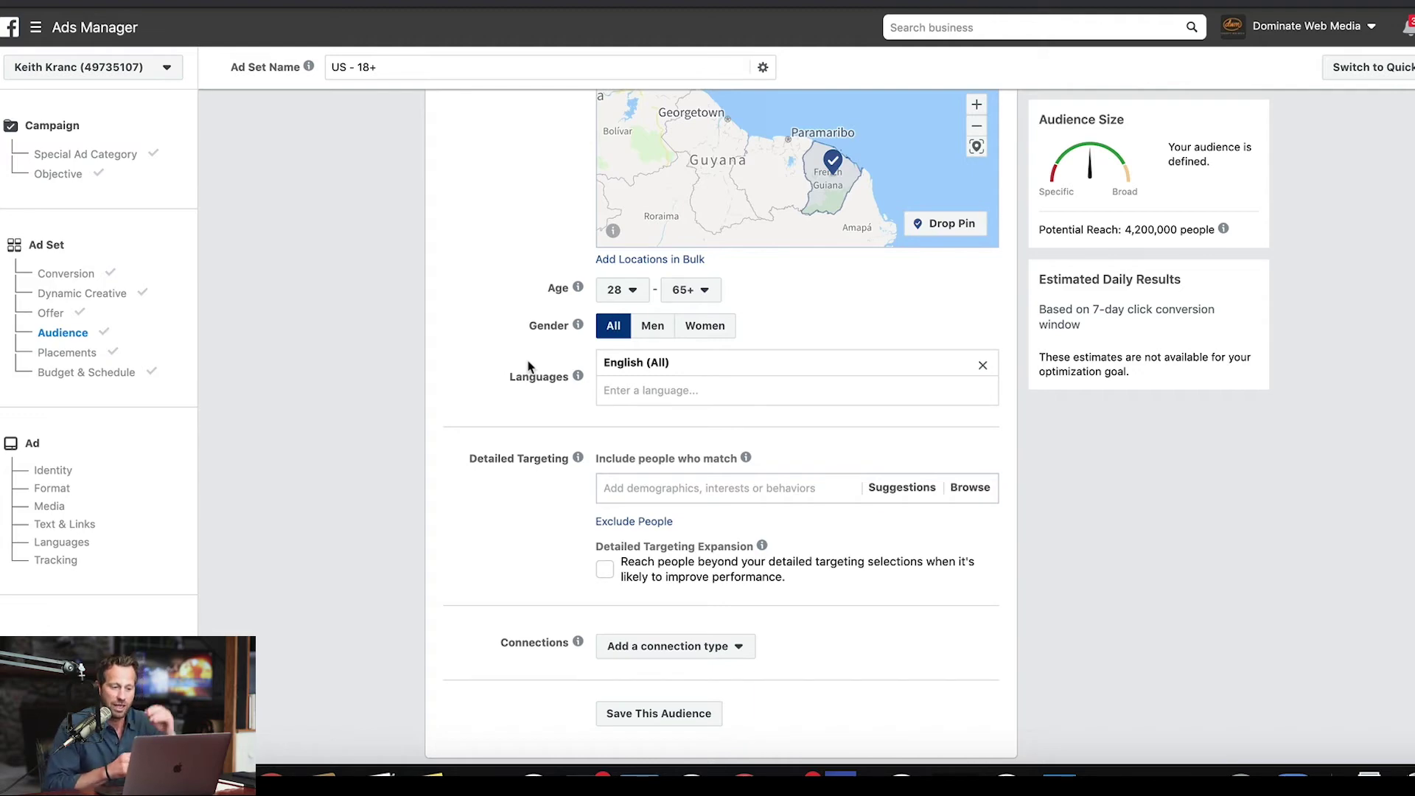
pyautogui.scroll(10, 528, 366)
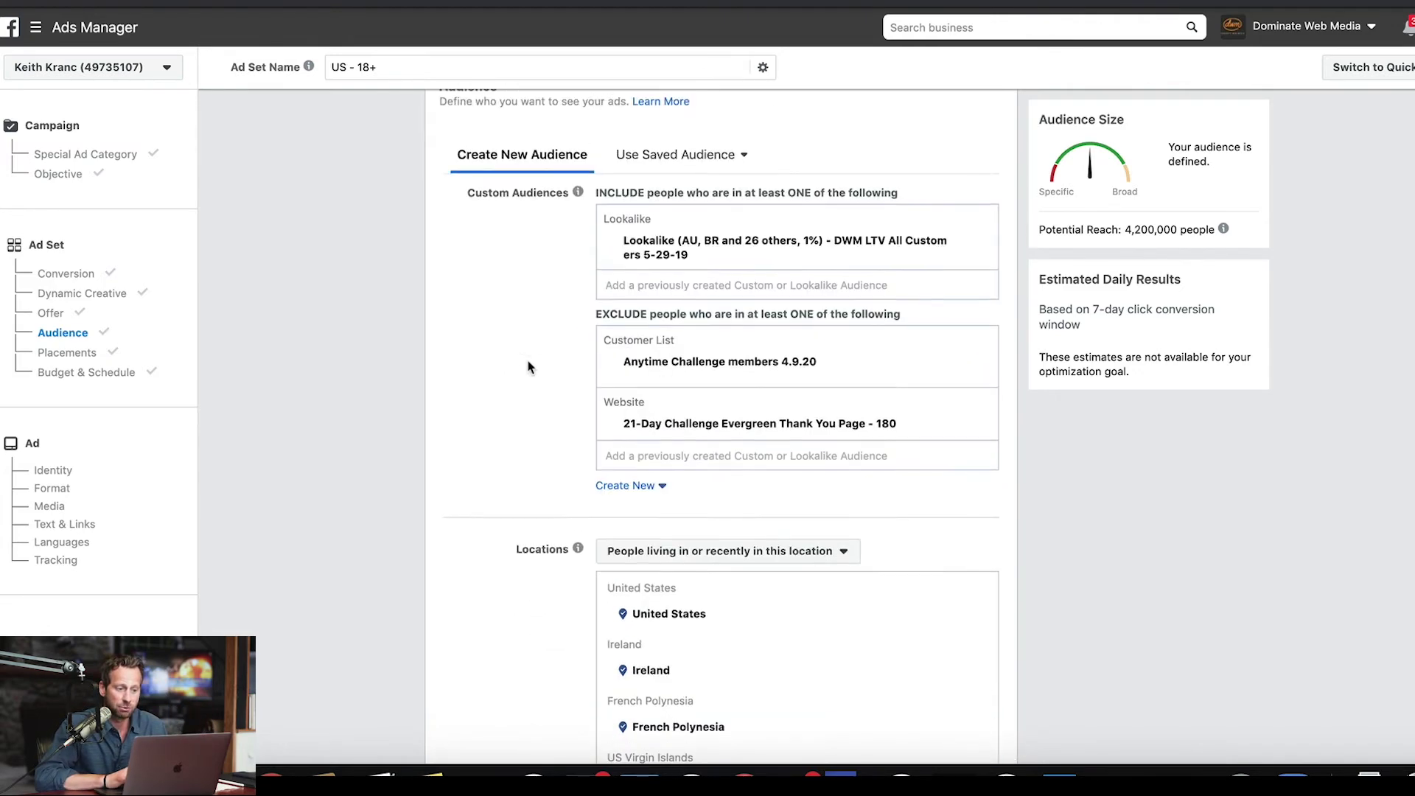
pyautogui.scroll(-2, 528, 366)
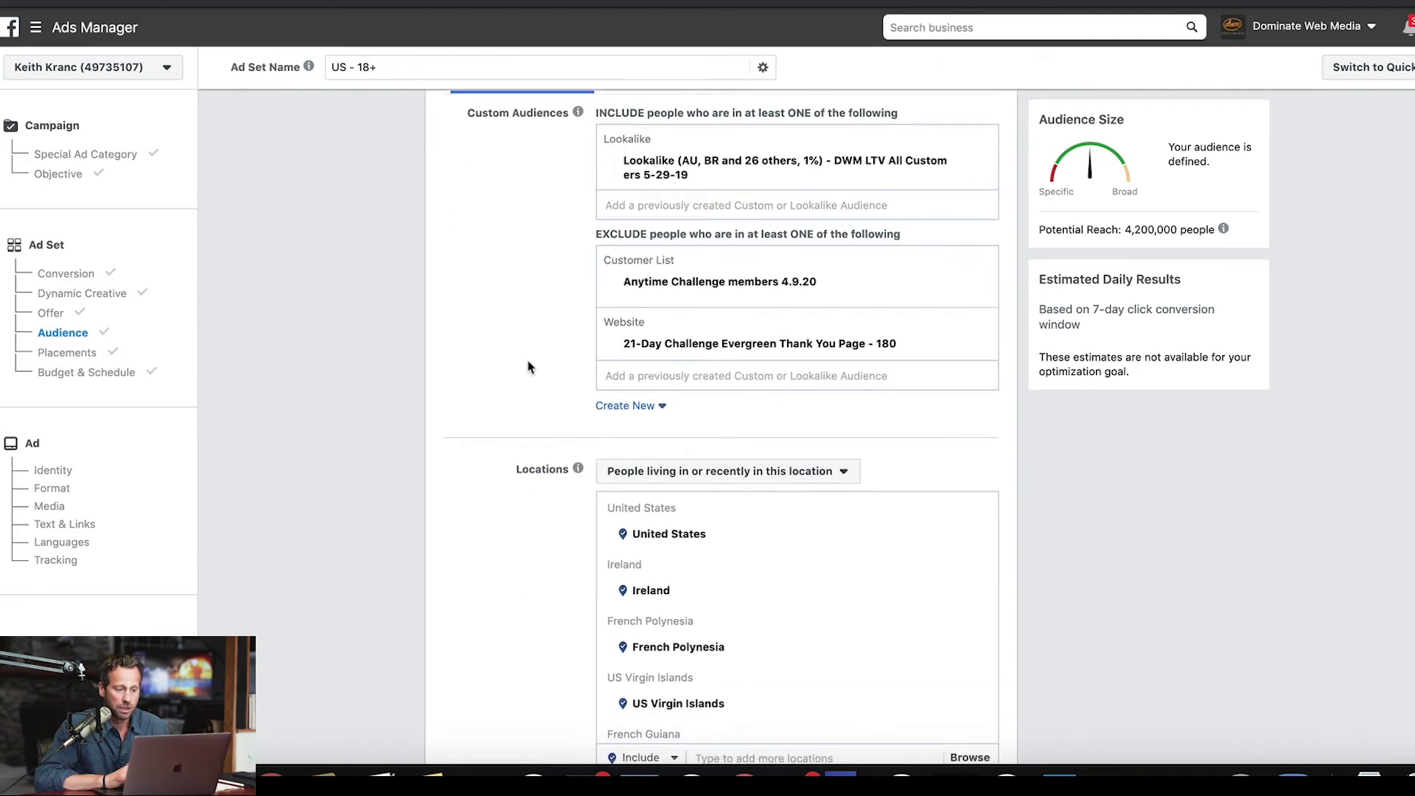
pyautogui.scroll(1, 528, 367)
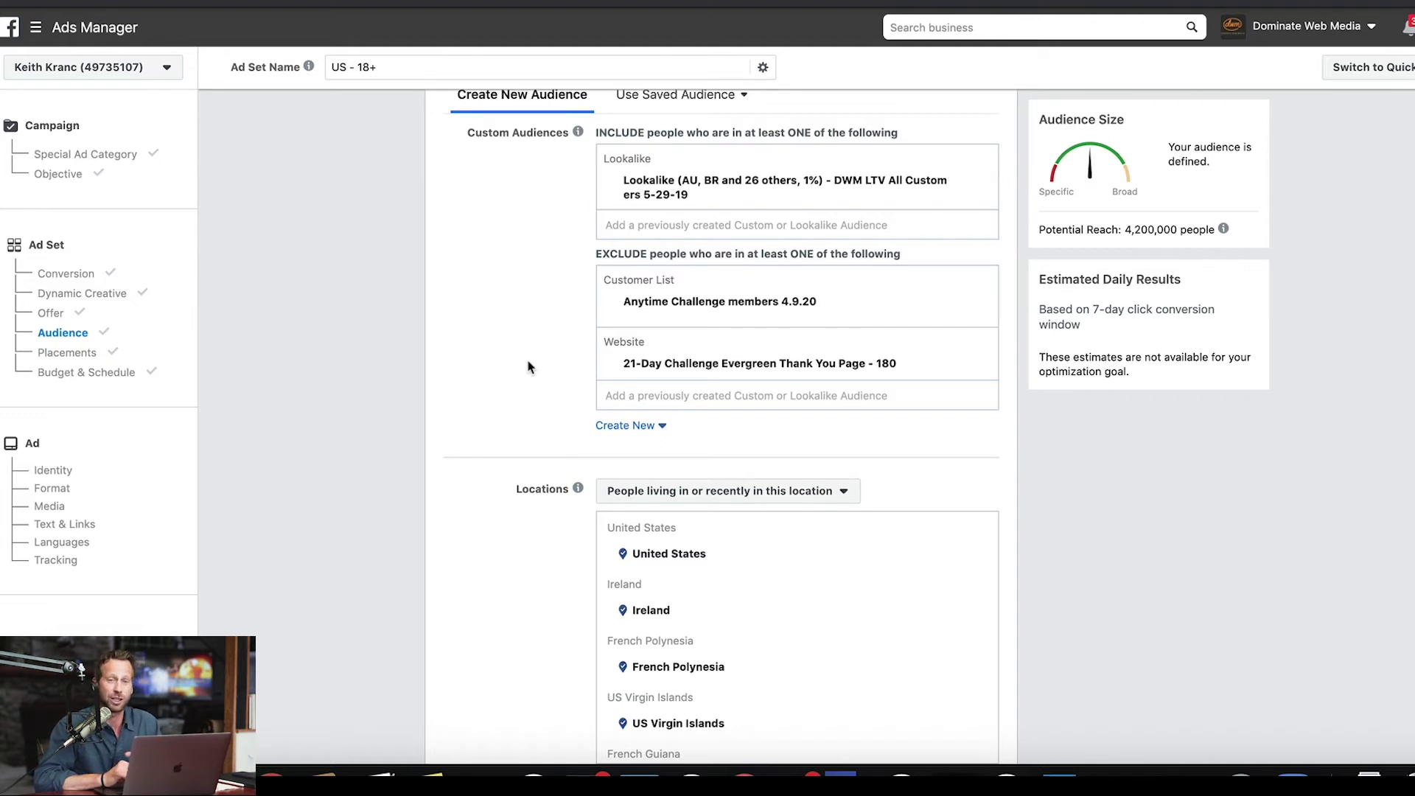
# Remove the DWM LTV All Customers 1% lookalike from the included audiences and check the potential reach and remaining targeting
pyautogui.click(983, 182)
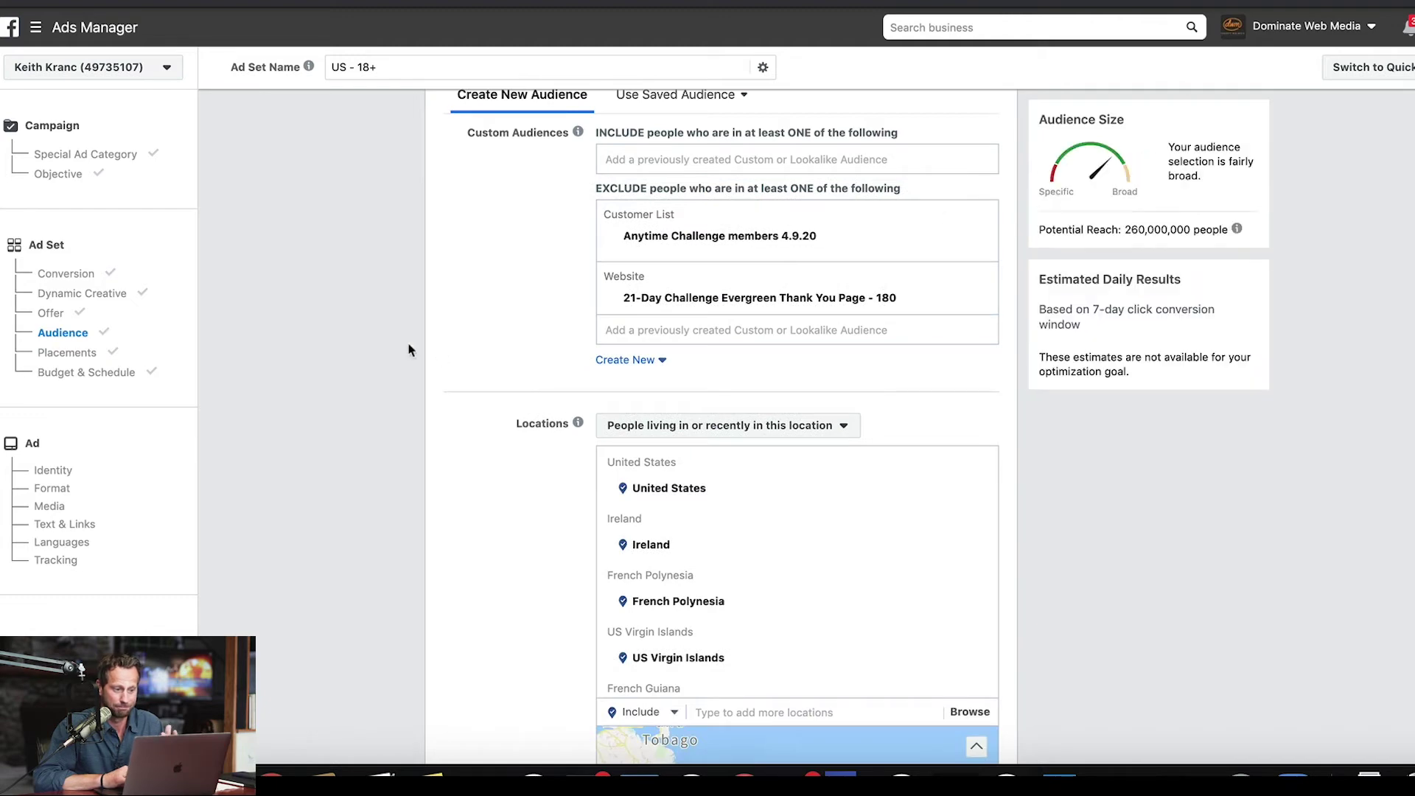
pyautogui.scroll(-3, 486, 398)
pyautogui.scroll(7, 508, 431)
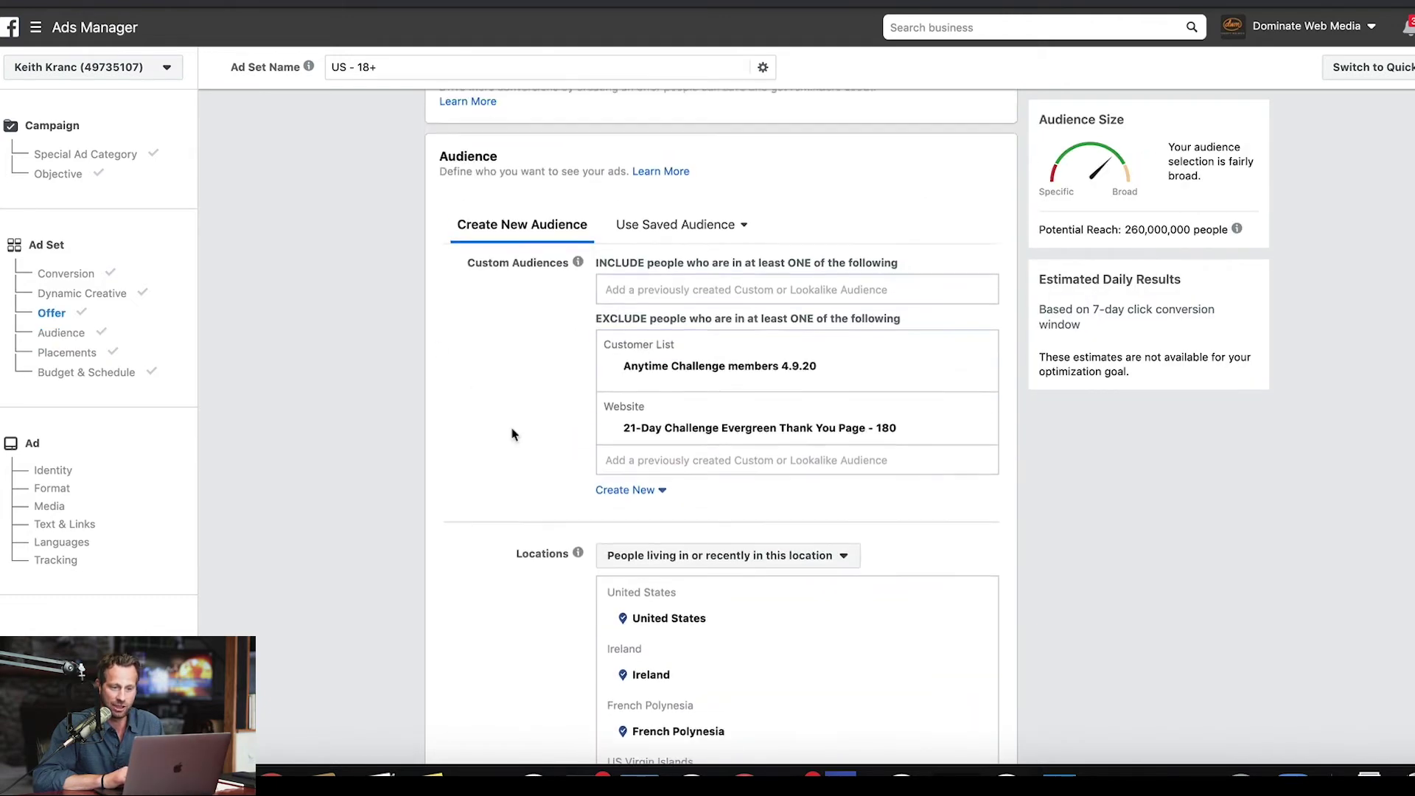
pyautogui.scroll(-4, 642, 398)
pyautogui.moveTo(1125, 229); pyautogui.dragTo(1213, 229)
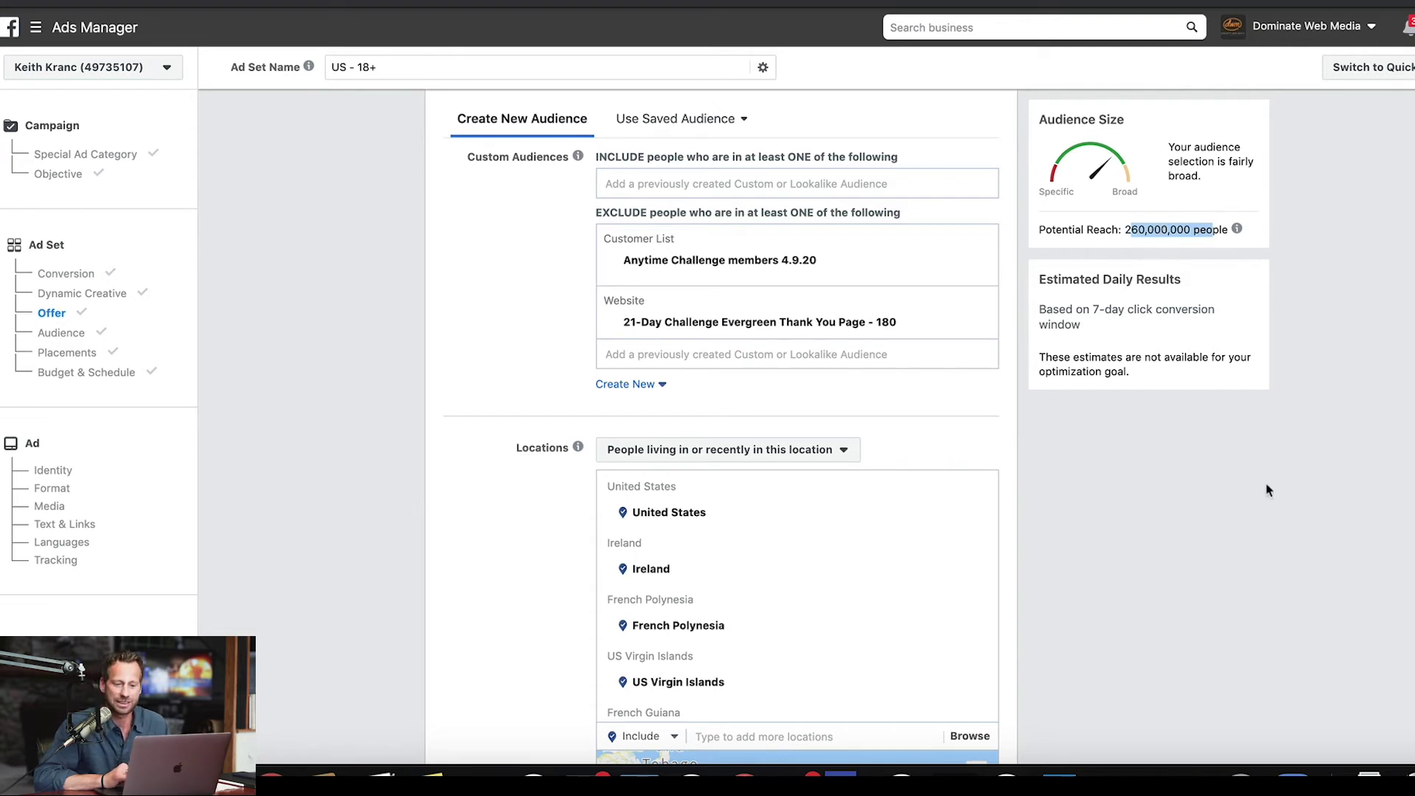
pyautogui.click(1155, 561)
pyautogui.scroll(-3, 435, 544)
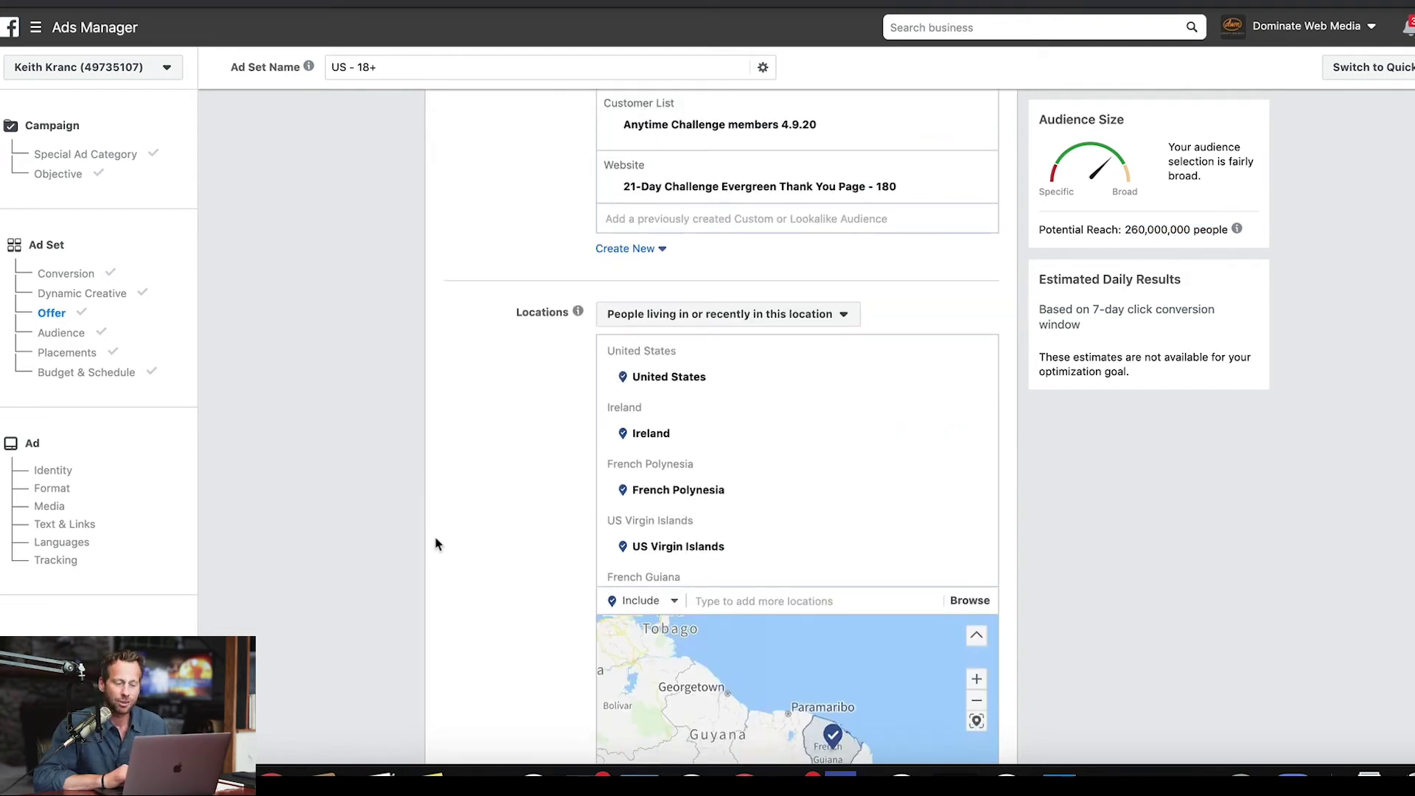
pyautogui.scroll(-4, 435, 545)
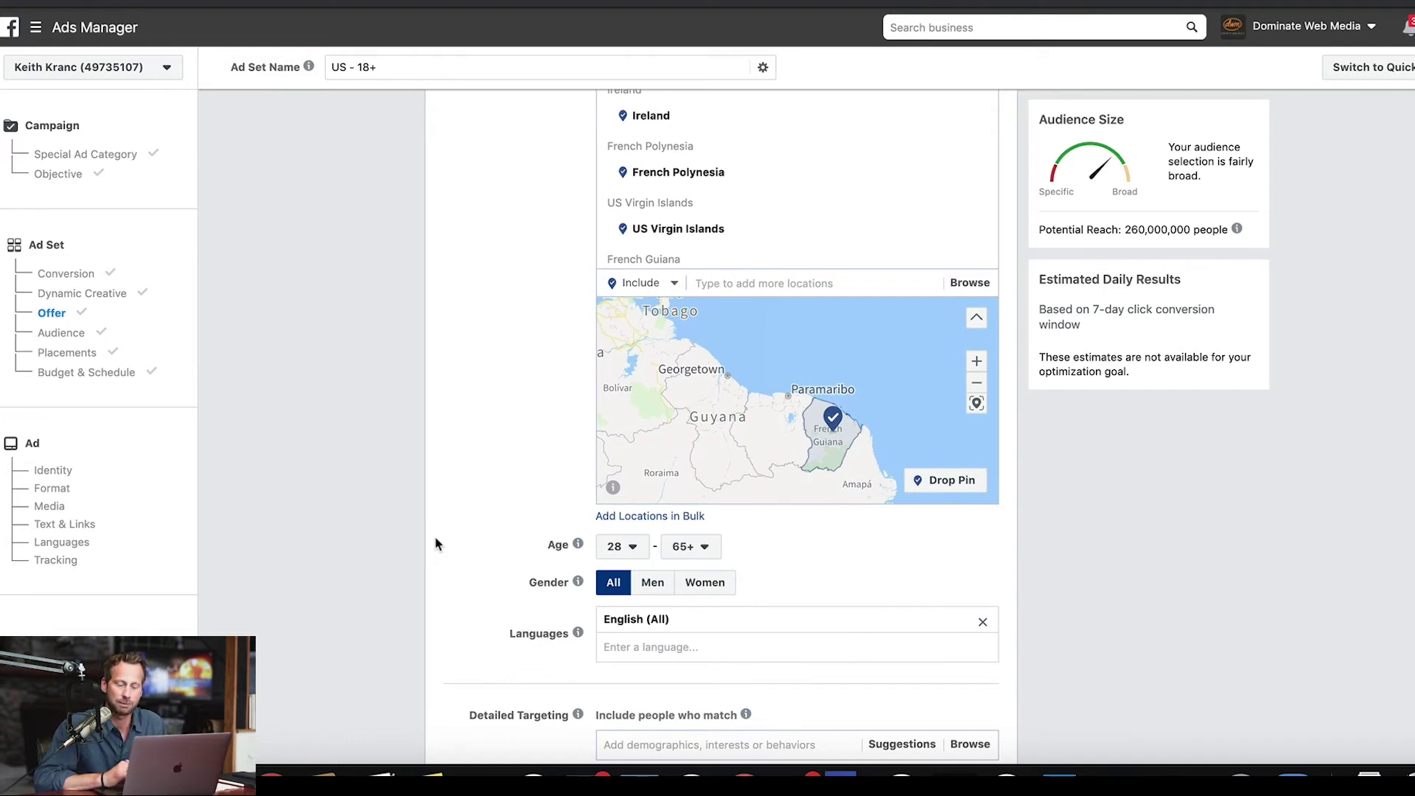
# Review the potential reach with no included audience, along with the exclusions, locations, age, gender and language settings
pyautogui.scroll(3, 435, 544)
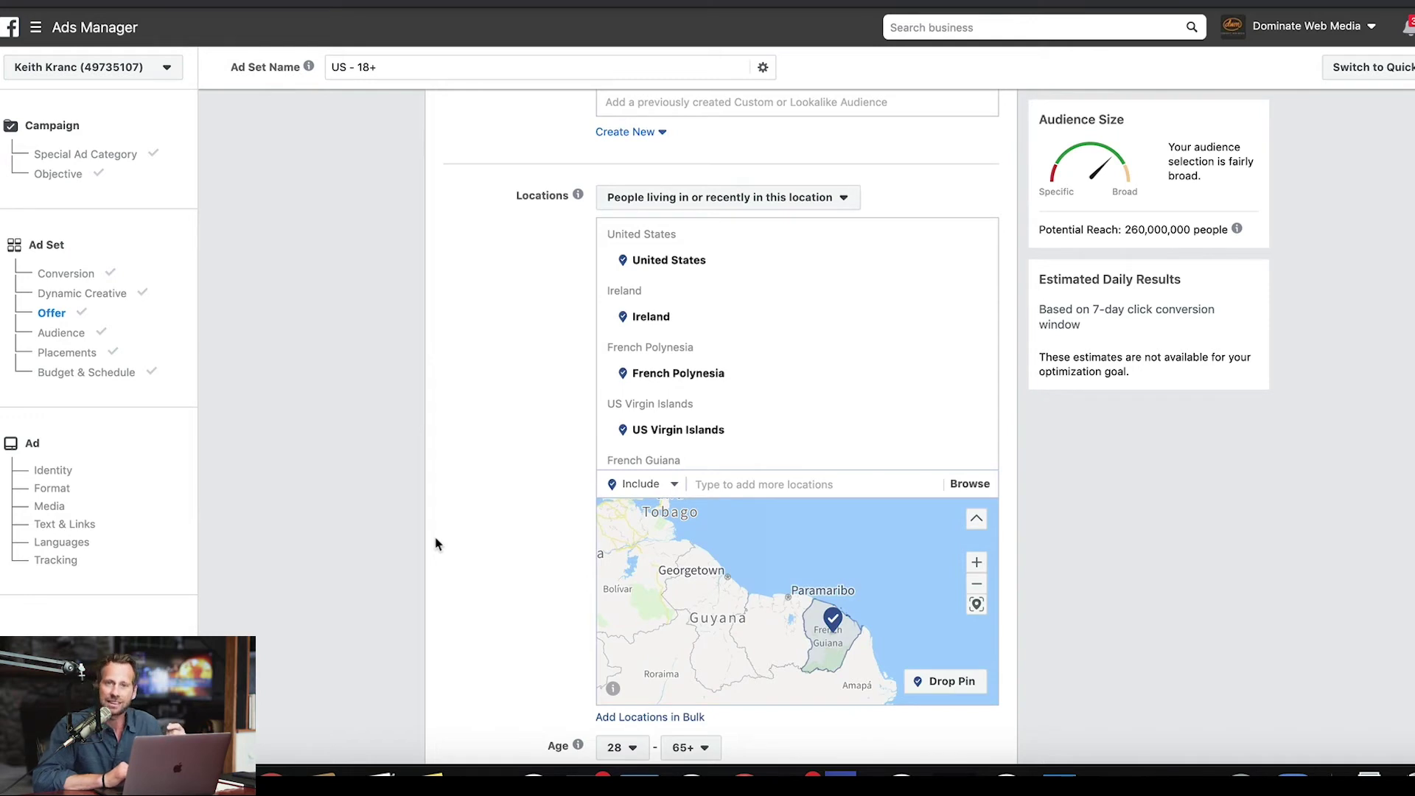
pyautogui.scroll(3, 435, 544)
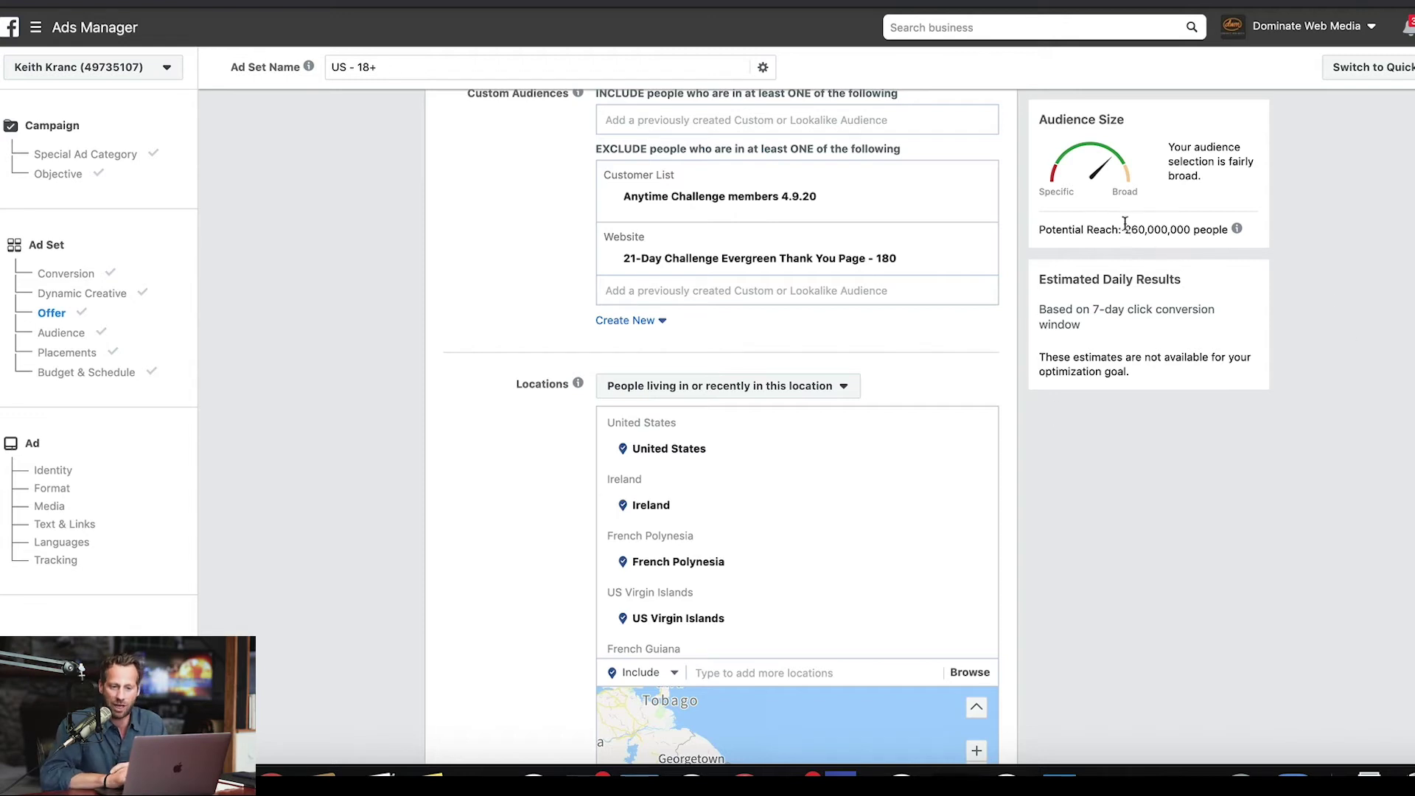
pyautogui.moveTo(1126, 229); pyautogui.dragTo(1188, 233)
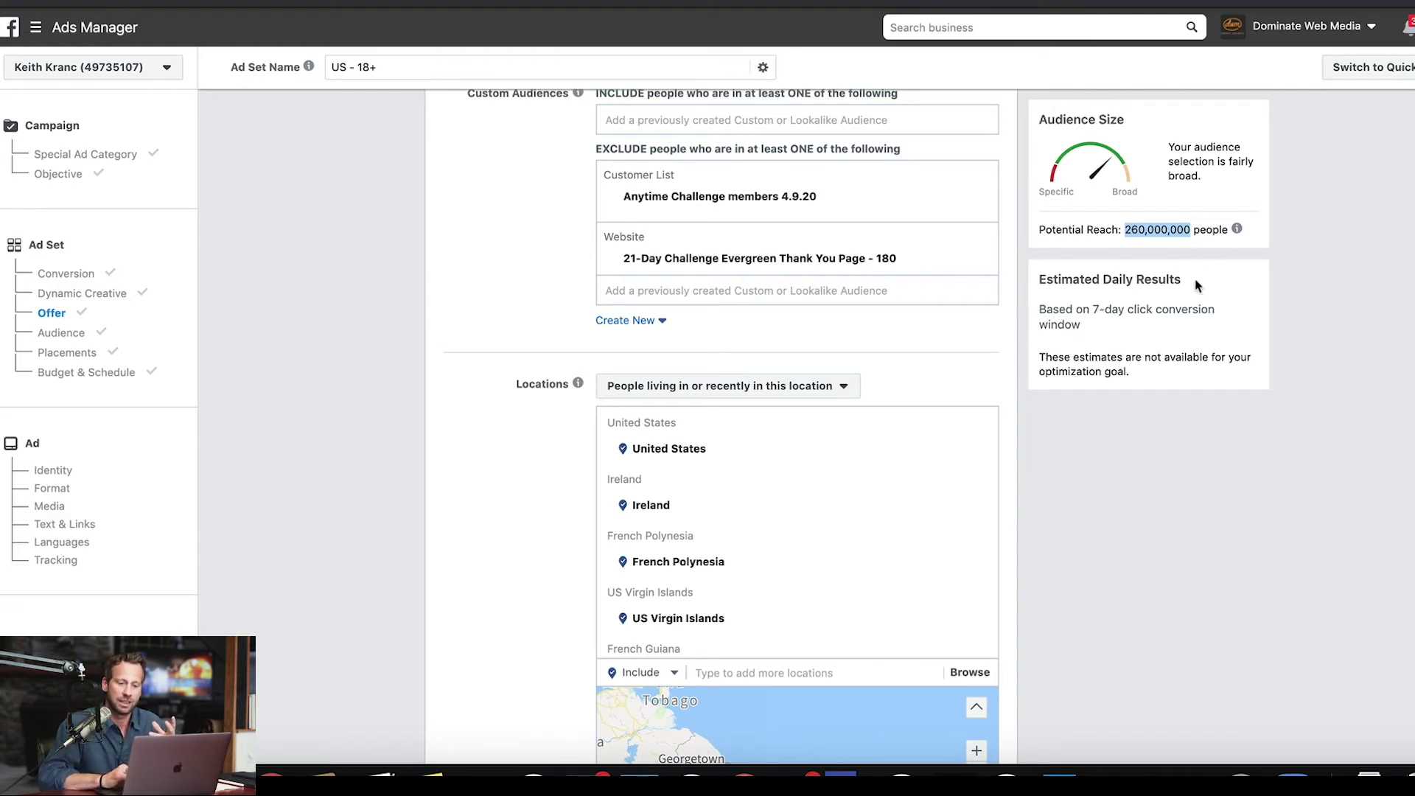
pyautogui.click(1266, 277)
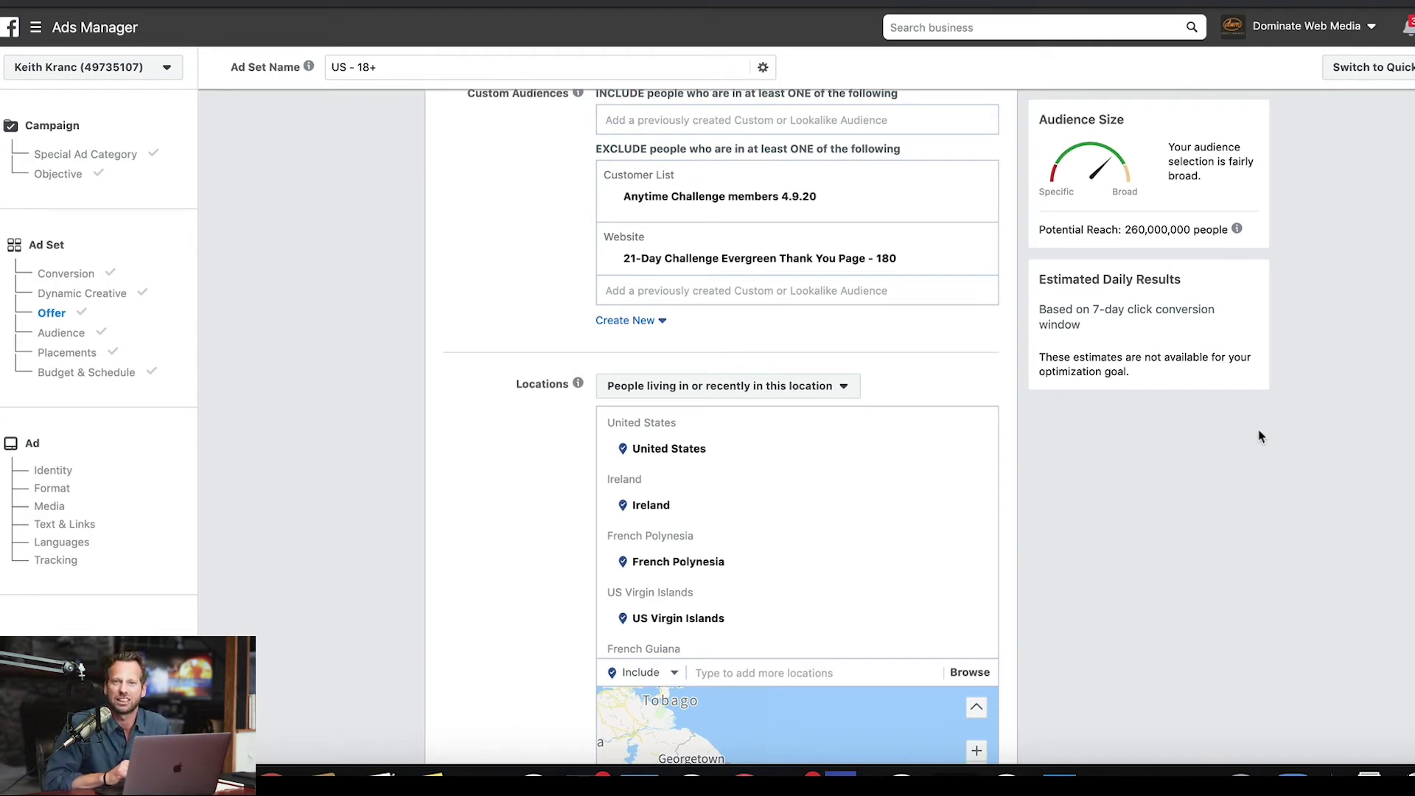
pyautogui.scroll(-5, 1260, 437)
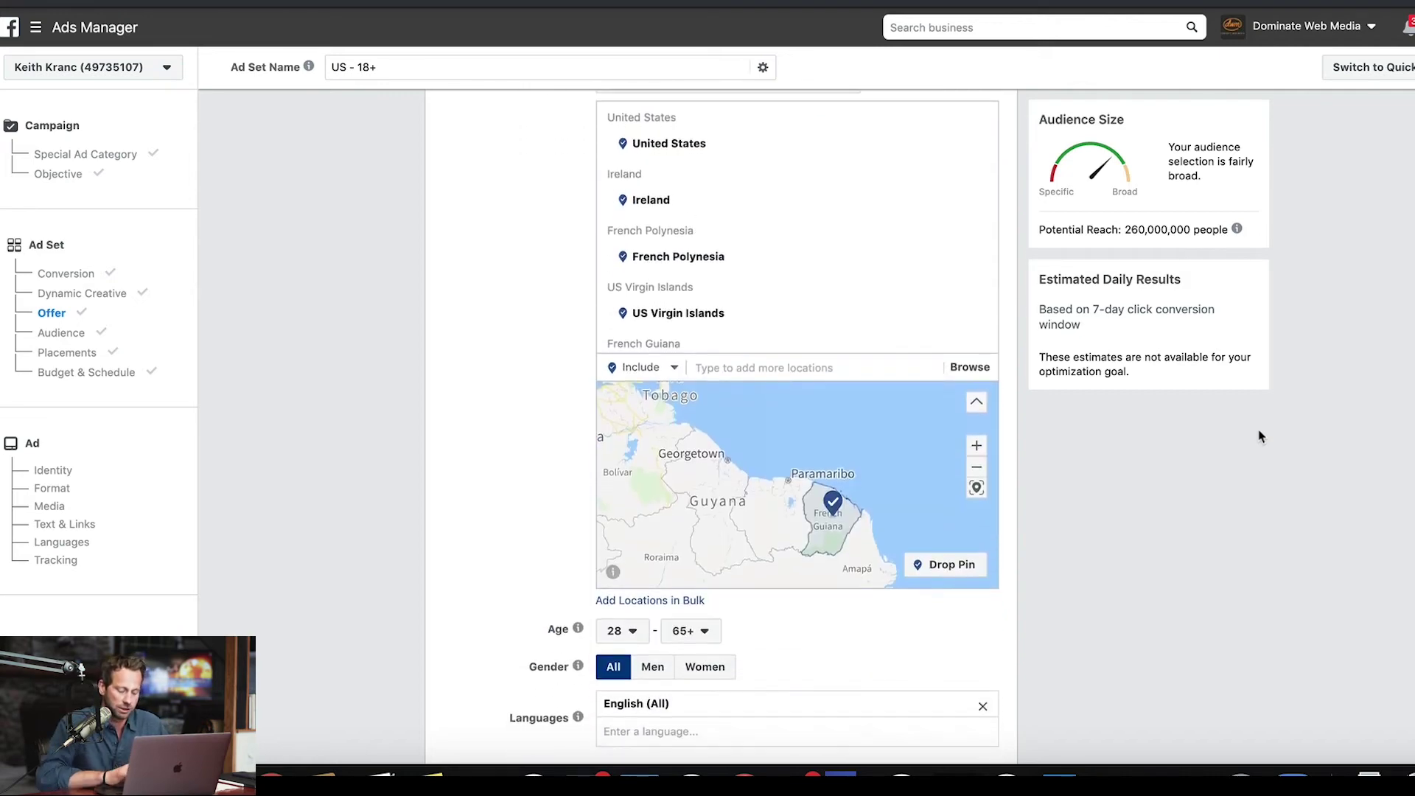
pyautogui.scroll(8, 1259, 437)
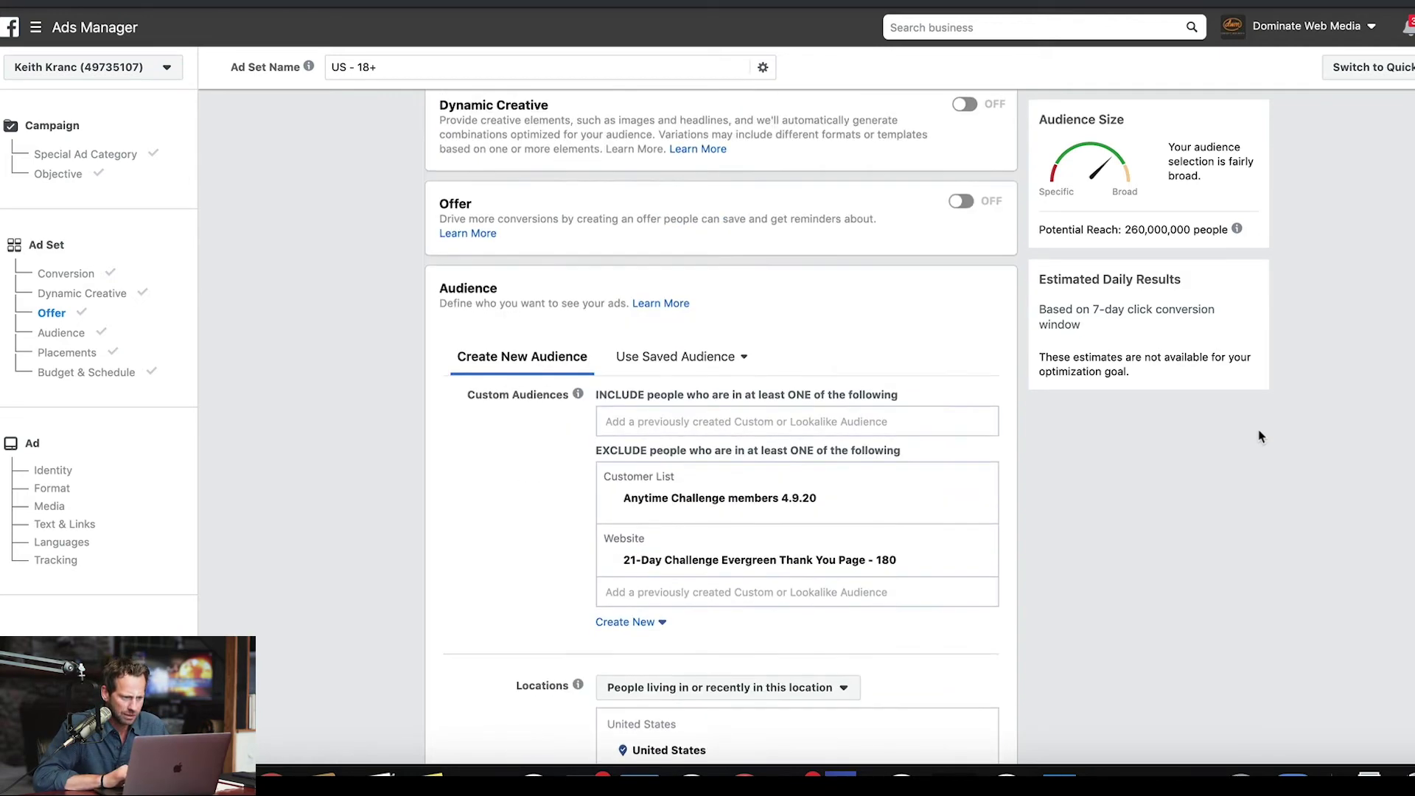
pyautogui.scroll(-1, 1260, 436)
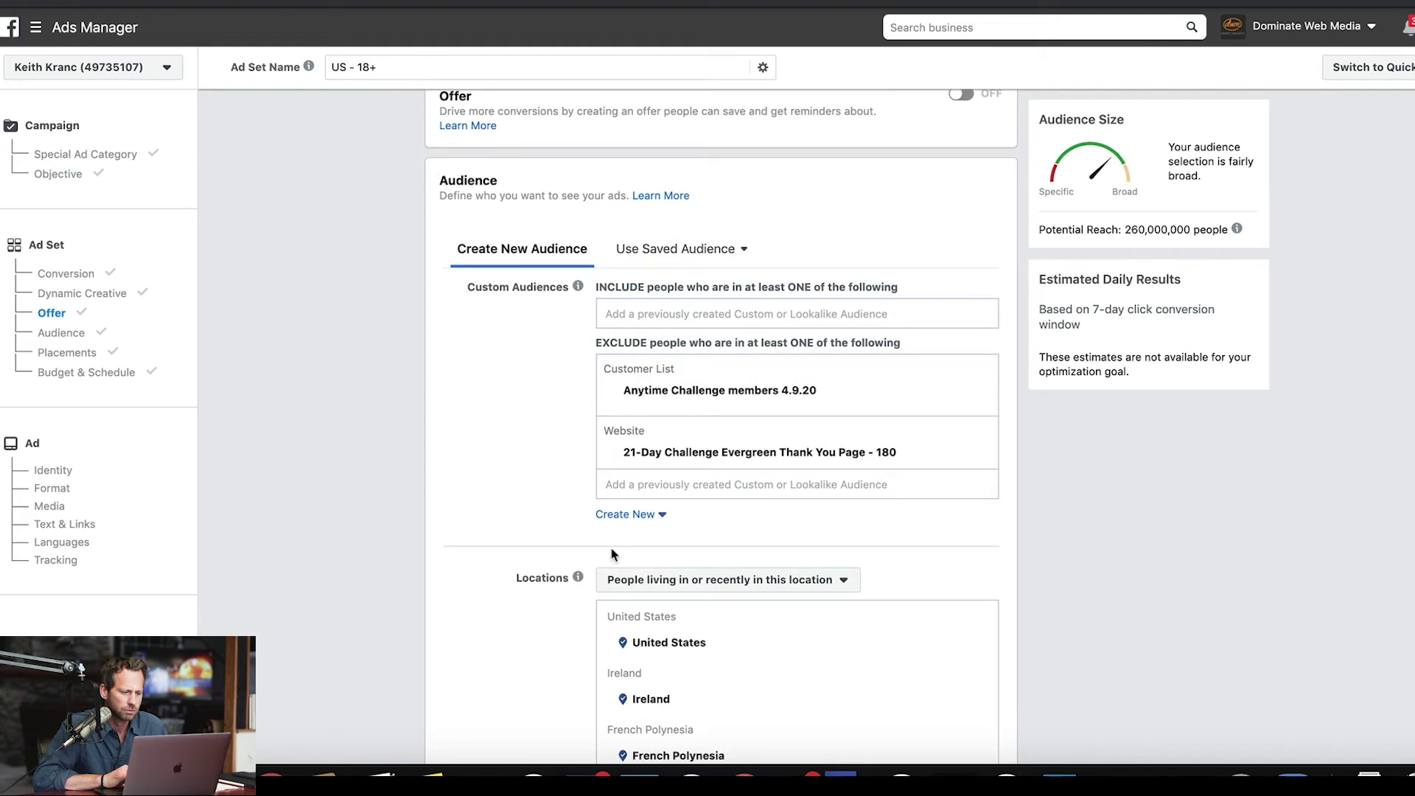
pyautogui.scroll(-2, 547, 435)
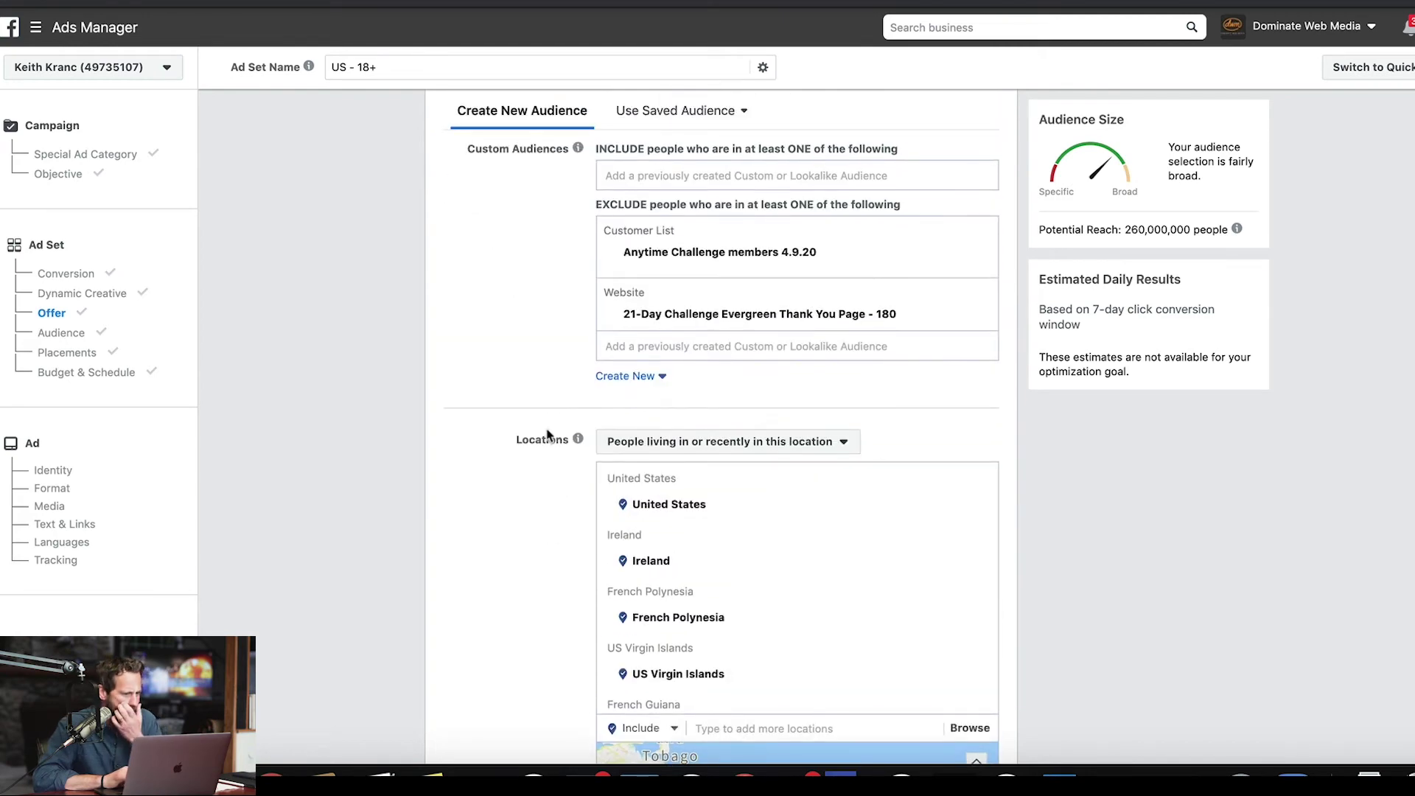
pyautogui.scroll(-2, 535, 432)
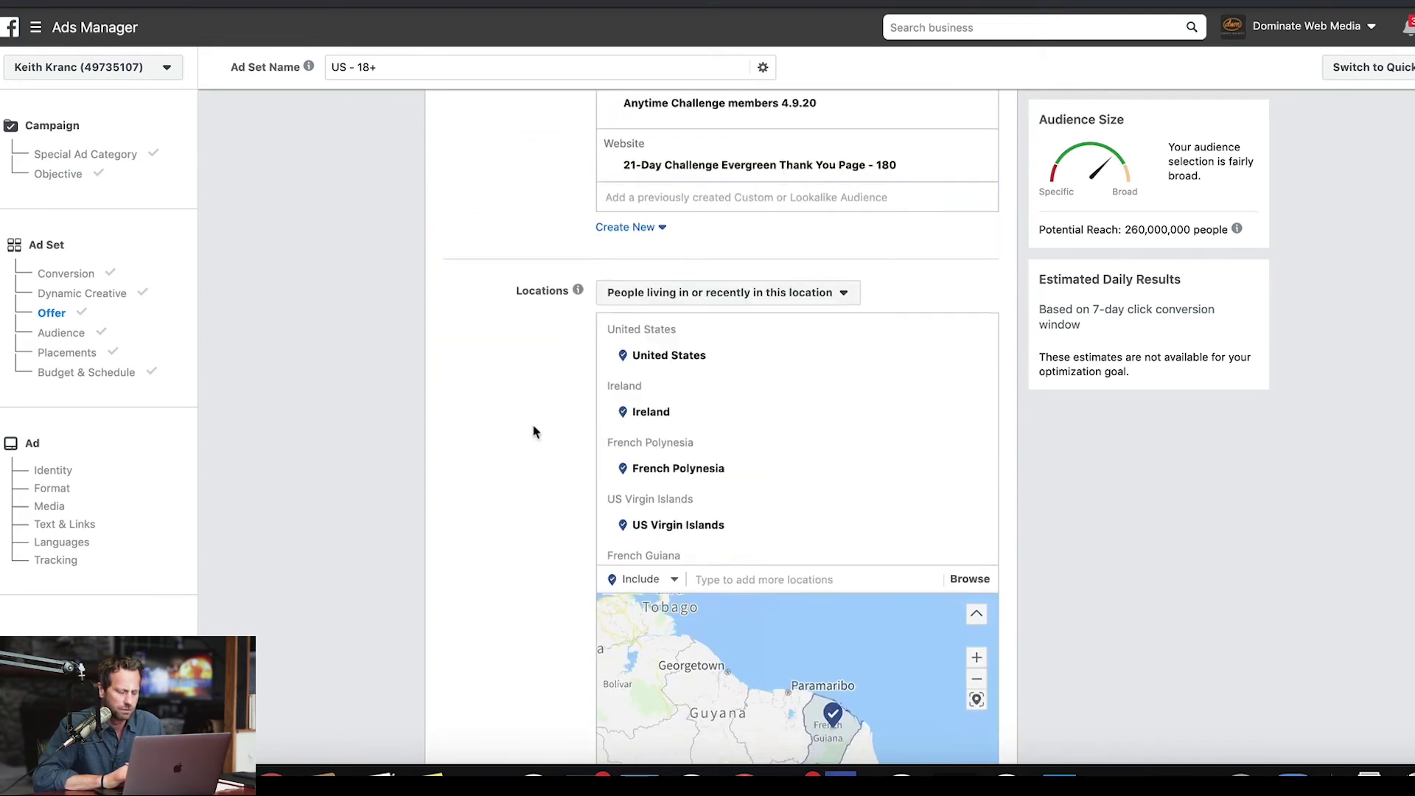
# Include the 1% lookalike (AU, BR and 26 others) of DWM LTV All Customers 5-29-19 in the ad set's custom audiences
pyautogui.scroll(7, 534, 432)
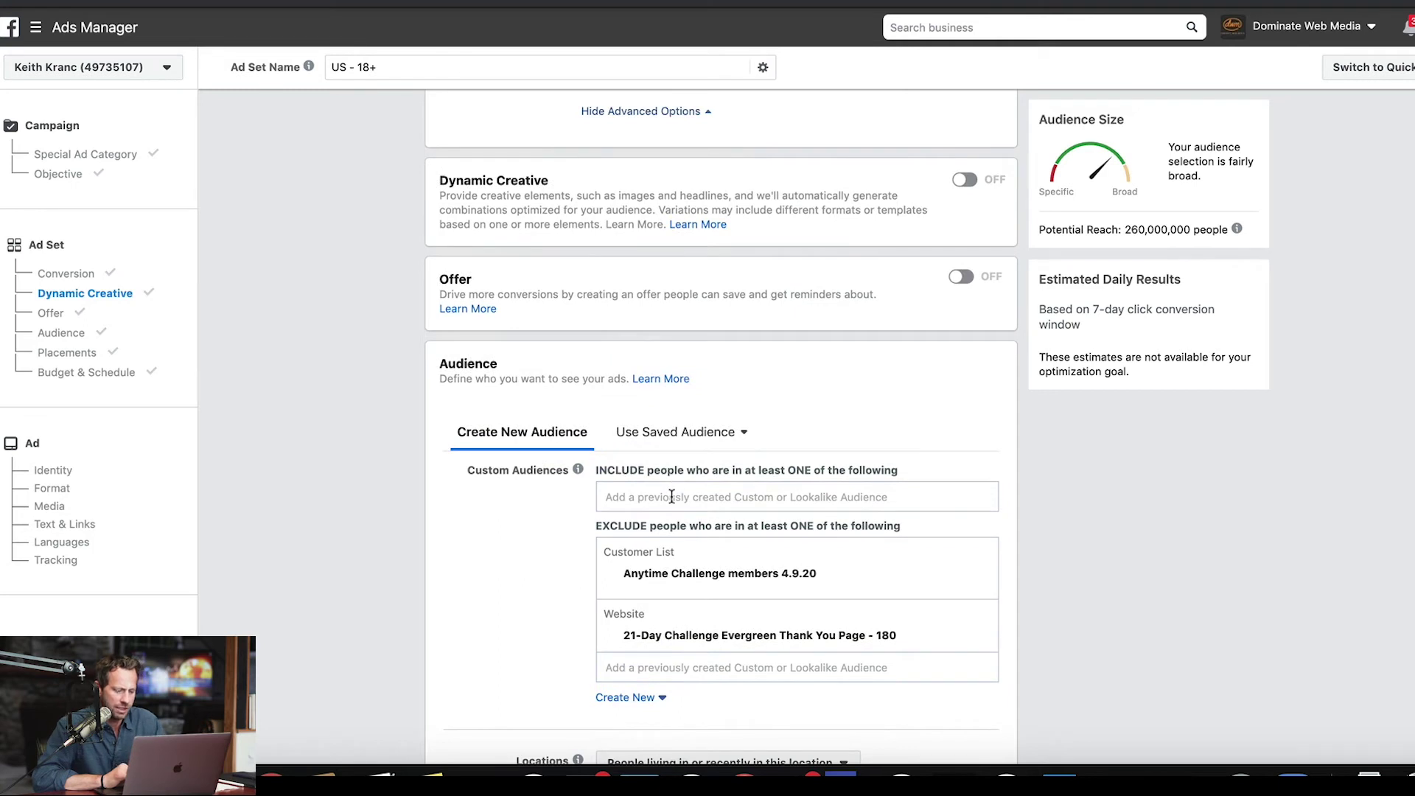
pyautogui.click(671, 497)
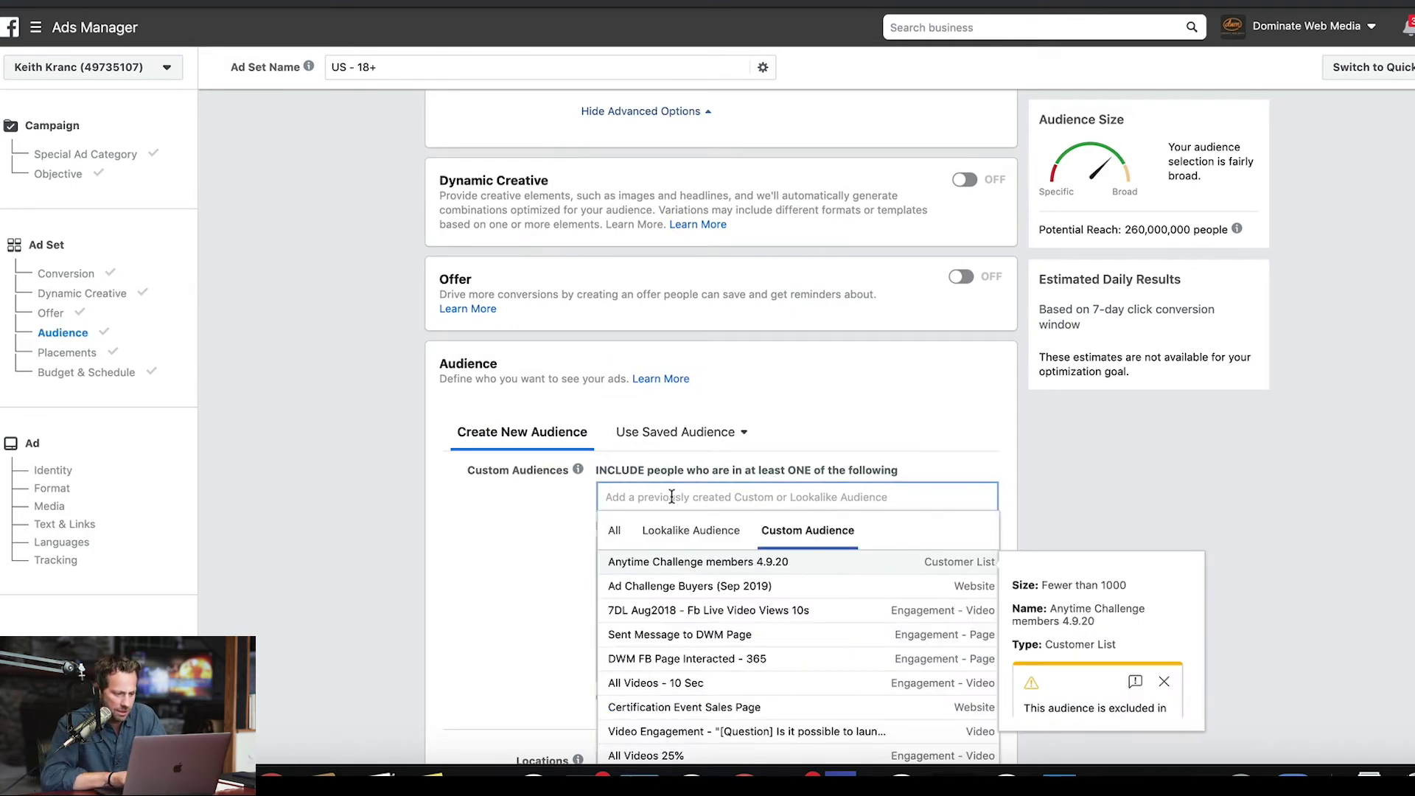
pyautogui.write('ltv')
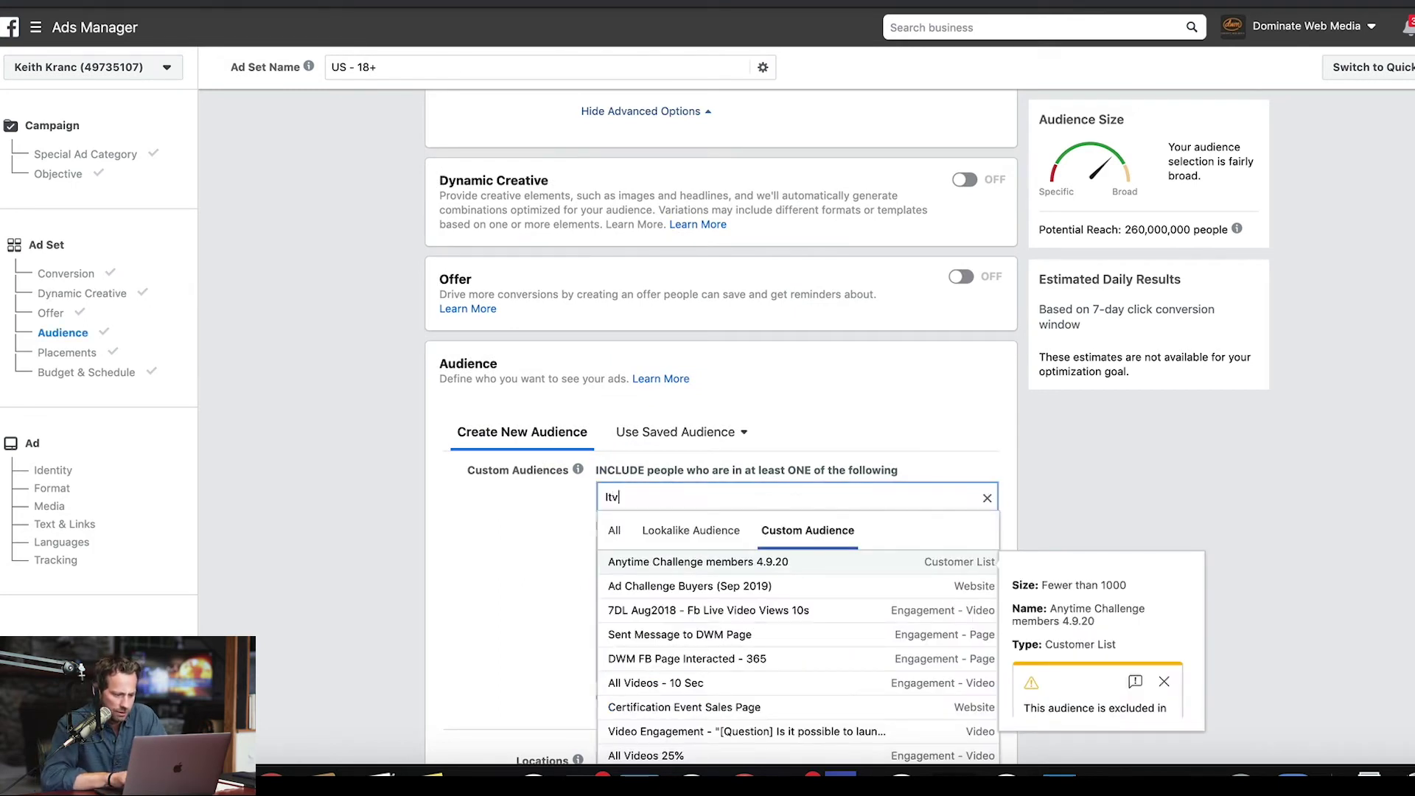
pyautogui.press('BackSpace')
pyautogui.press('BackSpace')
pyautogui.press('BackSpace')
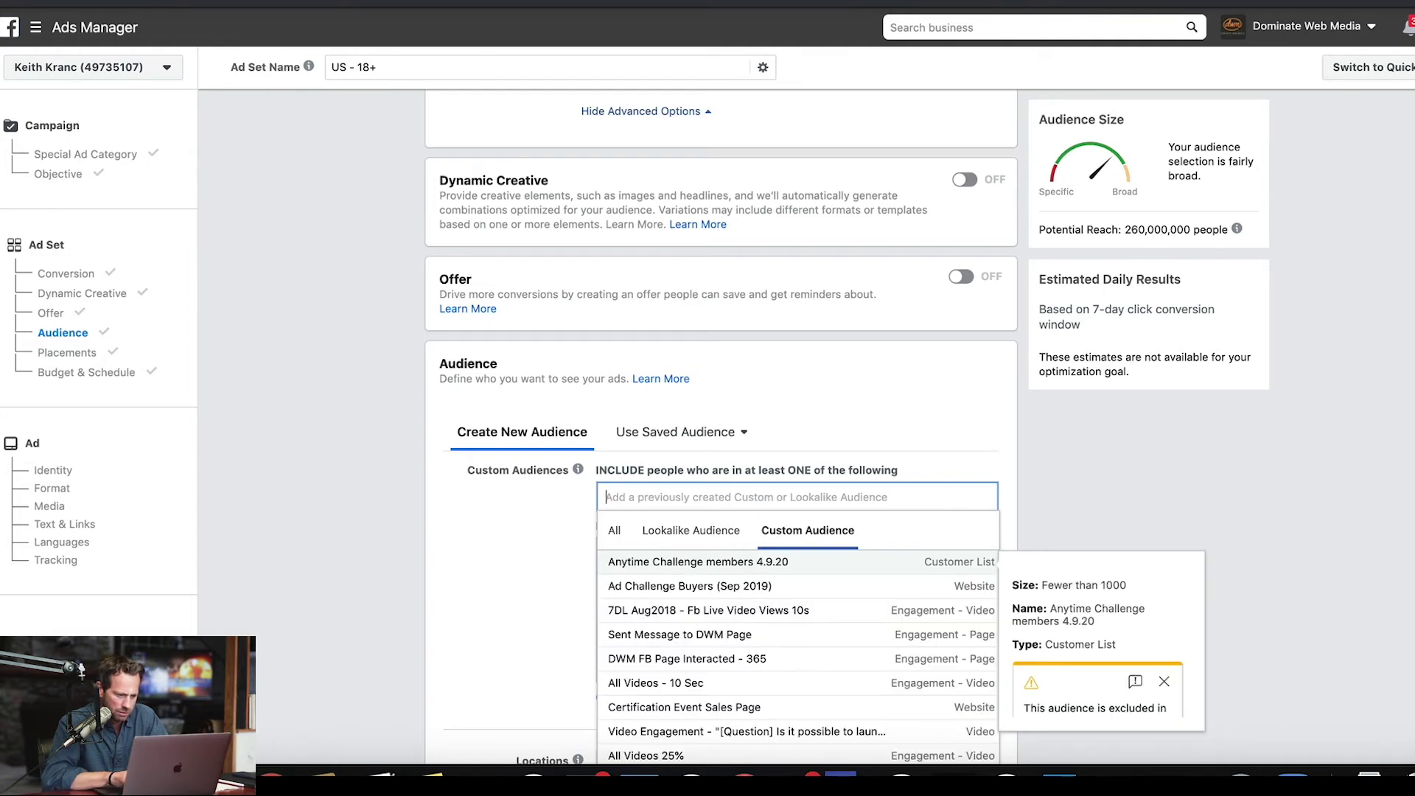
pyautogui.write('dwm ltv')
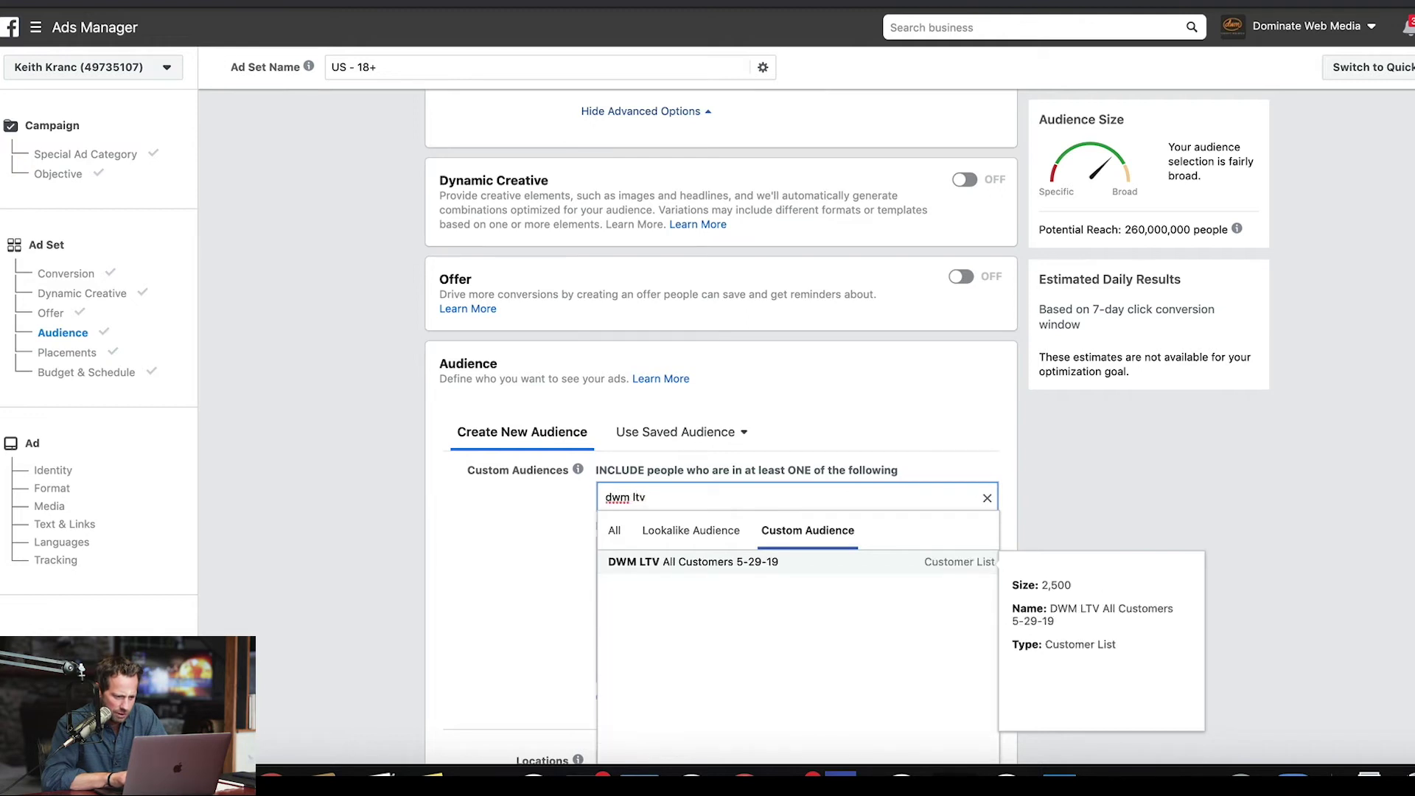
pyautogui.click(705, 534)
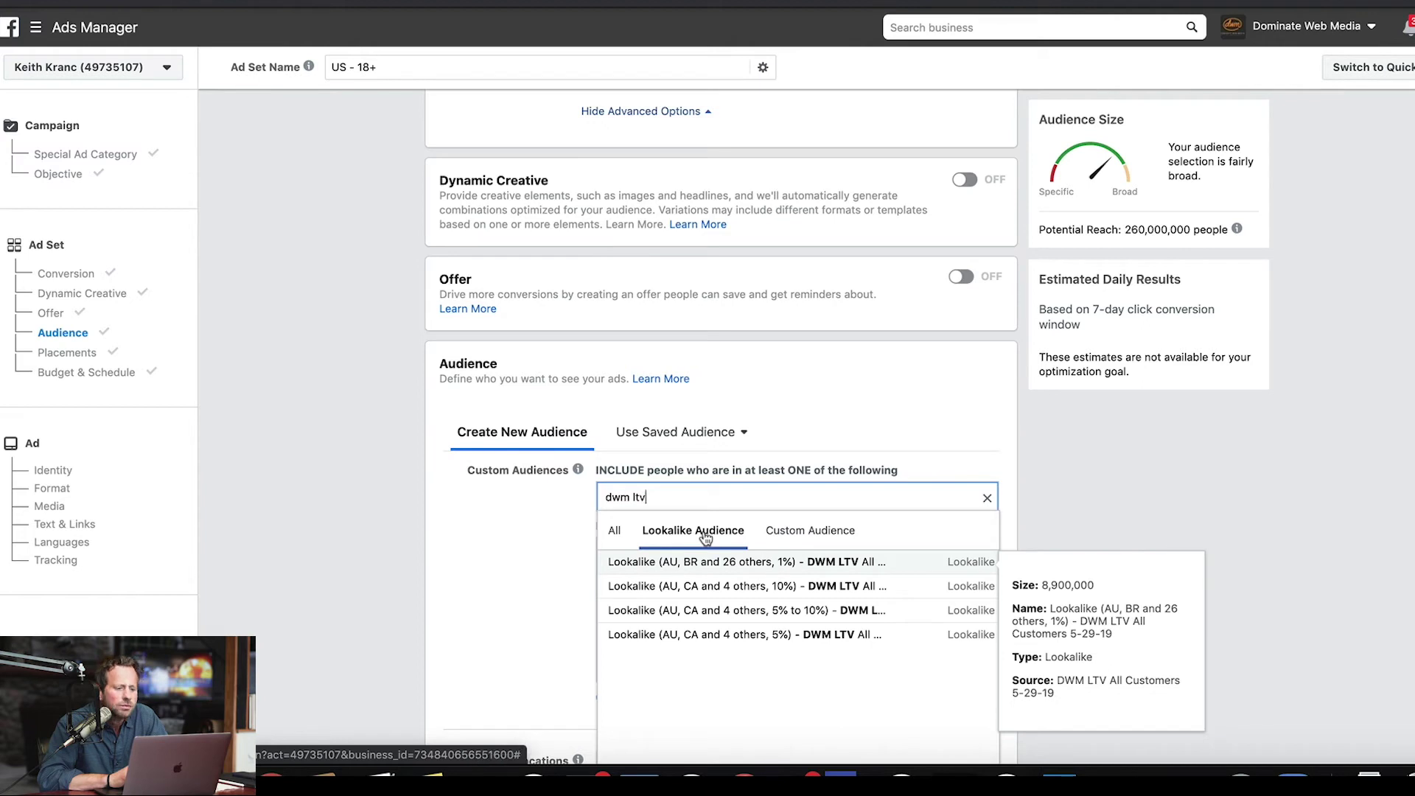
pyautogui.click(784, 564)
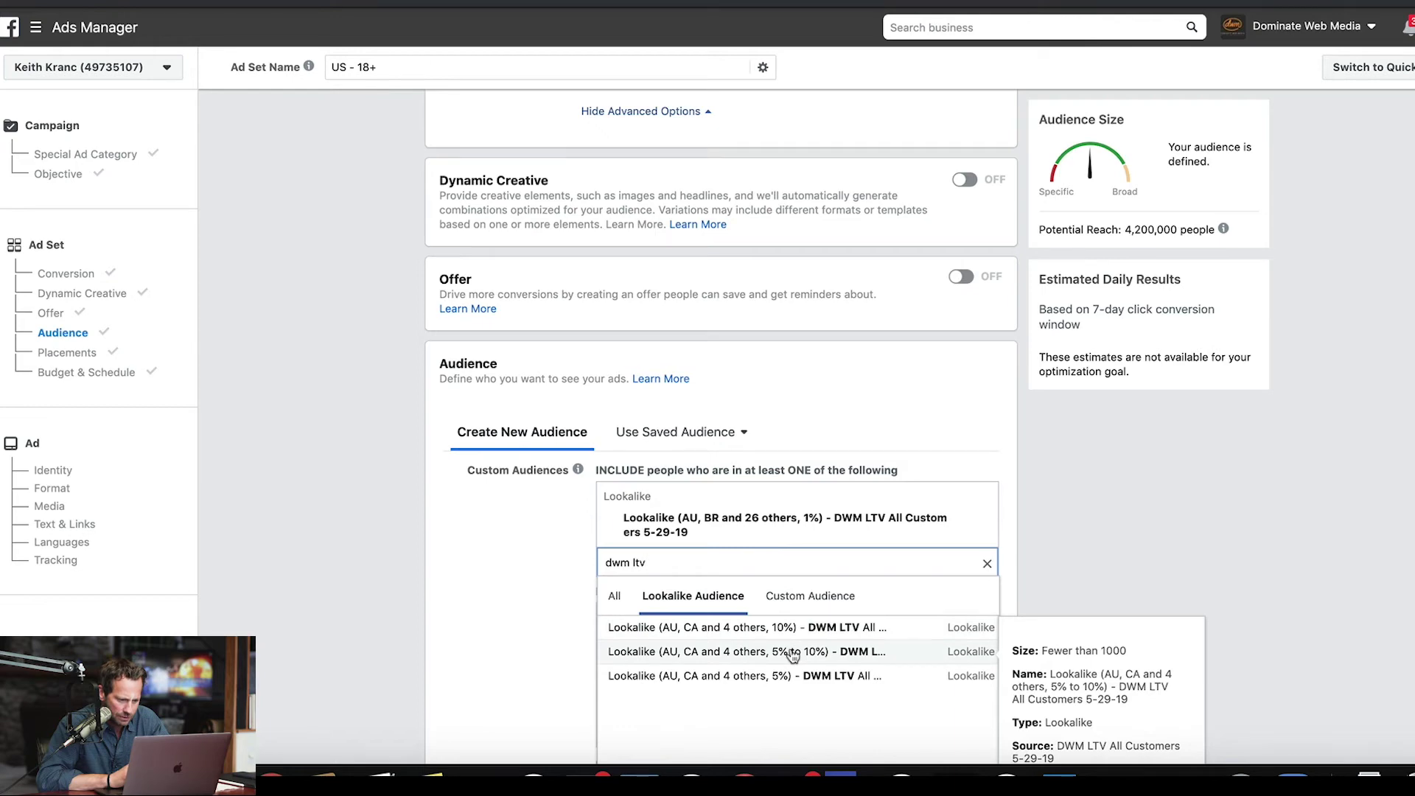
# Also include the 5% and 10% lookalikes (AU, CA and 4 others) of DWM LTV All Customers 5-29-19 and check the potential reach
pyautogui.click(793, 675)
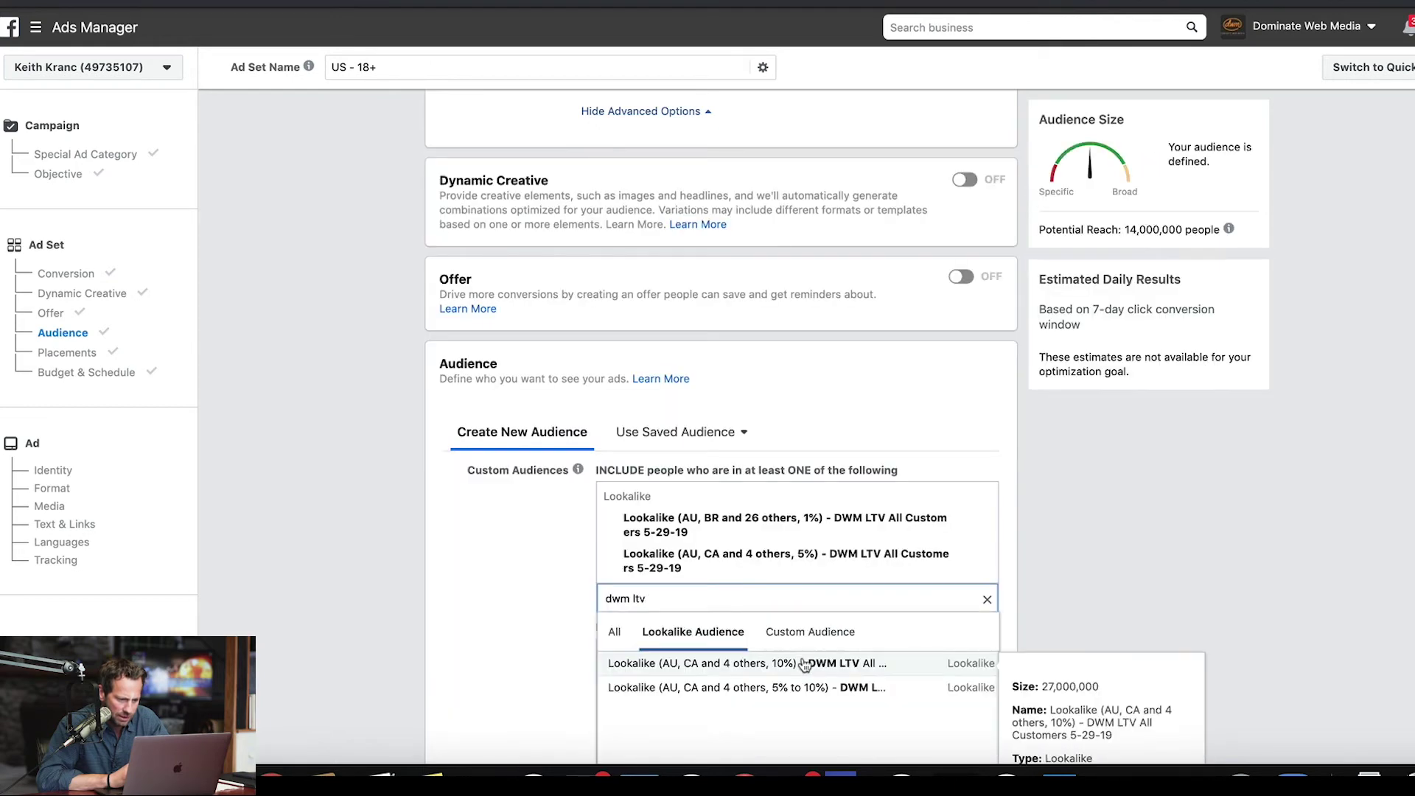
pyautogui.click(804, 663)
pyautogui.click(525, 564)
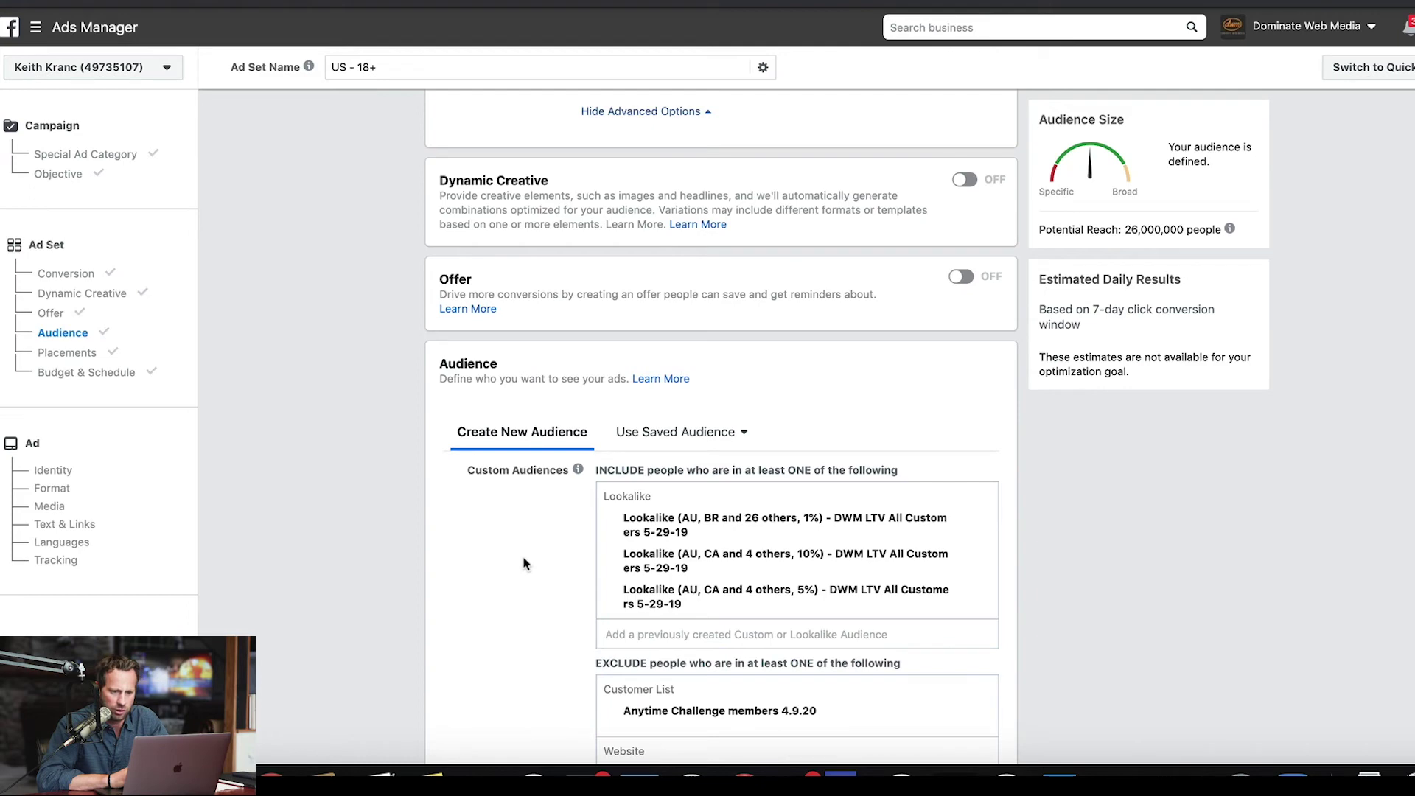
pyautogui.scroll(-2, 1144, 529)
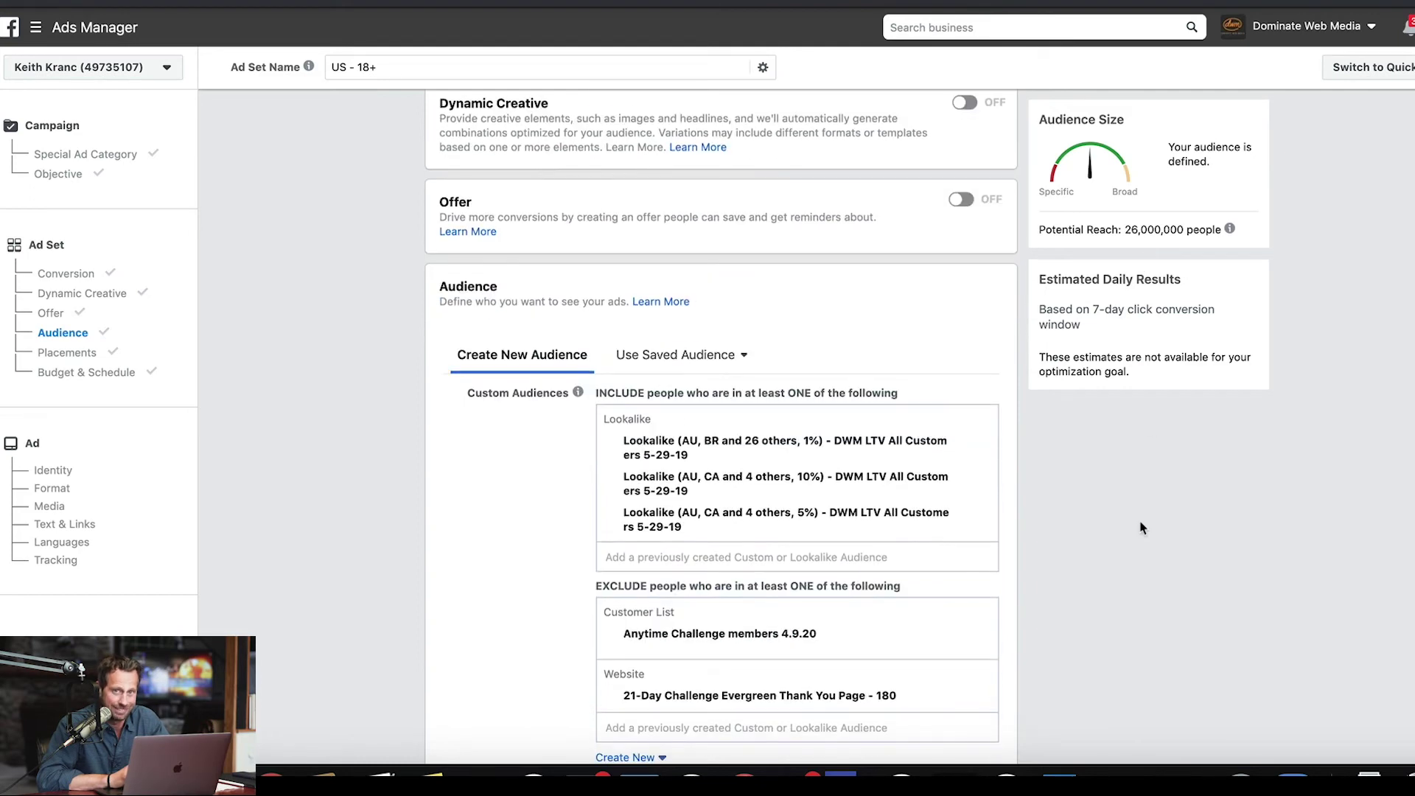
pyautogui.scroll(-2, 1142, 528)
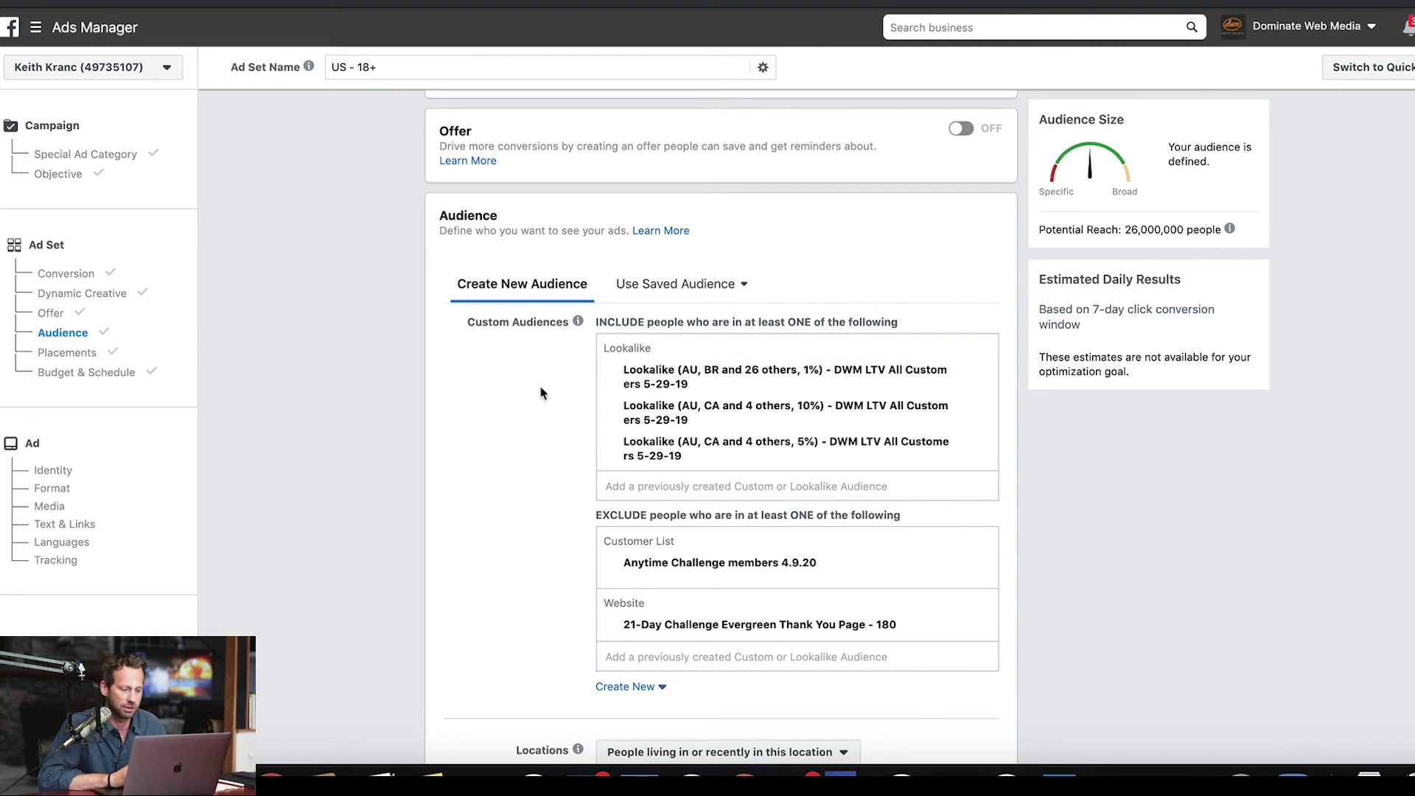
pyautogui.scroll(-1, 534, 455)
pyautogui.scroll(4, 535, 455)
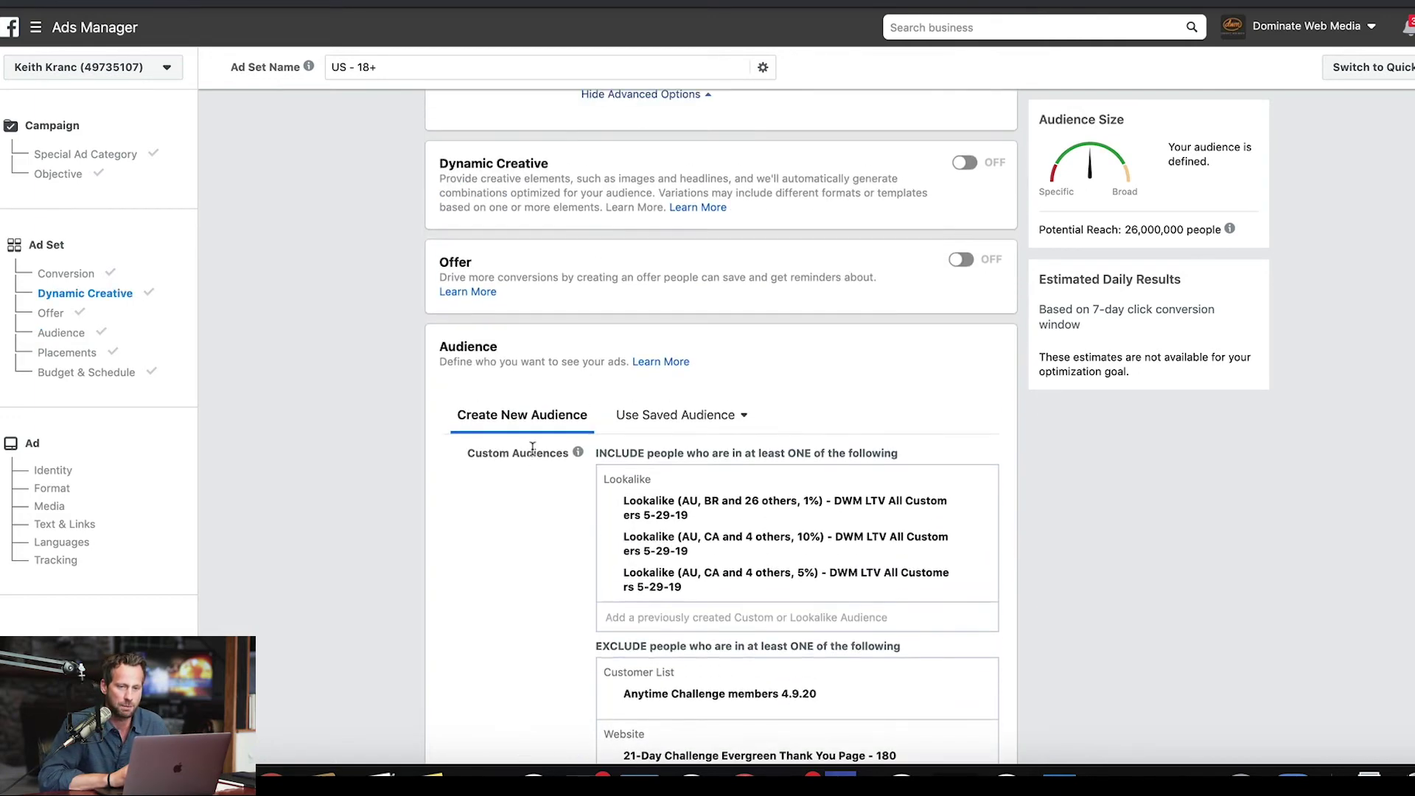
# Remove the 10% and 5% DWM LTV All Customers lookalikes from the included audiences
pyautogui.scroll(-1, 534, 455)
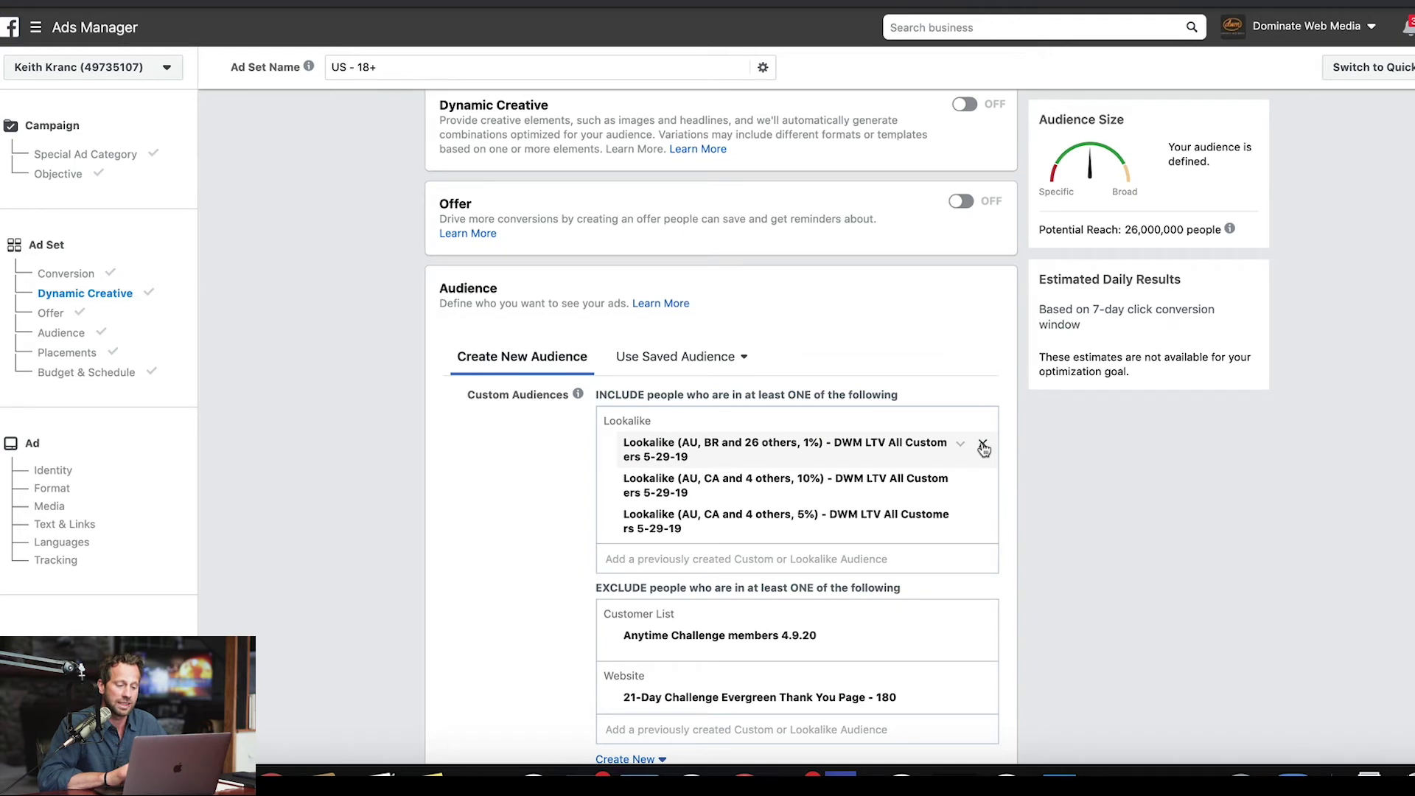
pyautogui.click(984, 481)
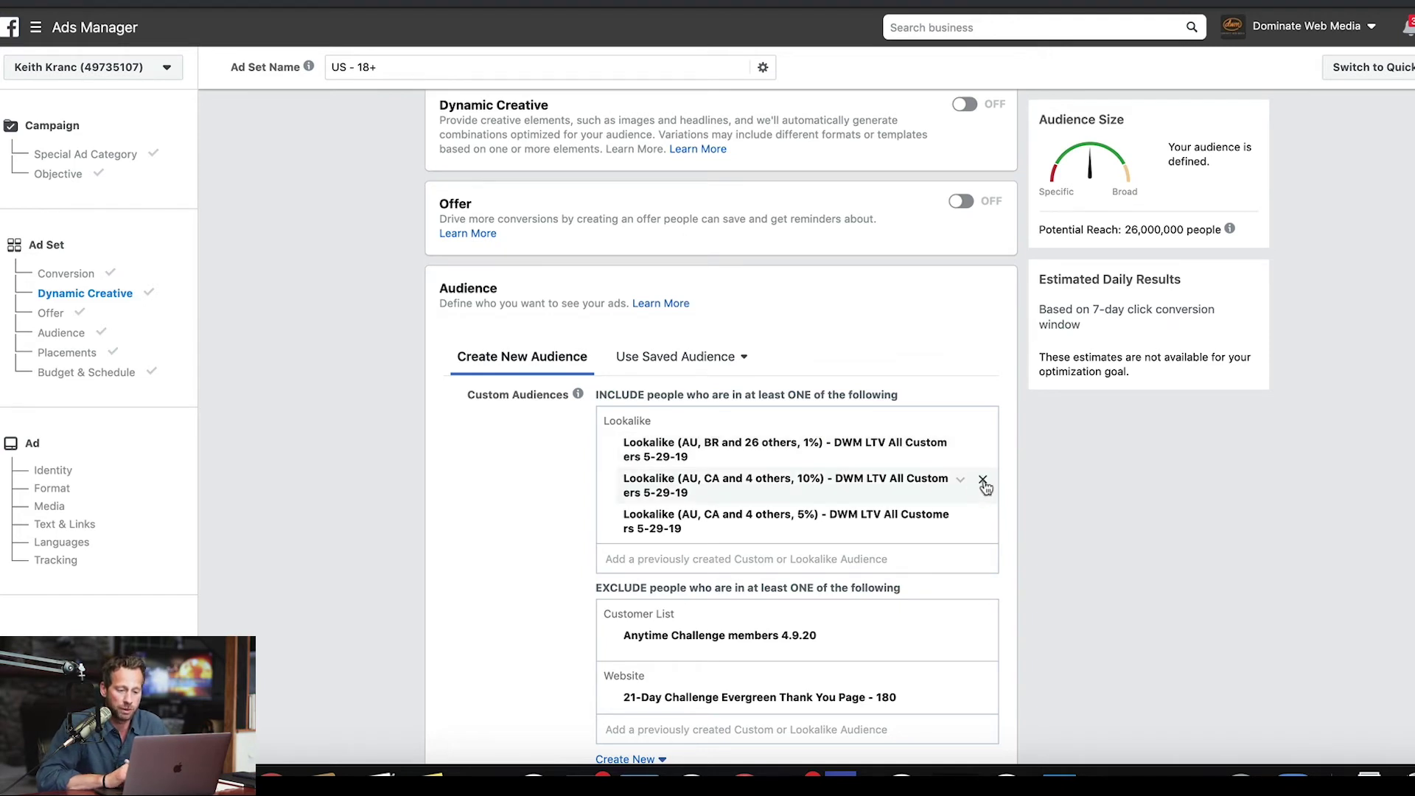
pyautogui.click(984, 481)
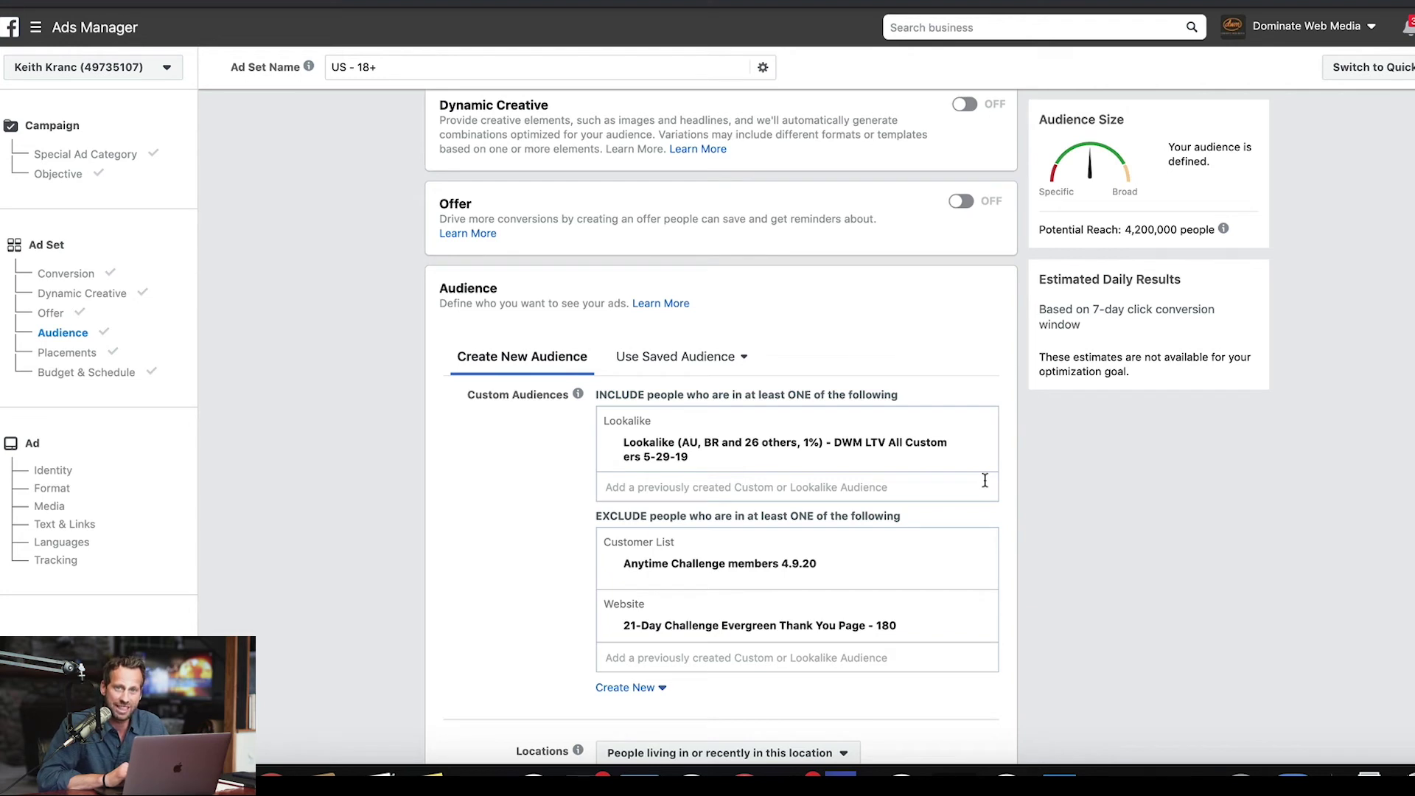
# Include the Worldwide 1% lookalike of CH Videos KK Page 25% Viewed - 365 Days and search the lookalikes for "fans"
pyautogui.click(848, 480)
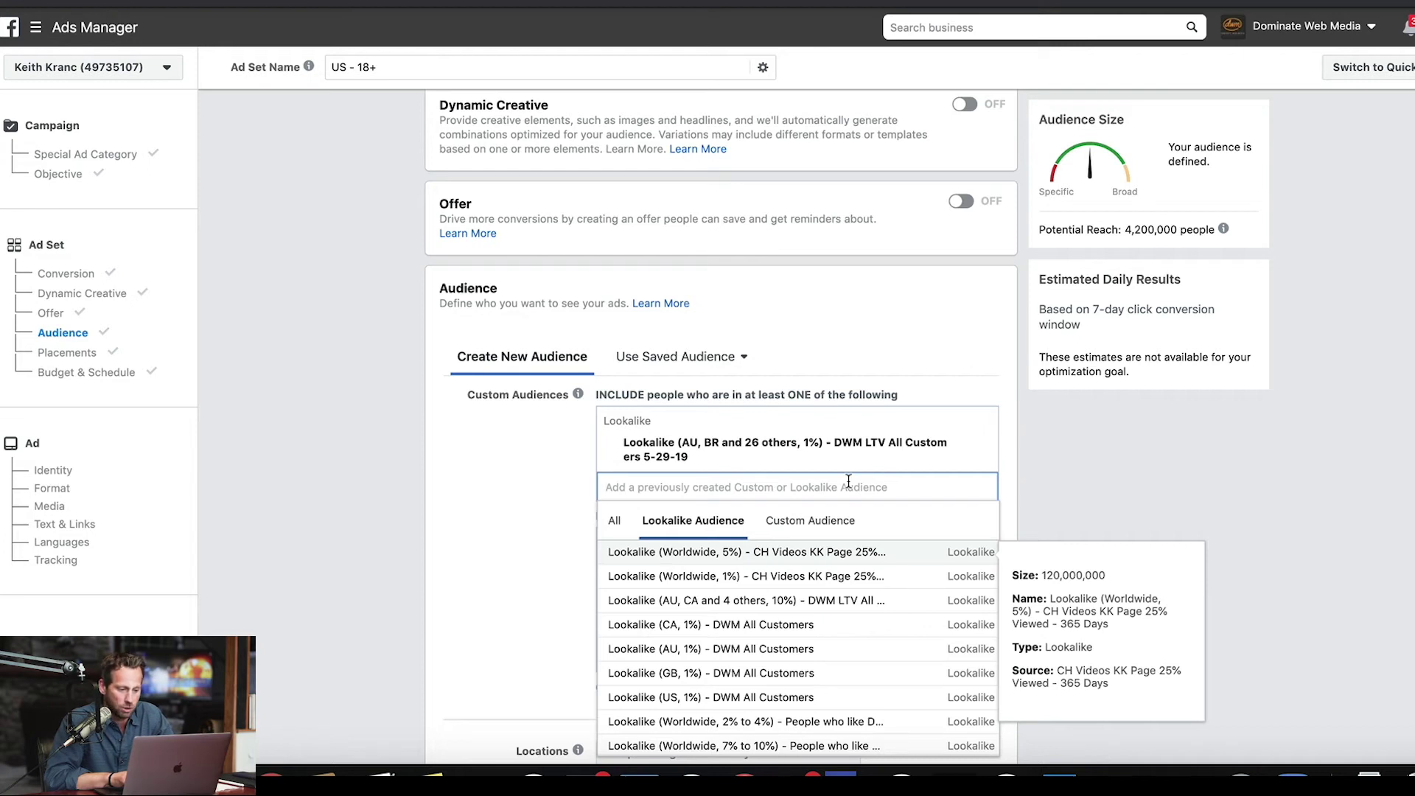
pyautogui.click(795, 577)
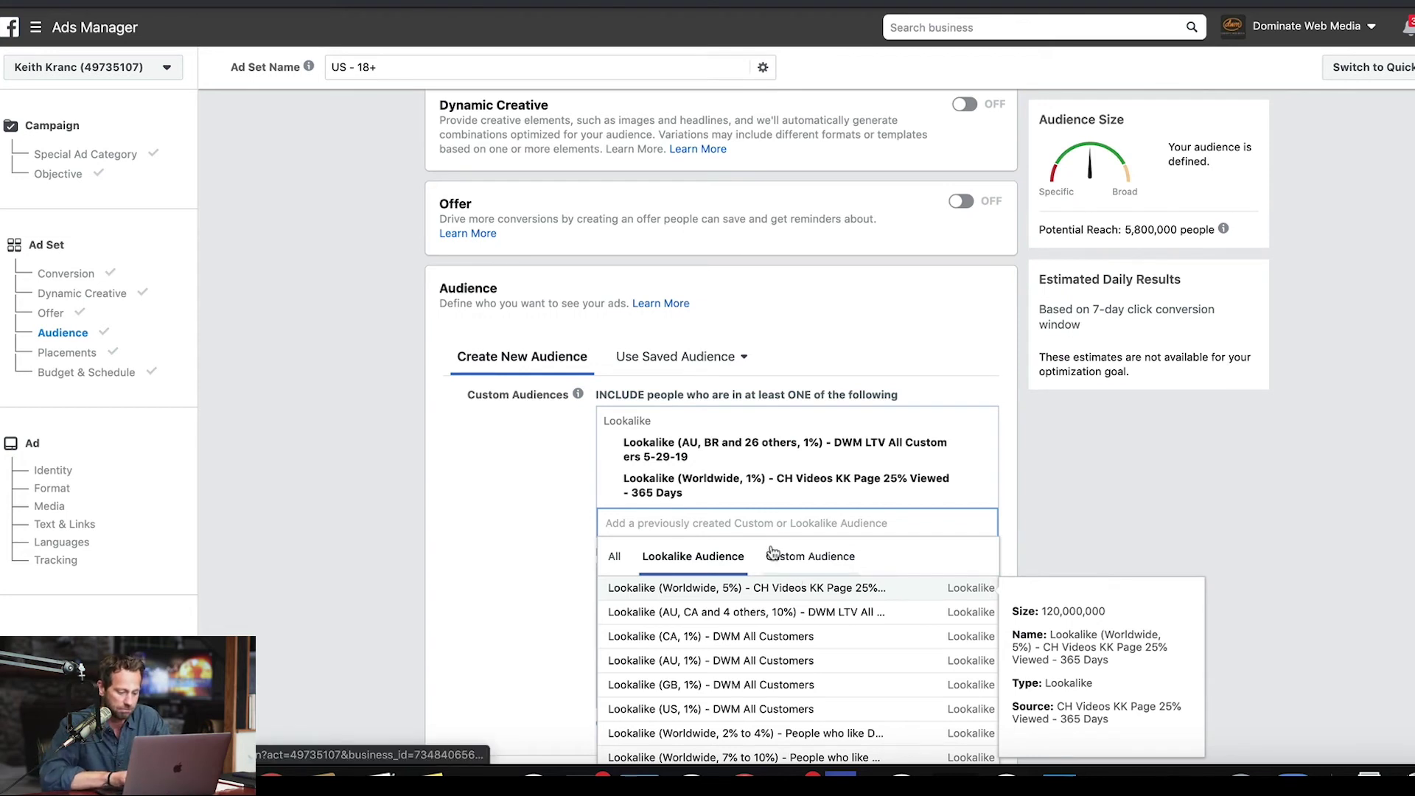
pyautogui.write('fans')
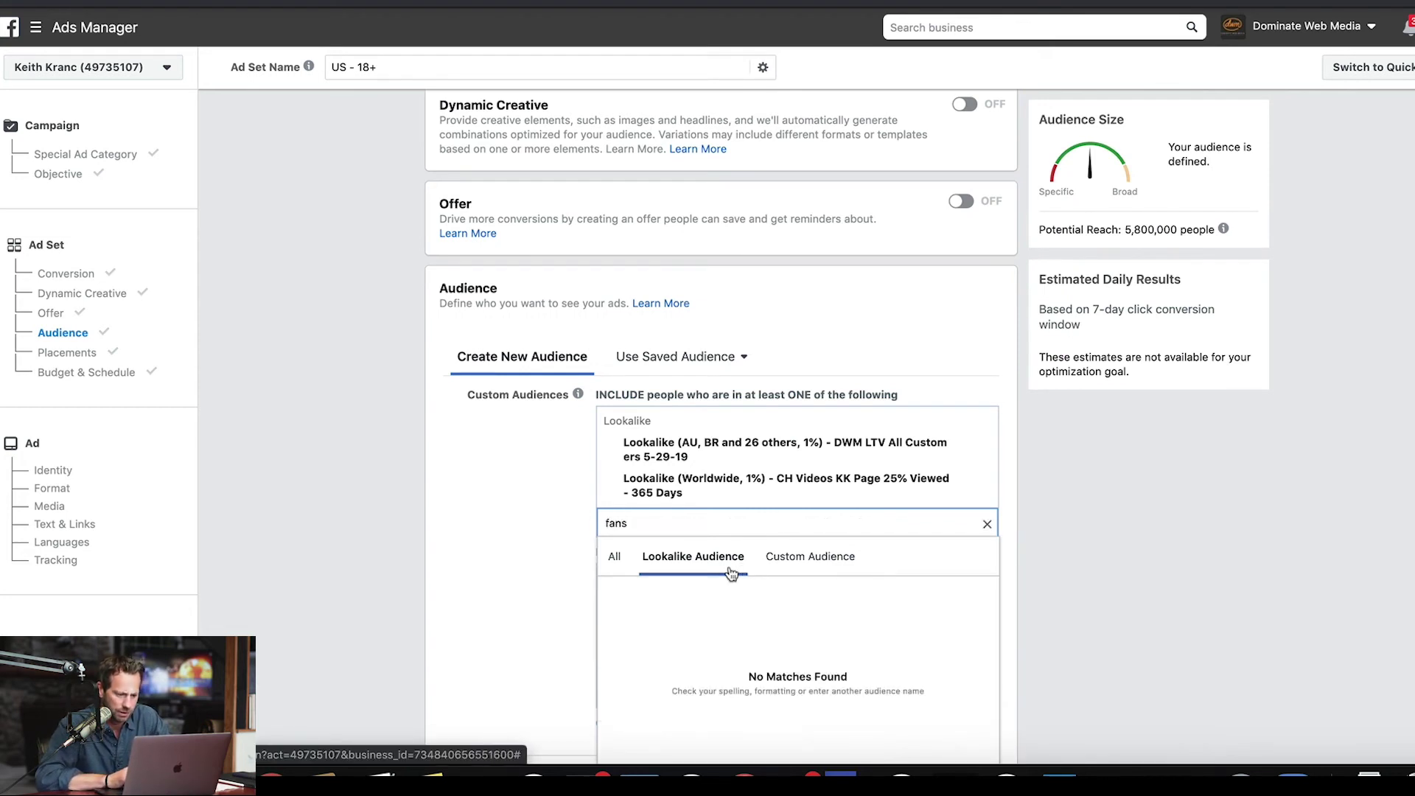
pyautogui.press('BackSpace')
pyautogui.press('BackSpace')
pyautogui.press('BackSpace')
pyautogui.press('BackSpace')
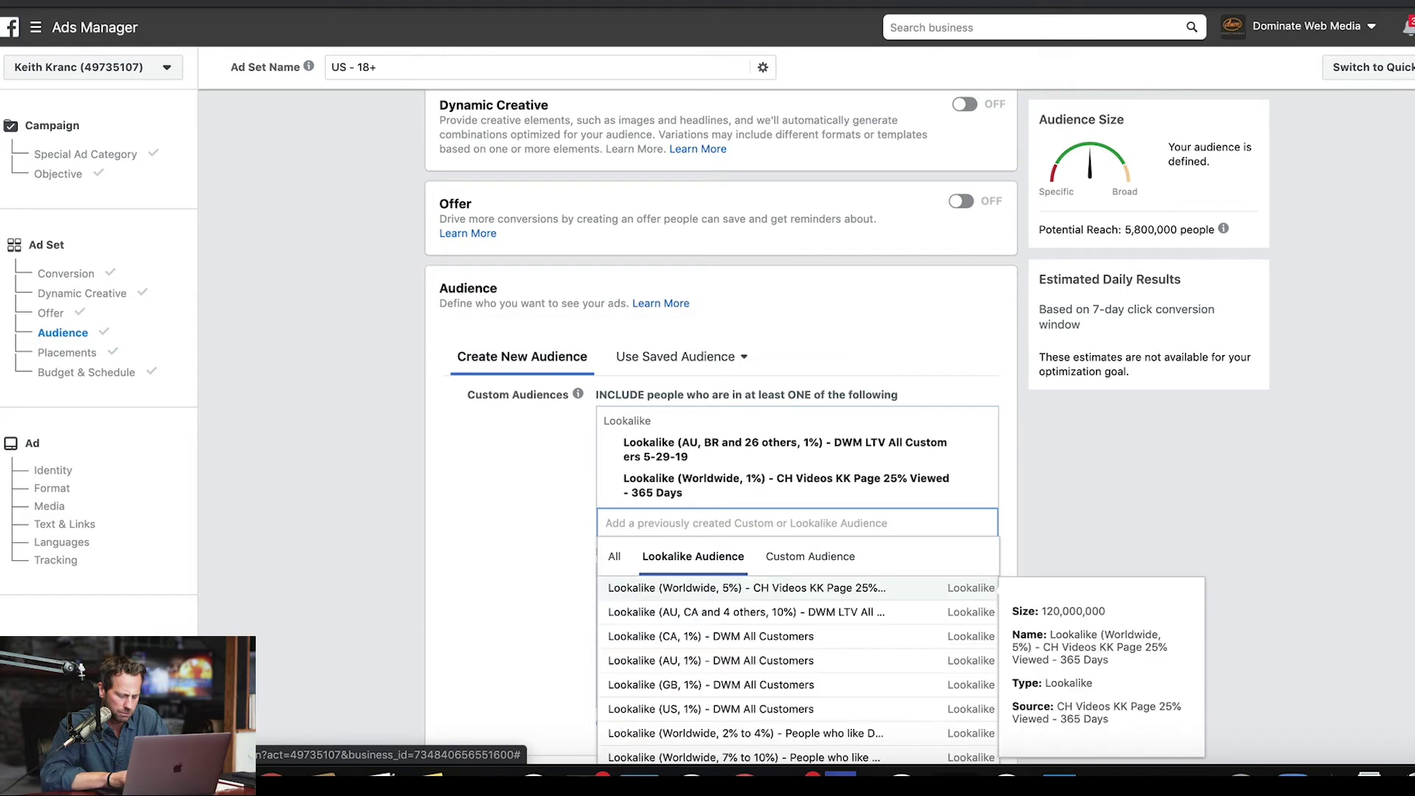
# Search the lookalike audiences for "page" and try adding the US 1% DWM FB Page Engagers lookalike
pyautogui.write('page')
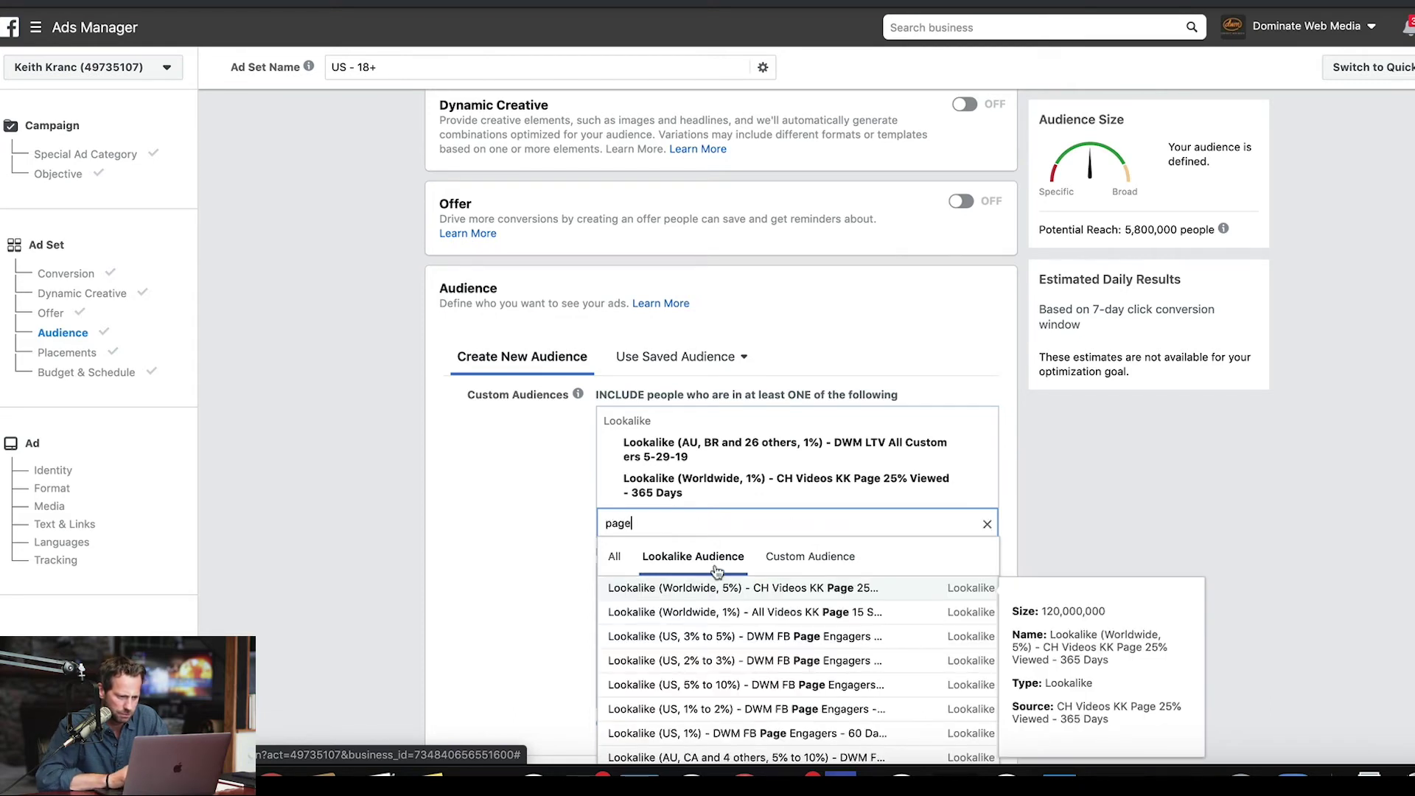
pyautogui.scroll(-1, 717, 575)
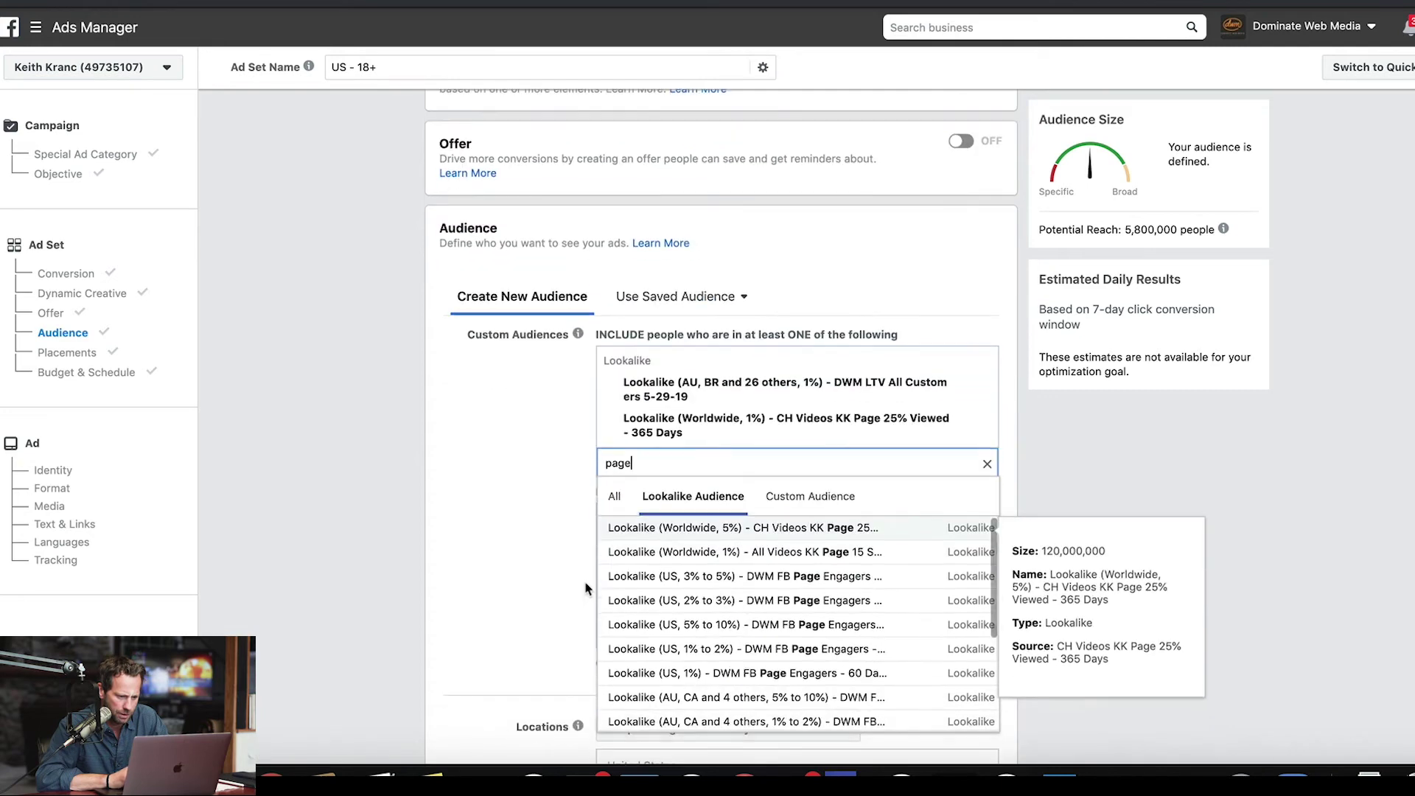
pyautogui.click(744, 673)
pyautogui.scroll(-10, 556, 362)
pyautogui.scroll(10, 555, 361)
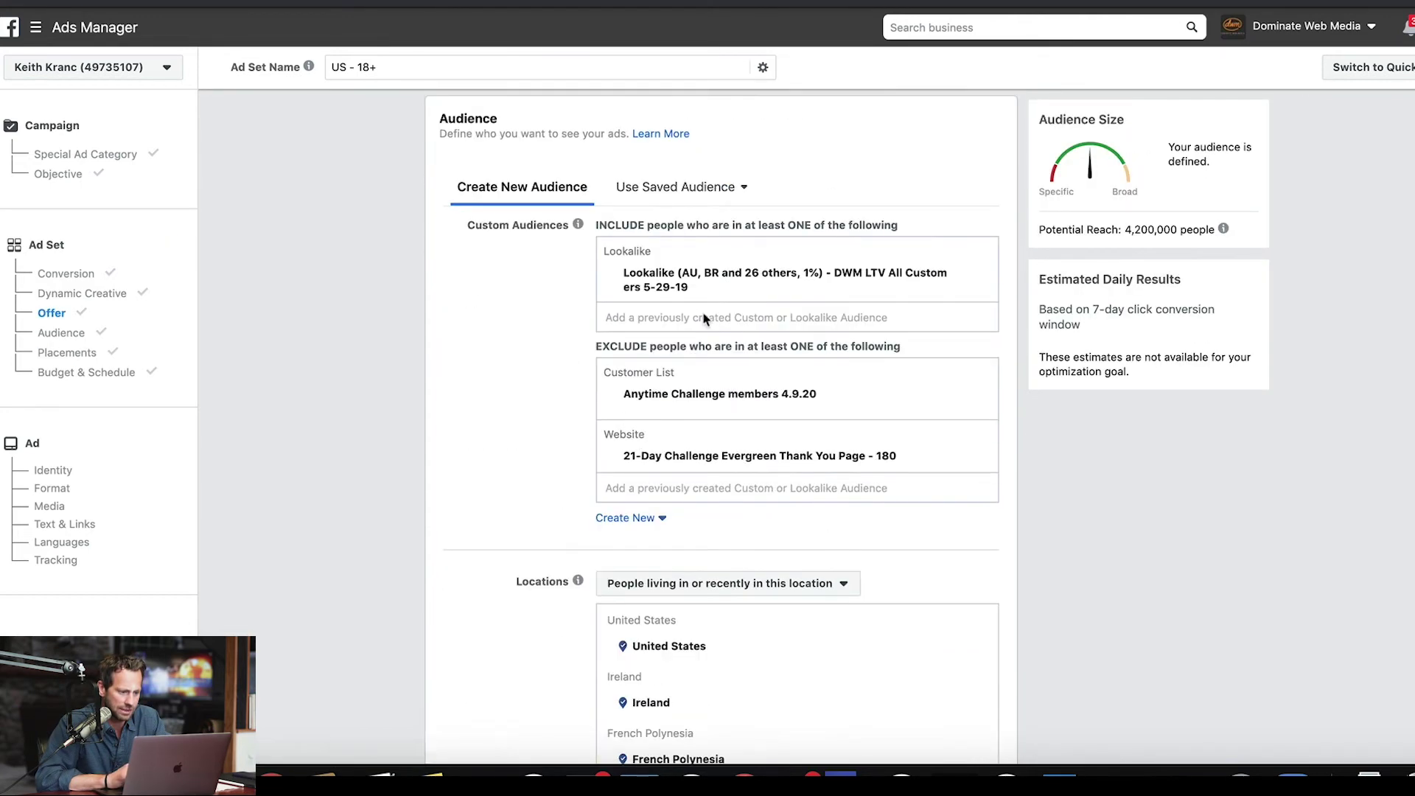
# Save the current audience under the name "DWM Customers LTV 1% EX CH Buyers - 28 & Up"
pyautogui.scroll(-7, 560, 441)
pyautogui.scroll(-8, 560, 440)
pyautogui.click(642, 463)
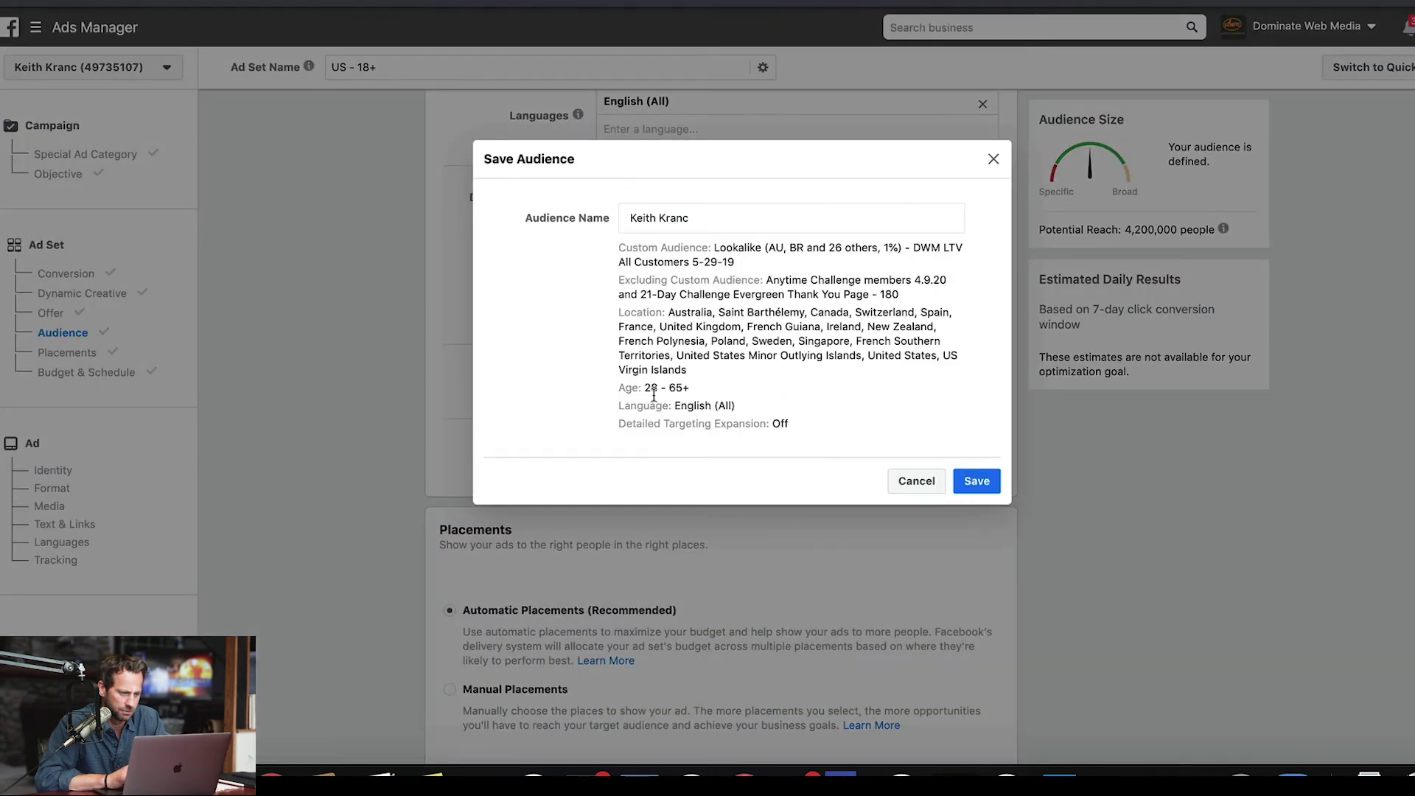
pyautogui.moveTo(696, 217); pyautogui.dragTo(588, 216)
pyautogui.press('BackSpace')
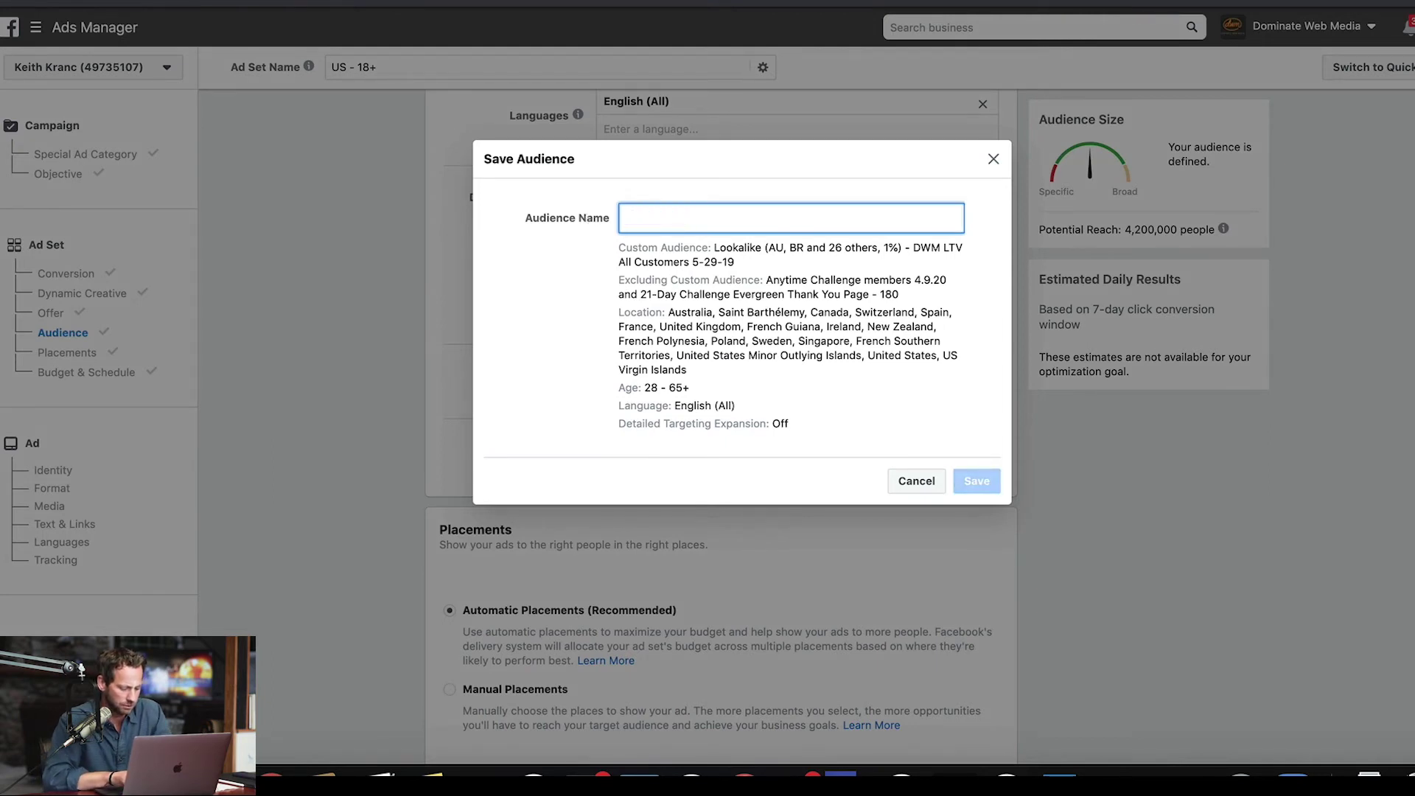
pyautogui.write('1%')
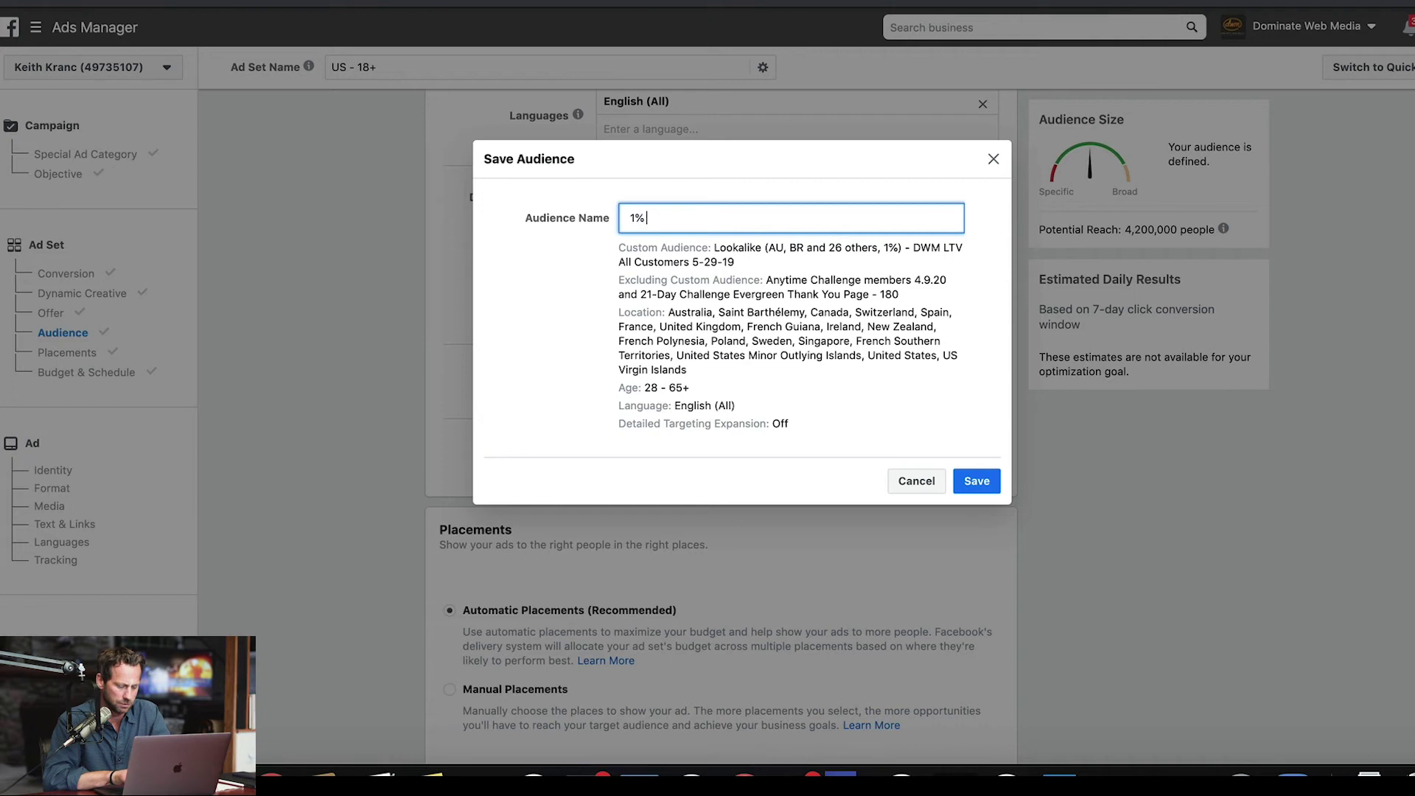
pyautogui.press('BackSpace')
pyautogui.press('BackSpace')
pyautogui.write('DW')
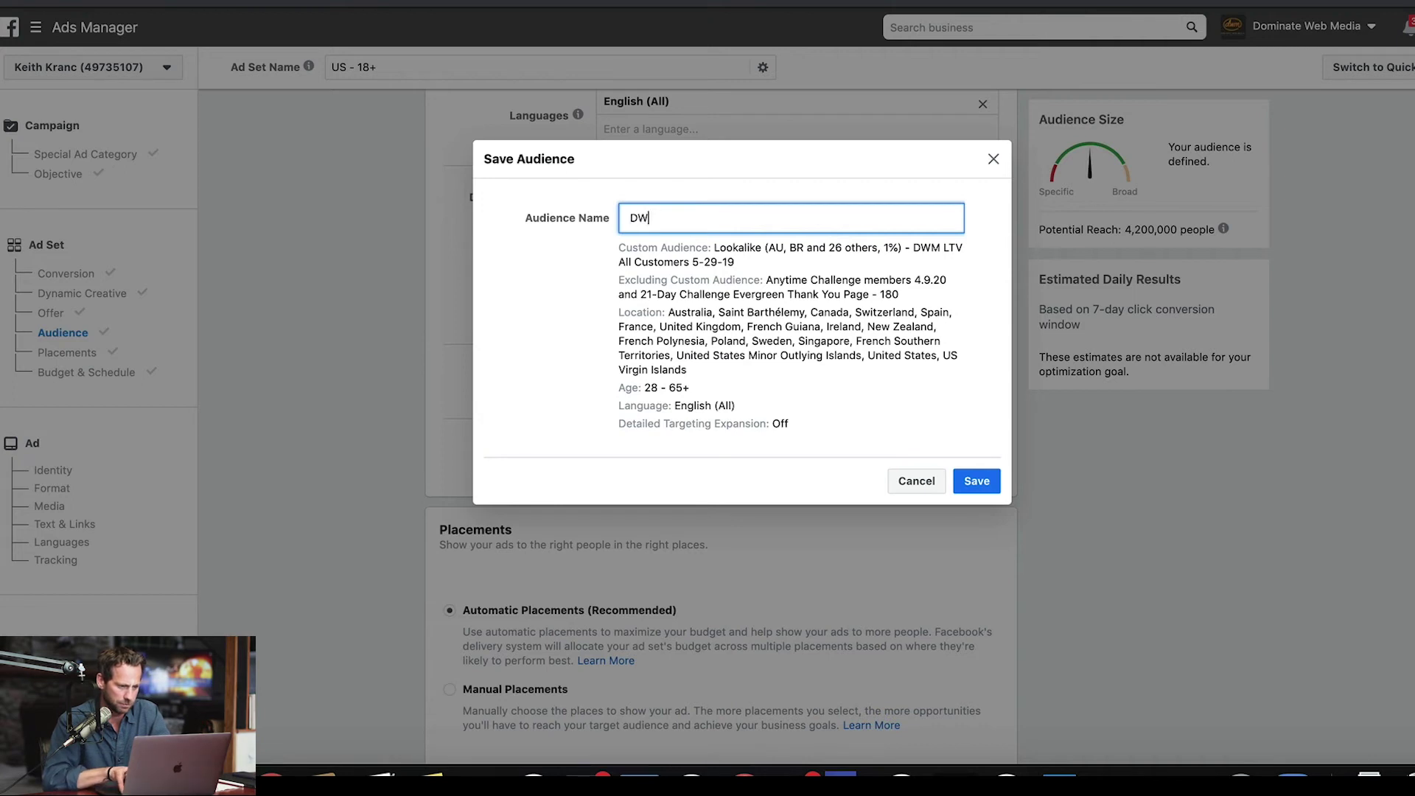
pyautogui.write('M Customers LT')
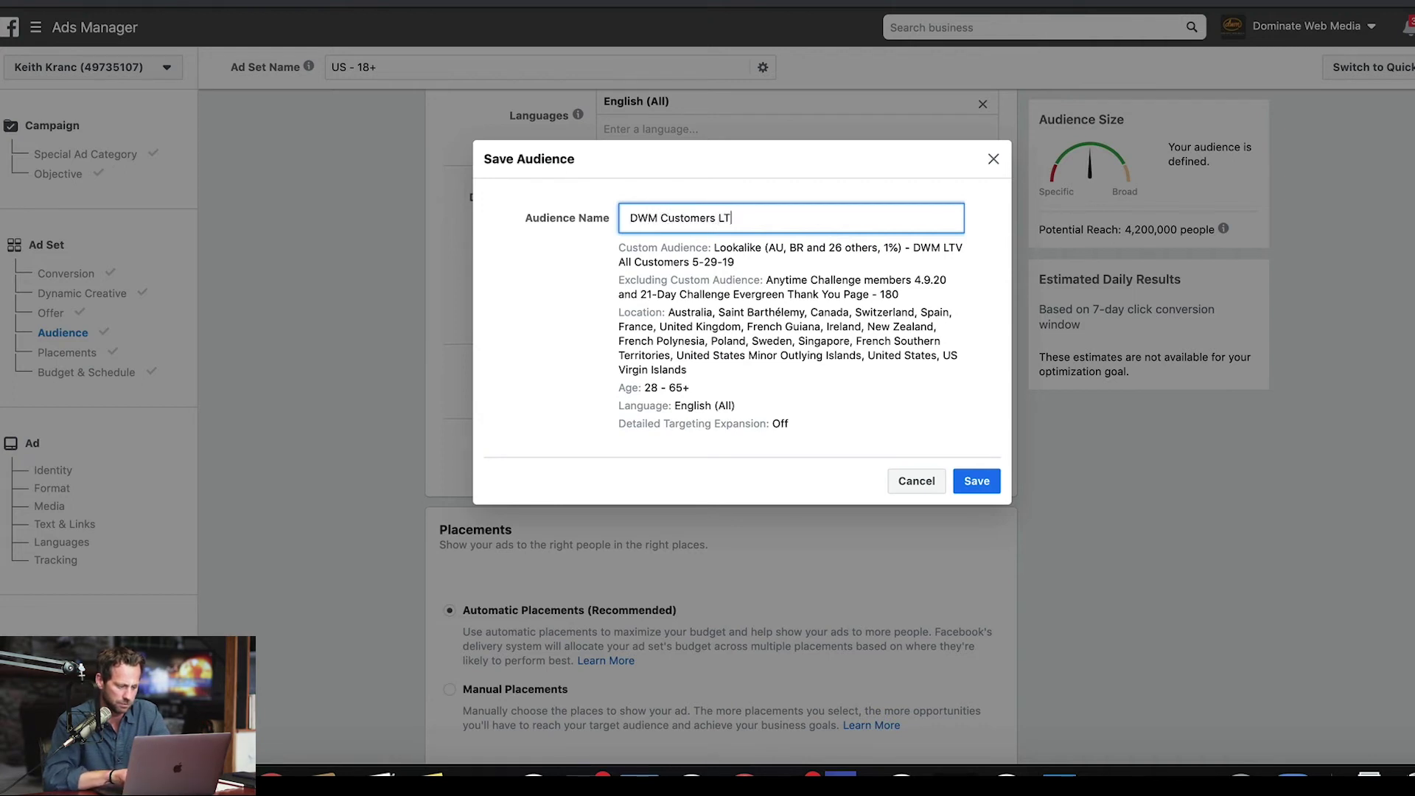
pyautogui.write('V 1%')
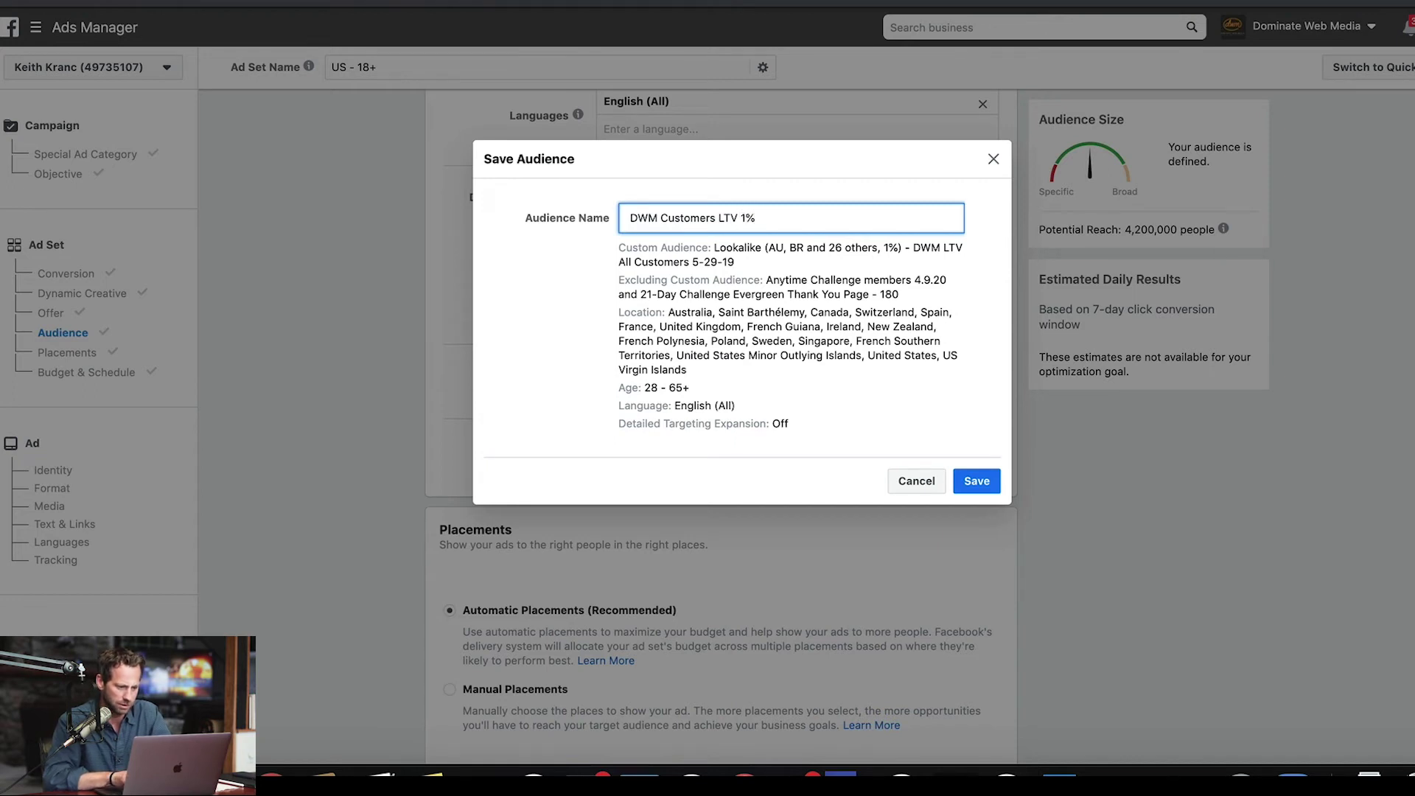
pyautogui.write(' EX')
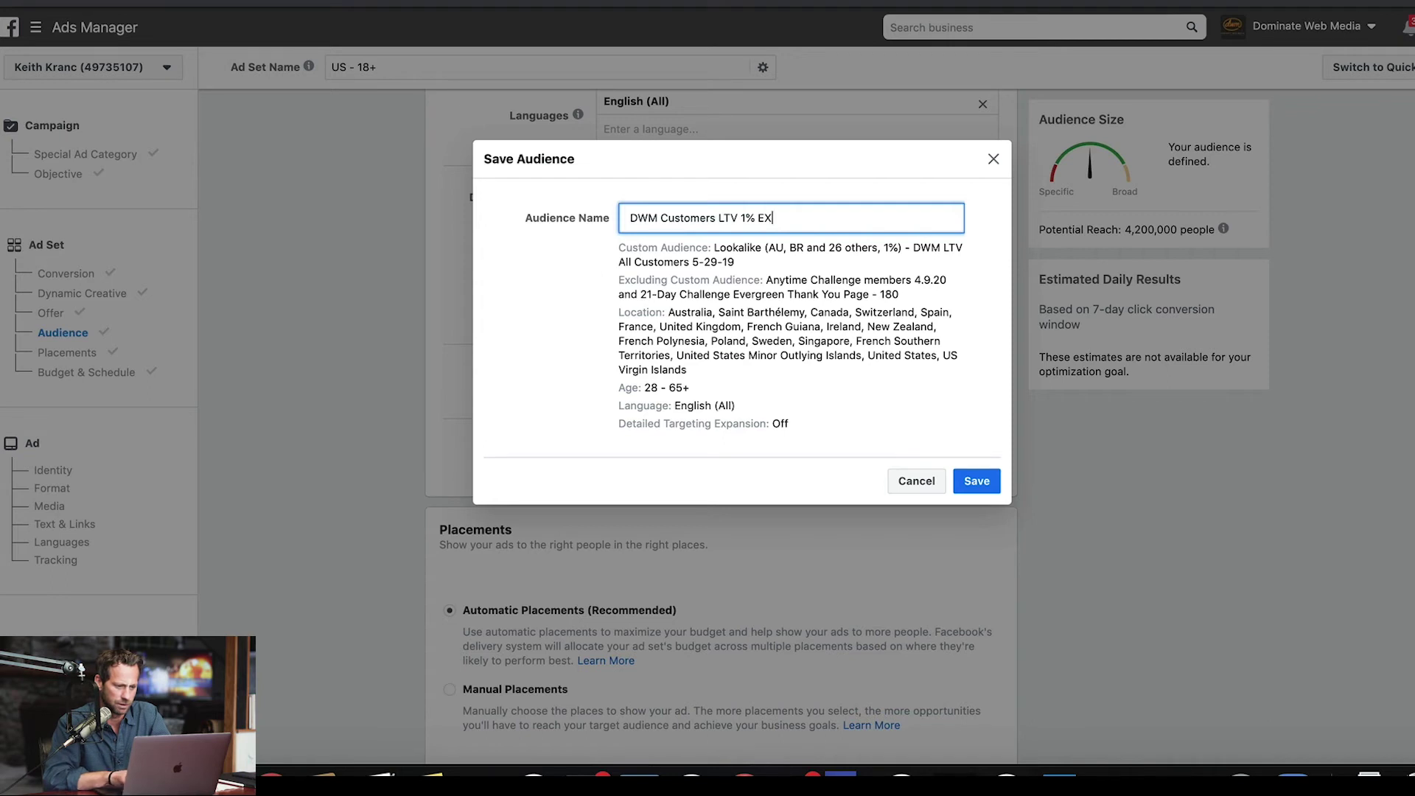
pyautogui.write(' CH Buyers')
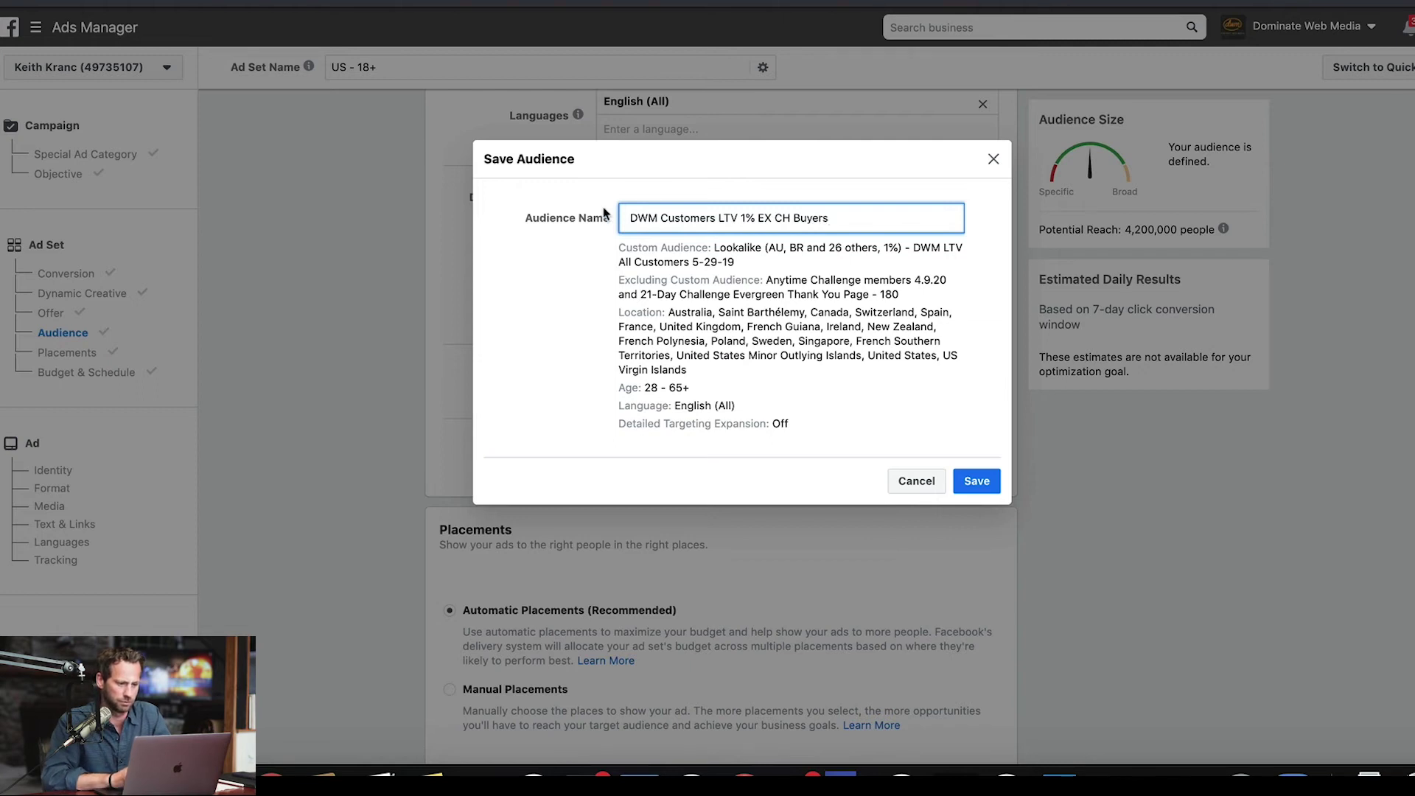
pyautogui.write(' - 28')
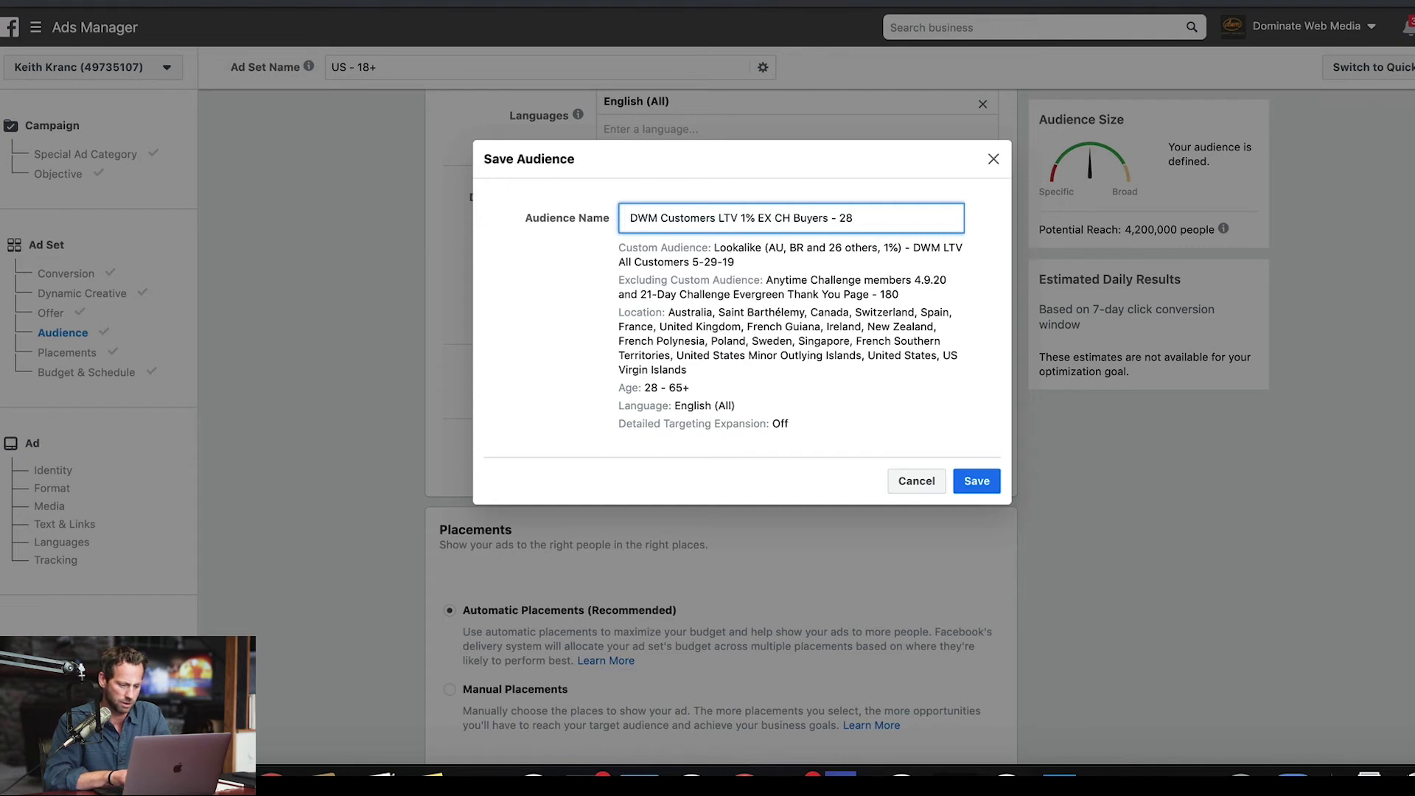
pyautogui.write(' & Up')
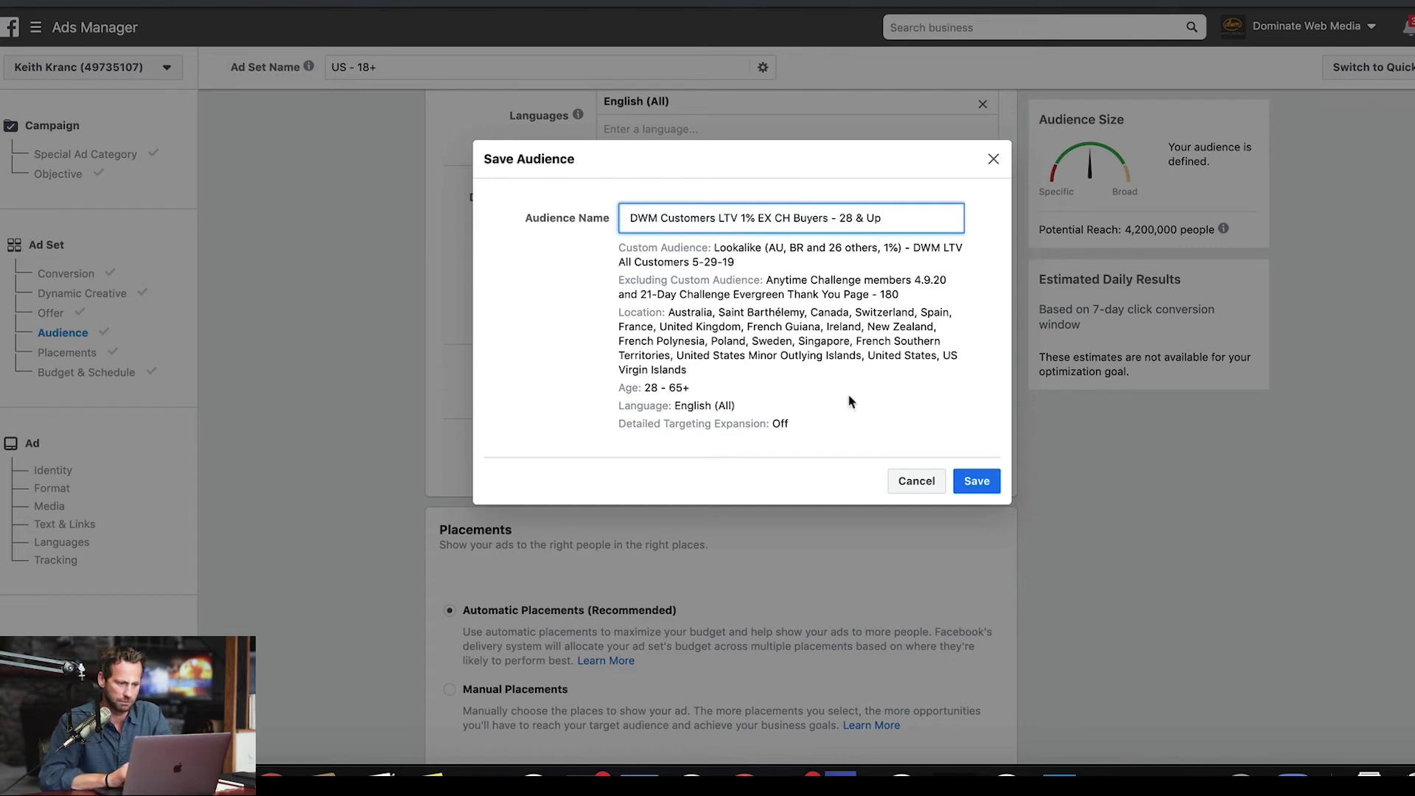
pyautogui.click(980, 484)
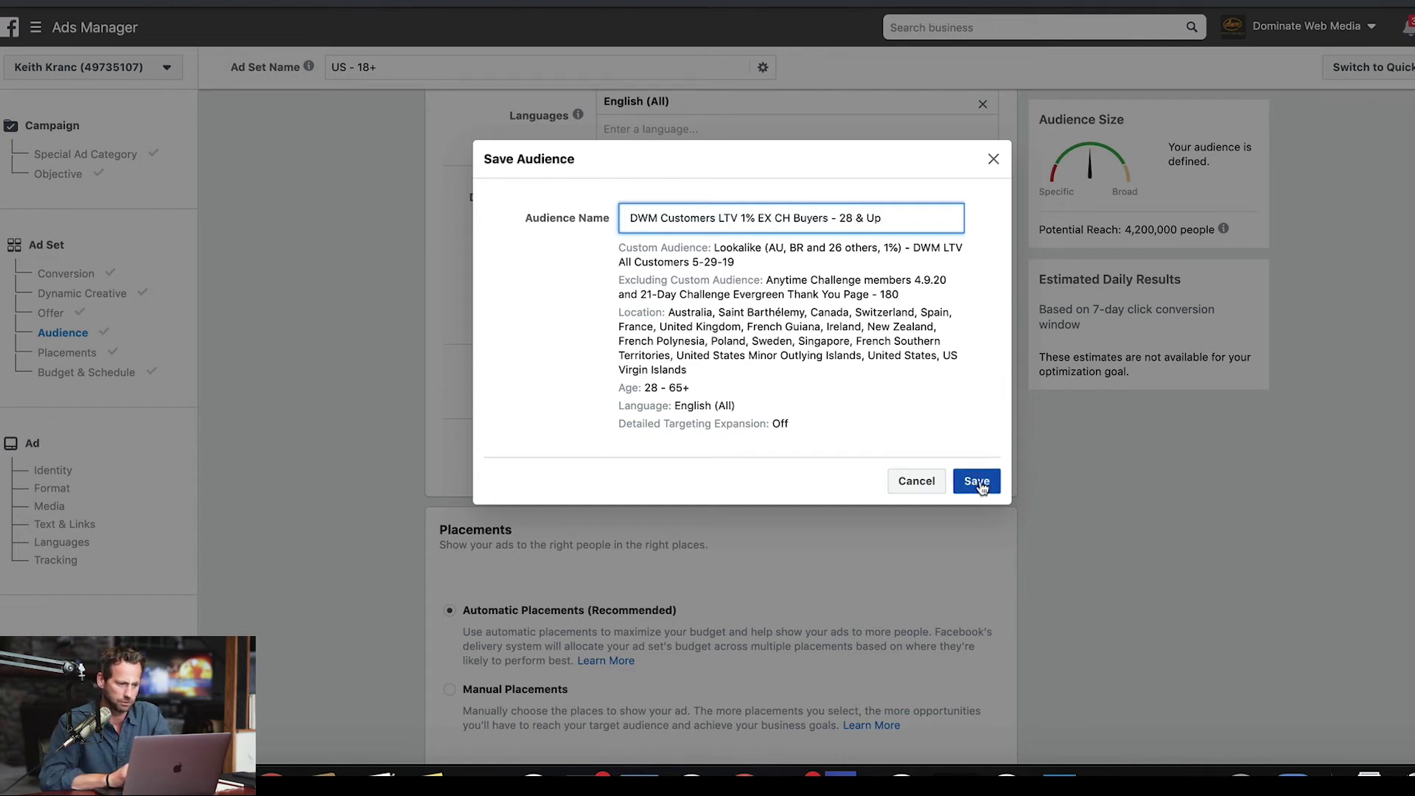
pyautogui.click(980, 484)
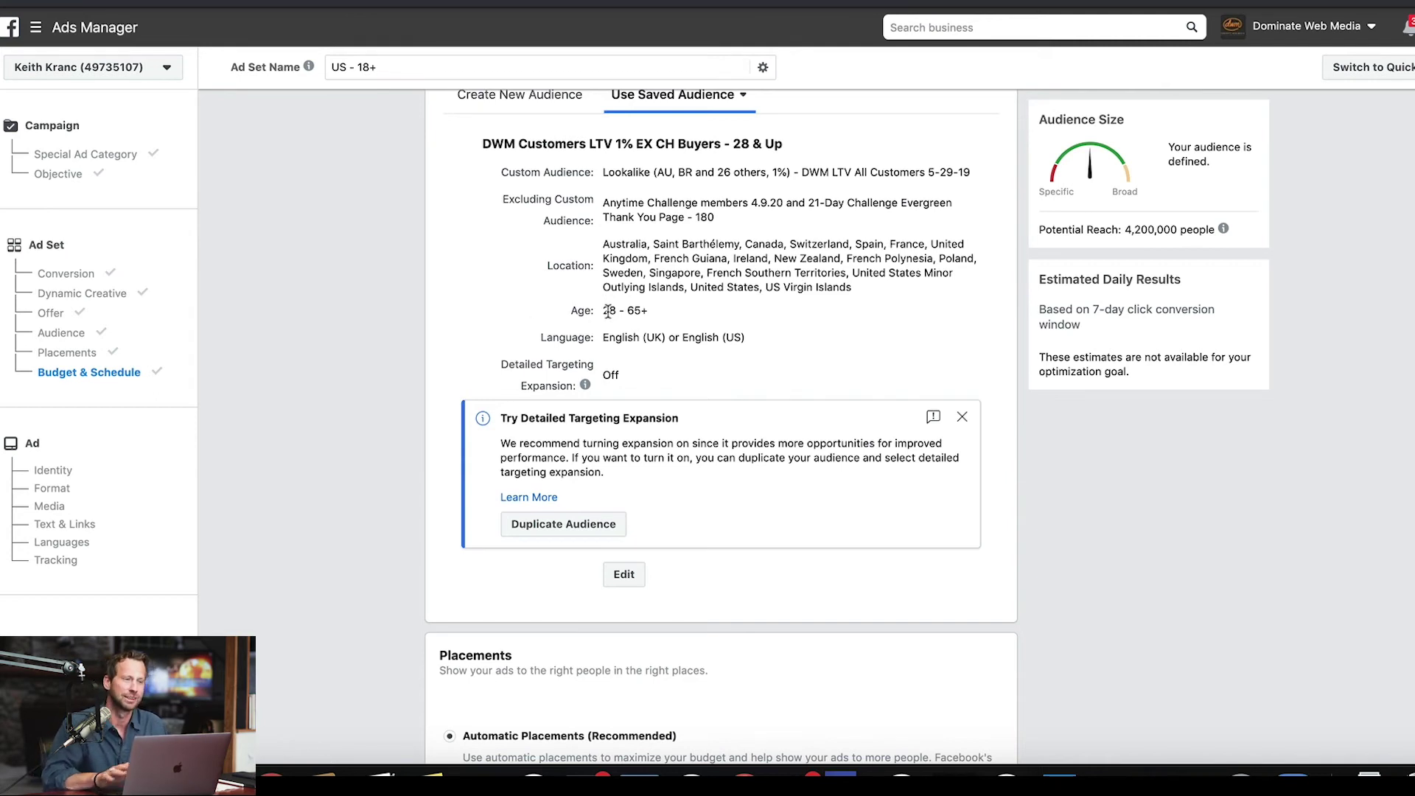
# Open the saved audience for editing, try to enable Detailed Targeting Expansion, and close the editor without updating
pyautogui.moveTo(656, 319); pyautogui.dragTo(603, 317)
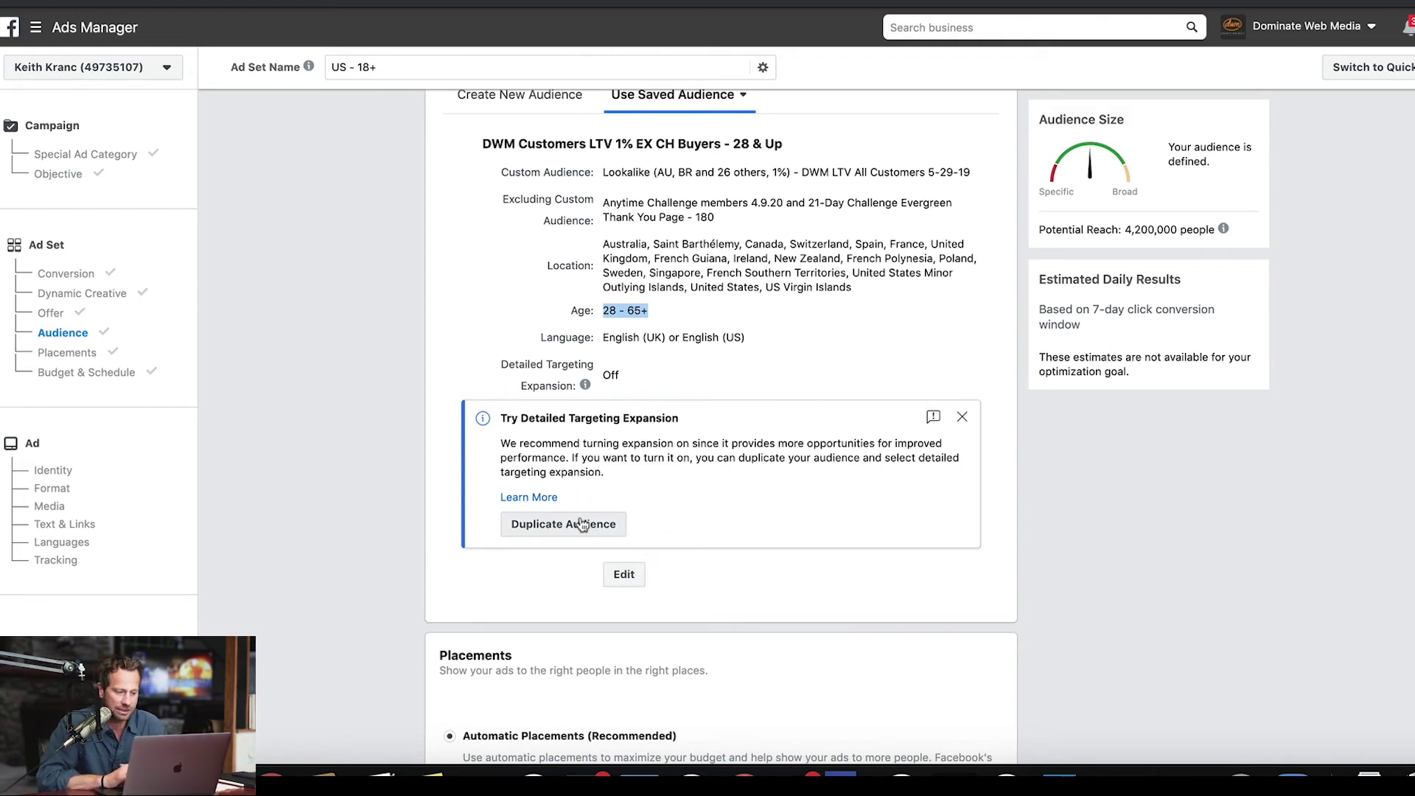
pyautogui.click(633, 586)
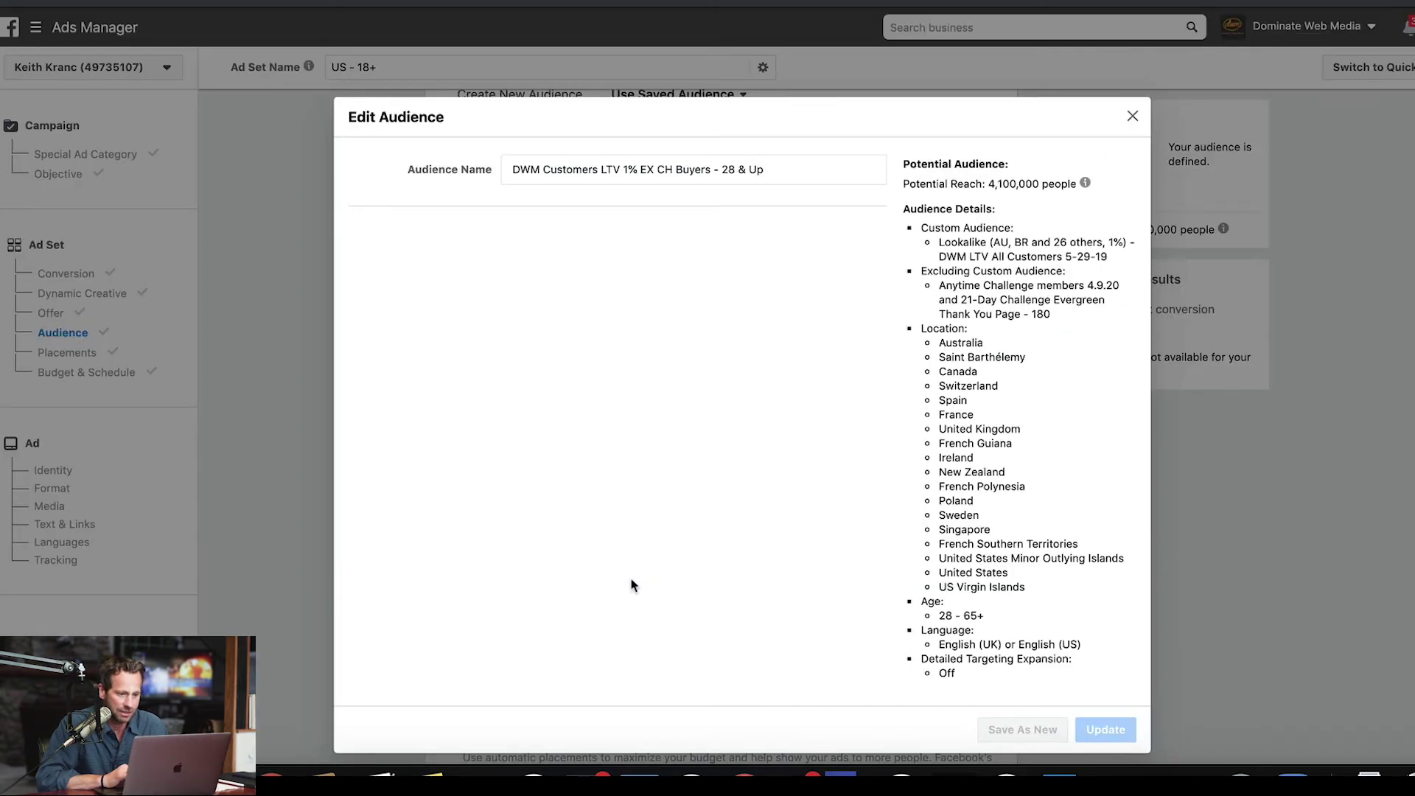
pyautogui.scroll(-10, 629, 398)
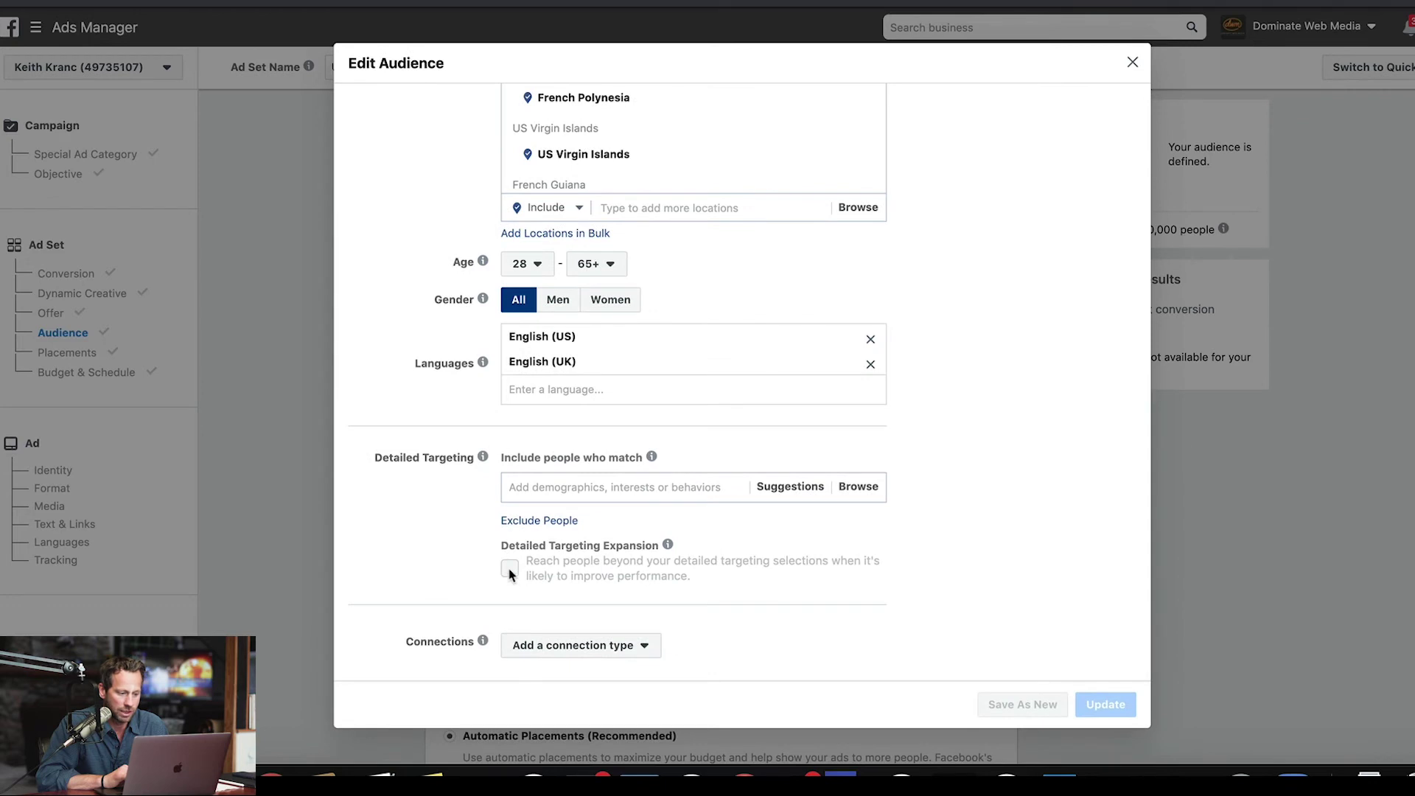
pyautogui.tripleClick(514, 574)
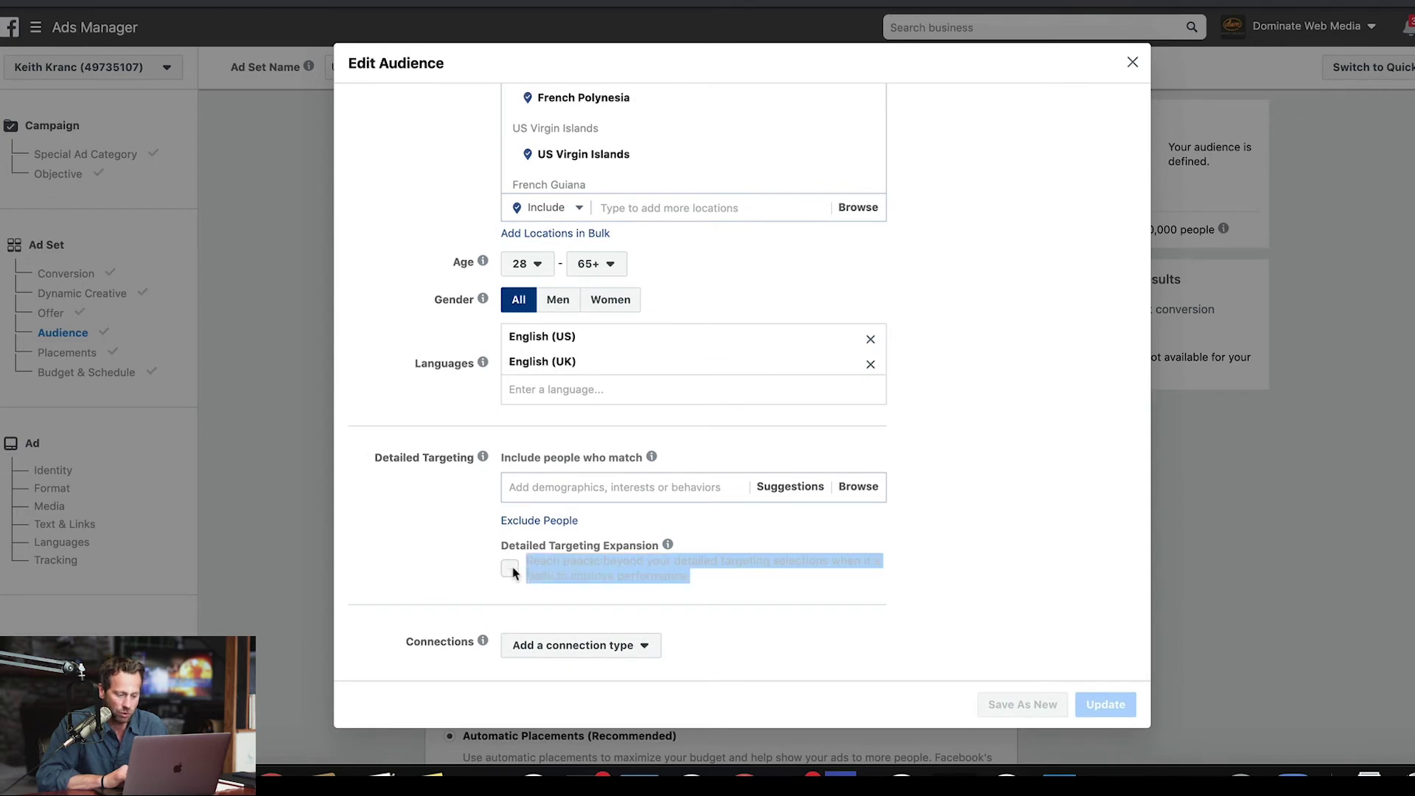
pyautogui.doubleClick(514, 573)
pyautogui.click(514, 574)
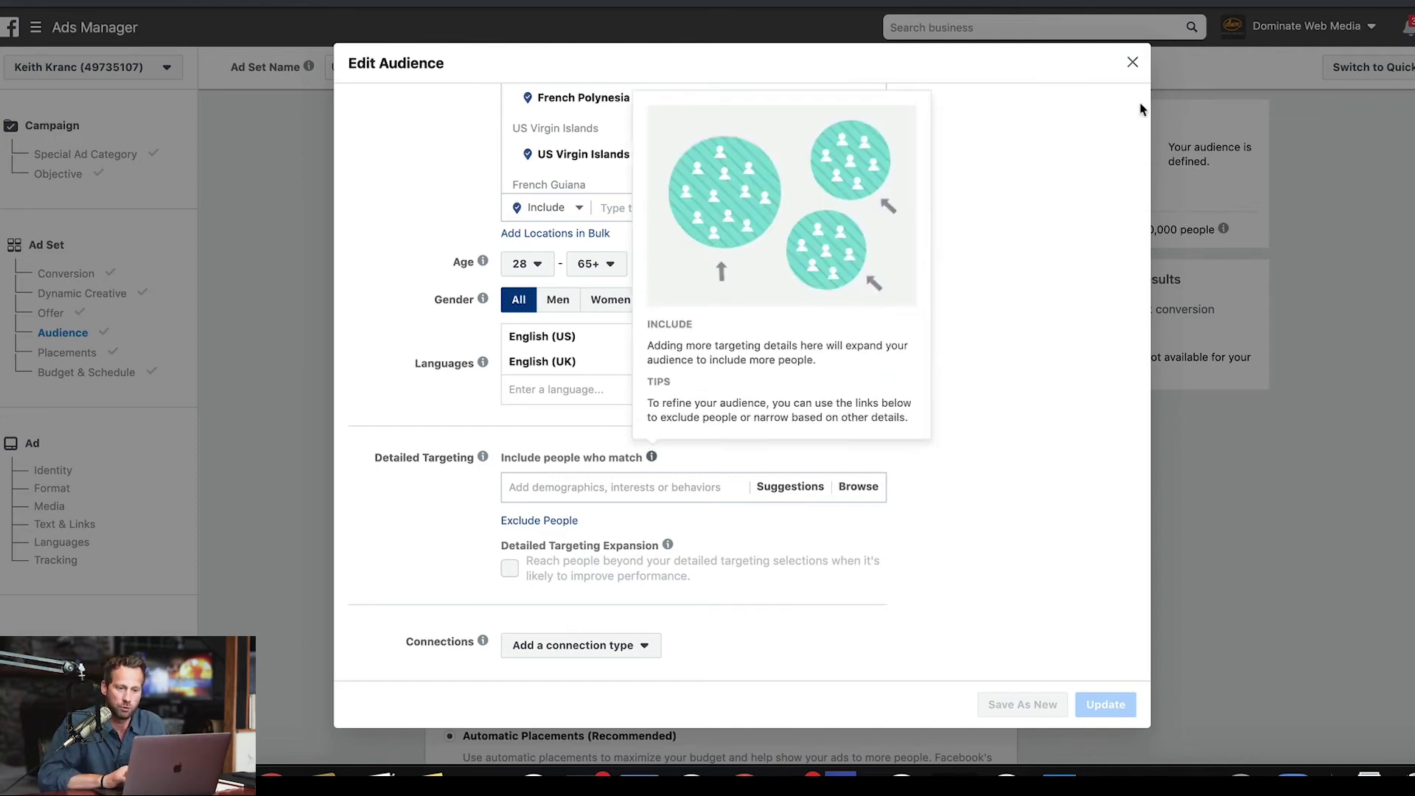
pyautogui.click(1134, 64)
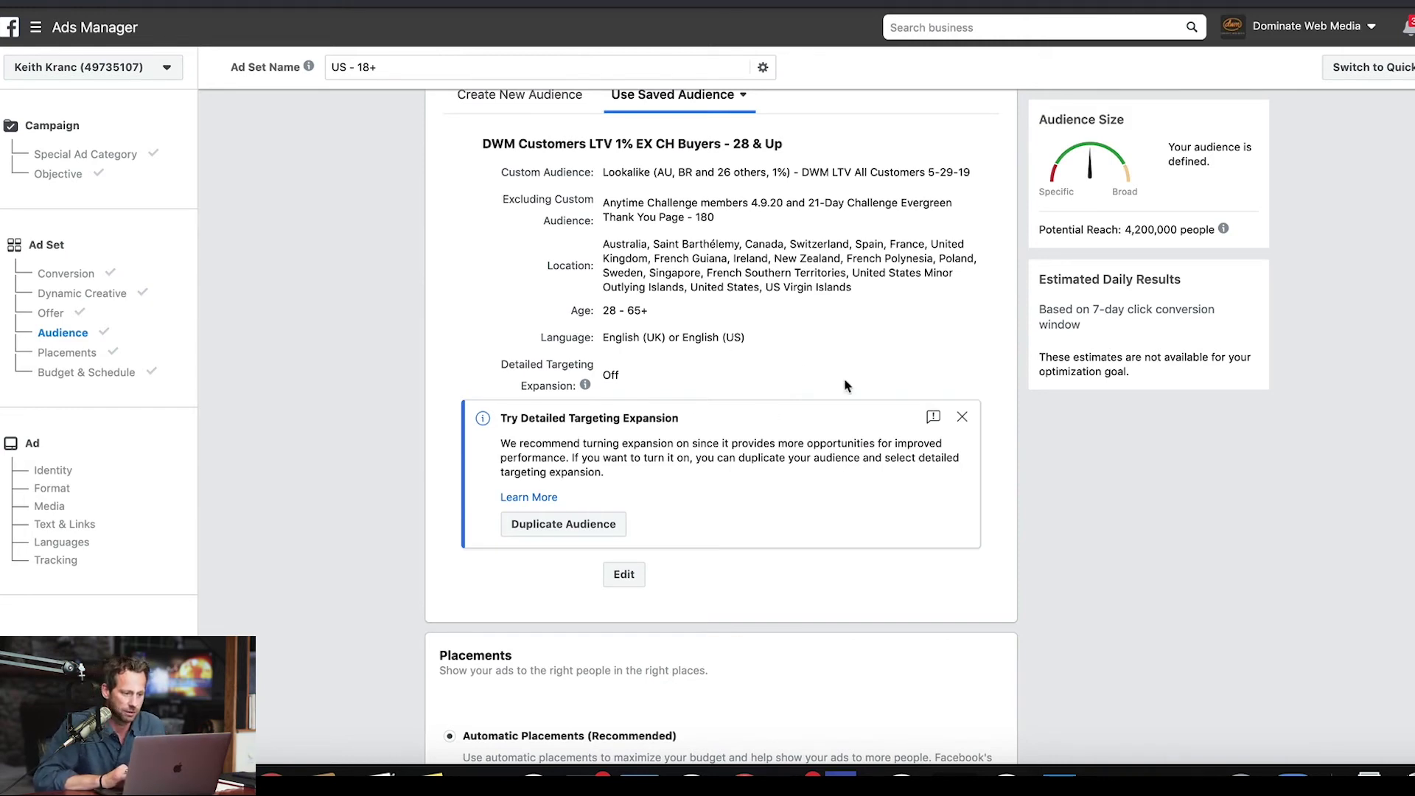
# Start a new audience for the ad set in place of the saved one
pyautogui.scroll(4, 846, 385)
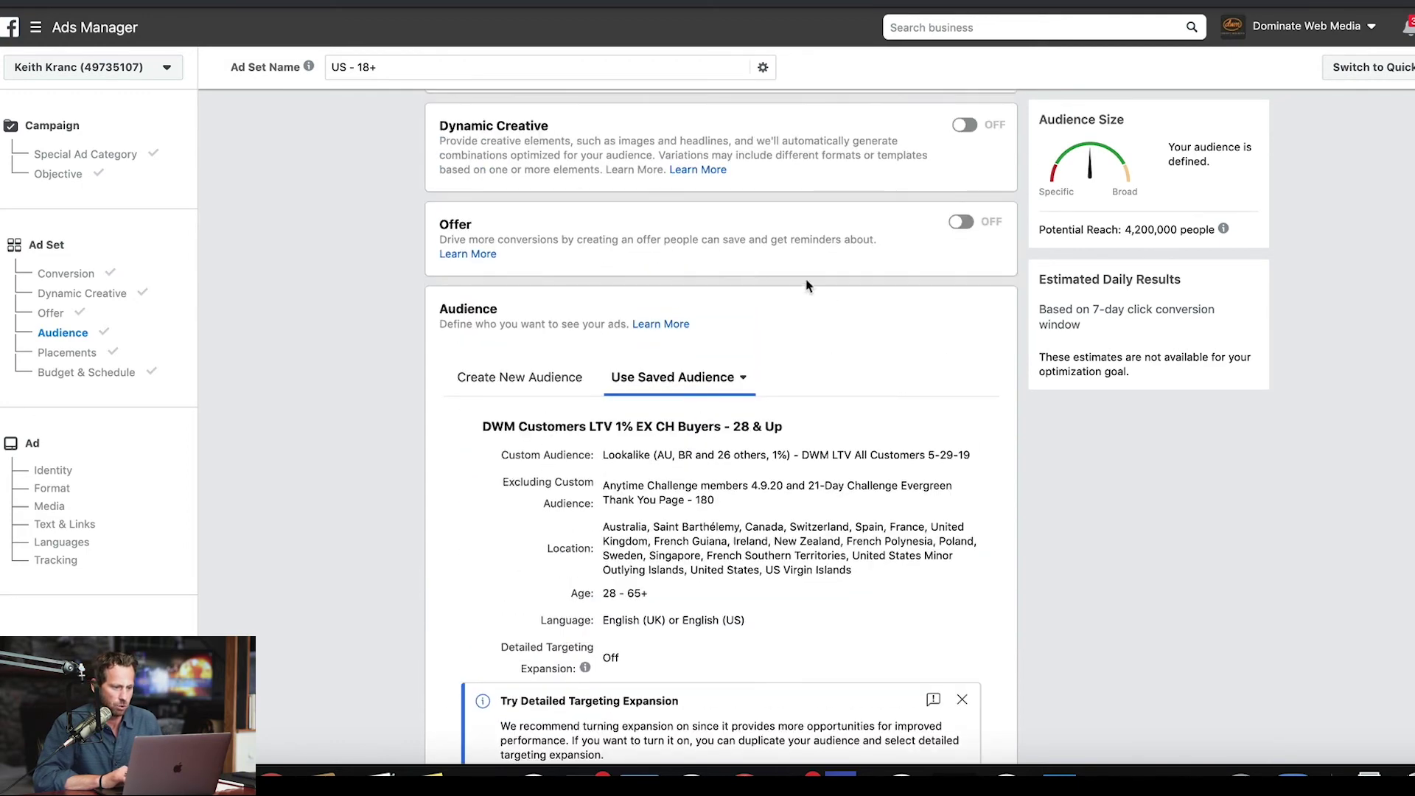
pyautogui.click(549, 384)
pyautogui.scroll(-8, 413, 453)
pyautogui.scroll(-5, 413, 452)
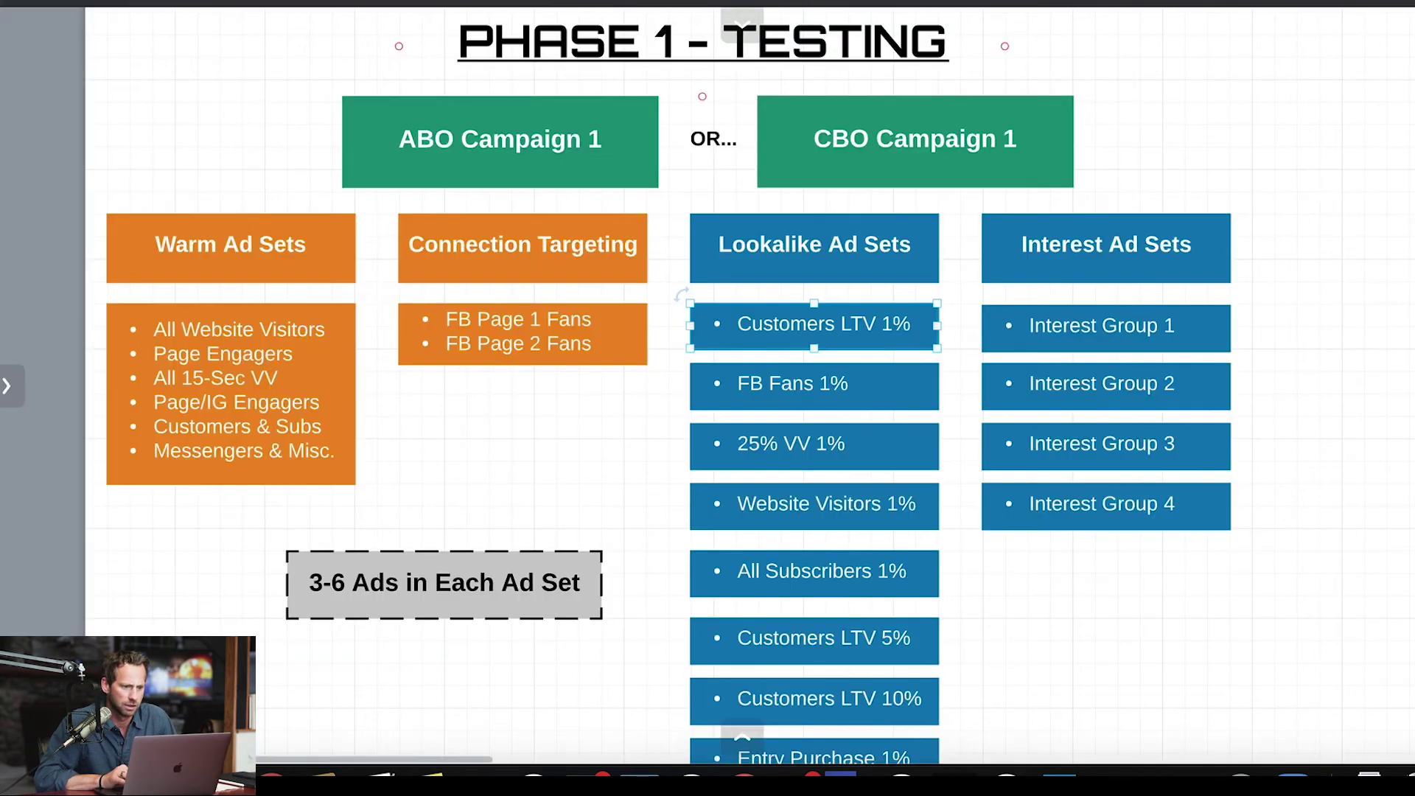
# Switch to the Phase 1 - Testing diagram and go through Interest Groups 1 to 4 under Interest Ad Sets
pyautogui.click(1122, 322)
pyautogui.click(1173, 387)
pyautogui.click(1172, 446)
pyautogui.click(1173, 499)
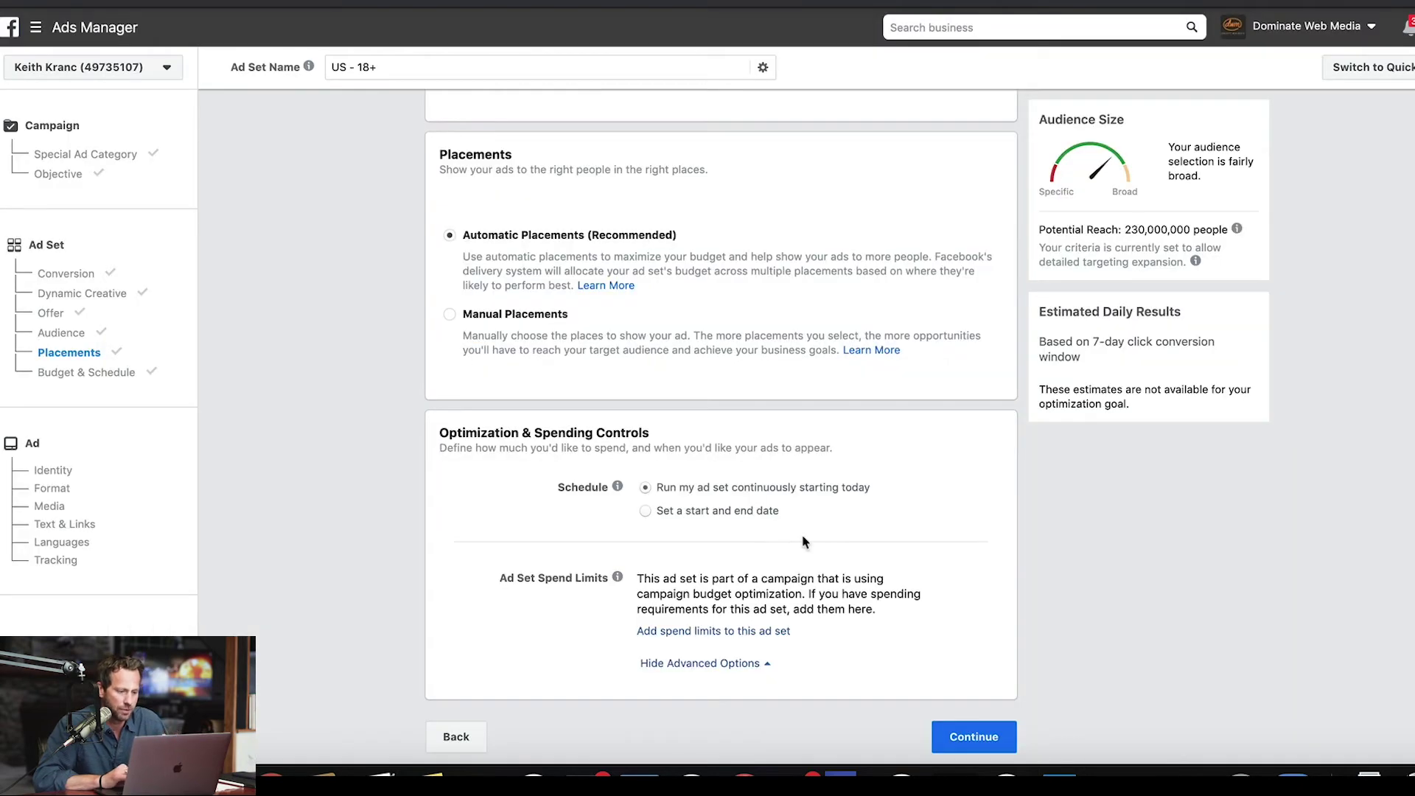
# Switch back to Ads Manager and add Ryan Deiss as an interest in the new audience's detailed targeting
pyautogui.scroll(3, 840, 446)
pyautogui.scroll(3, 839, 448)
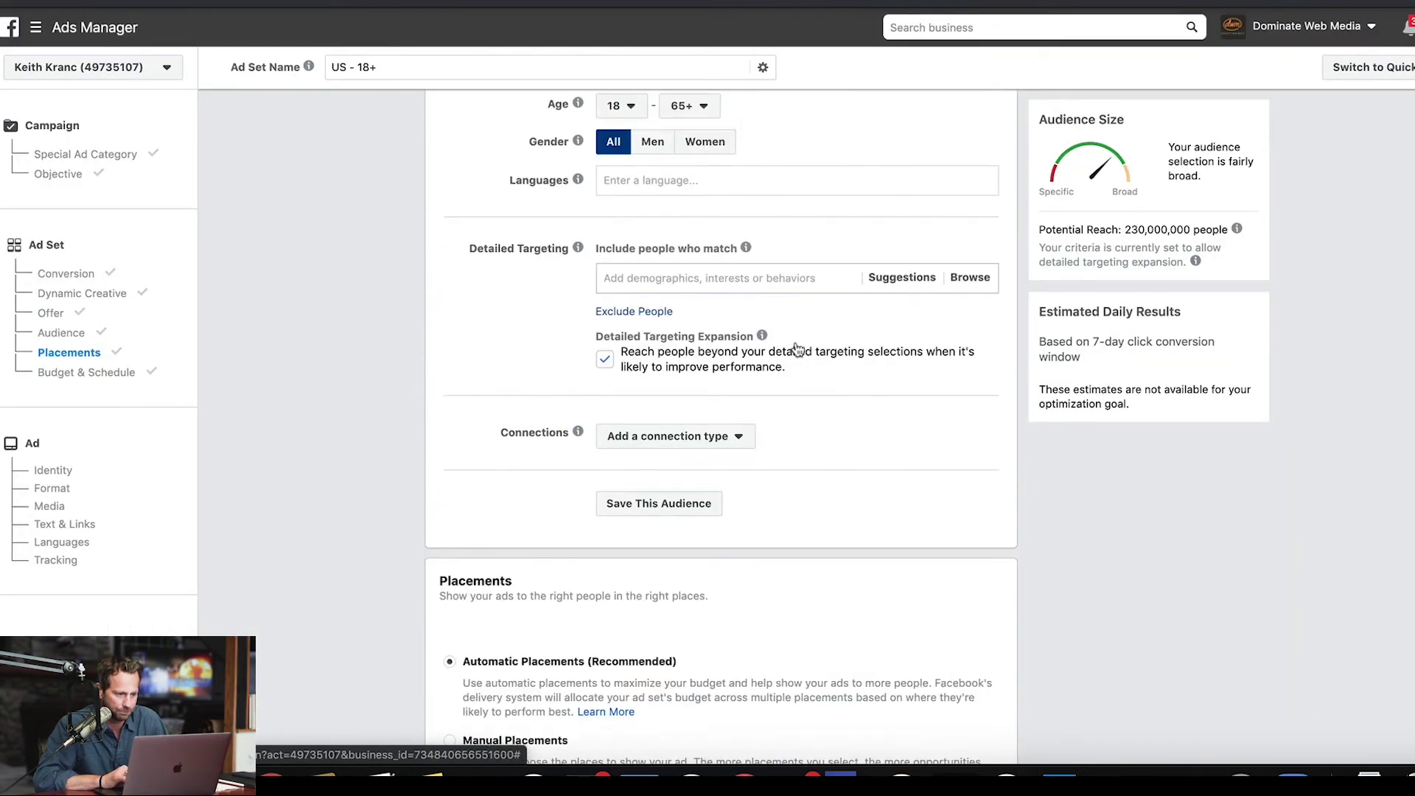
pyautogui.click(759, 276)
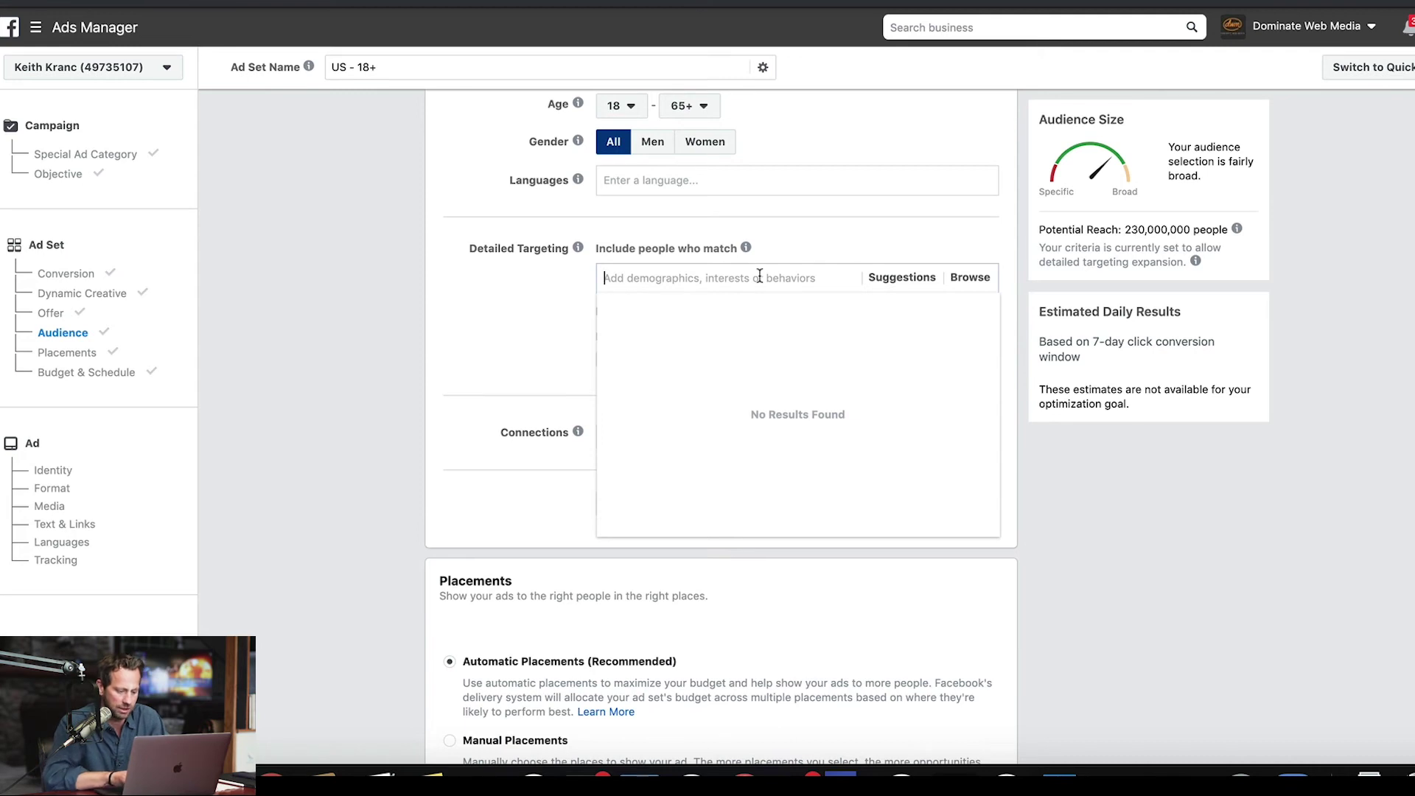
pyautogui.write('ryan deiss')
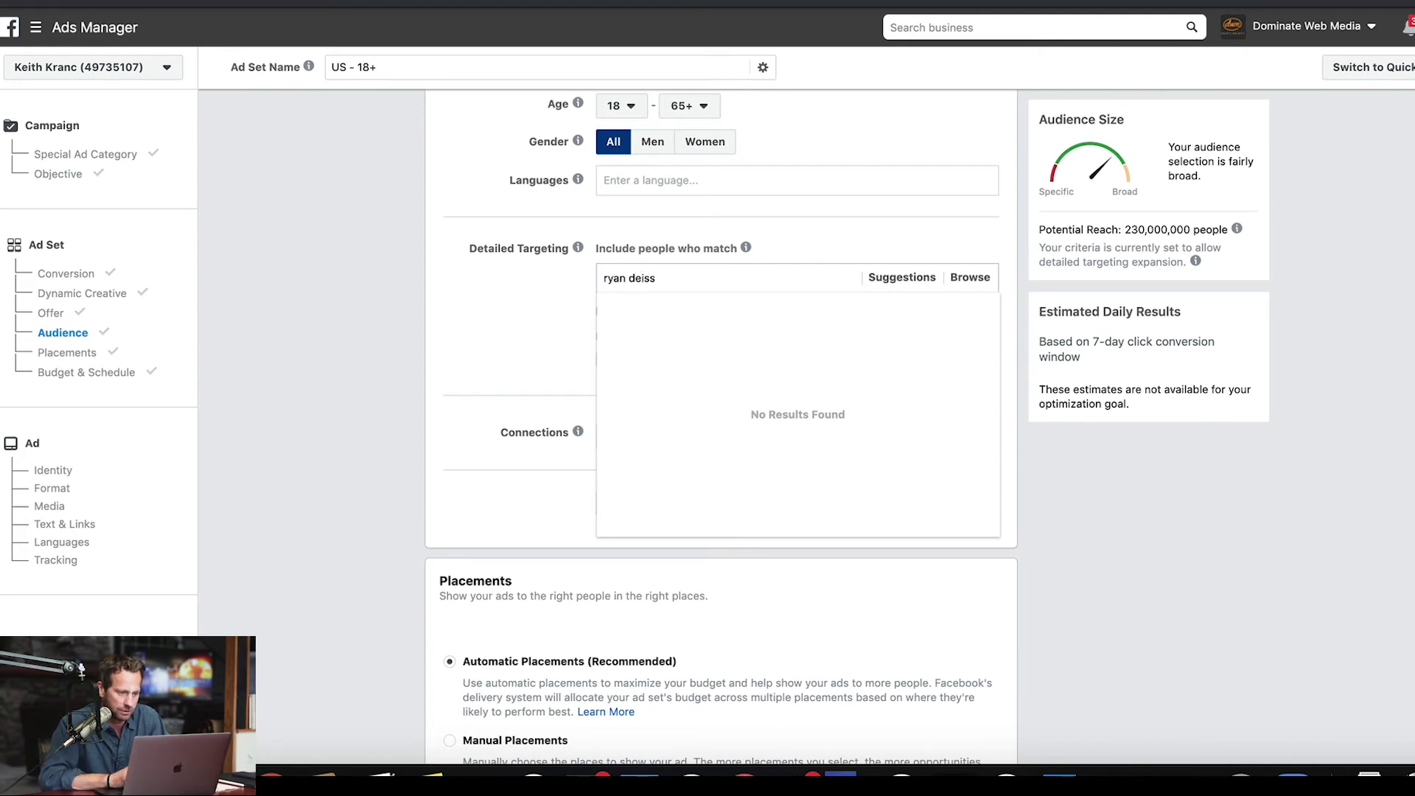
pyautogui.click(732, 308)
pyautogui.write('fran')
pyautogui.press('BackSpace')
pyautogui.press('BackSpace')
pyautogui.press('BackSpace')
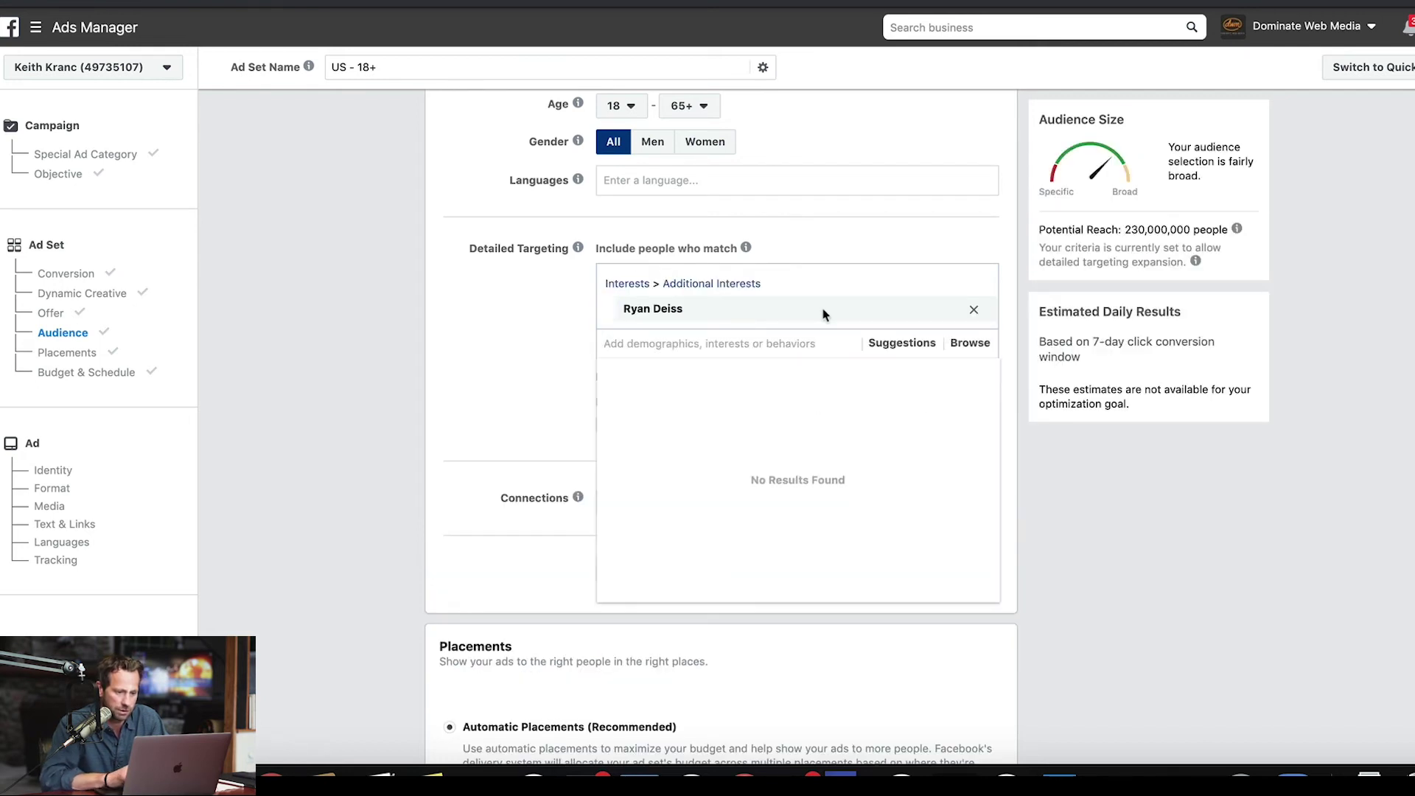
# Show the suggested interests related to Ryan Deiss and add Mike Dillard to the detailed targeting
pyautogui.click(909, 346)
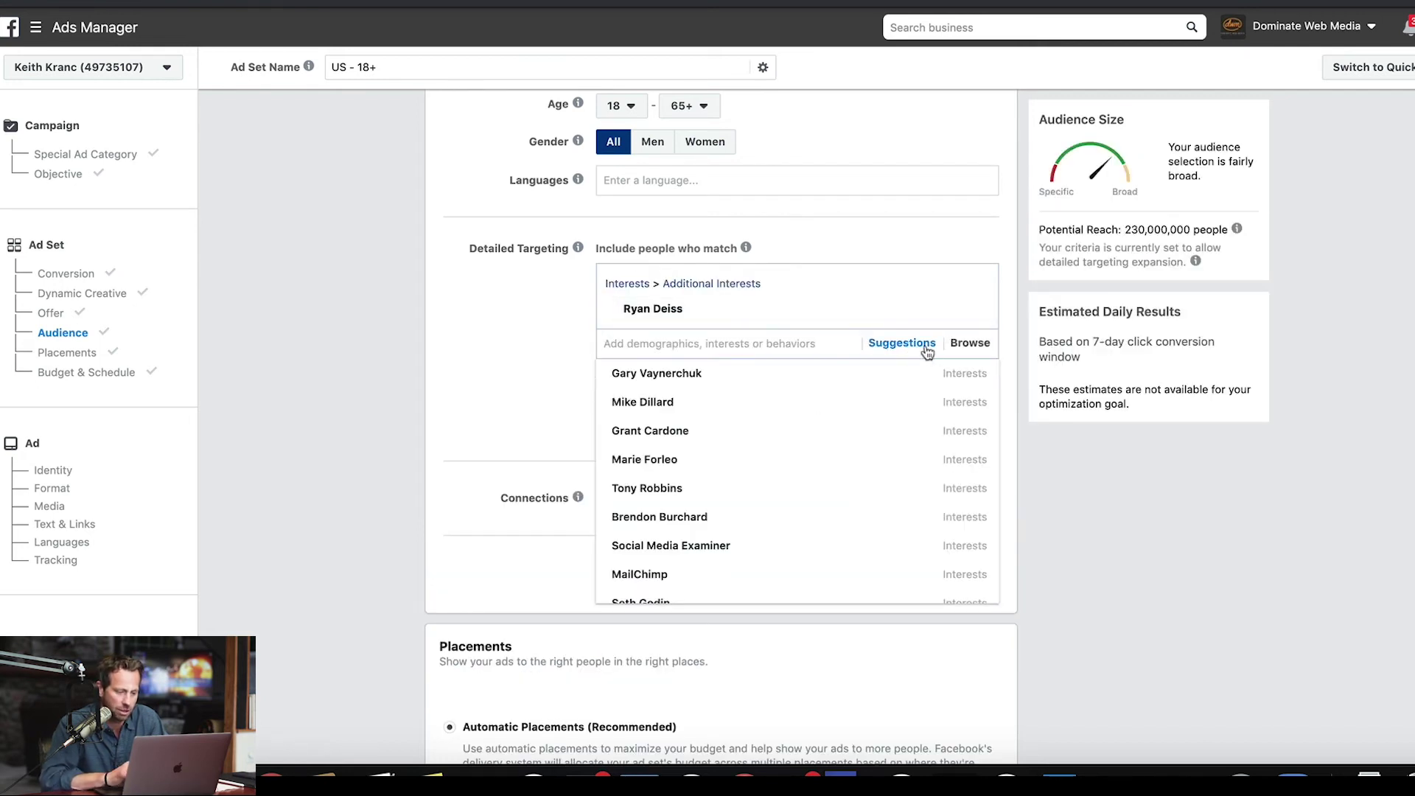
pyautogui.moveTo(846, 437)
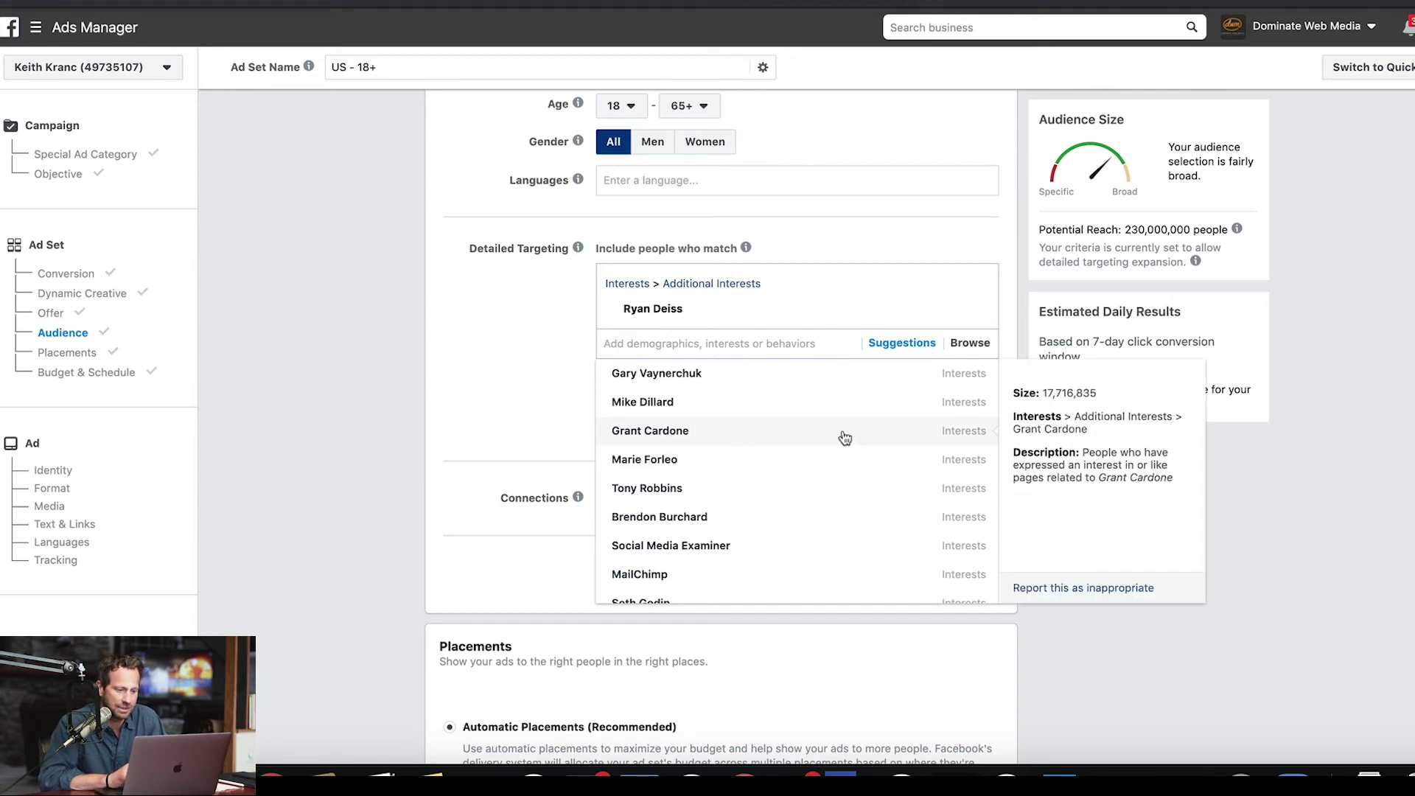
pyautogui.scroll(2, 663, 412)
pyautogui.scroll(-1, 542, 404)
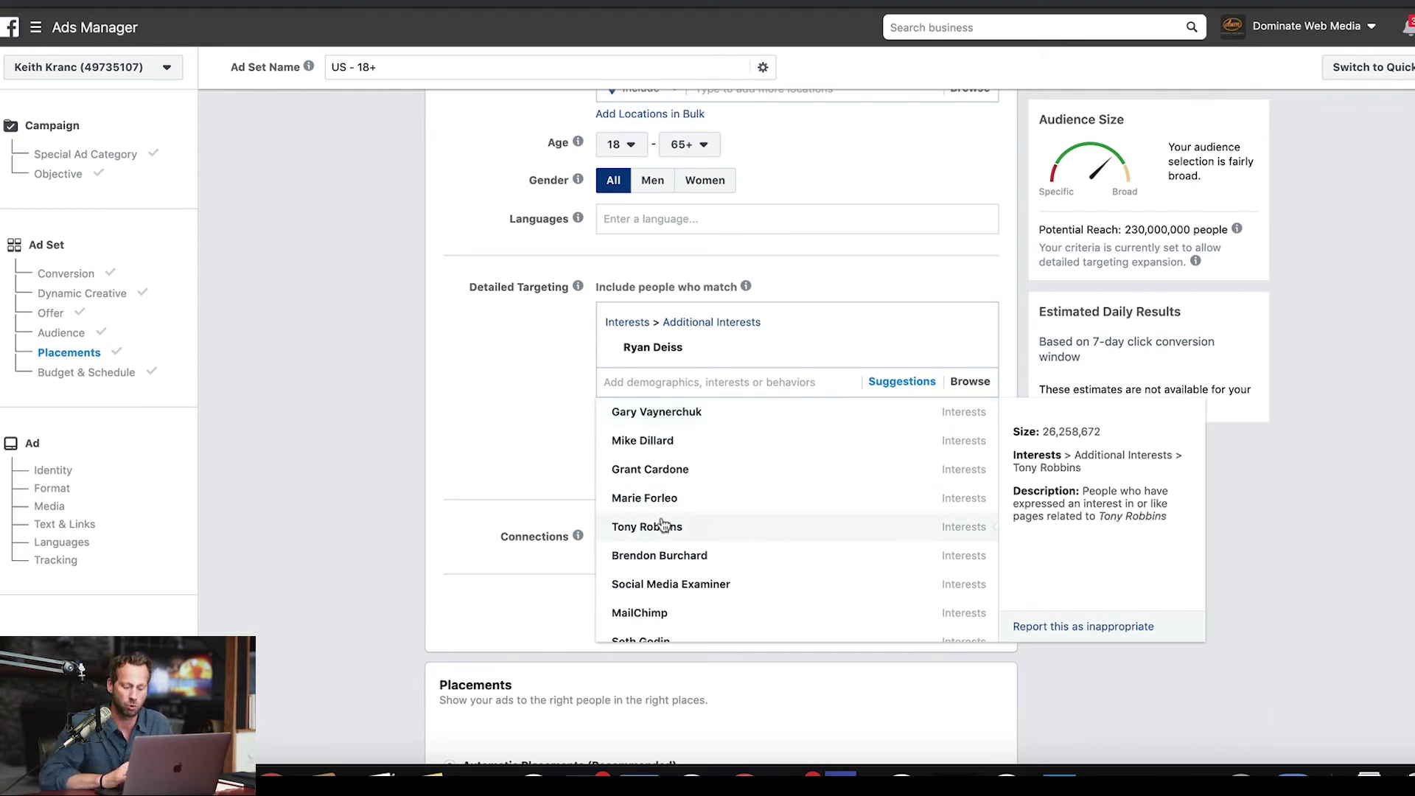
pyautogui.click(667, 444)
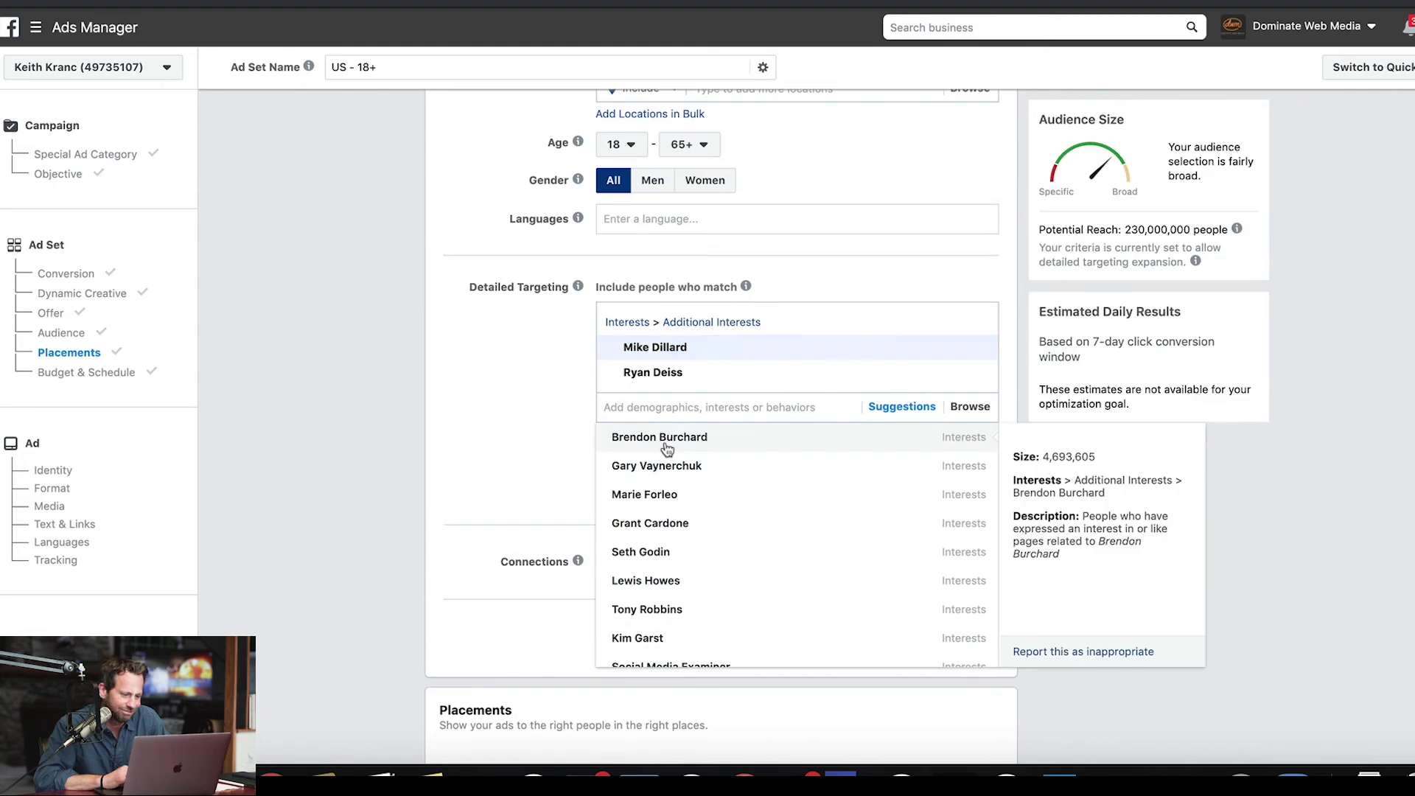
# Search the detailed targeting for "frank kern" and add the Frank Kern interest
pyautogui.write('fra')
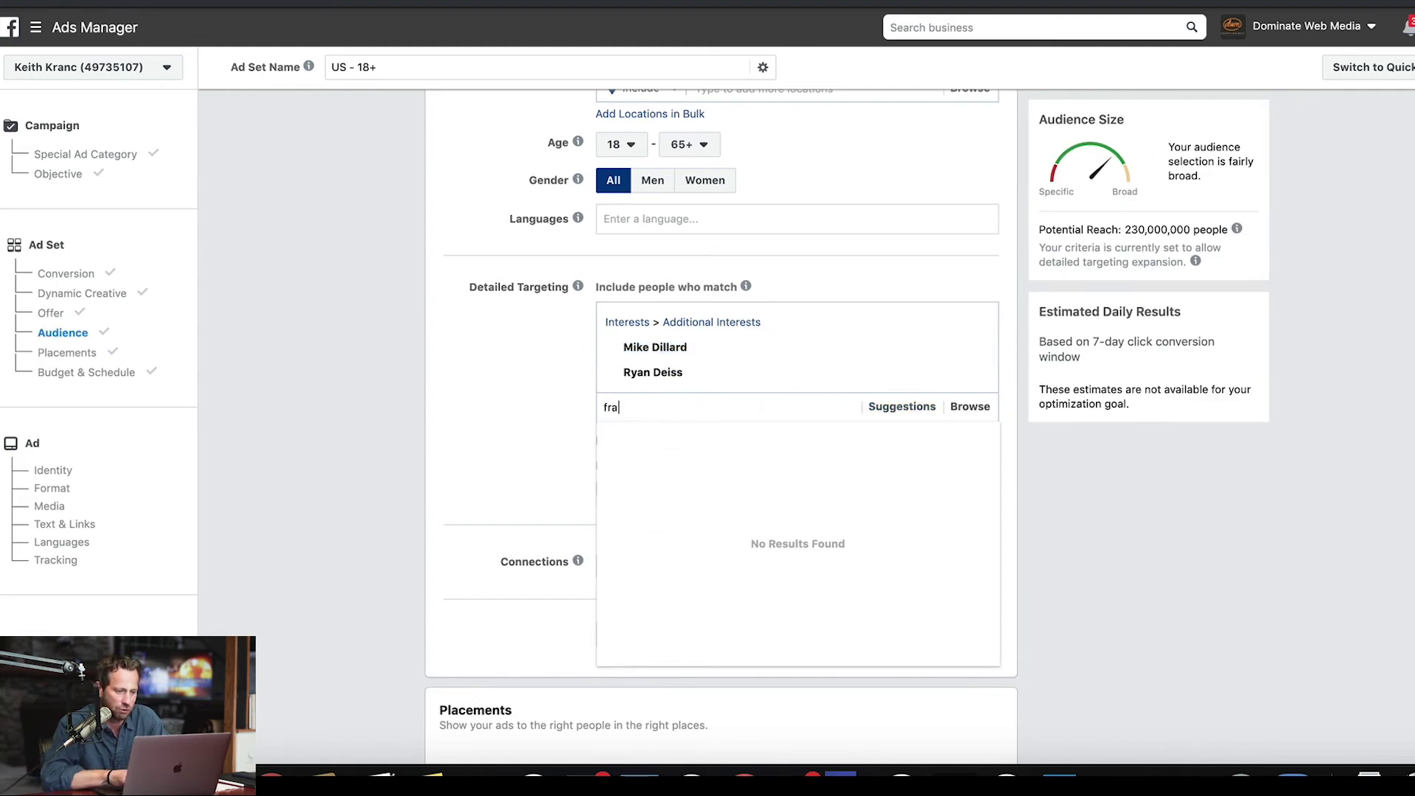
pyautogui.write('nk kern')
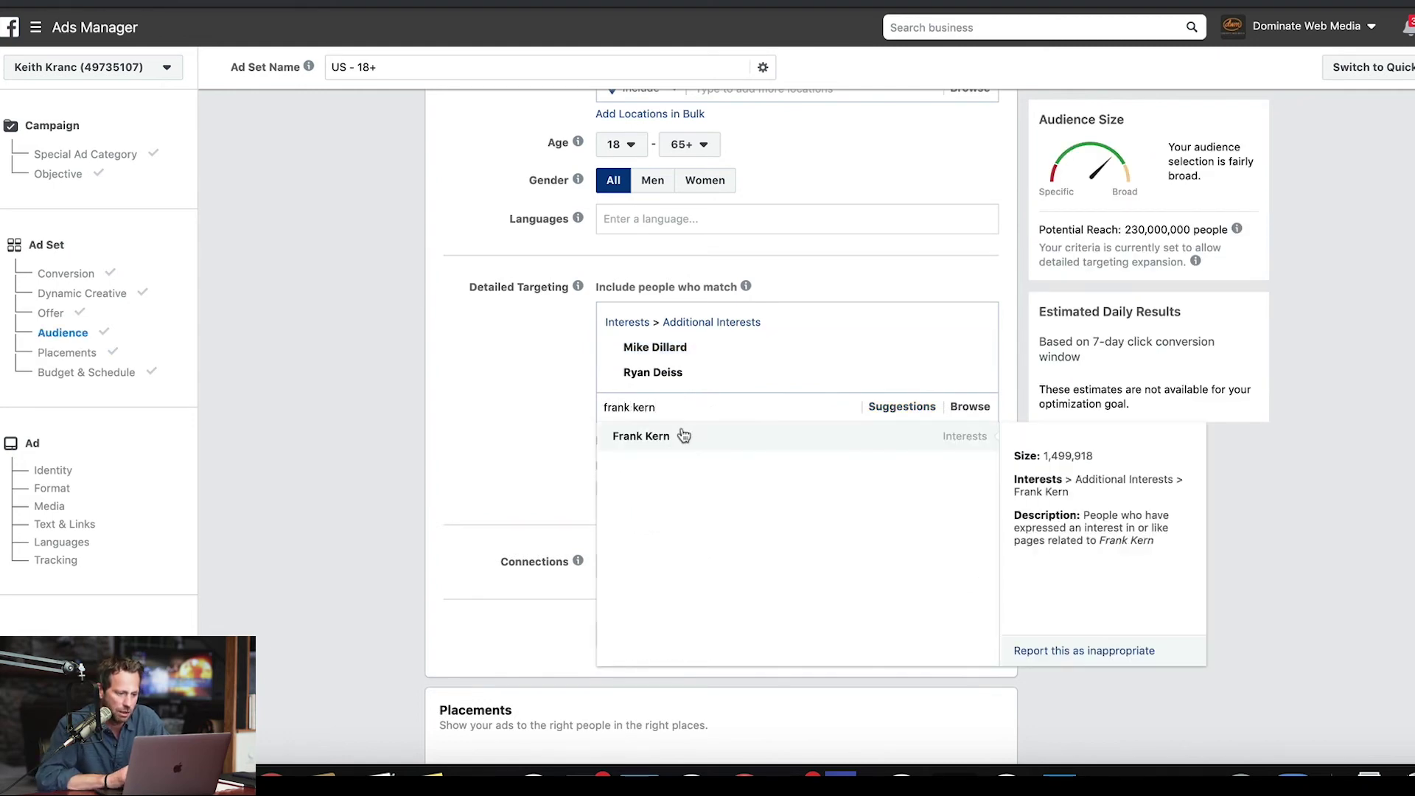
pyautogui.click(667, 435)
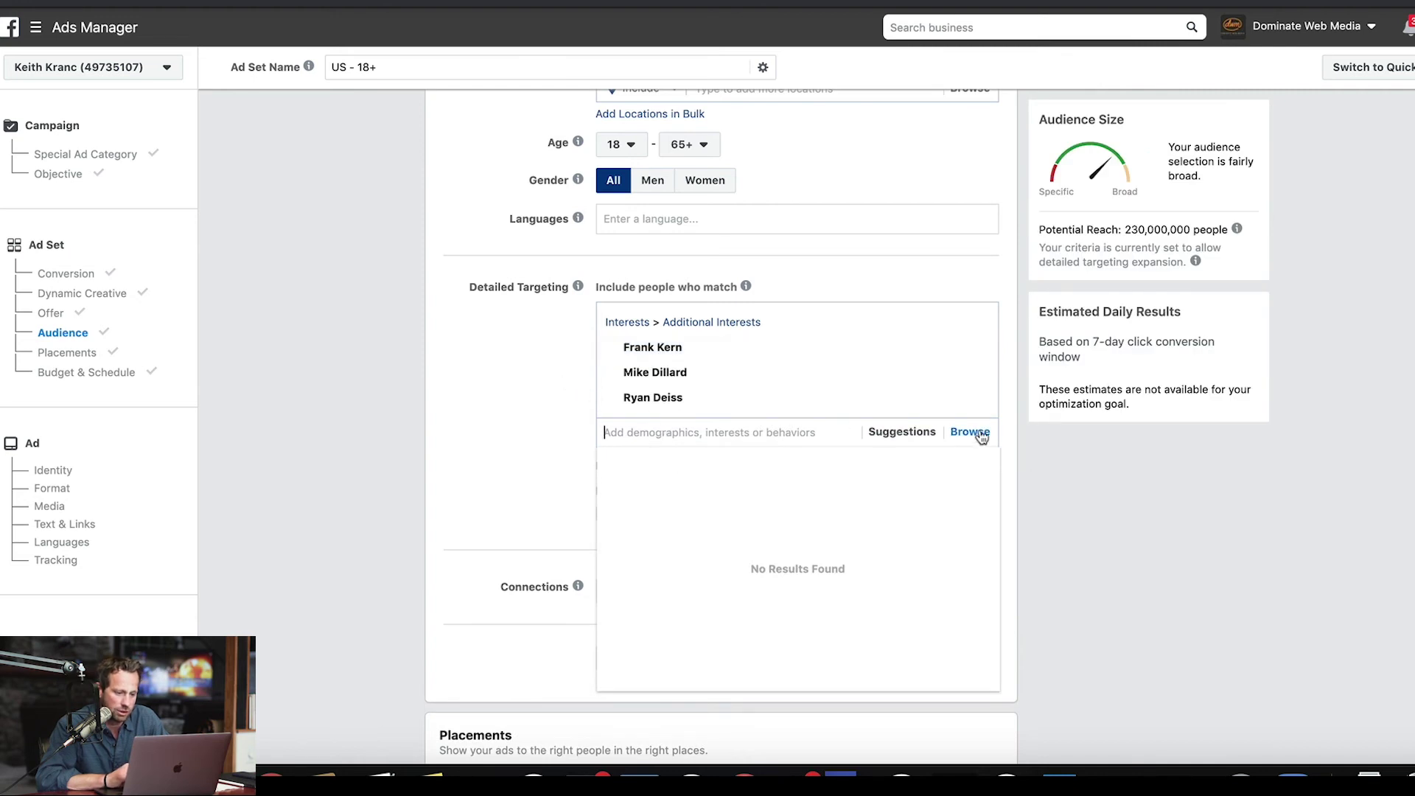
# Show the suggested interests for the current group and add Kim Garst to the detailed targeting
pyautogui.click(912, 433)
pyautogui.moveTo(774, 463)
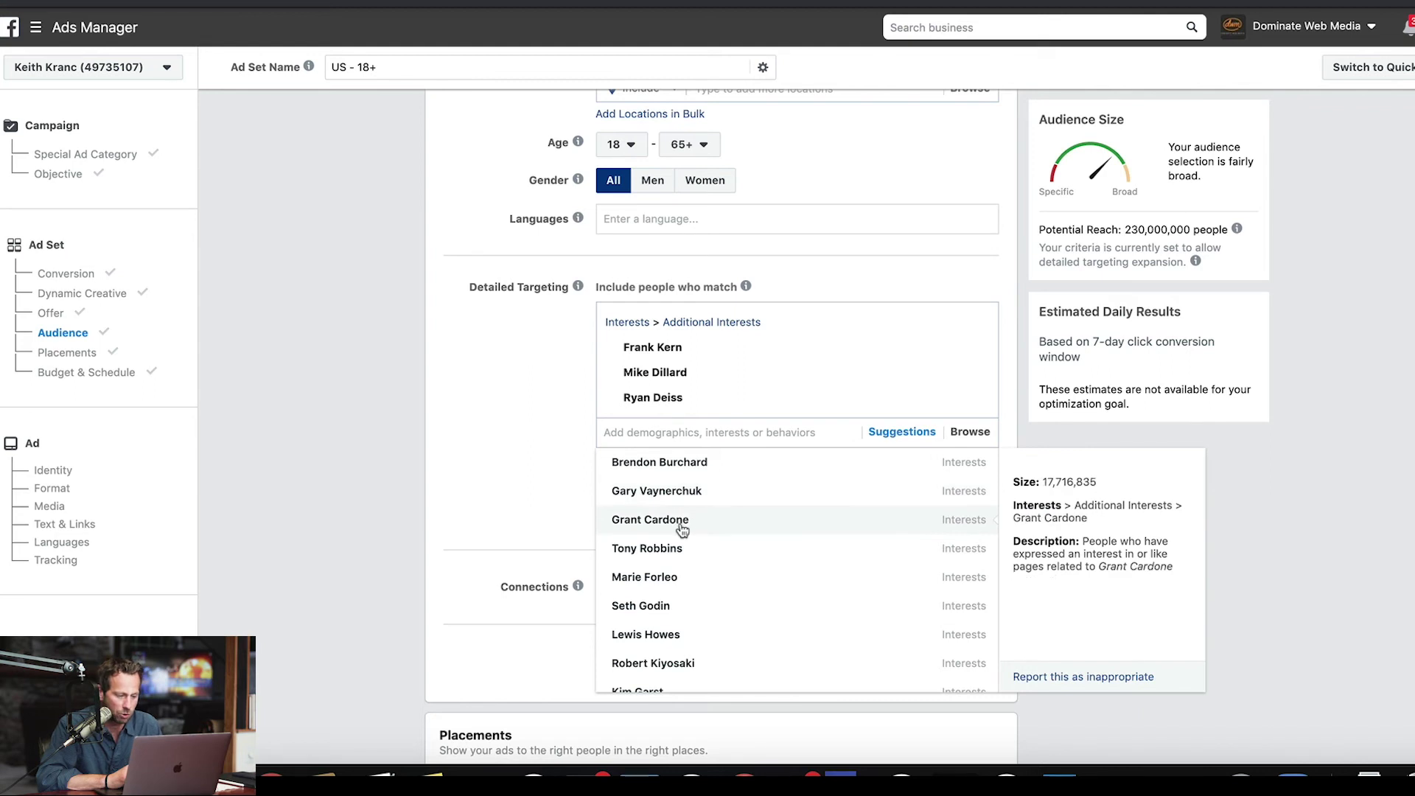
pyautogui.scroll(-1, 675, 501)
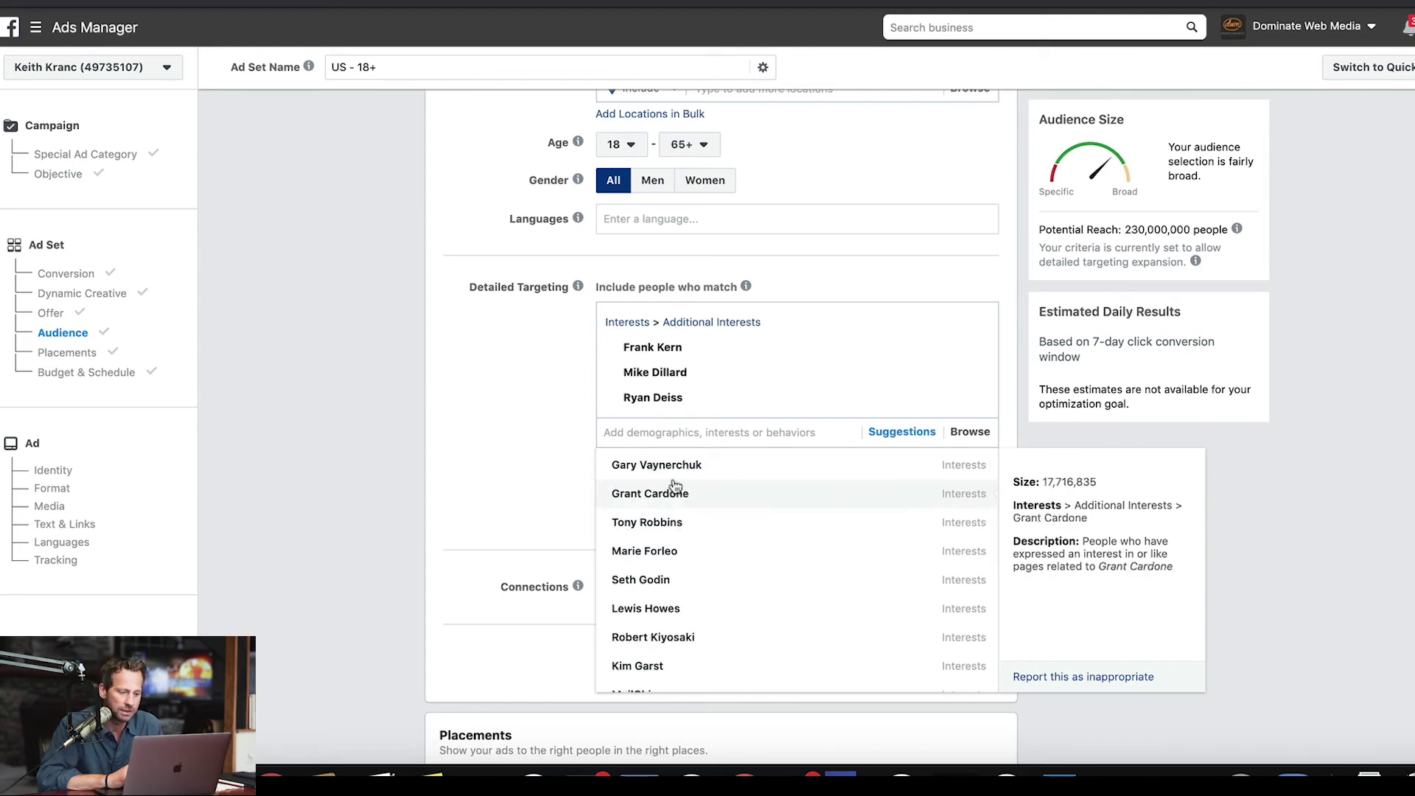
pyautogui.scroll(-1, 656, 492)
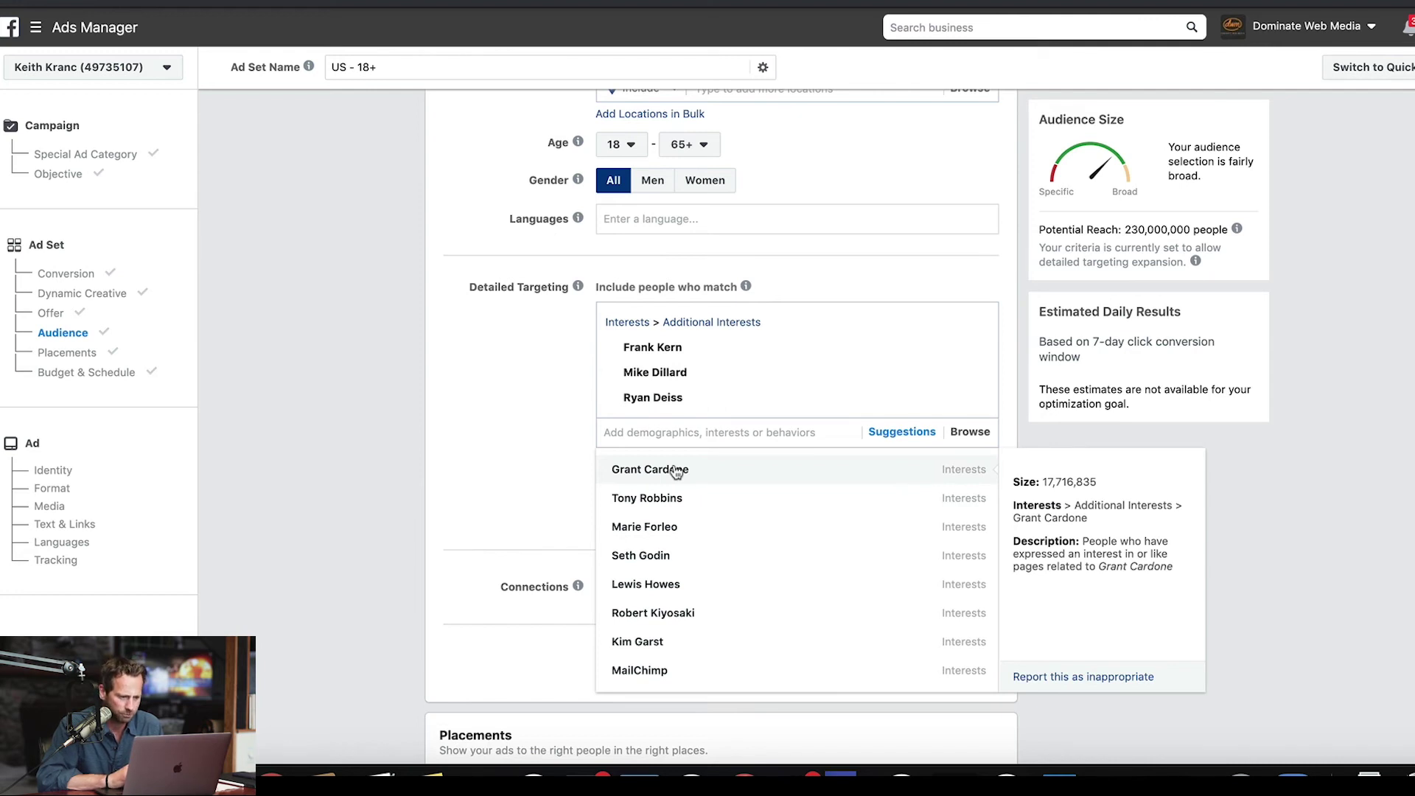
pyautogui.scroll(-2, 675, 476)
pyautogui.scroll(-2, 667, 558)
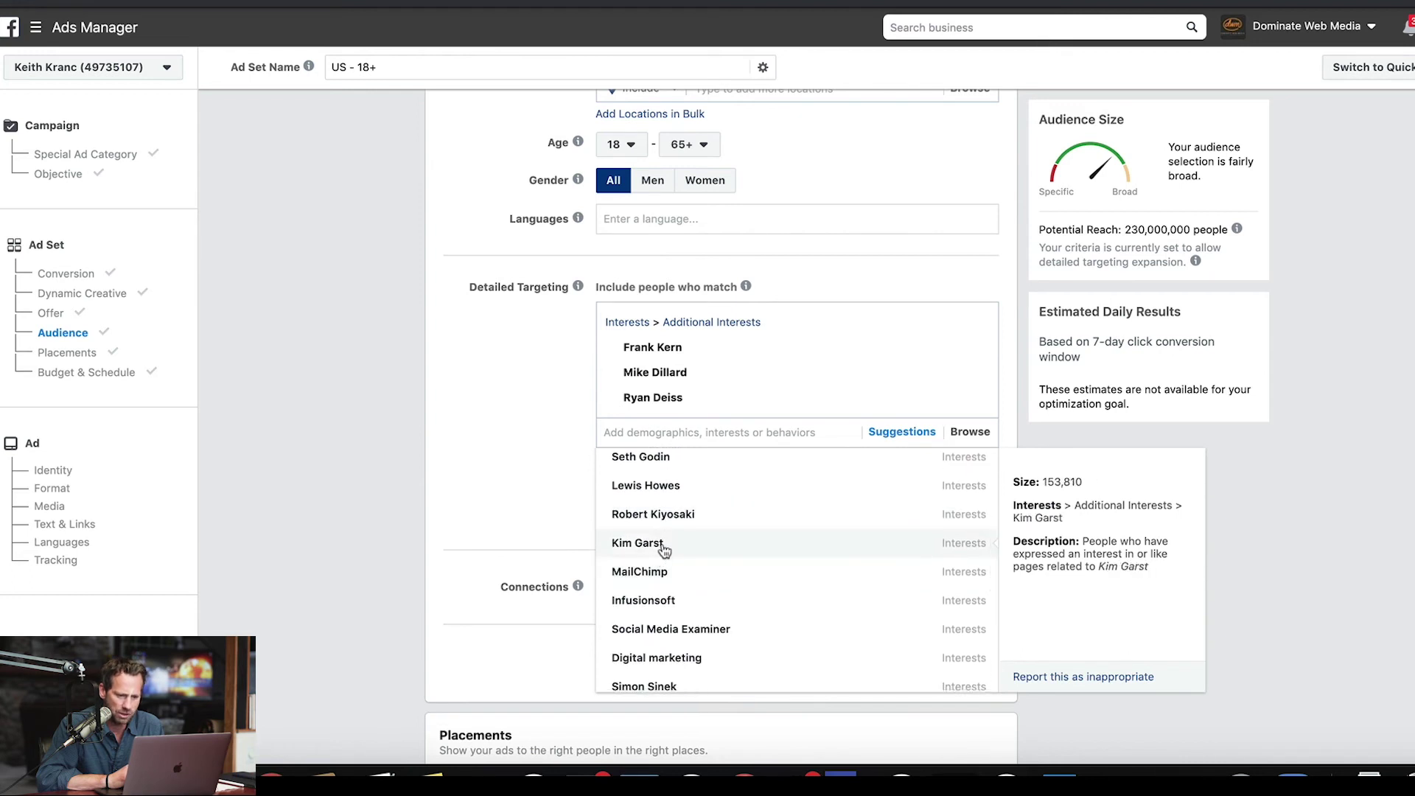
pyautogui.click(638, 543)
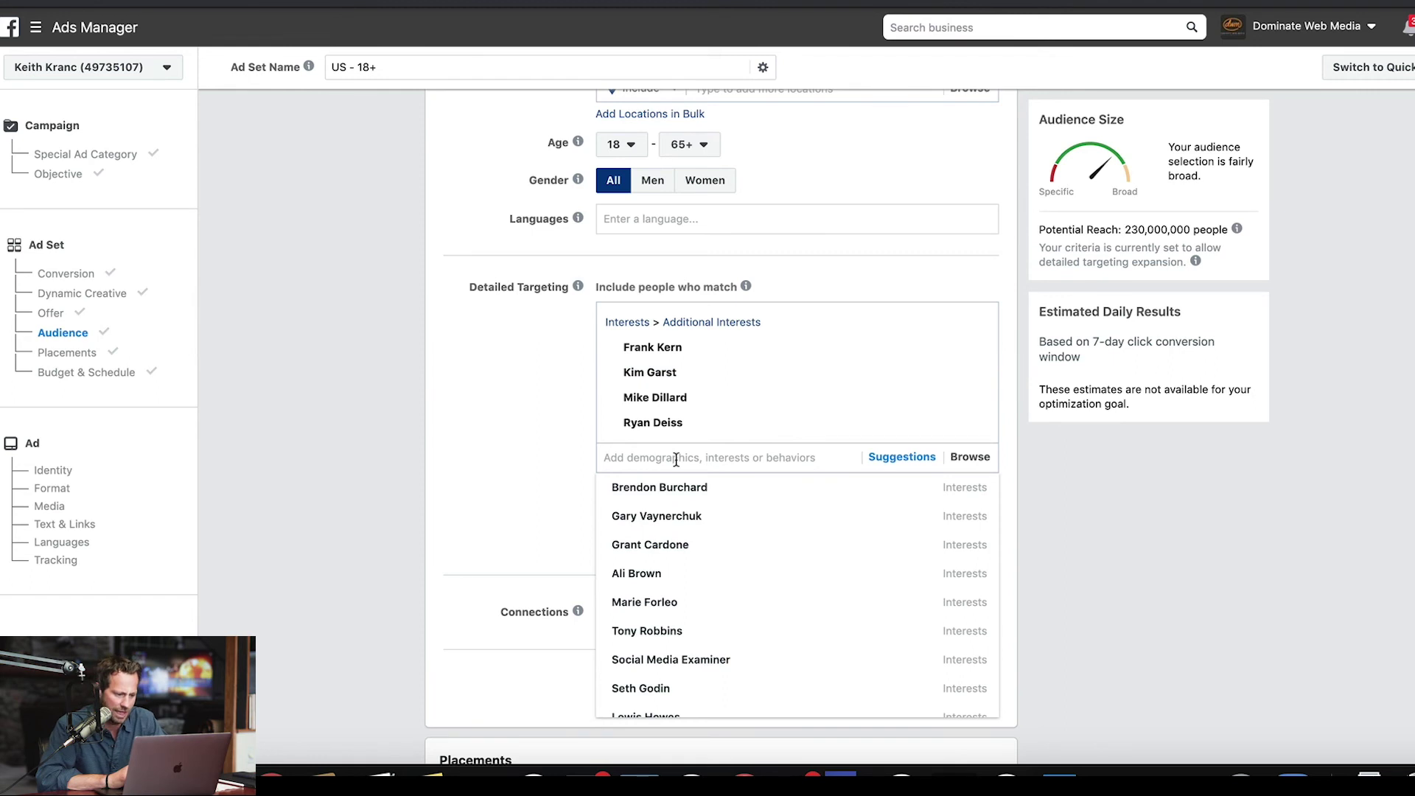
# Add the suggested Infusionsoft interest to the detailed targeting and remove the Kim Garst interest
pyautogui.scroll(-2, 689, 626)
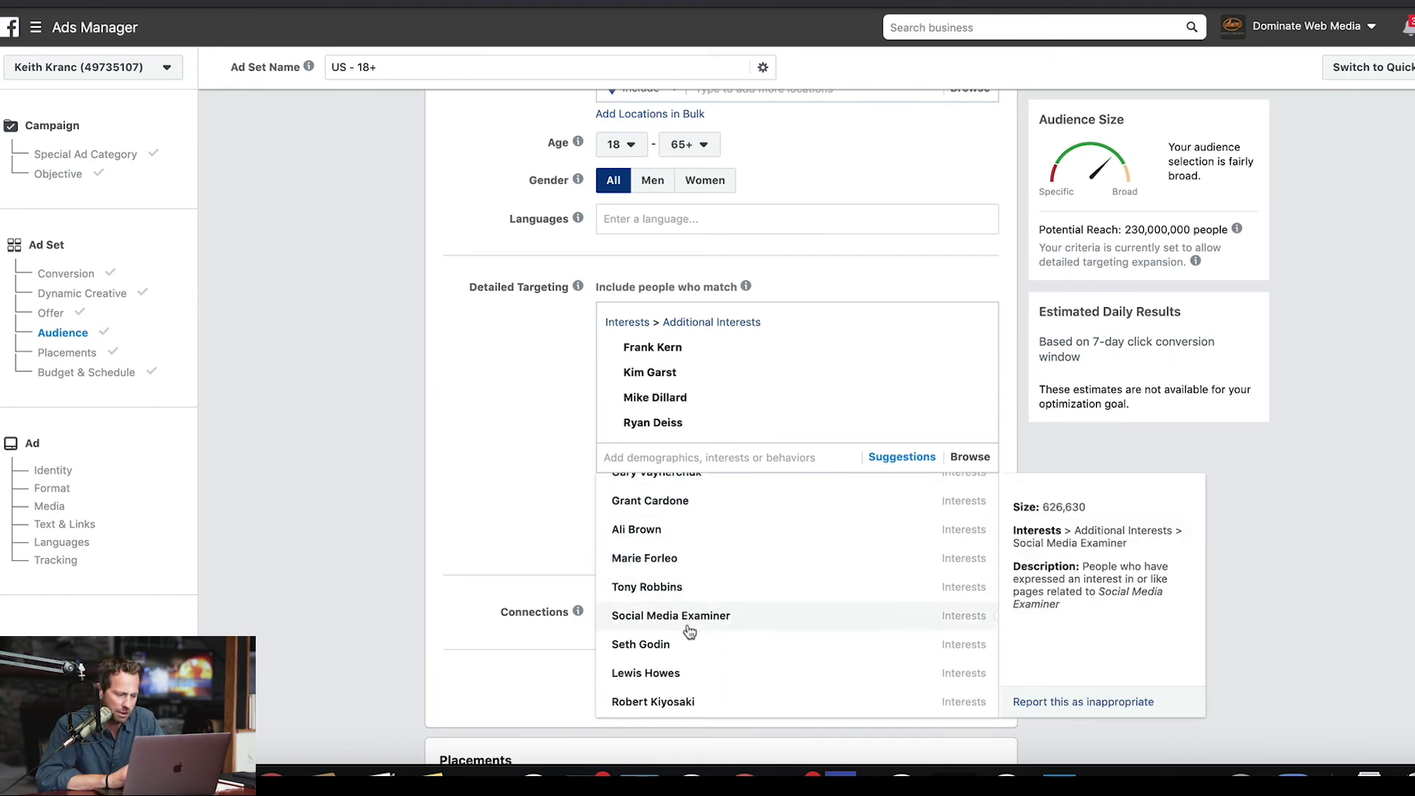
pyautogui.scroll(-4, 688, 630)
pyautogui.scroll(-2, 689, 630)
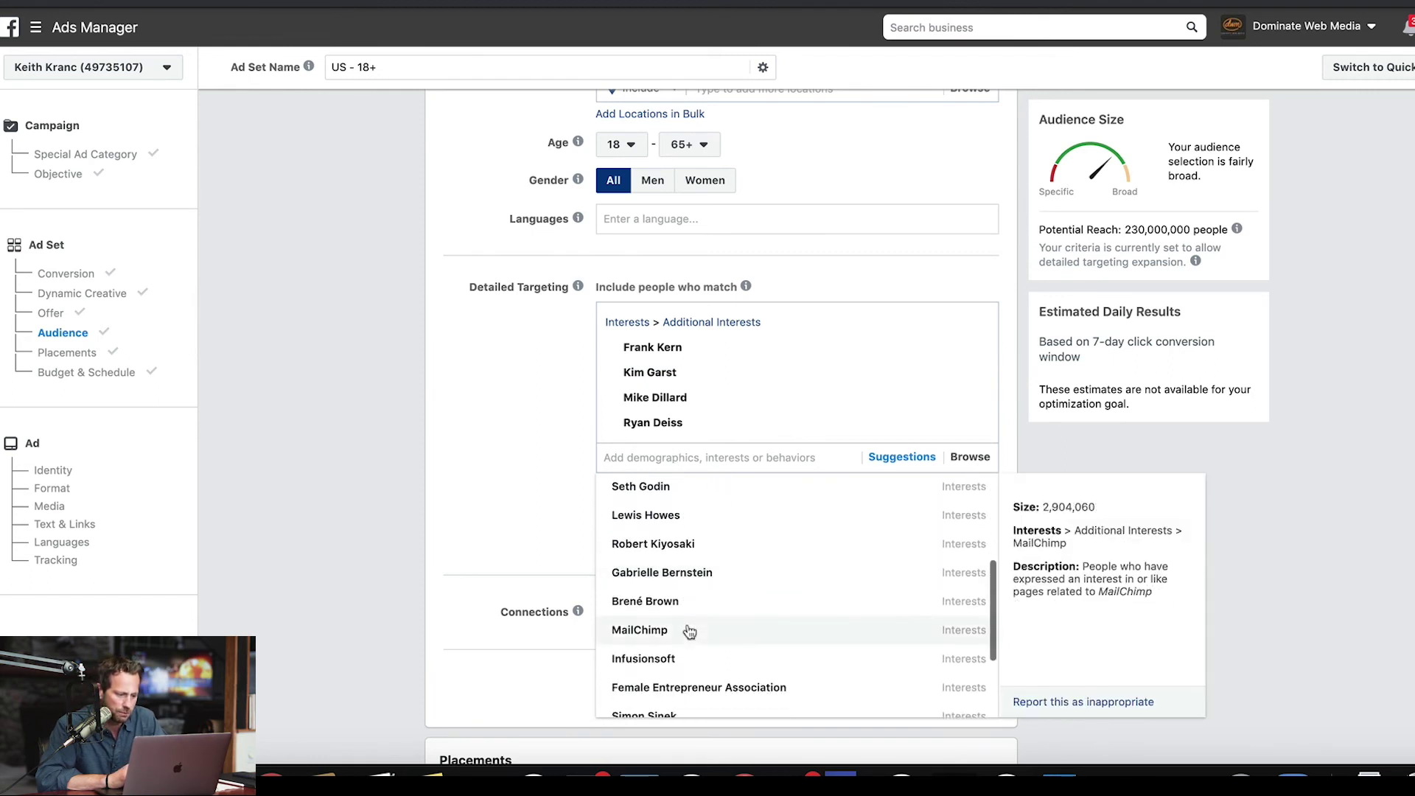
pyautogui.scroll(-1, 680, 658)
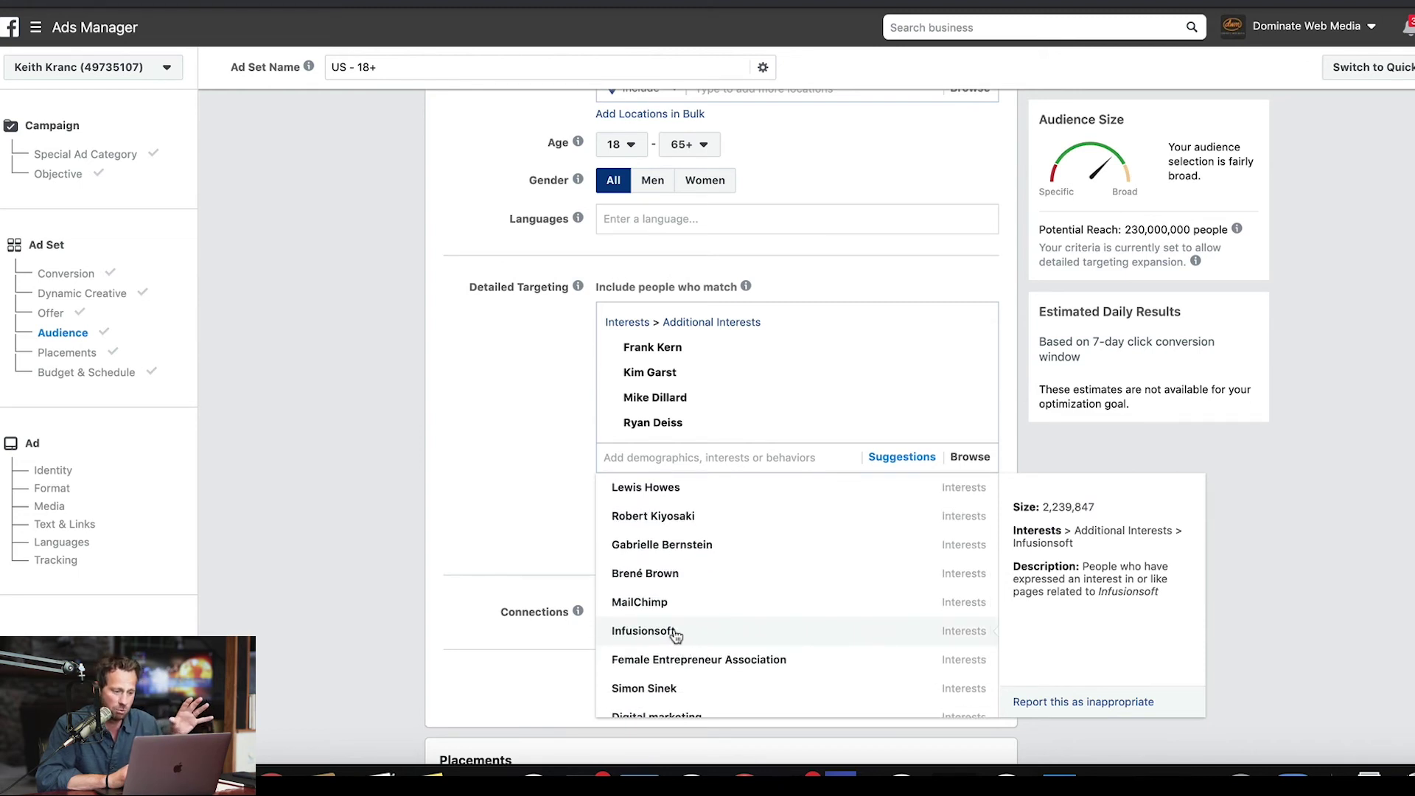
pyautogui.click(674, 632)
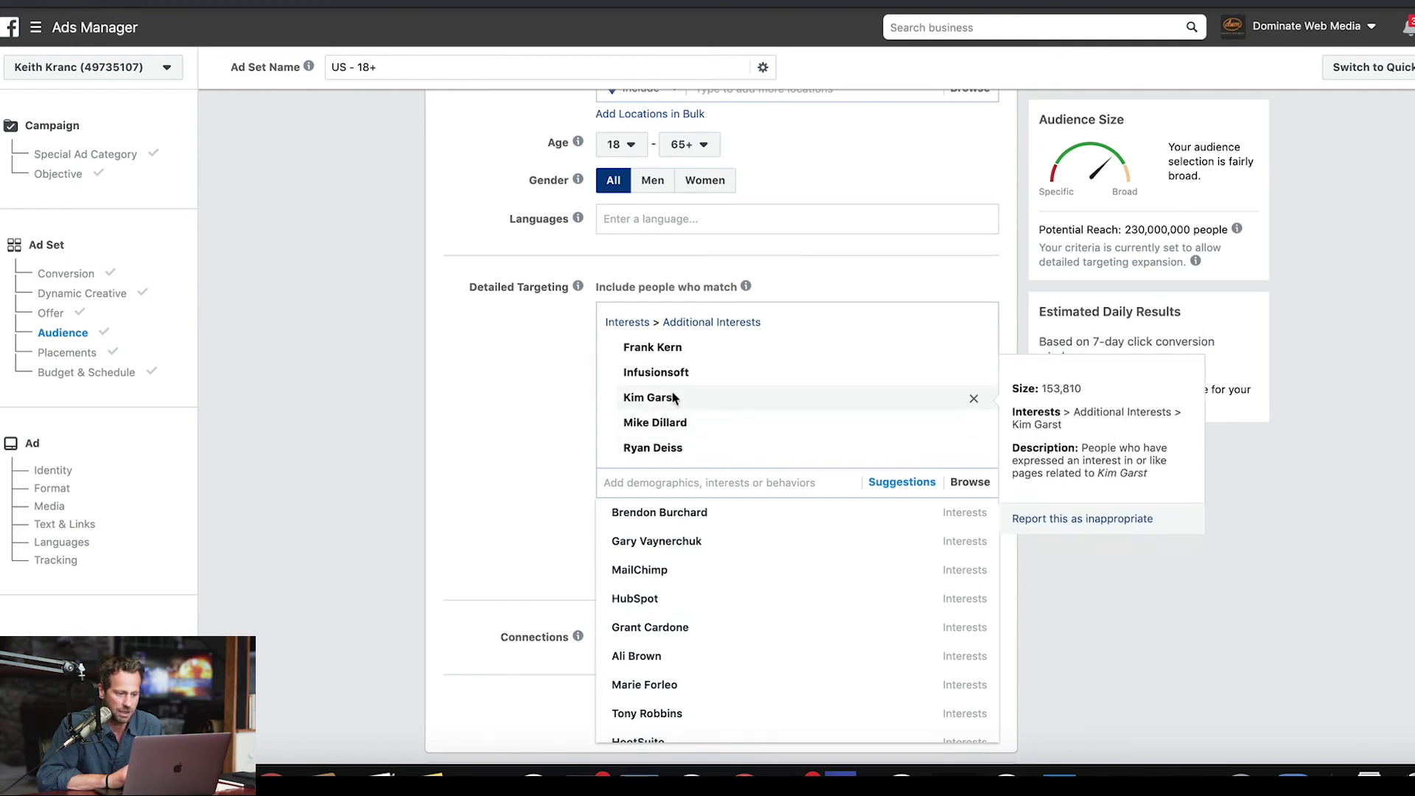
pyautogui.click(973, 399)
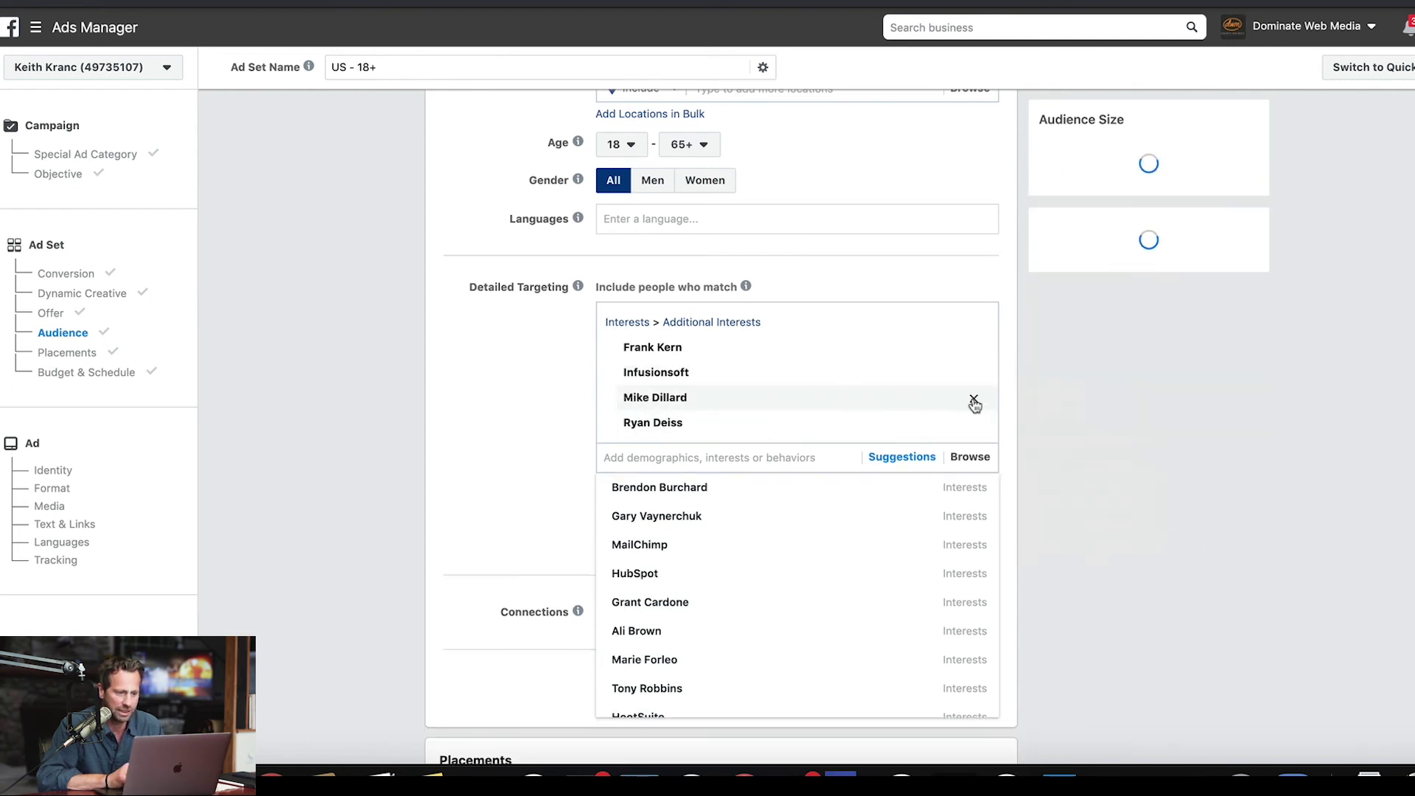
# Remove the Infusionsoft interest from the detailed targeting
pyautogui.click(754, 457)
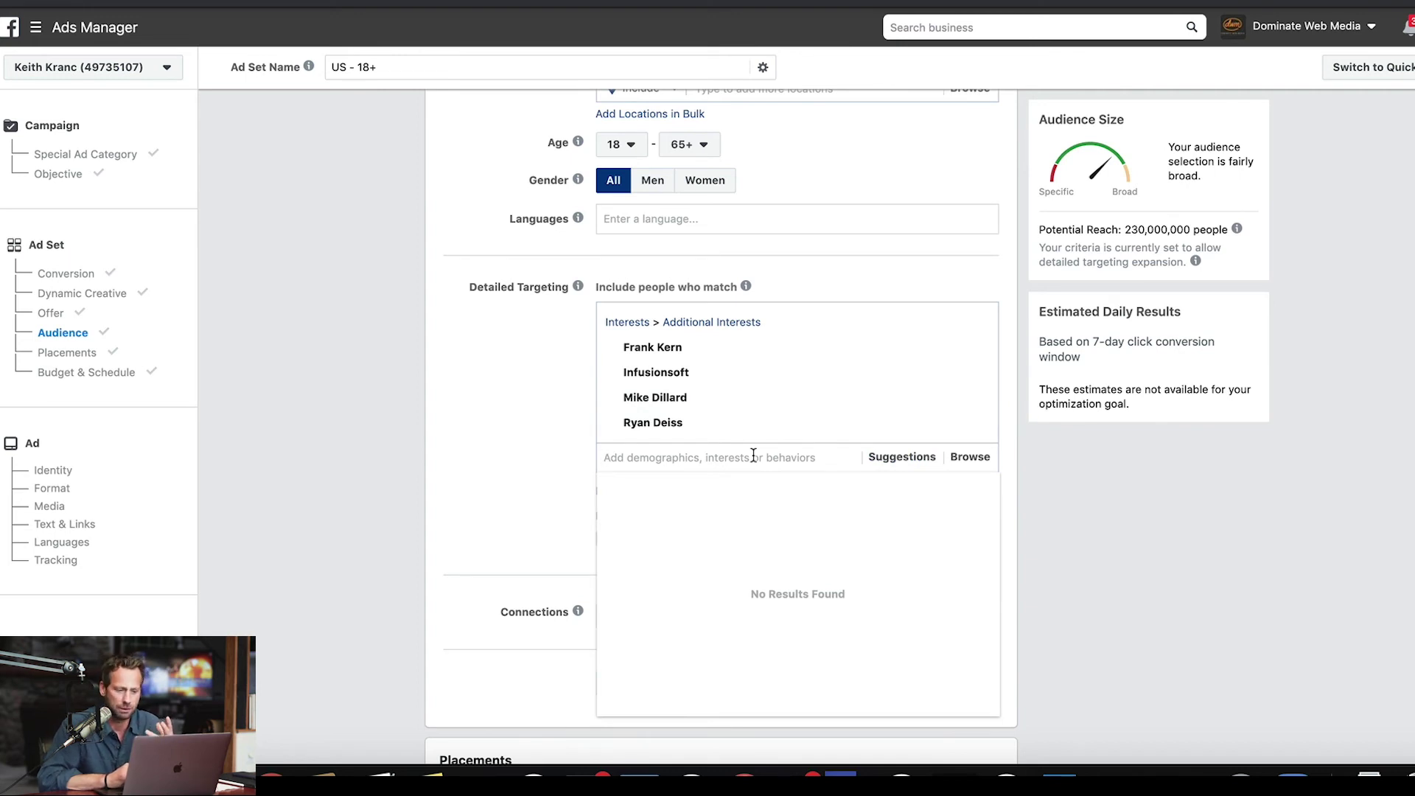
pyautogui.click(506, 457)
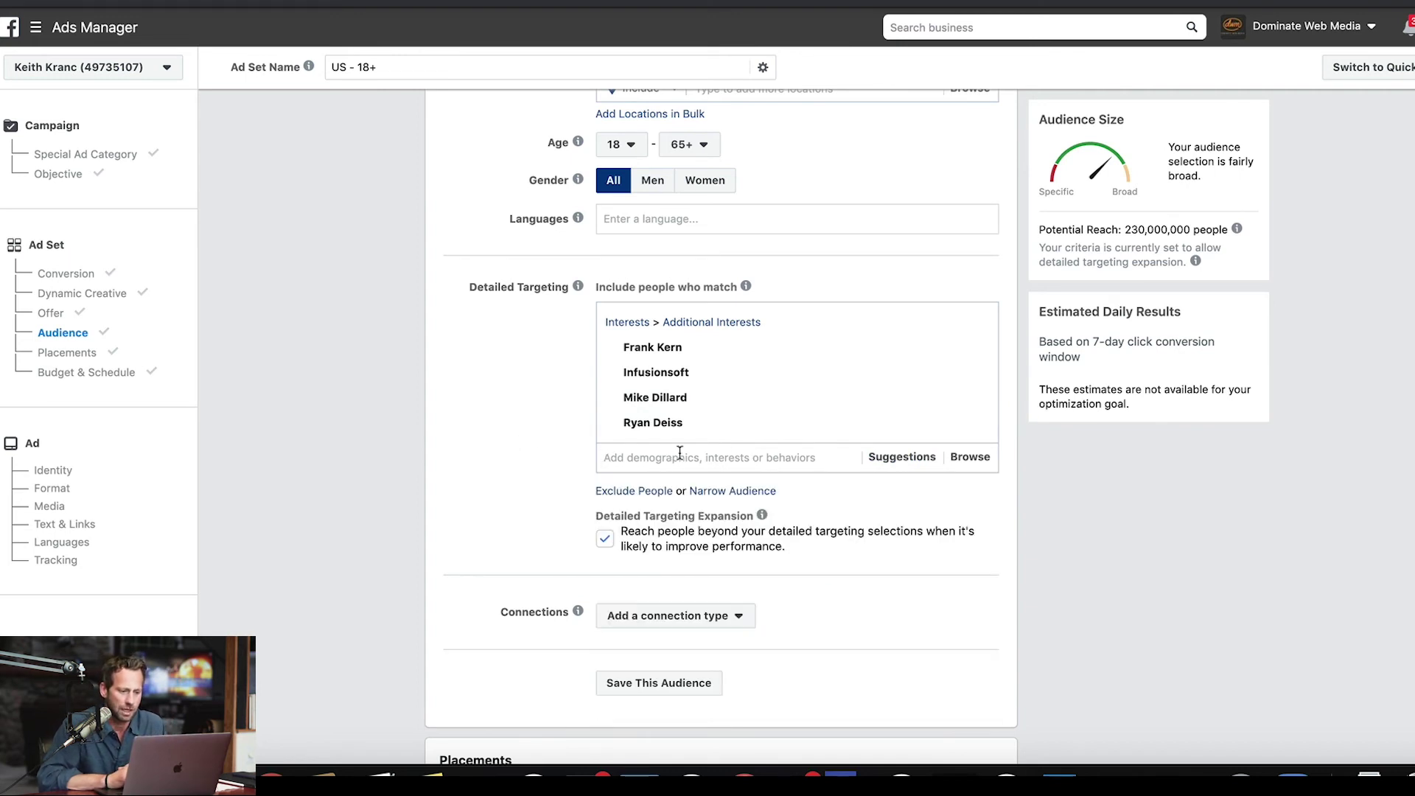
pyautogui.moveTo(660, 386)
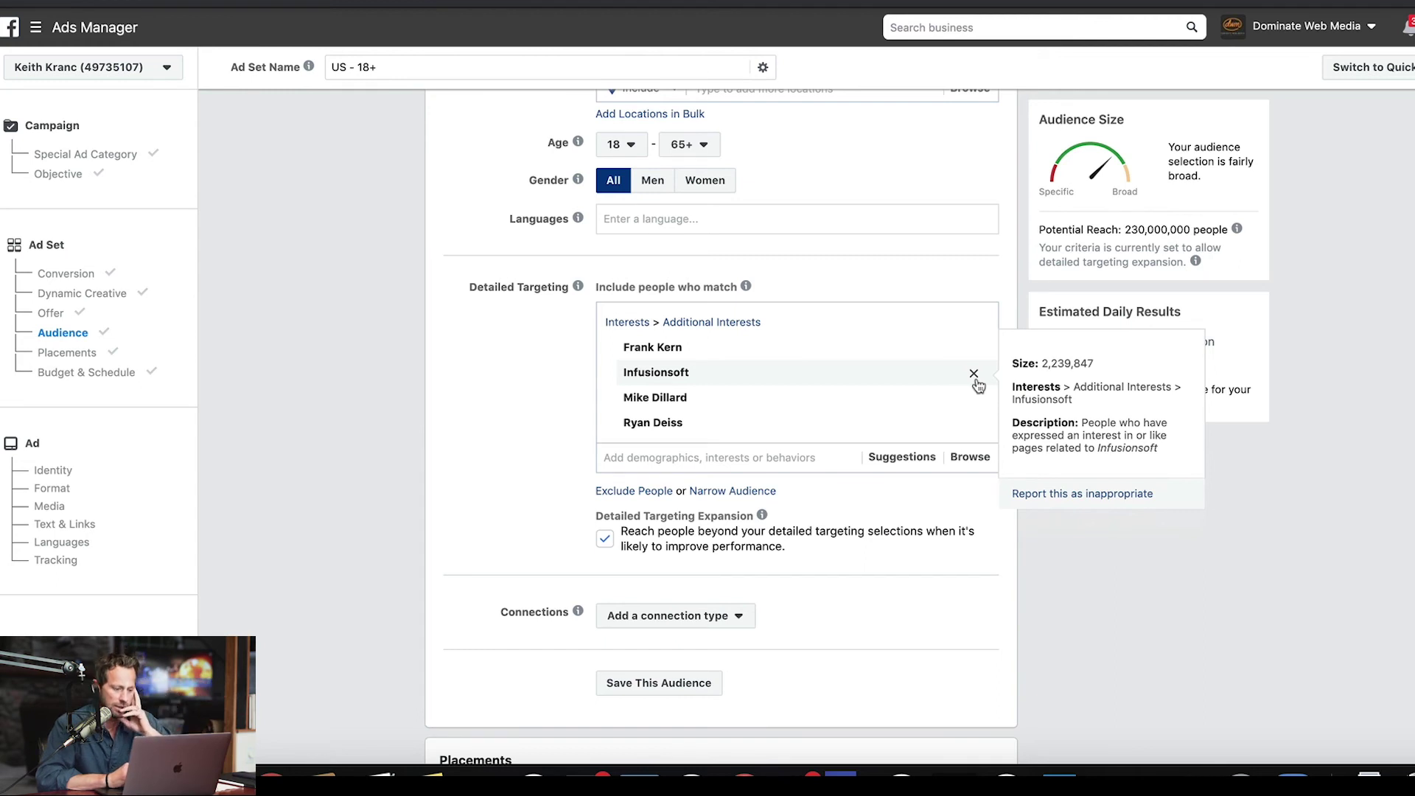
pyautogui.click(974, 374)
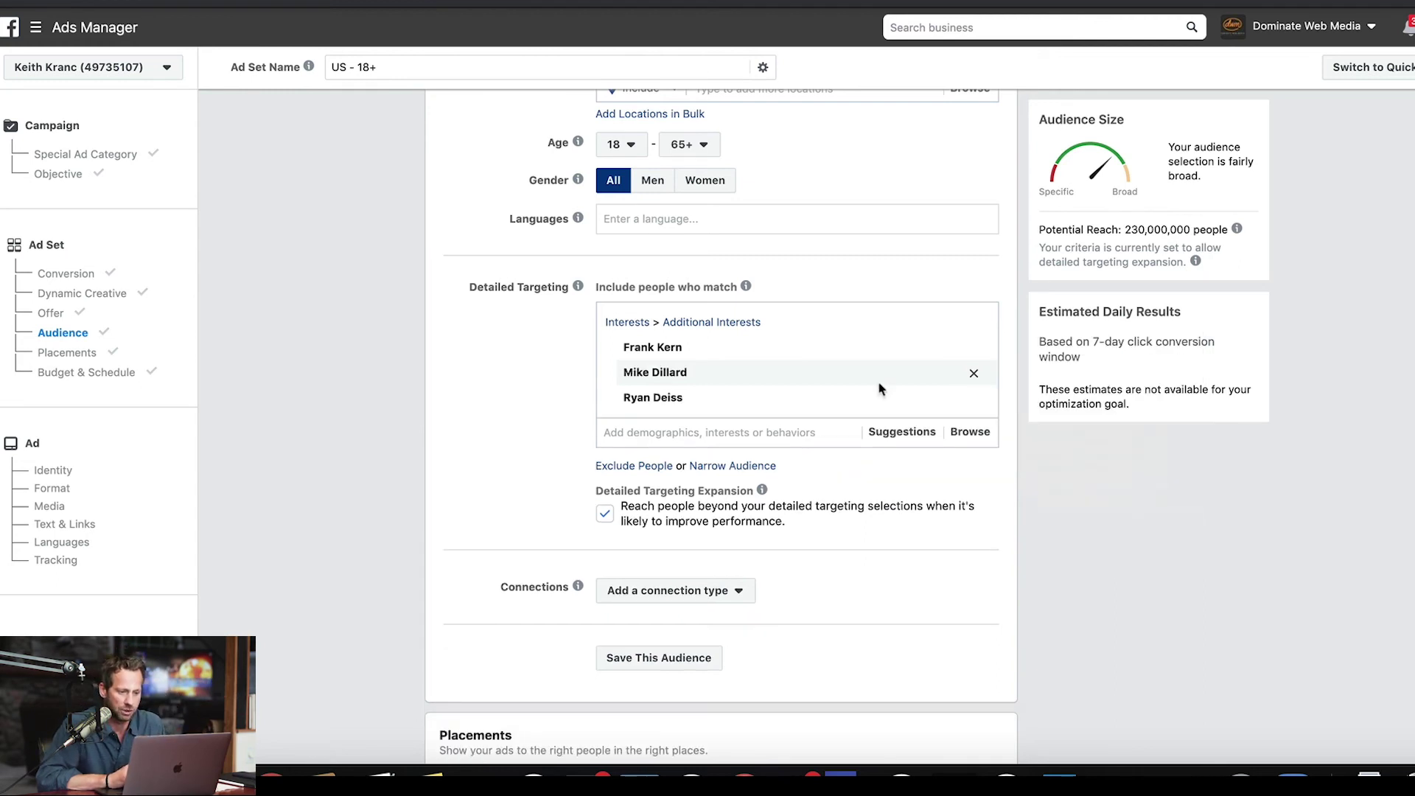
# Search the detailed targeting for "mike fil" and add the Mike Filsaime interest
pyautogui.click(679, 433)
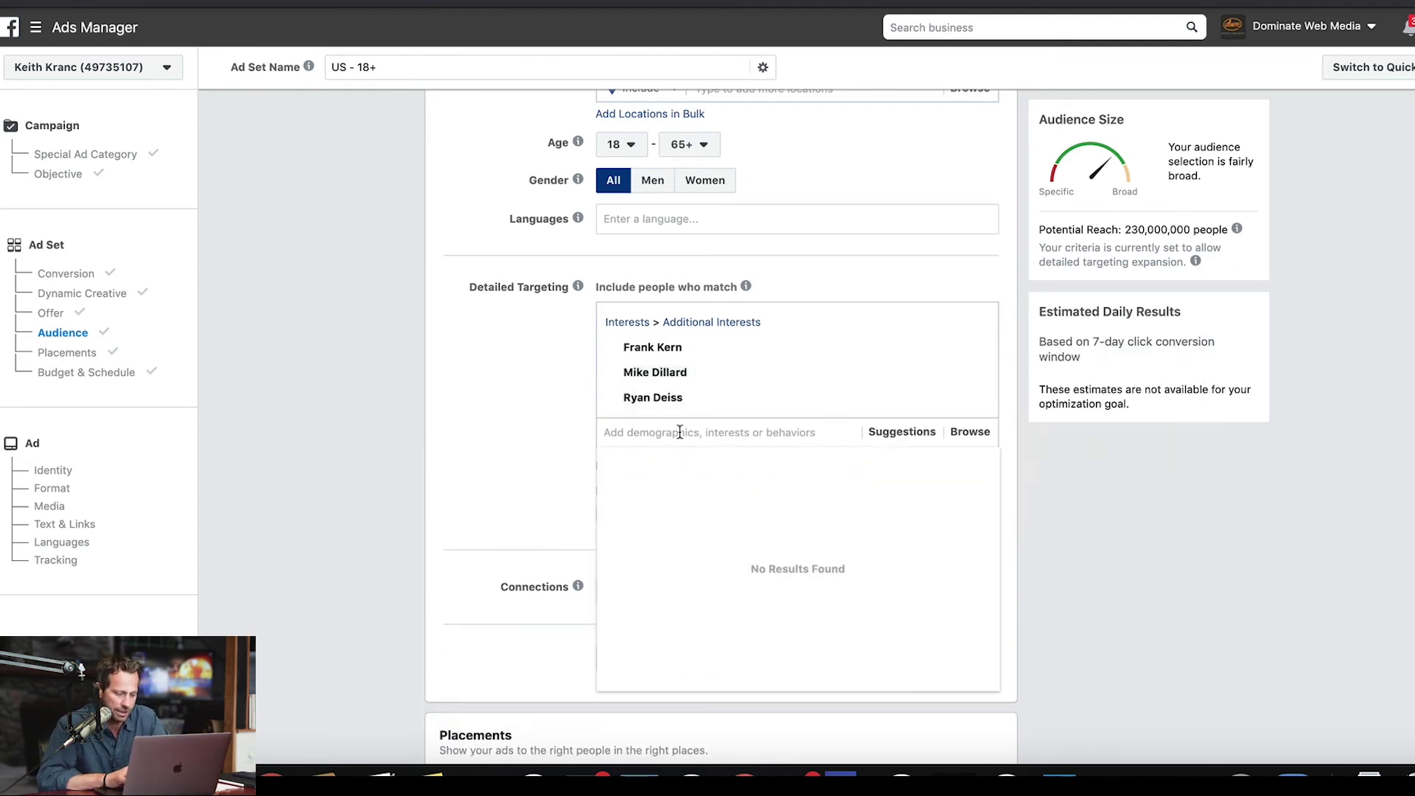
pyautogui.write('mike fil')
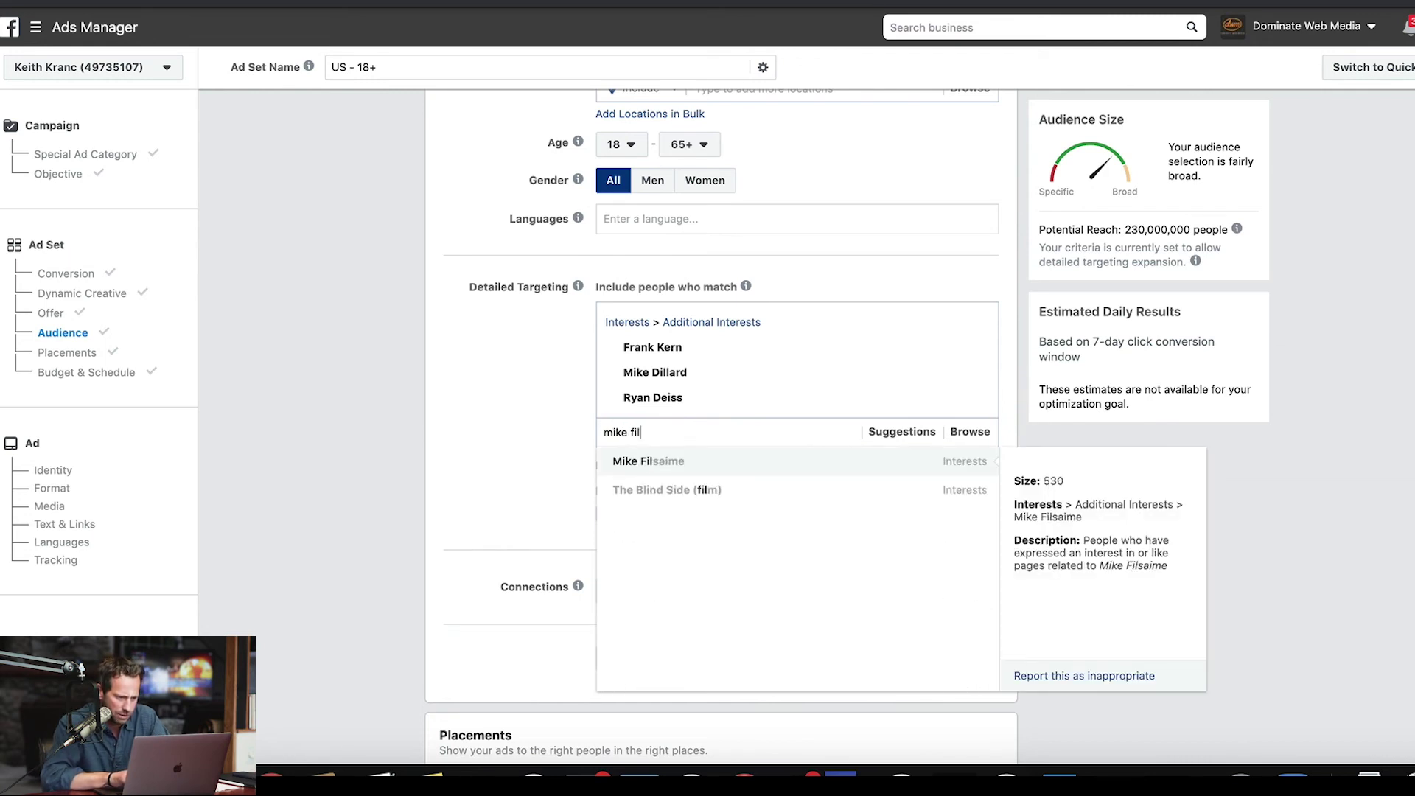
pyautogui.click(689, 464)
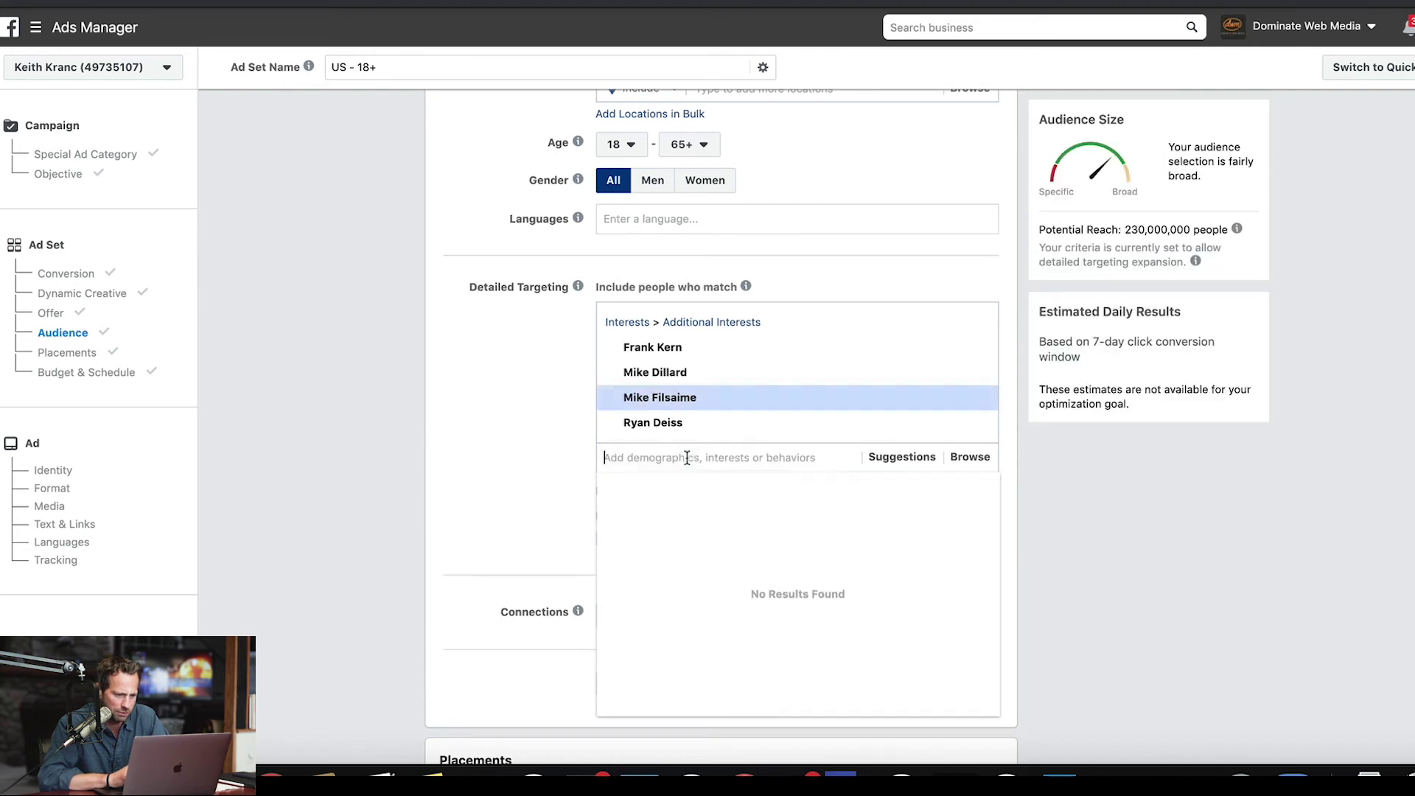
# Look through the whole list of suggested interests related to the current group, then close it
pyautogui.click(898, 459)
pyautogui.scroll(-2, 789, 539)
pyautogui.scroll(-5, 790, 539)
pyautogui.scroll(-2, 790, 541)
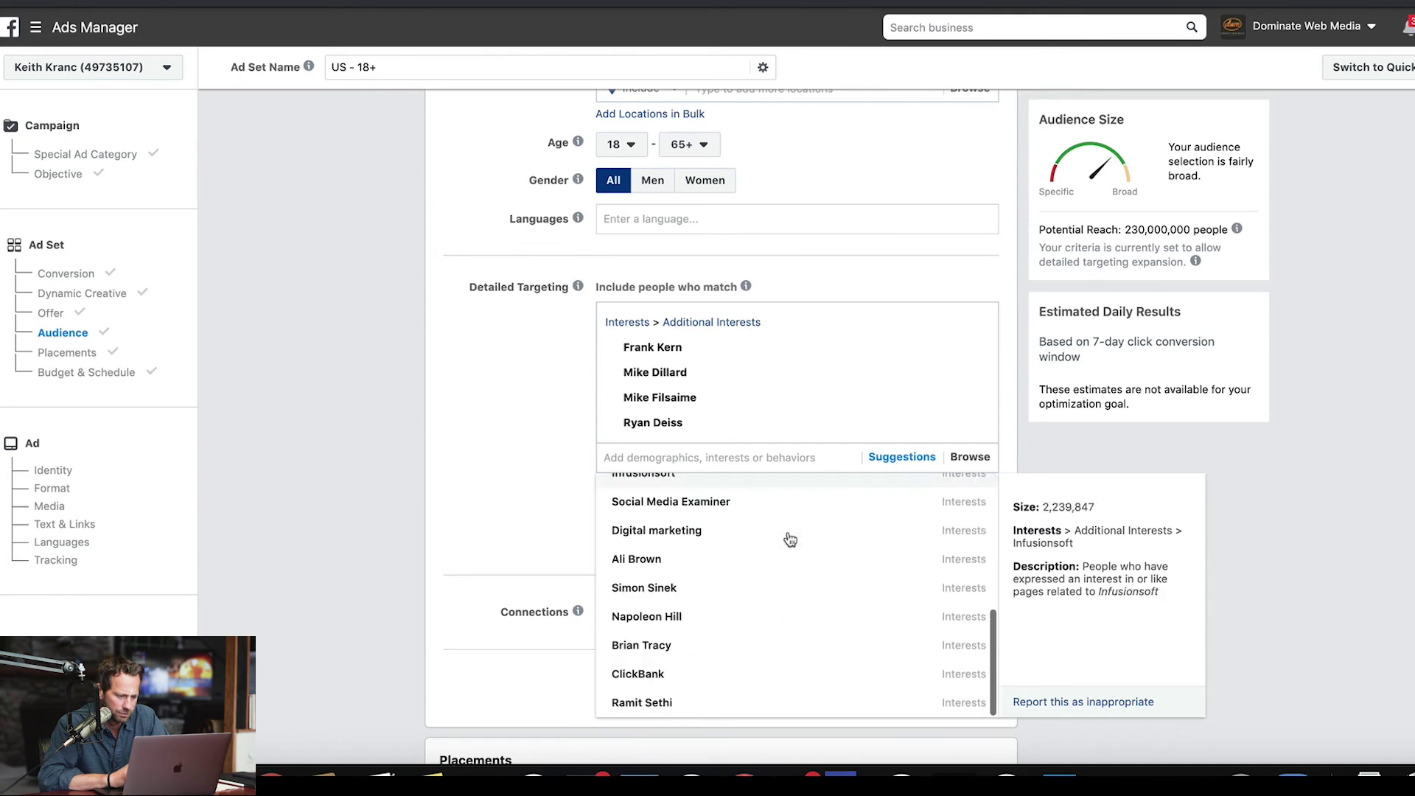
pyautogui.scroll(3, 790, 541)
pyautogui.scroll(4, 790, 539)
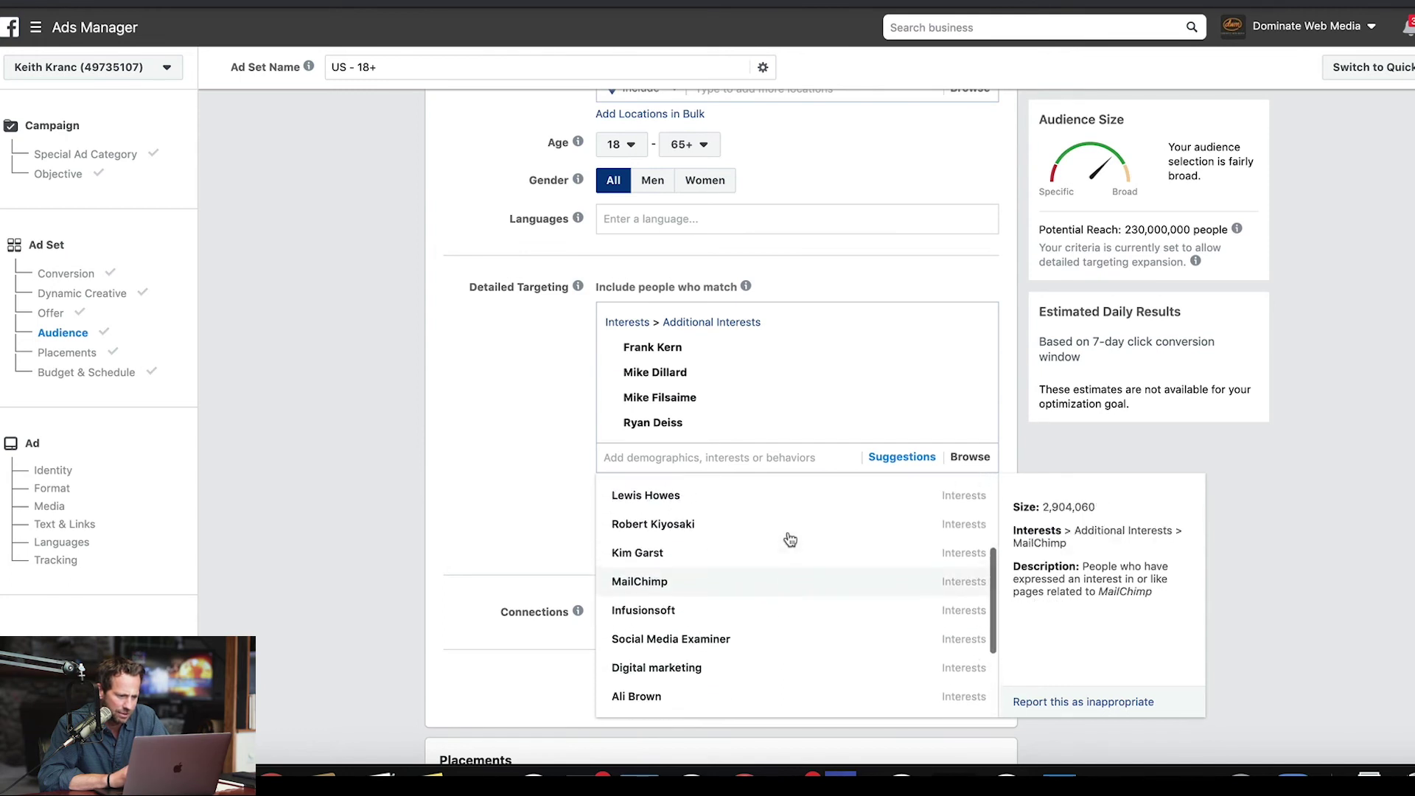
pyautogui.scroll(3, 790, 540)
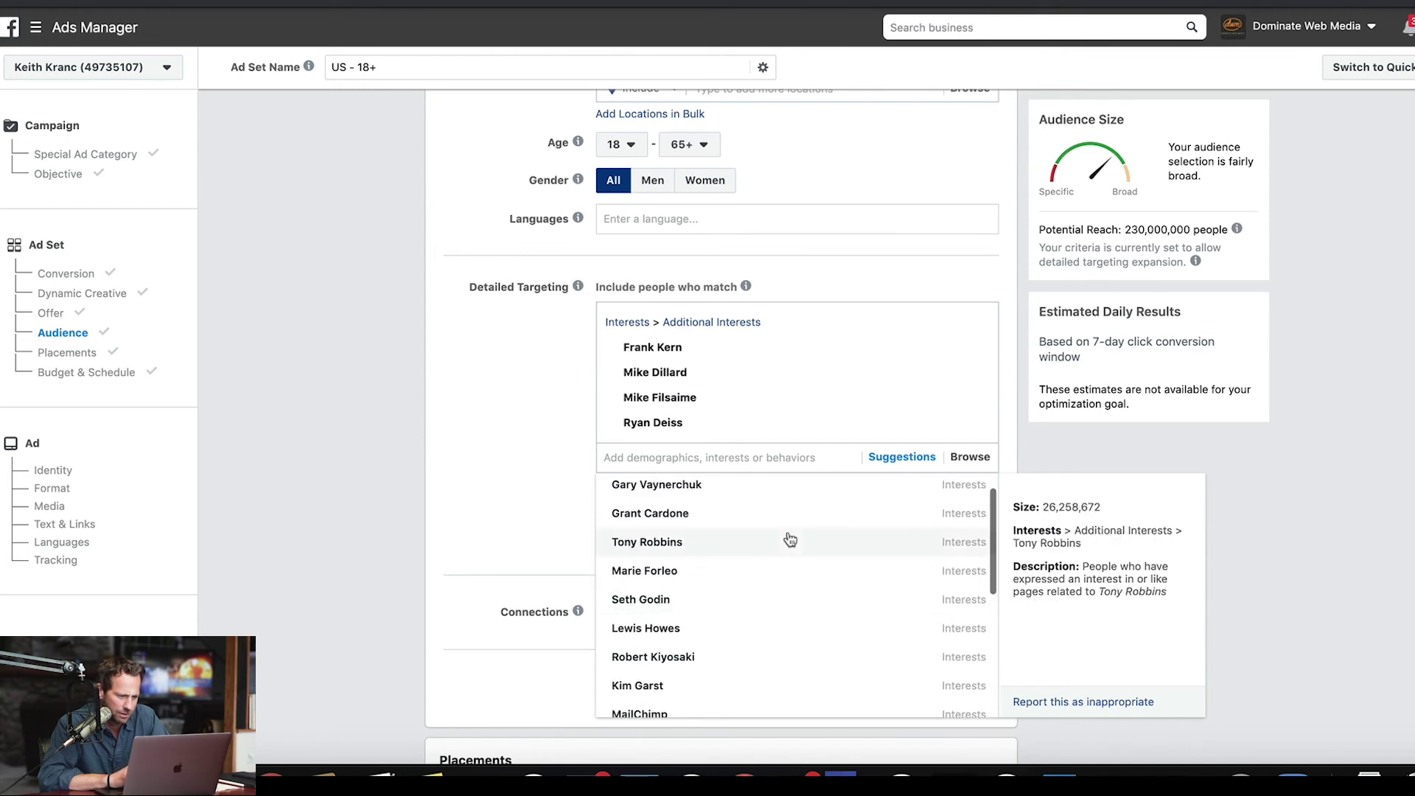
pyautogui.scroll(1, 790, 540)
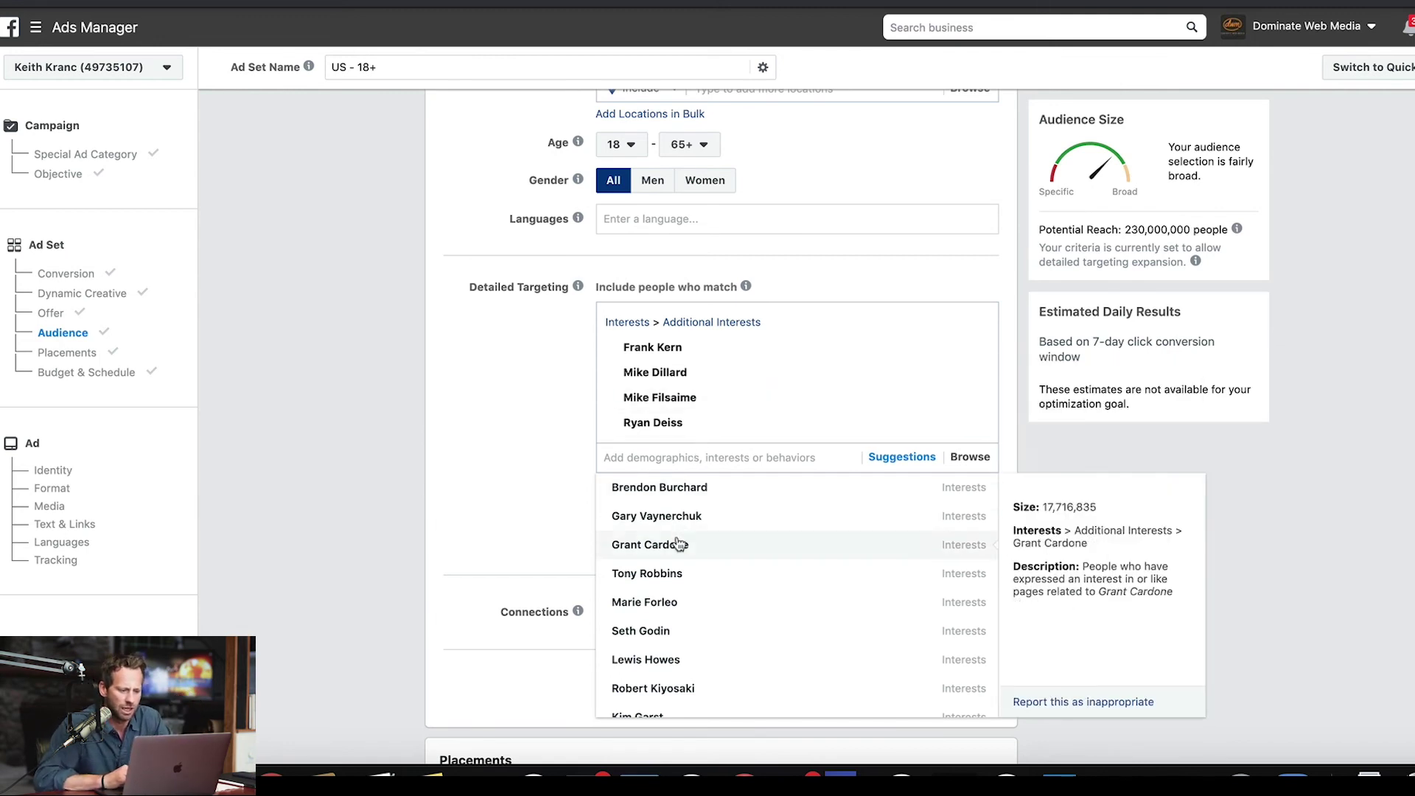
pyautogui.click(485, 435)
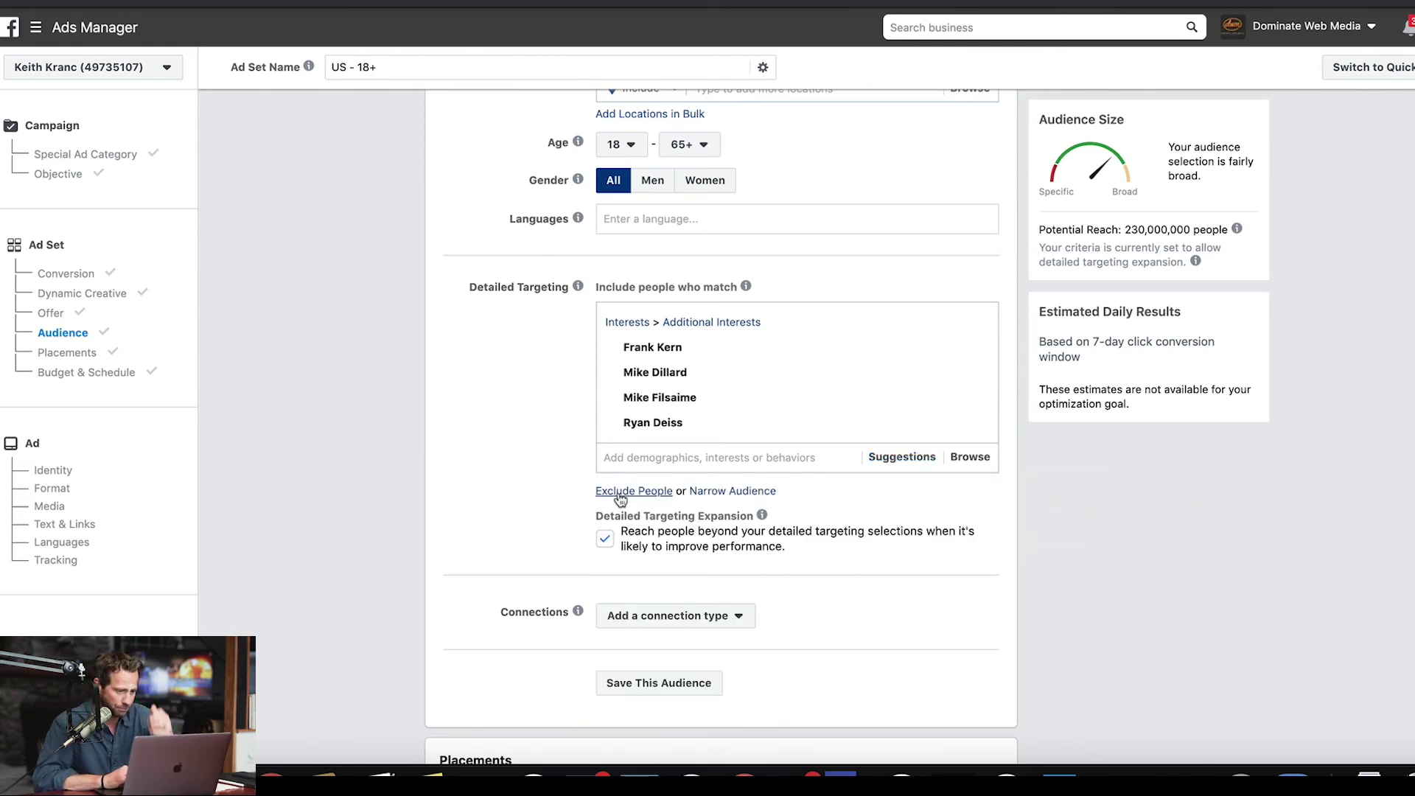
# Turn off Detailed Targeting Expansion for the audience
pyautogui.click(605, 544)
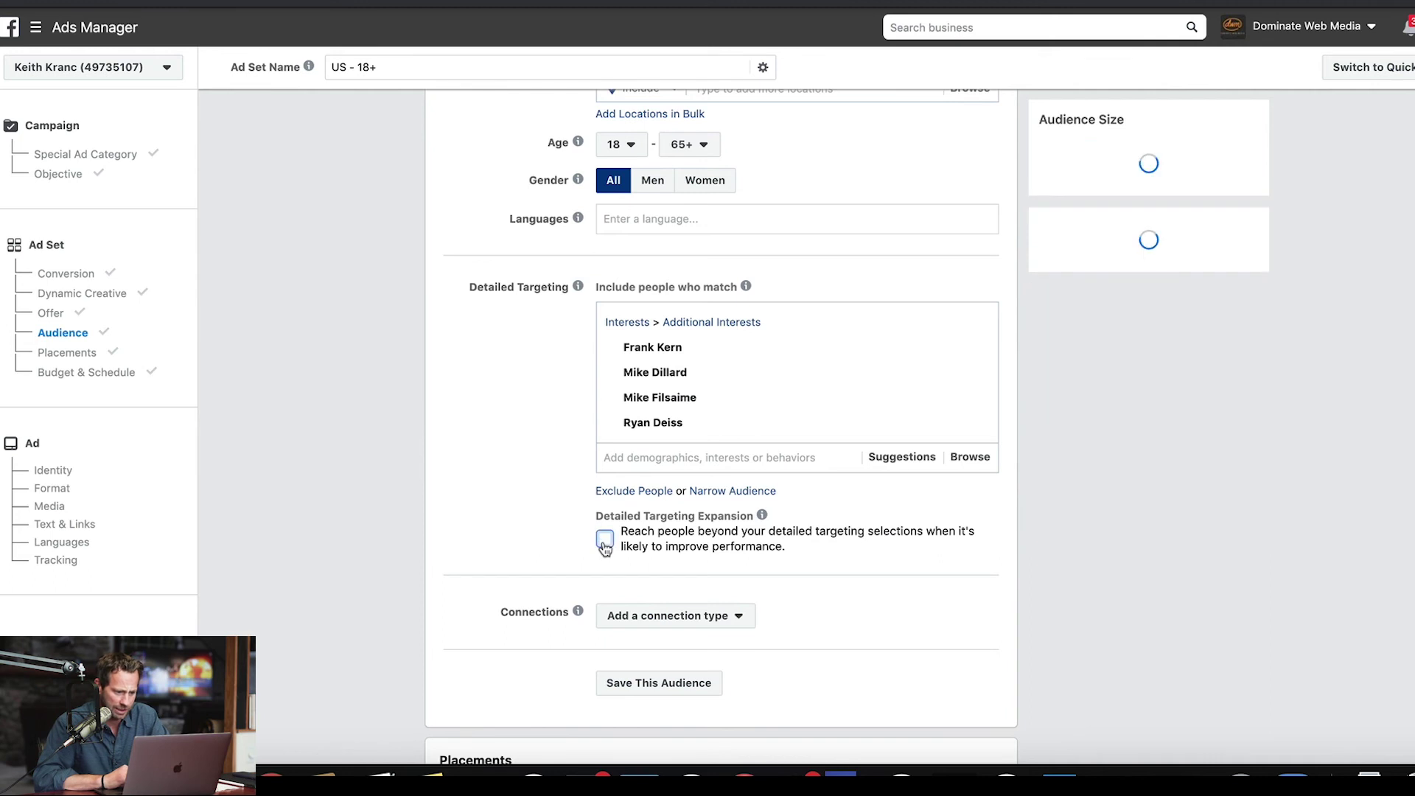
pyautogui.click(605, 544)
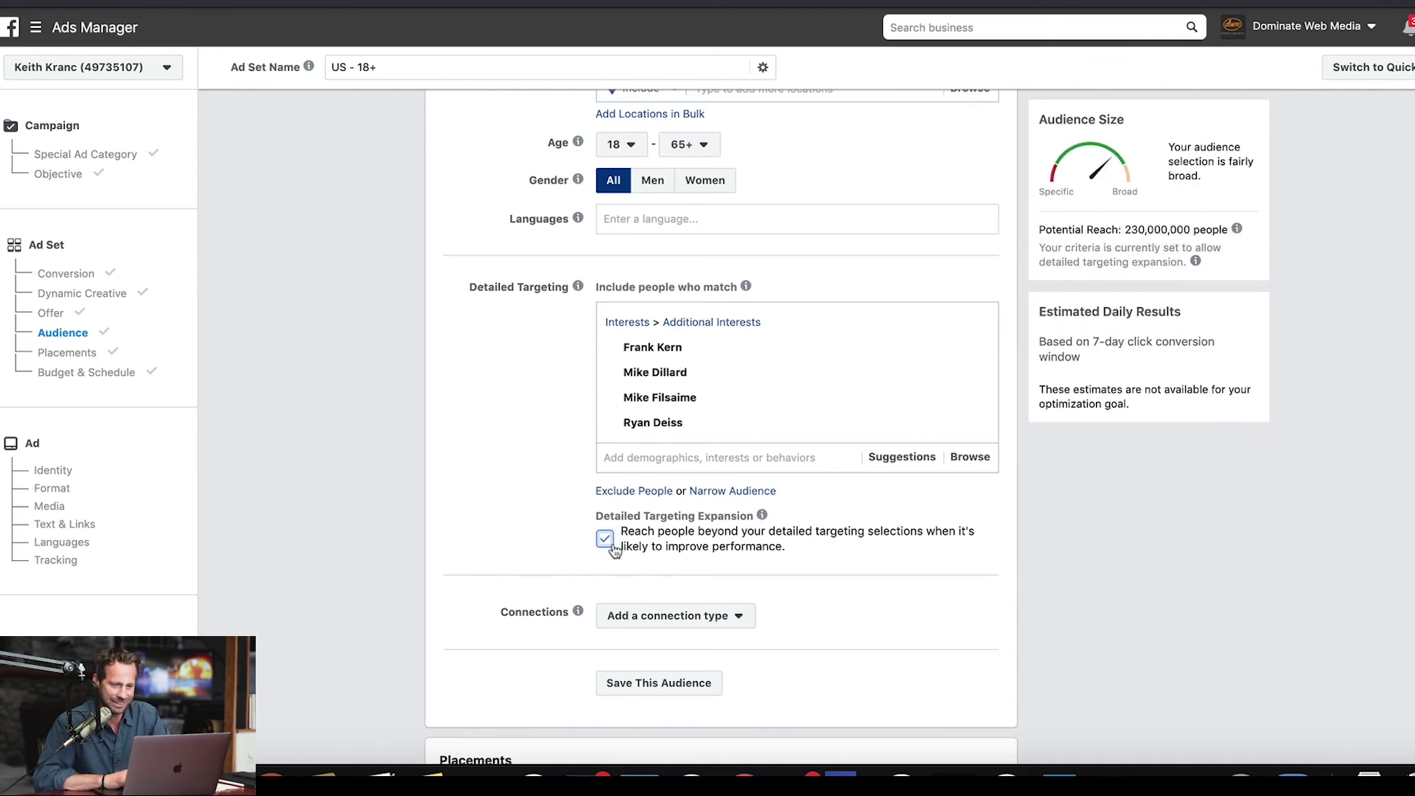
pyautogui.click(606, 544)
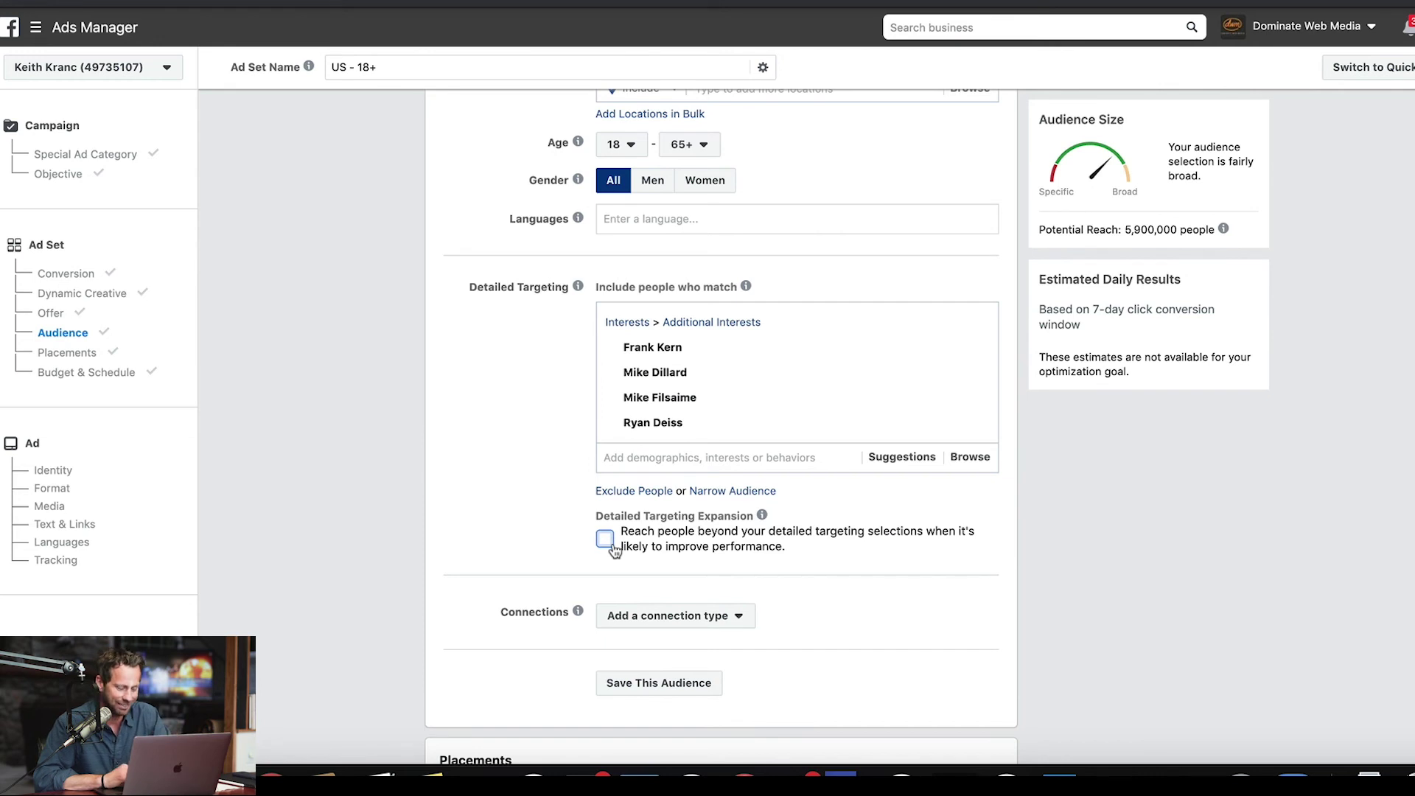
# Remove the Ryan Deiss, Mike Filsaime, Mike Dillard and Frank Kern interests from the detailed targeting
pyautogui.moveTo(623, 420)
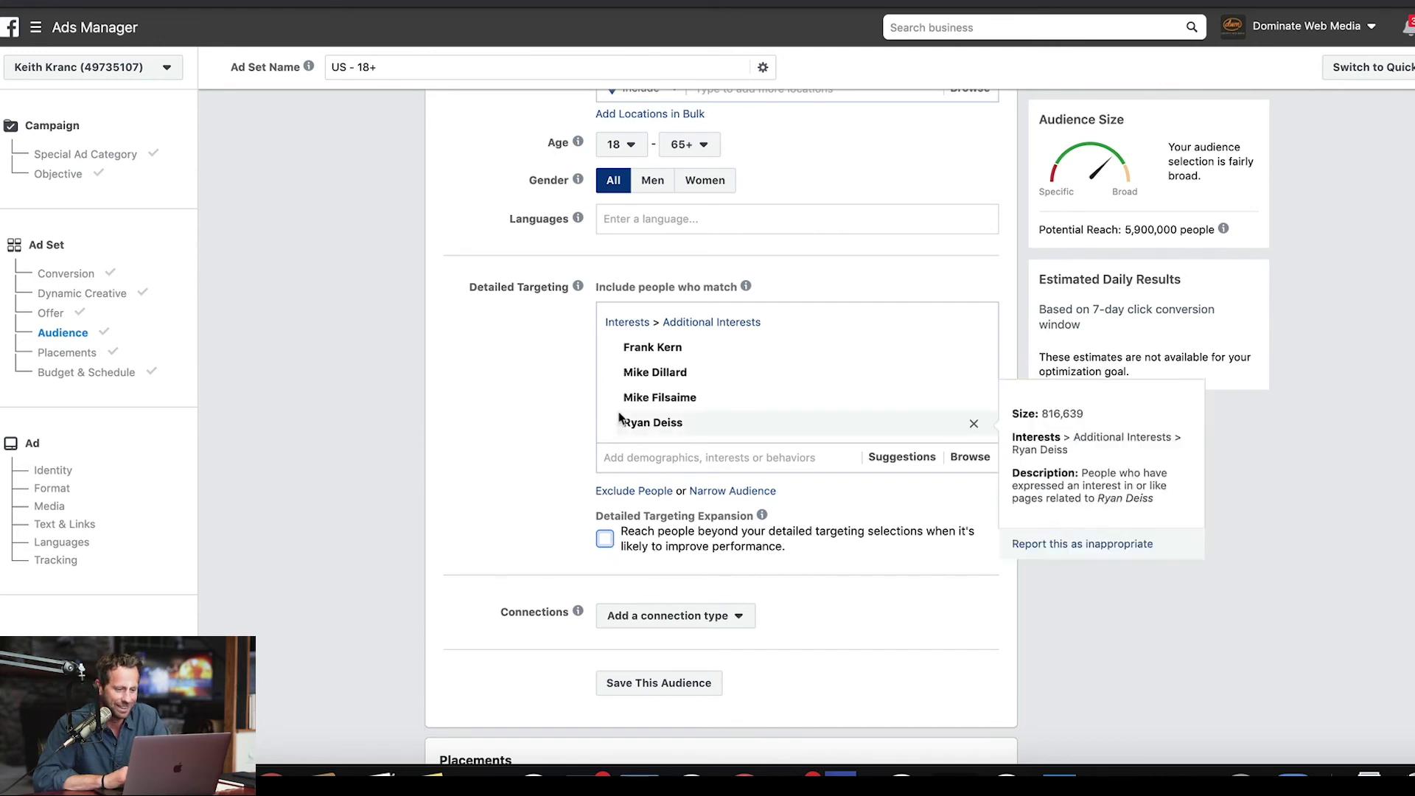
pyautogui.click(974, 425)
pyautogui.click(974, 399)
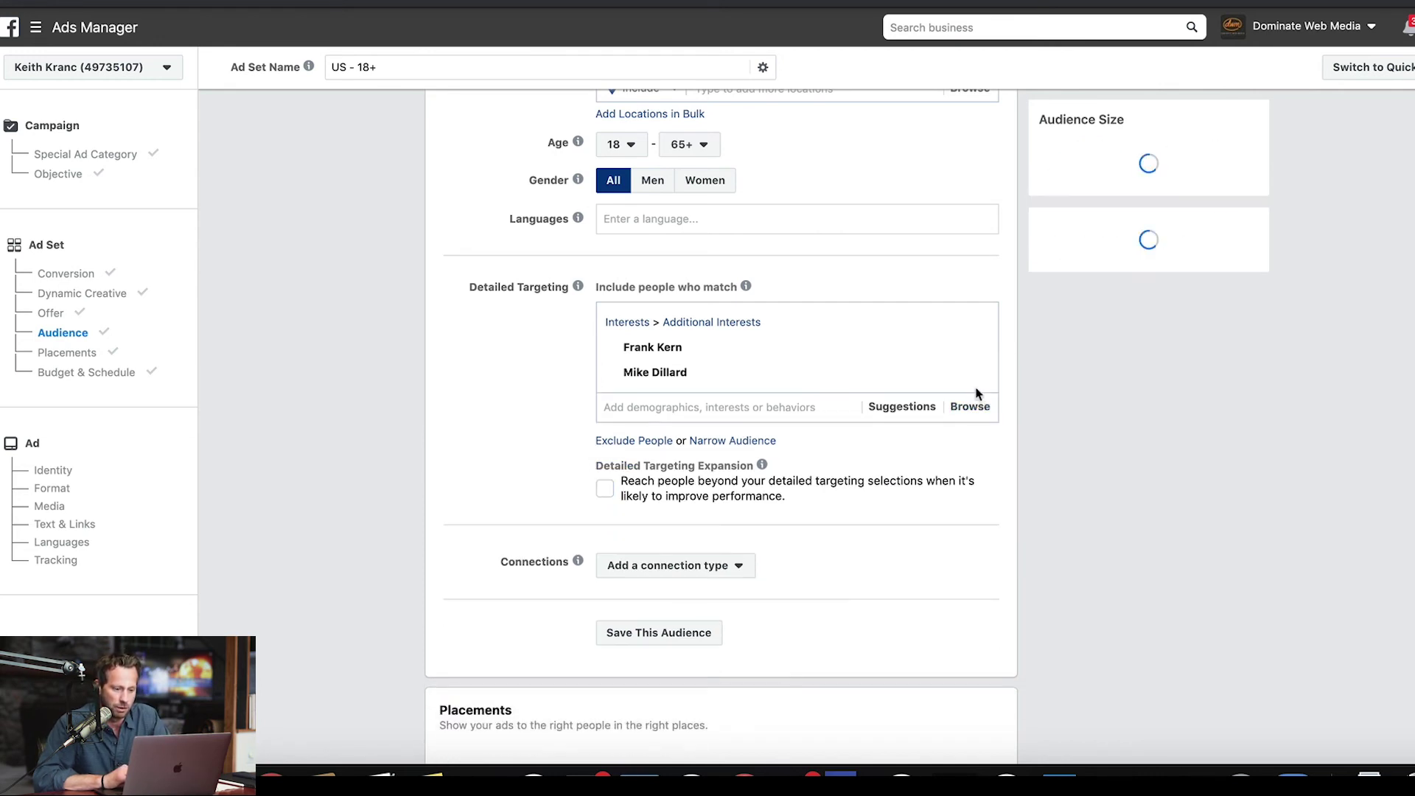
pyautogui.click(973, 373)
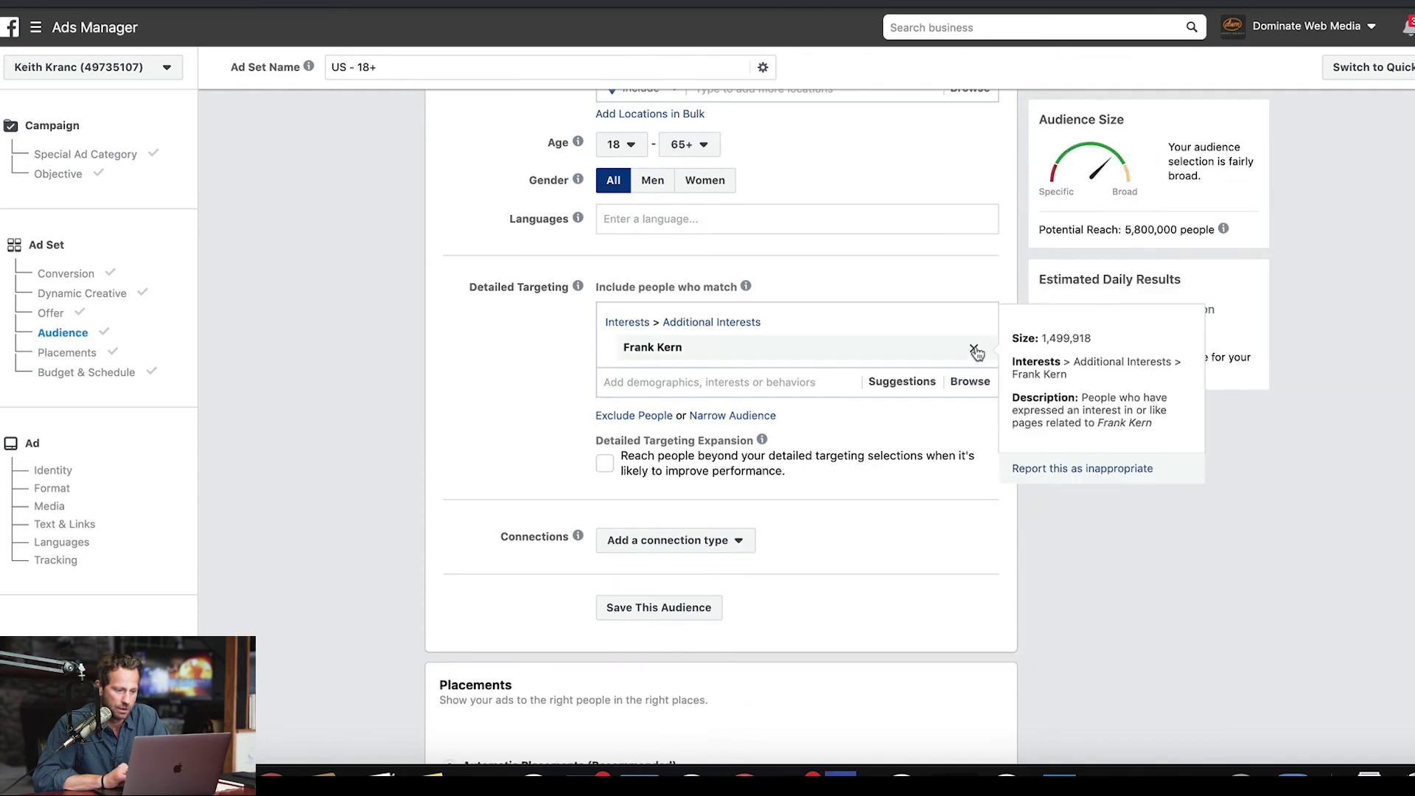
pyautogui.click(974, 349)
# Search the detailed targeting for "amy porterfield" and add the Amy Porterfield interest
pyautogui.click(682, 317)
pyautogui.write('amy porterfield')
pyautogui.click(632, 348)
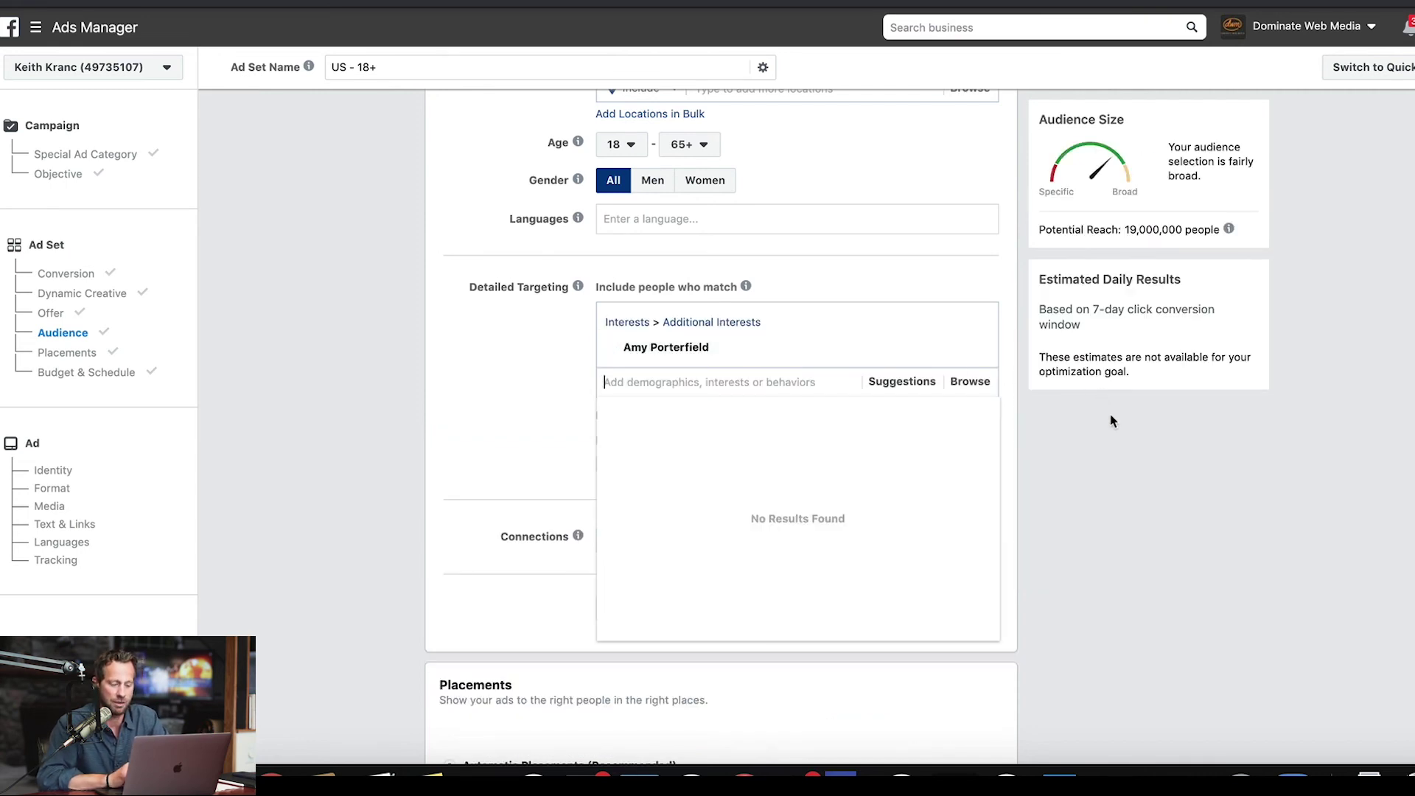
# Examine the potential reach of the Amy Porterfield audience and review its location, age, gender and targeting settings
pyautogui.moveTo(1126, 230); pyautogui.dragTo(1183, 230)
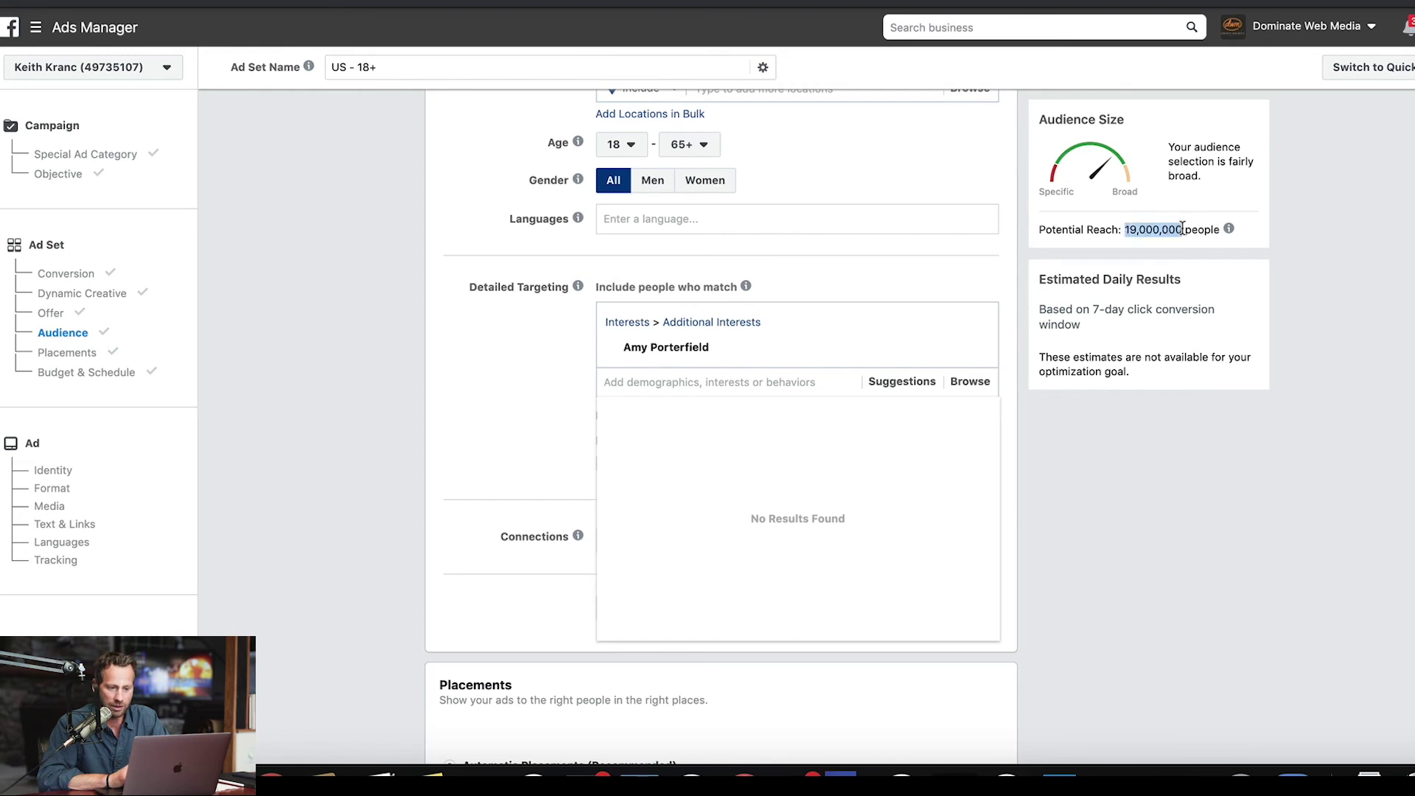
pyautogui.click(1184, 230)
pyautogui.scroll(1, 671, 428)
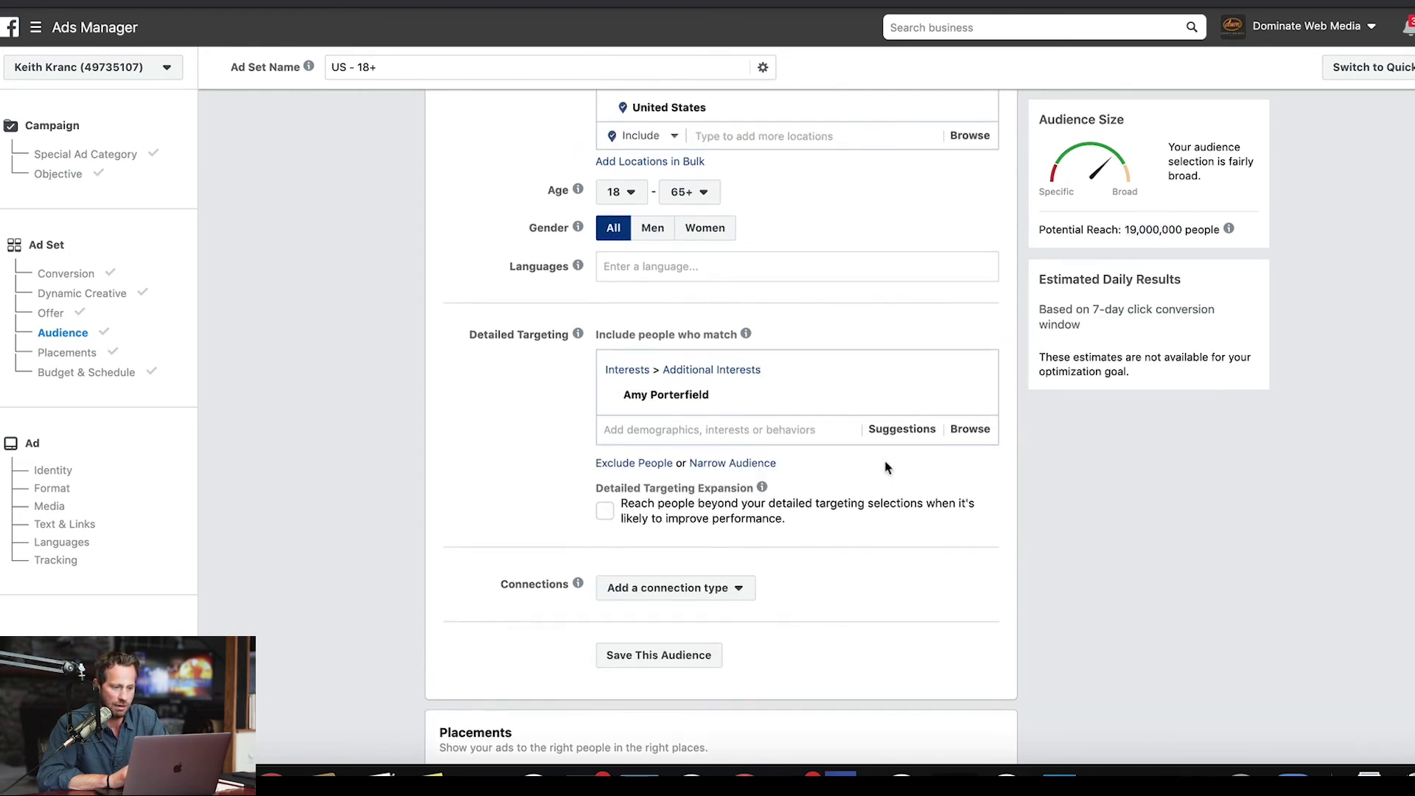
pyautogui.scroll(3, 696, 406)
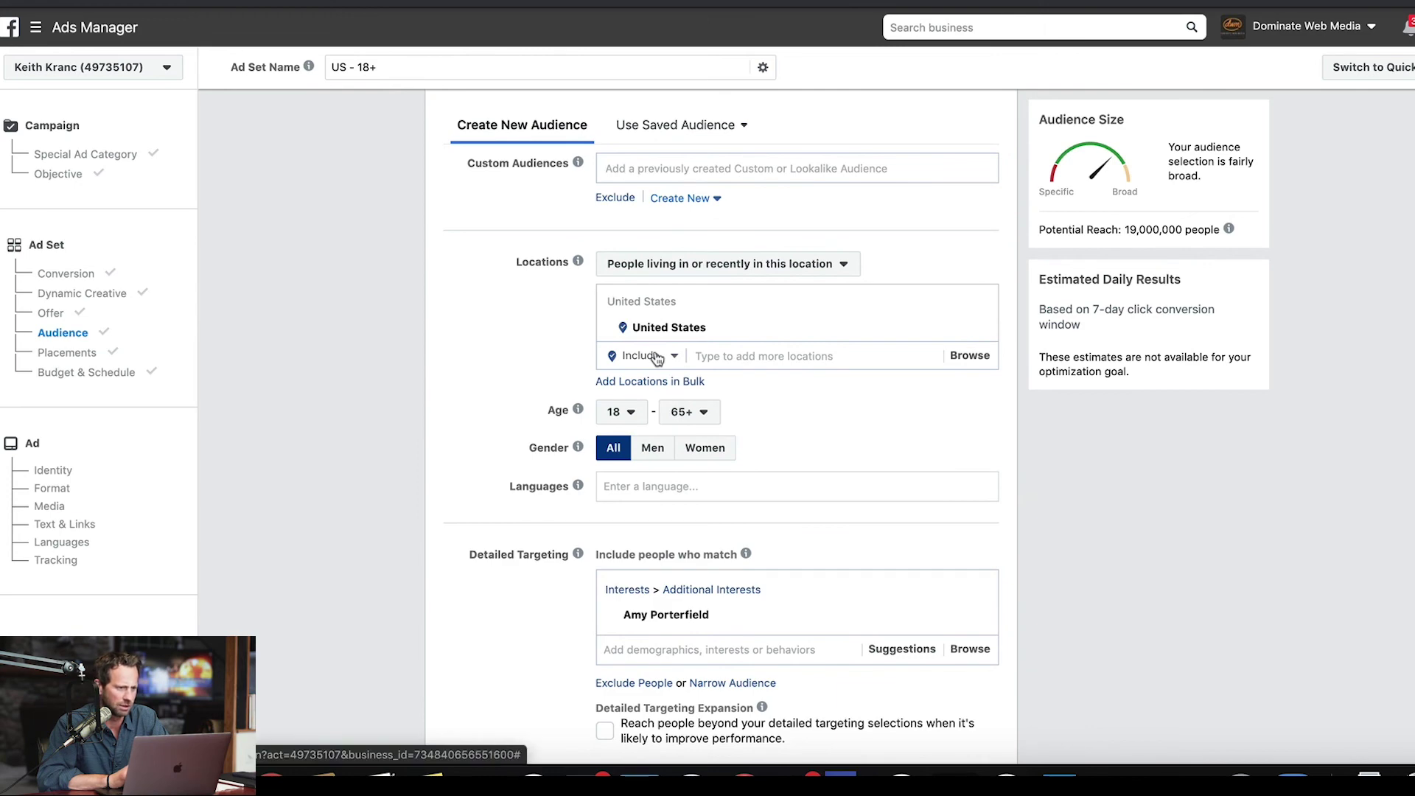
pyautogui.scroll(-1, 656, 358)
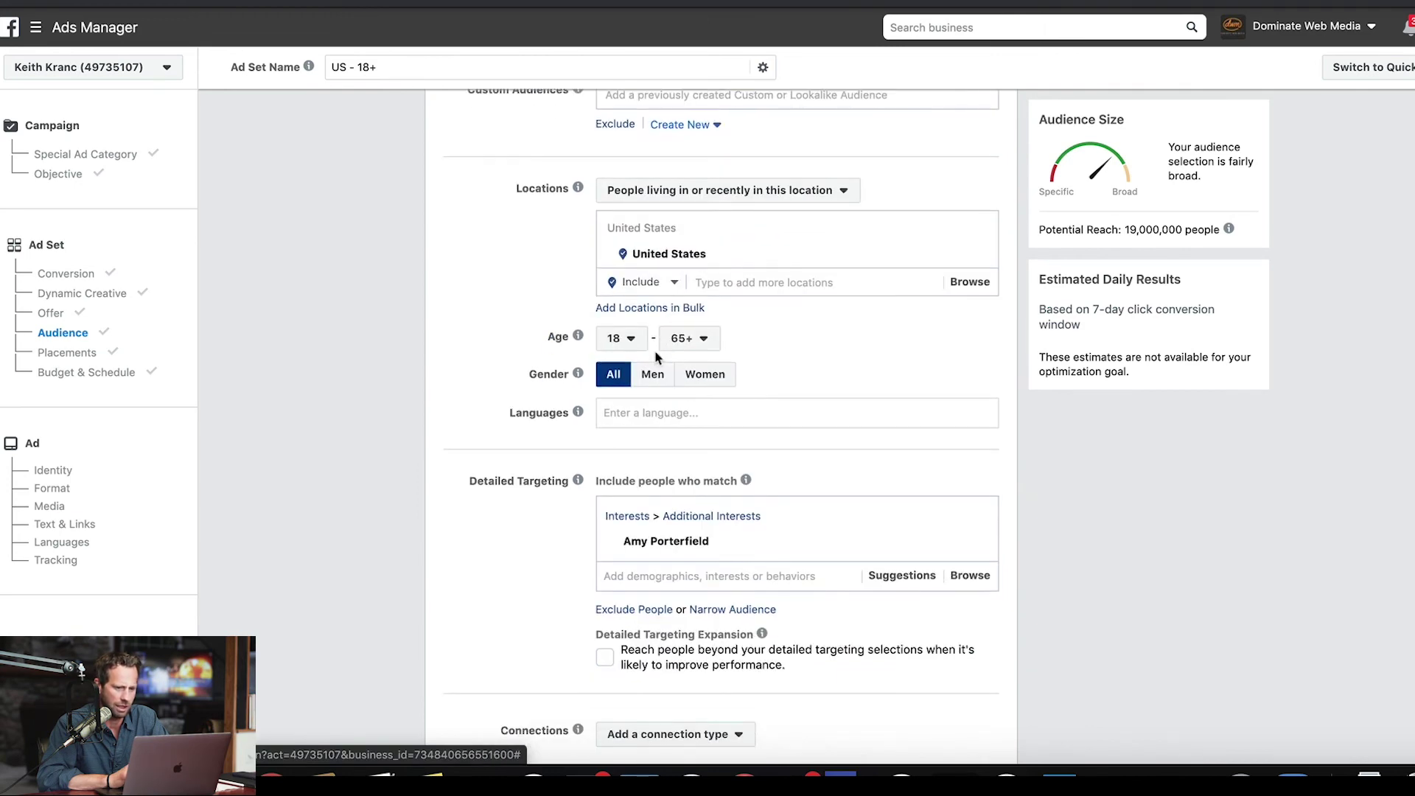
pyautogui.scroll(1, 656, 358)
pyautogui.scroll(-3, 656, 358)
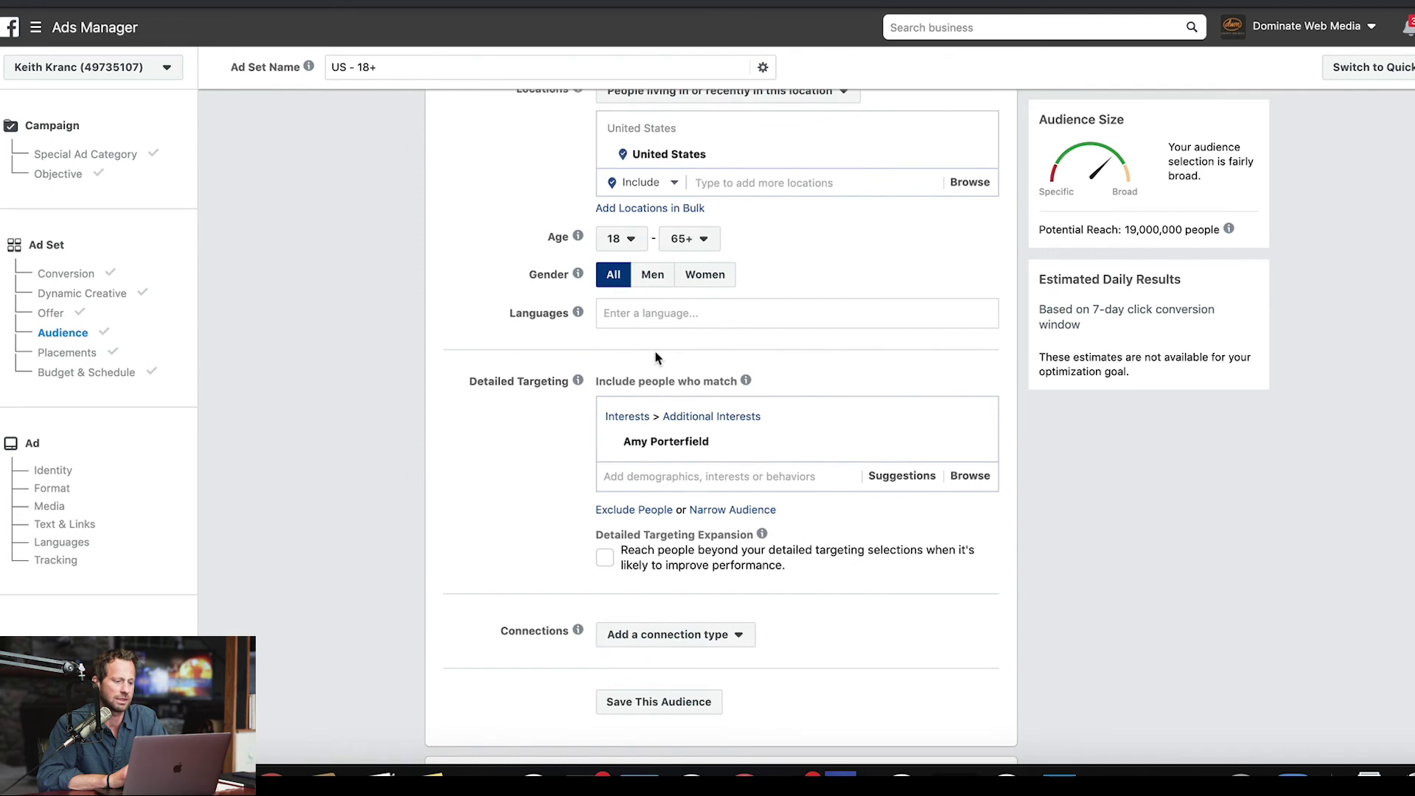
pyautogui.scroll(2, 729, 362)
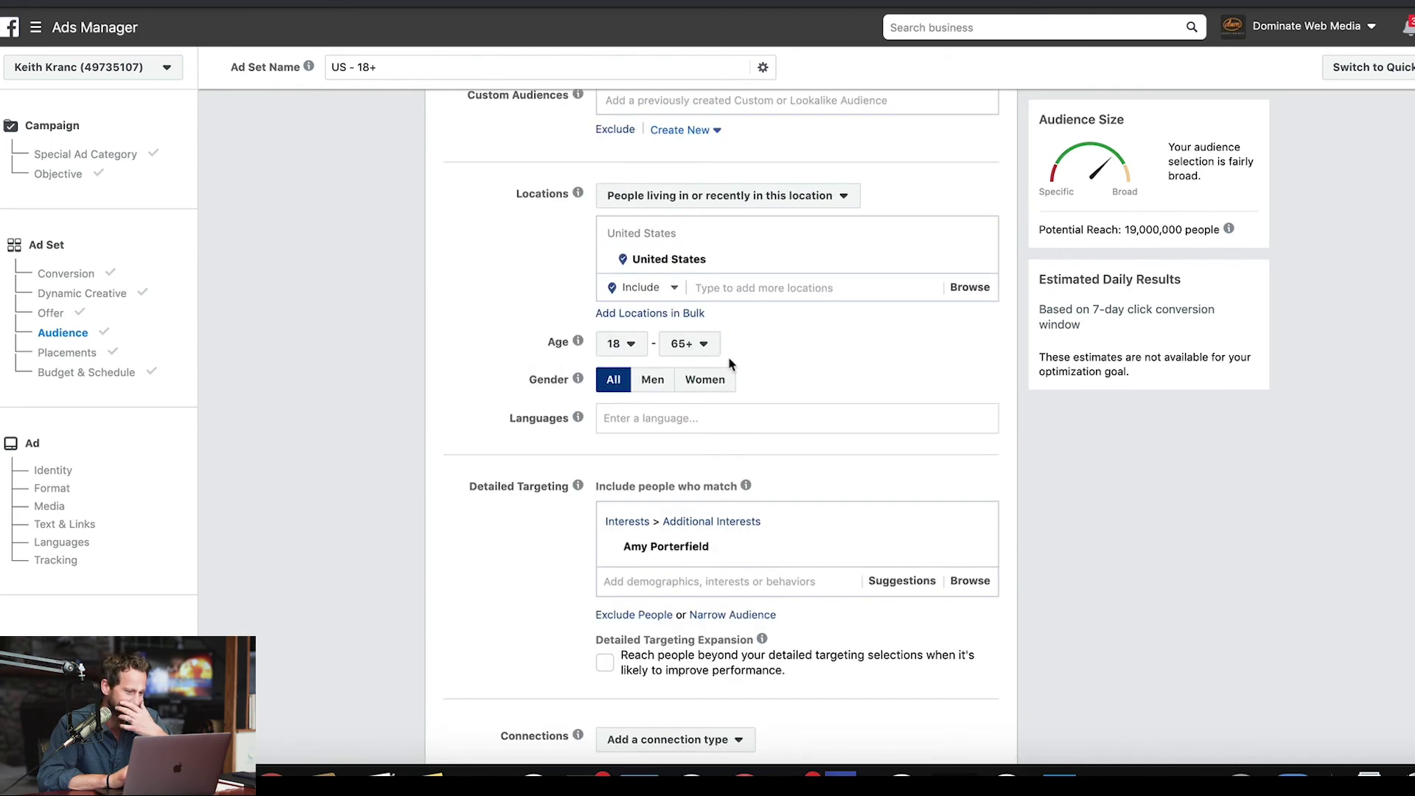
# Add the saved location list Top 18 Countries to the audience's included locations
pyautogui.click(974, 289)
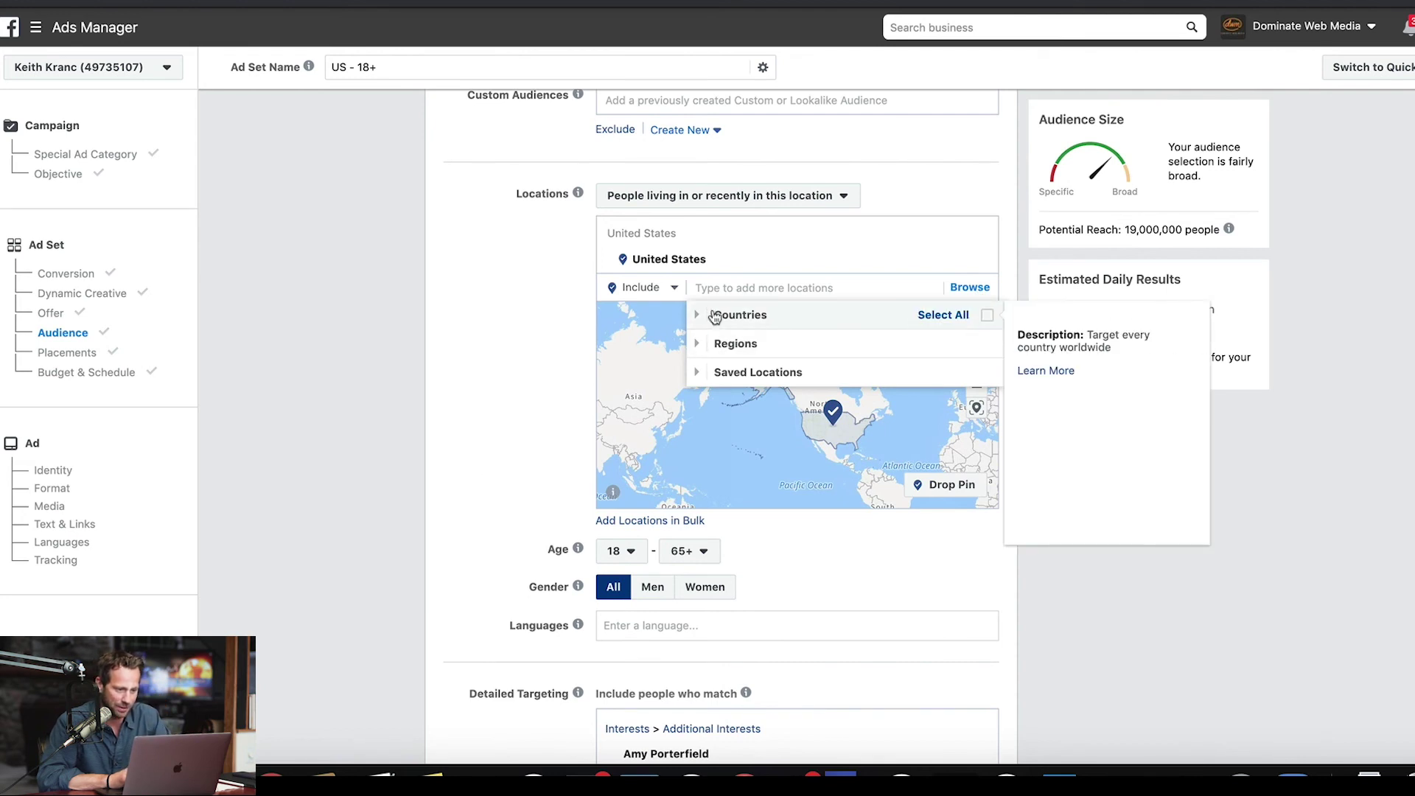
pyautogui.click(697, 315)
pyautogui.scroll(-2, 704, 401)
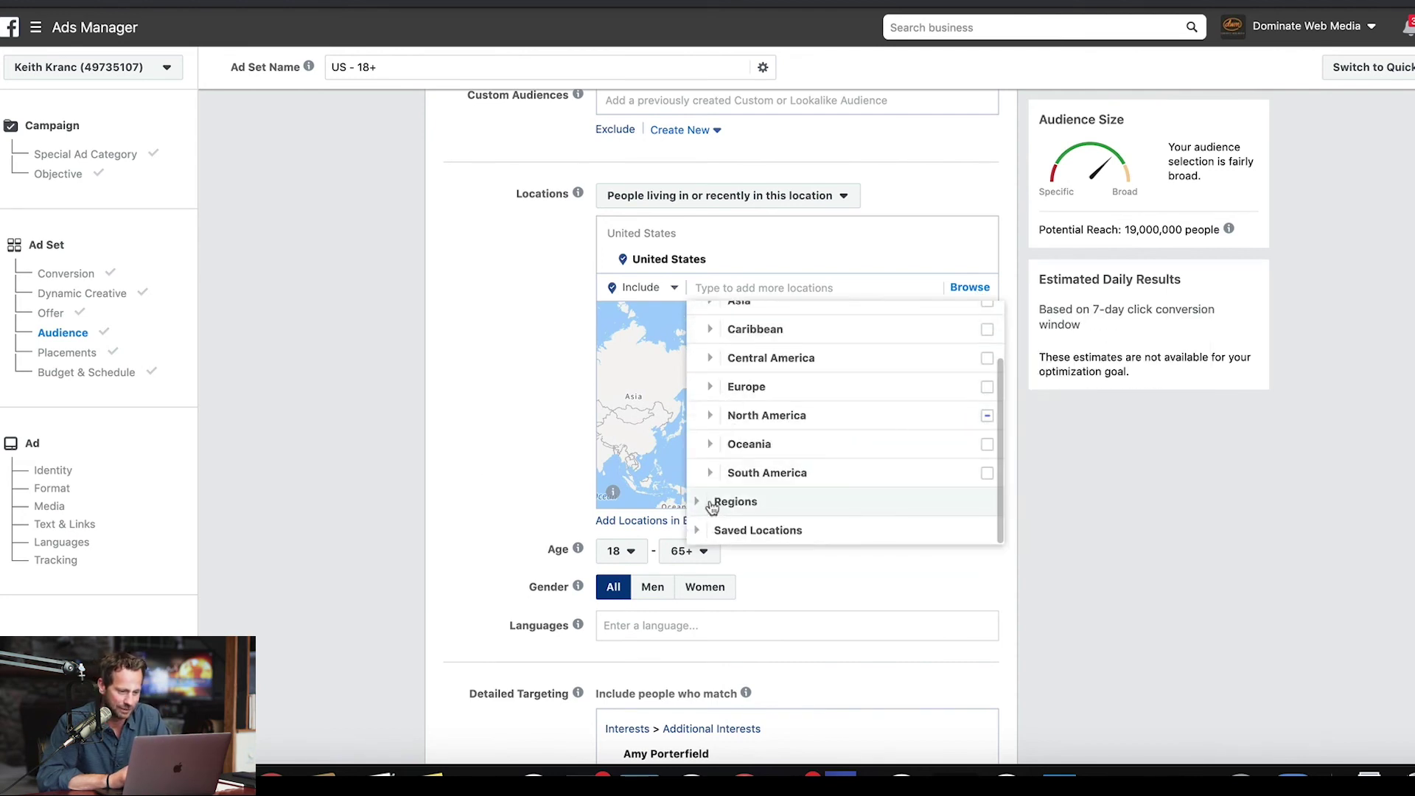
pyautogui.click(708, 534)
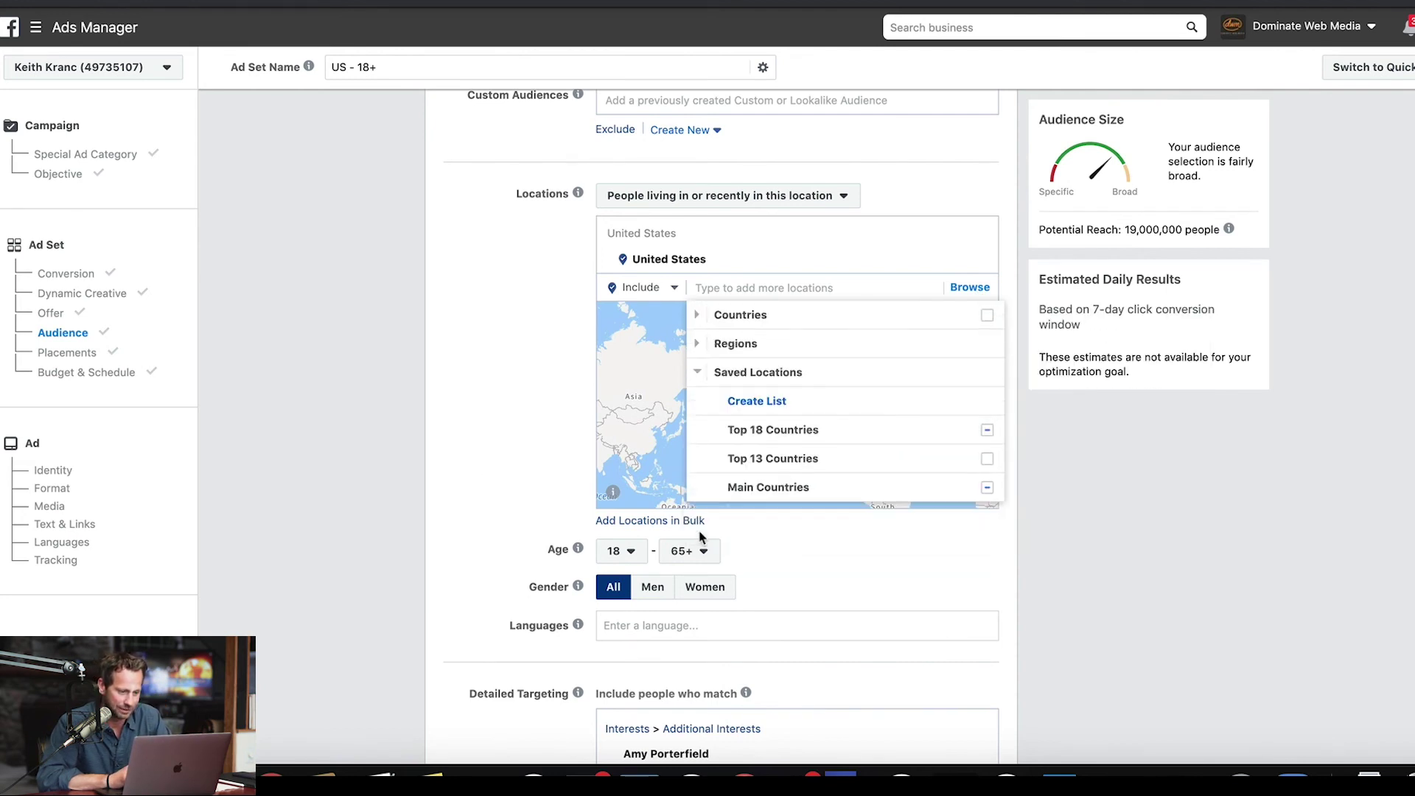
pyautogui.click(735, 434)
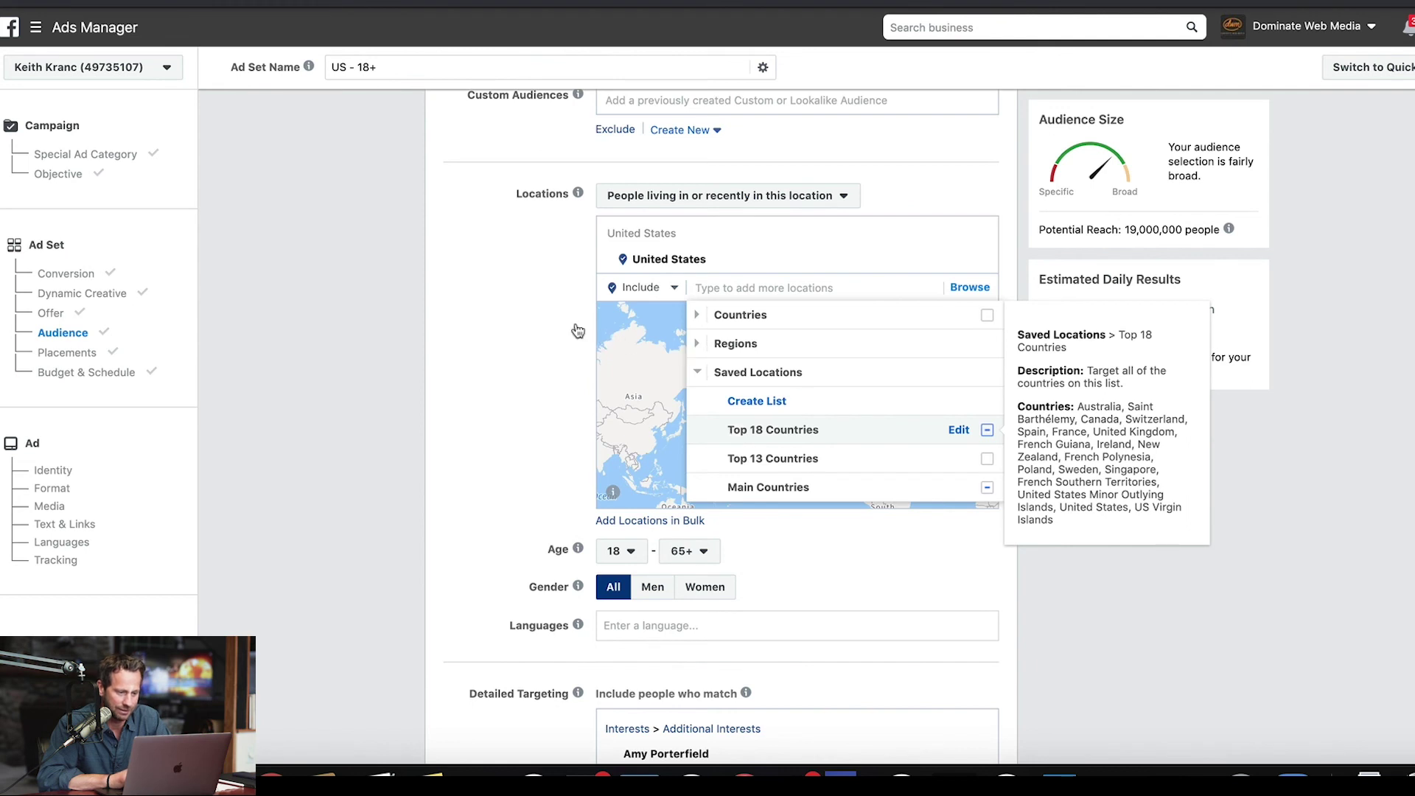
pyautogui.scroll(-3, 490, 299)
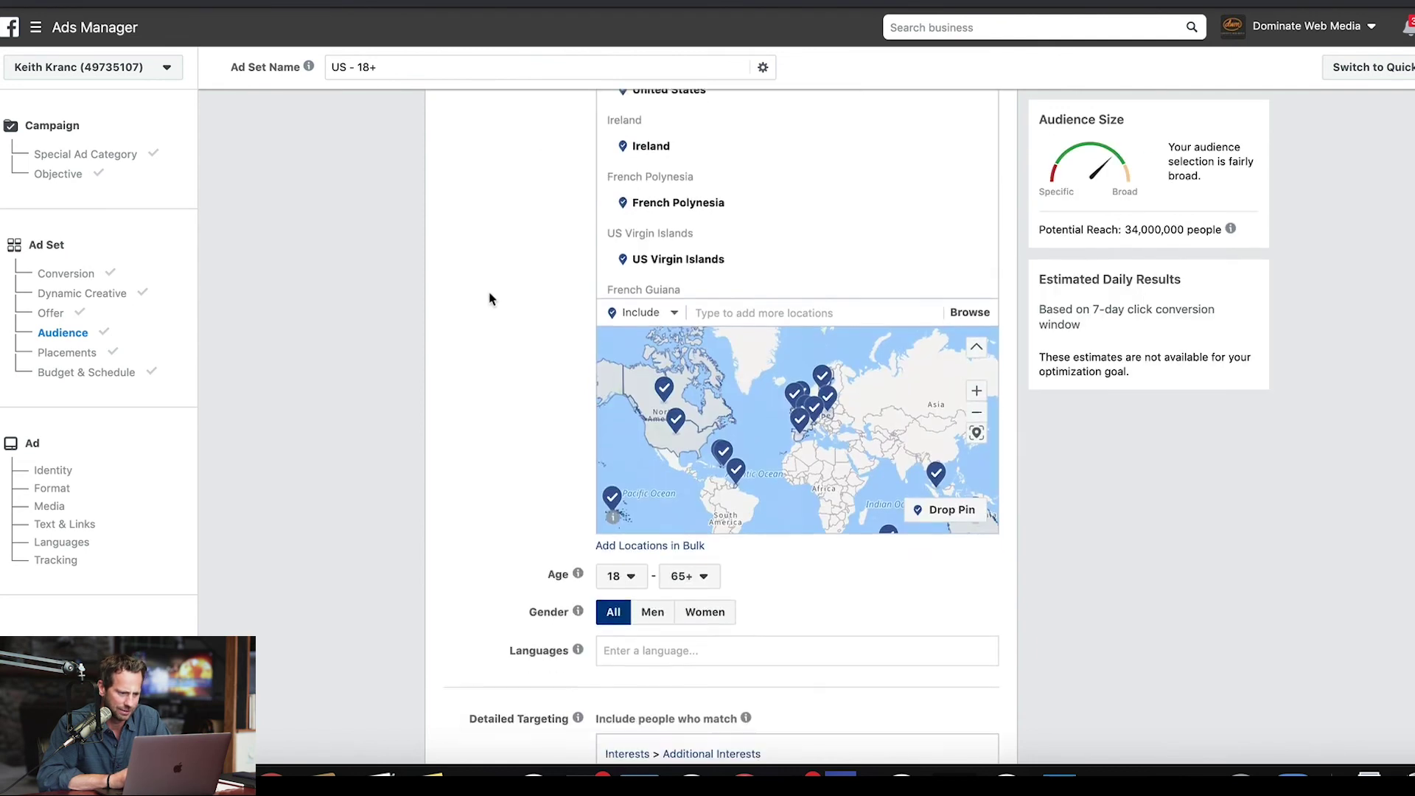
# Set the audience's minimum age to 28 and its language to English (All)
pyautogui.click(623, 543)
pyautogui.scroll(-3, 641, 481)
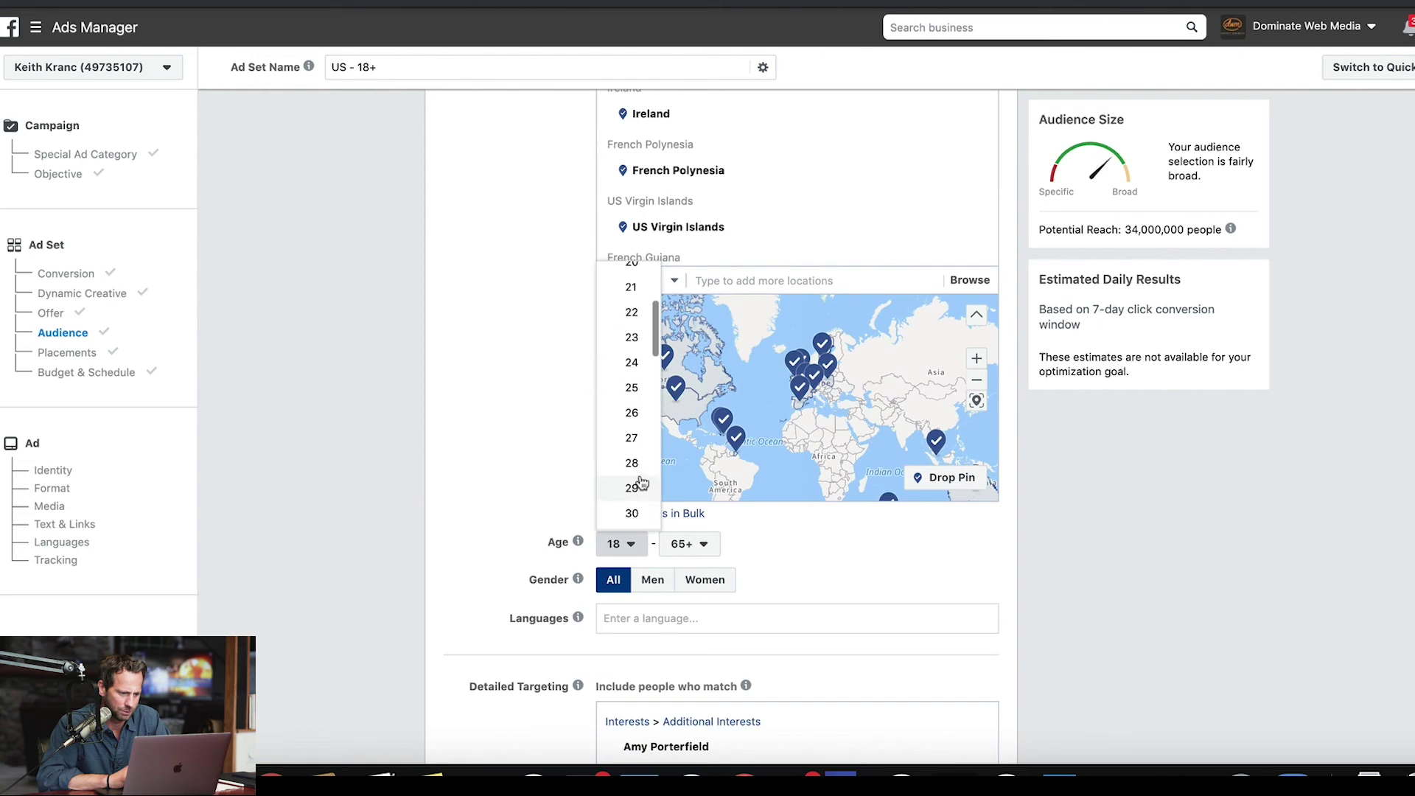
pyautogui.click(634, 461)
pyautogui.click(645, 617)
pyautogui.write('eng')
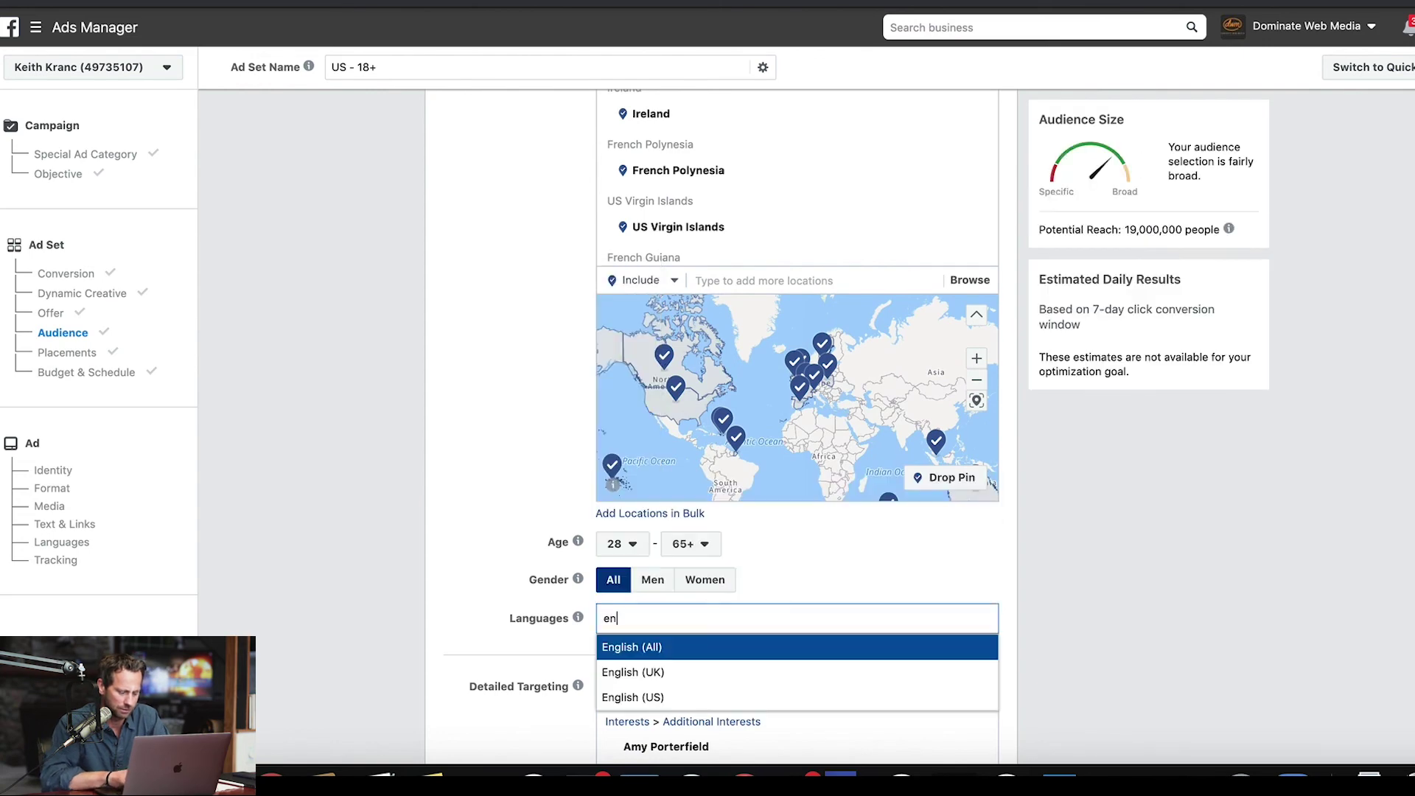
pyautogui.click(649, 647)
# Search the excluded custom audiences for "anytime" and exclude the Anytime Challenge members 4.9.20 customer list
pyautogui.scroll(5, 499, 401)
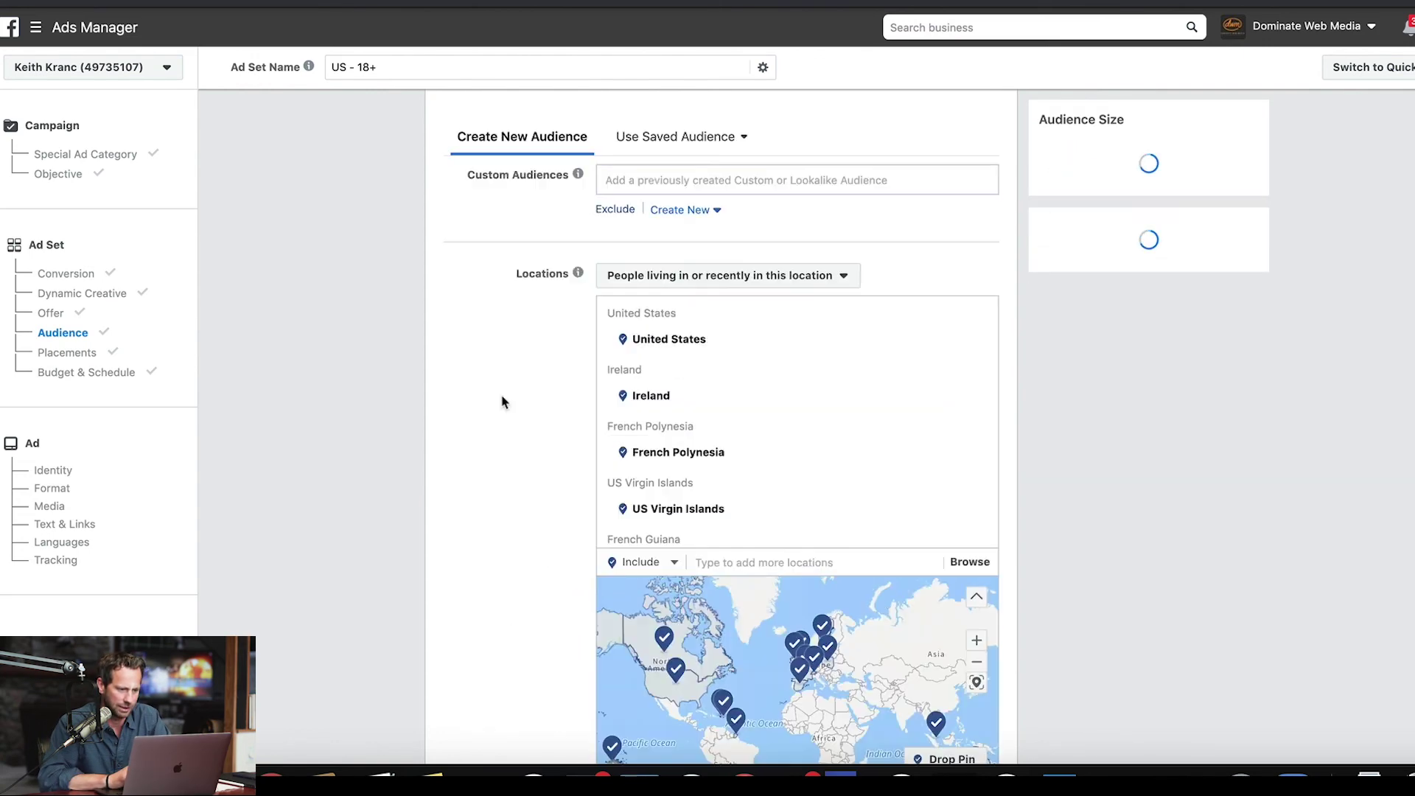
pyautogui.click(626, 300)
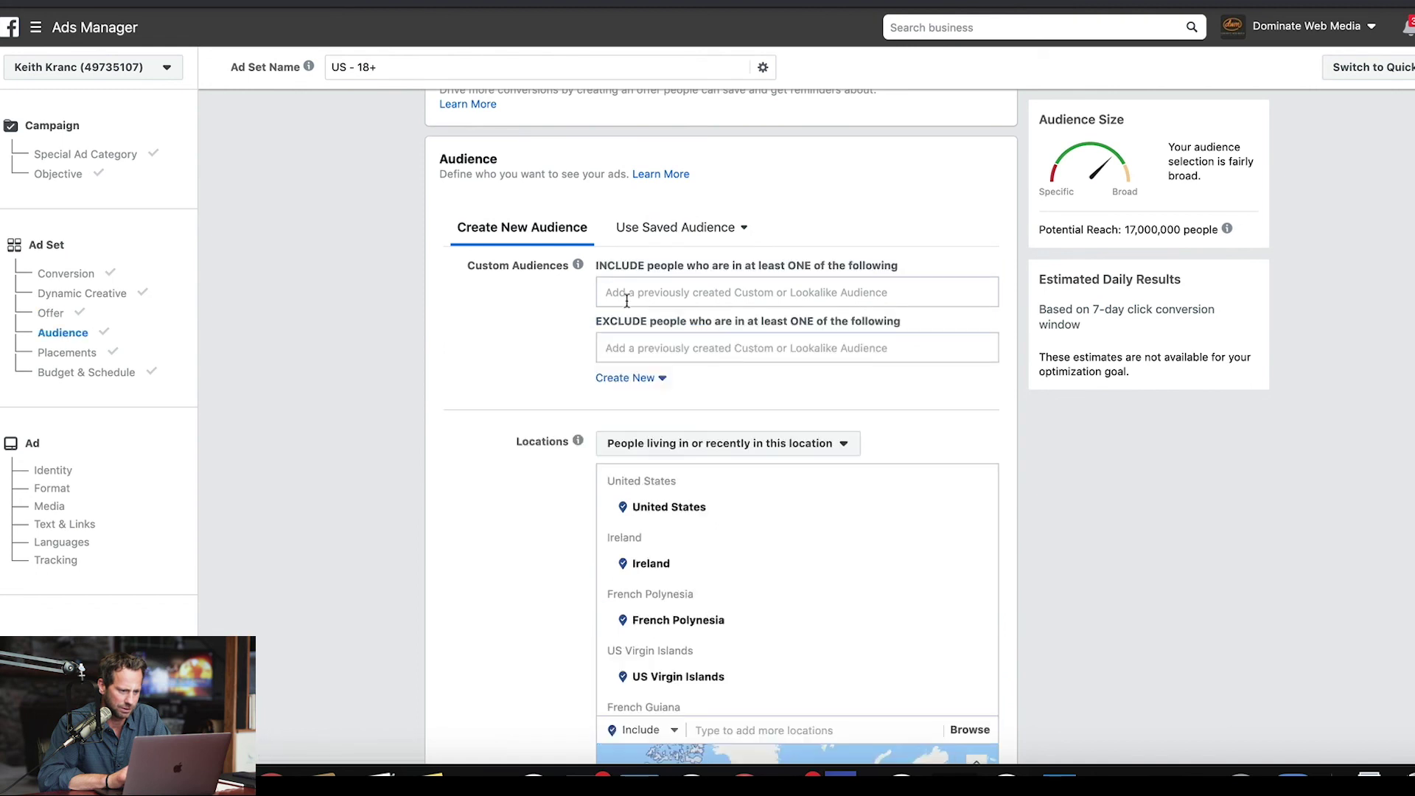
pyautogui.click(644, 346)
pyautogui.write('anytime')
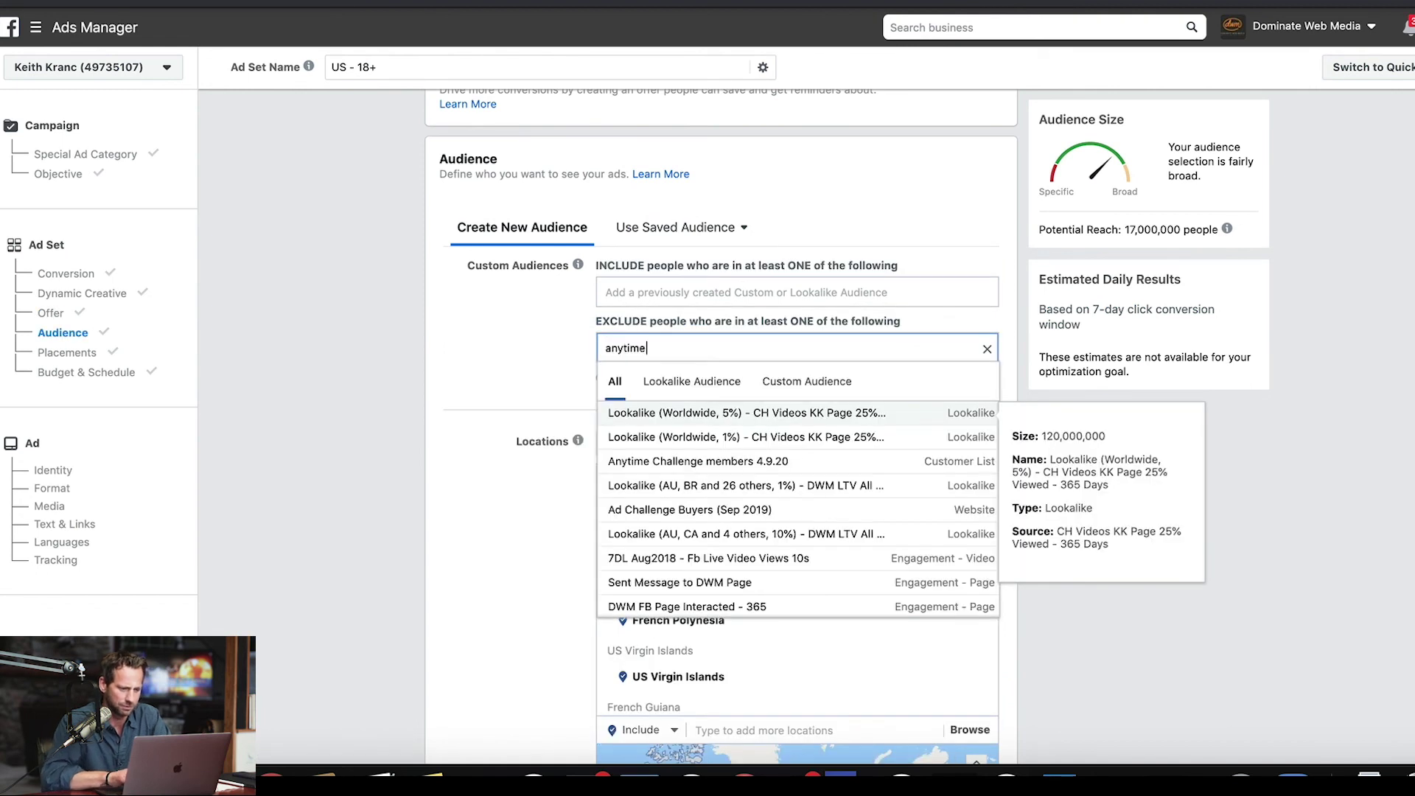
pyautogui.click(693, 414)
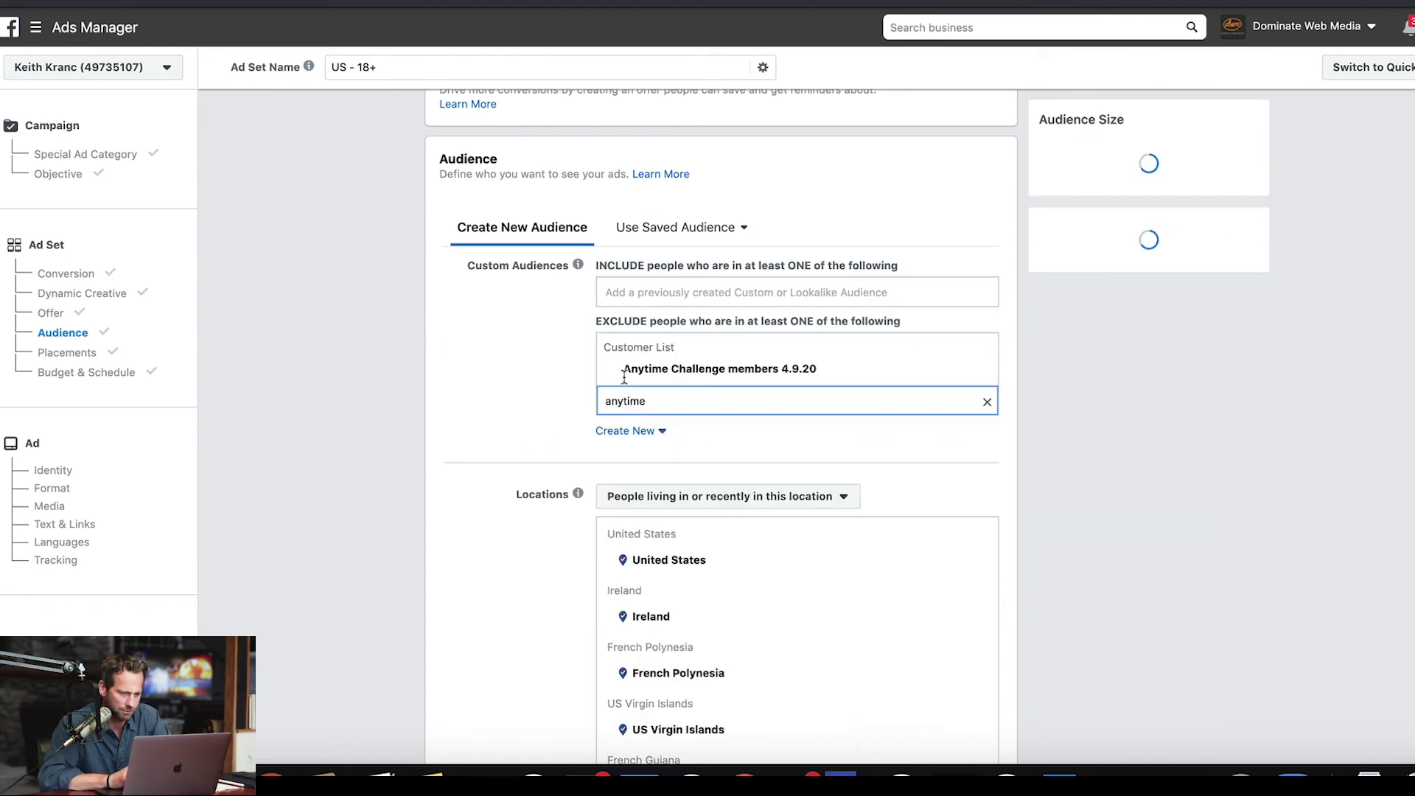
# Search the excluded custom audiences for "21-da" and also exclude 21-Day Challenge Evergreen Thank You Page - 180
pyautogui.doubleClick(632, 399)
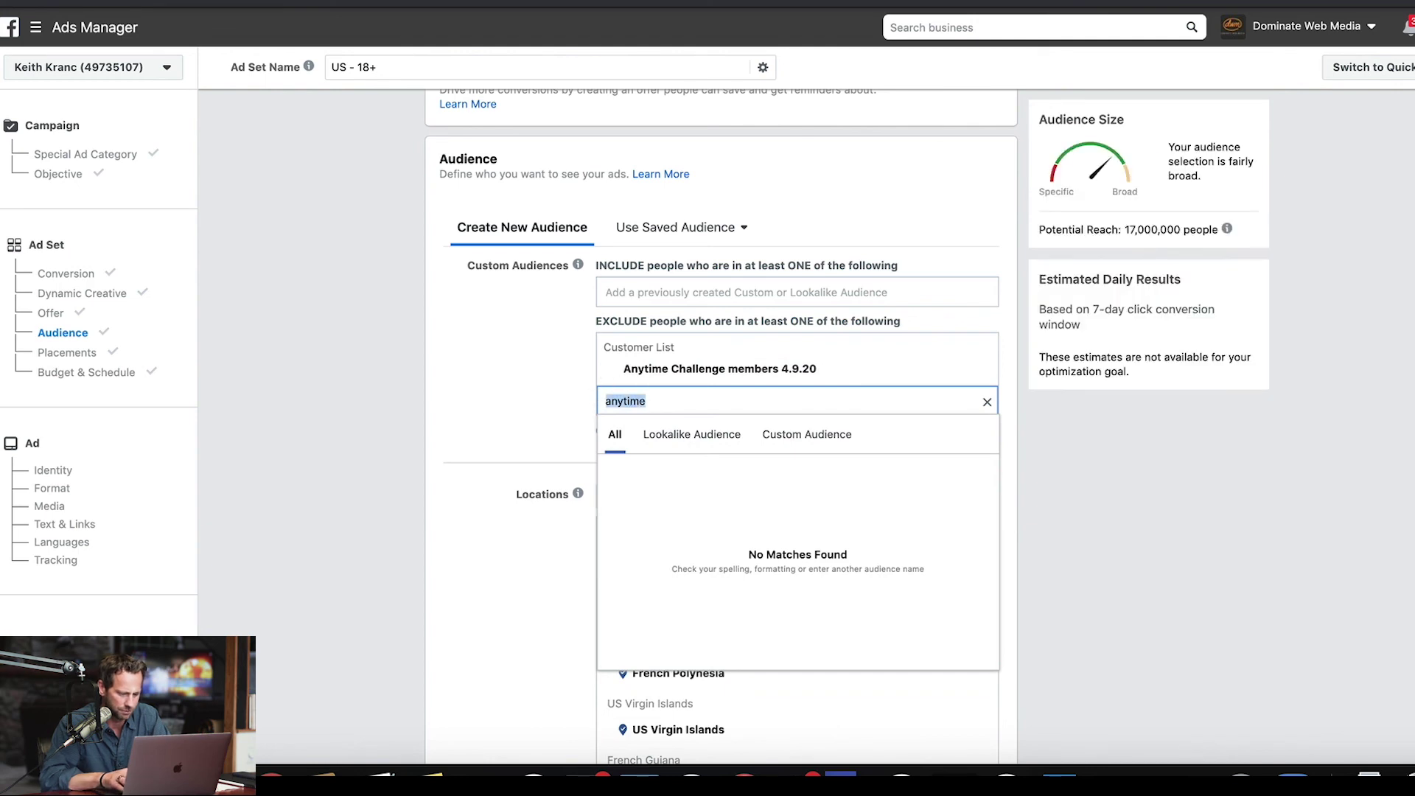
pyautogui.write('21-da')
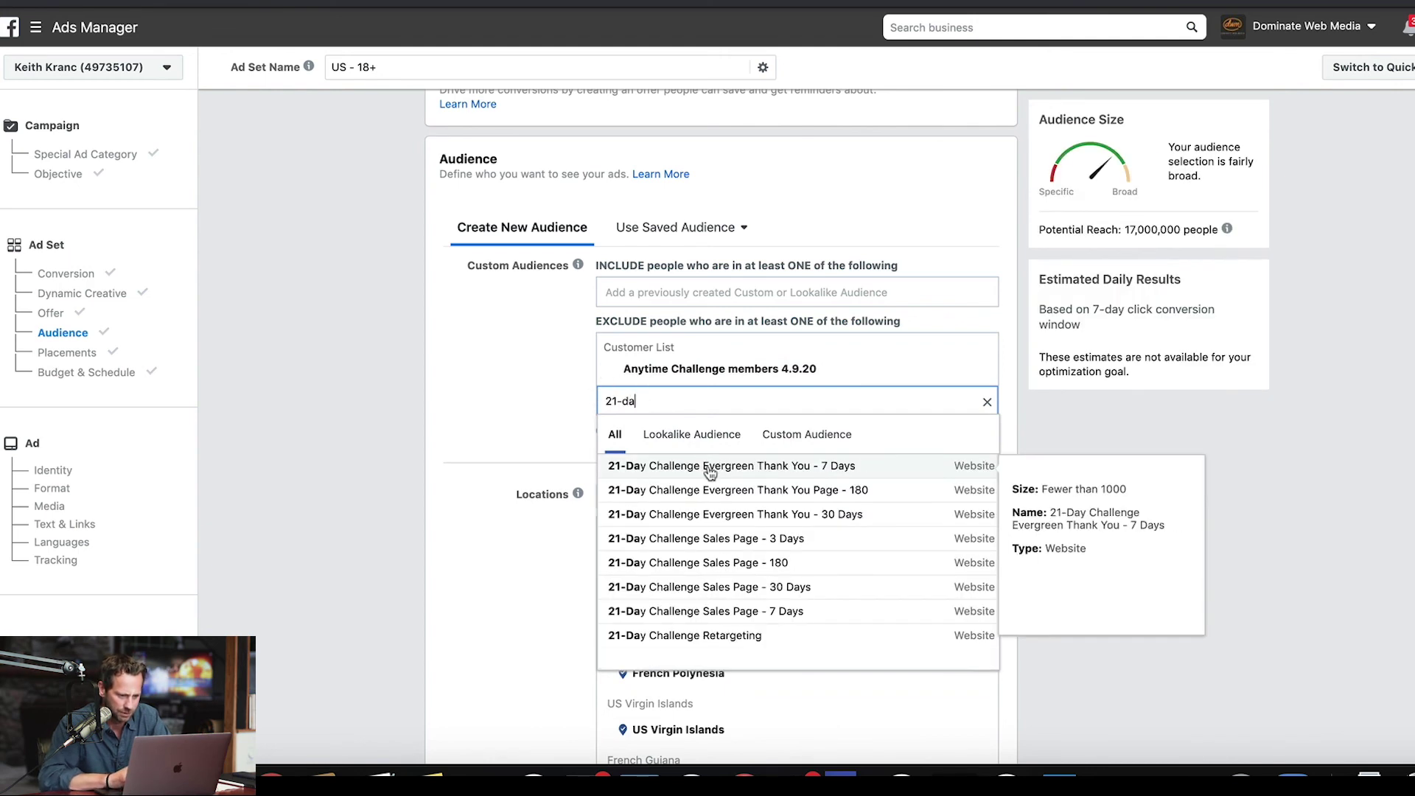
pyautogui.click(715, 495)
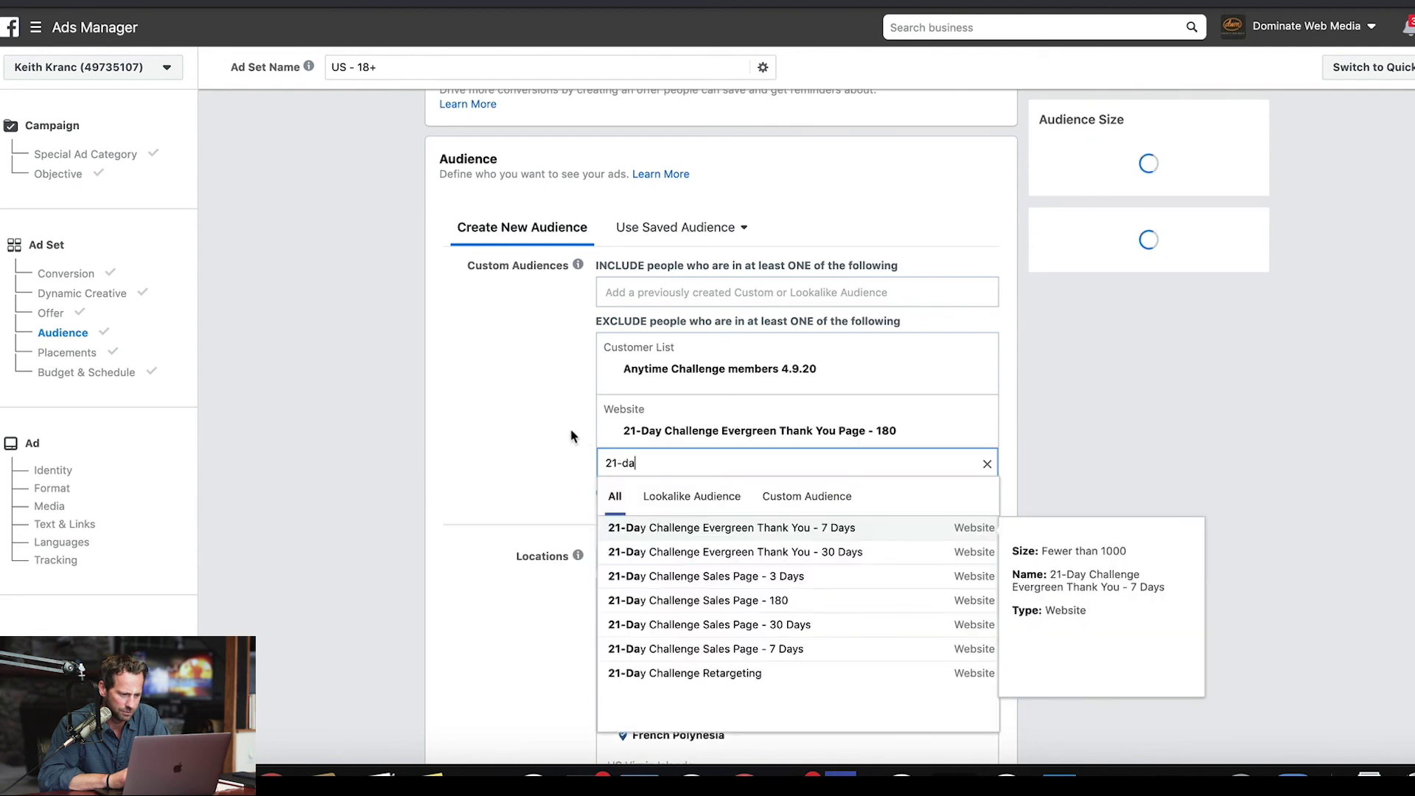
pyautogui.click(572, 436)
# Add Social Media Examiner to the detailed targeting, both as an interest and as an employer
pyautogui.scroll(-10, 572, 436)
pyautogui.scroll(-5, 572, 436)
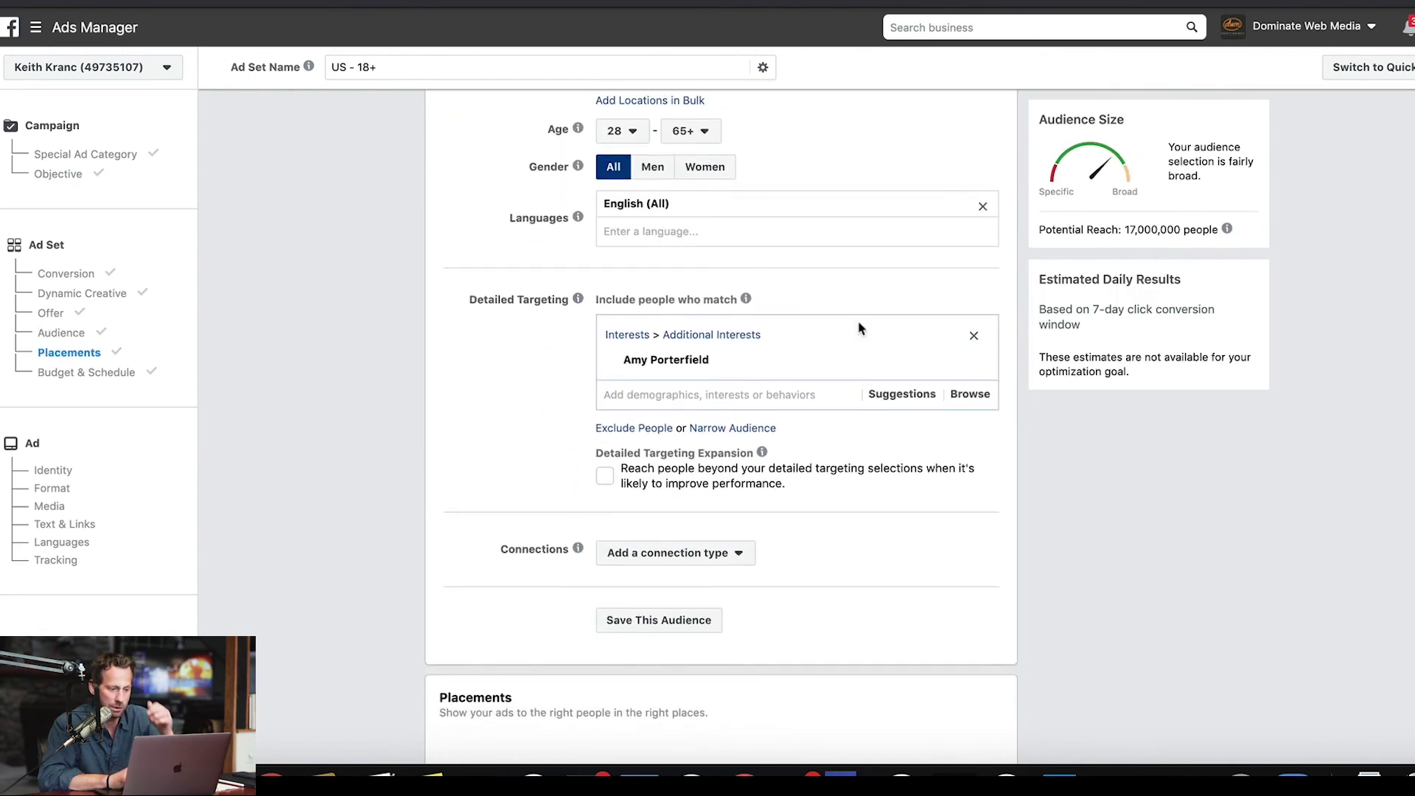
pyautogui.click(732, 395)
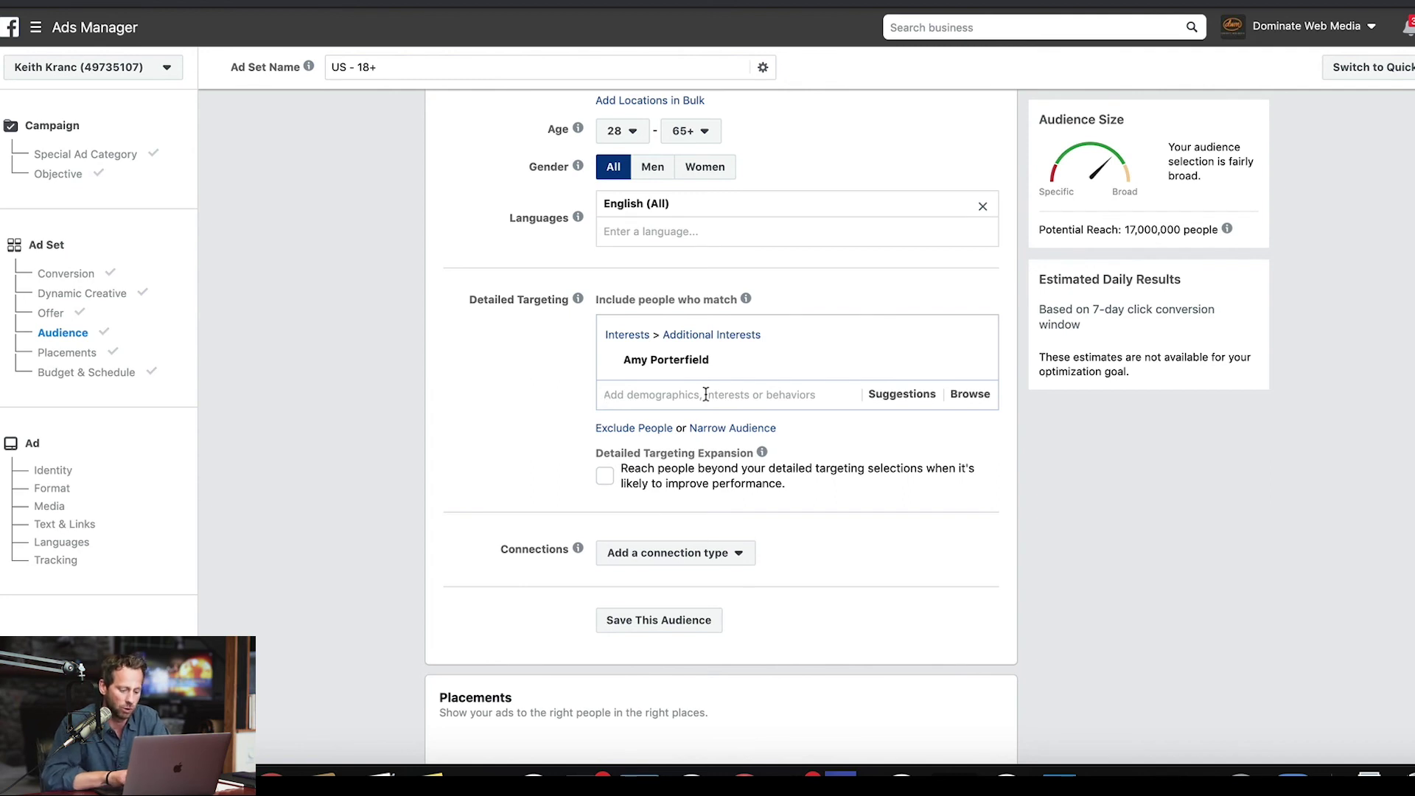
pyautogui.write('socia')
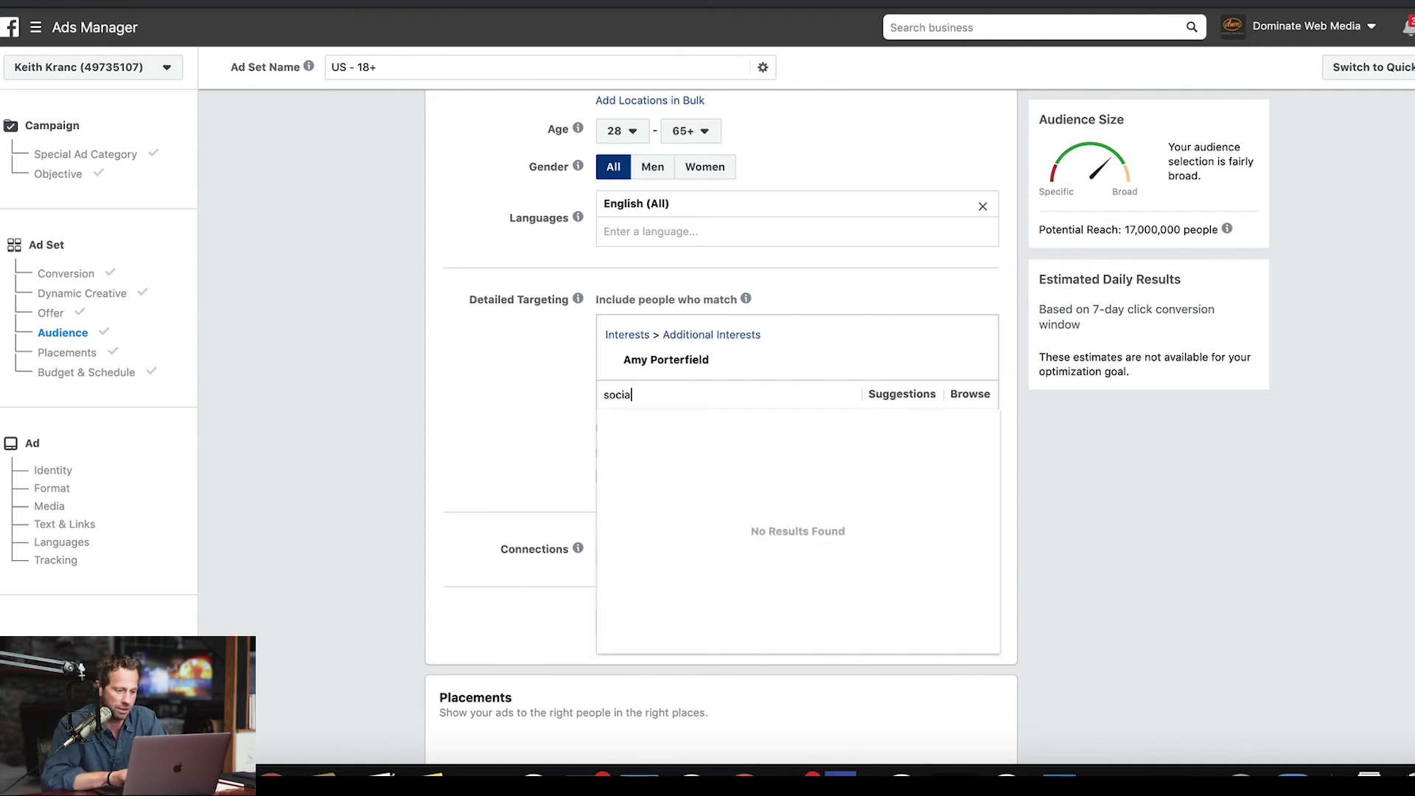
pyautogui.write('l media exam')
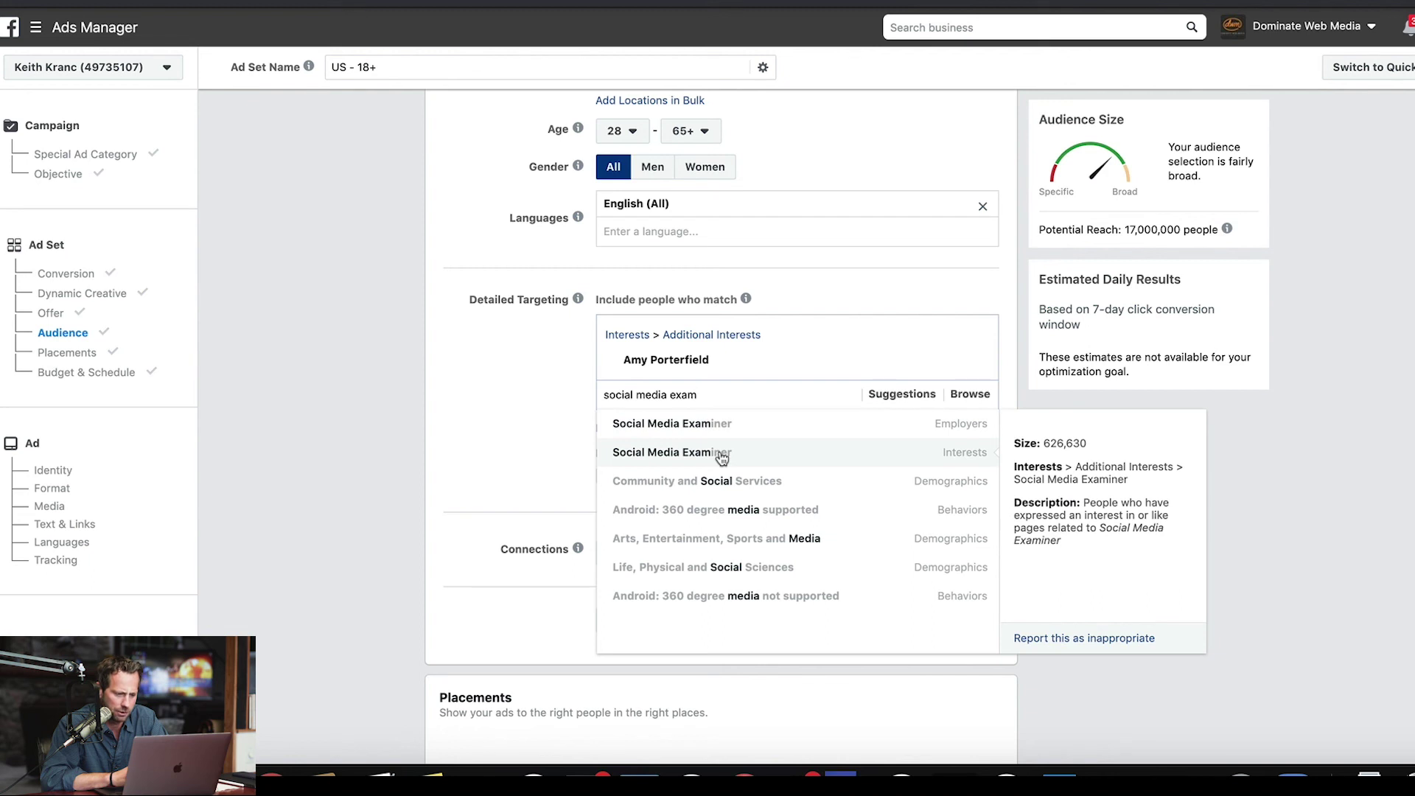
pyautogui.click(721, 453)
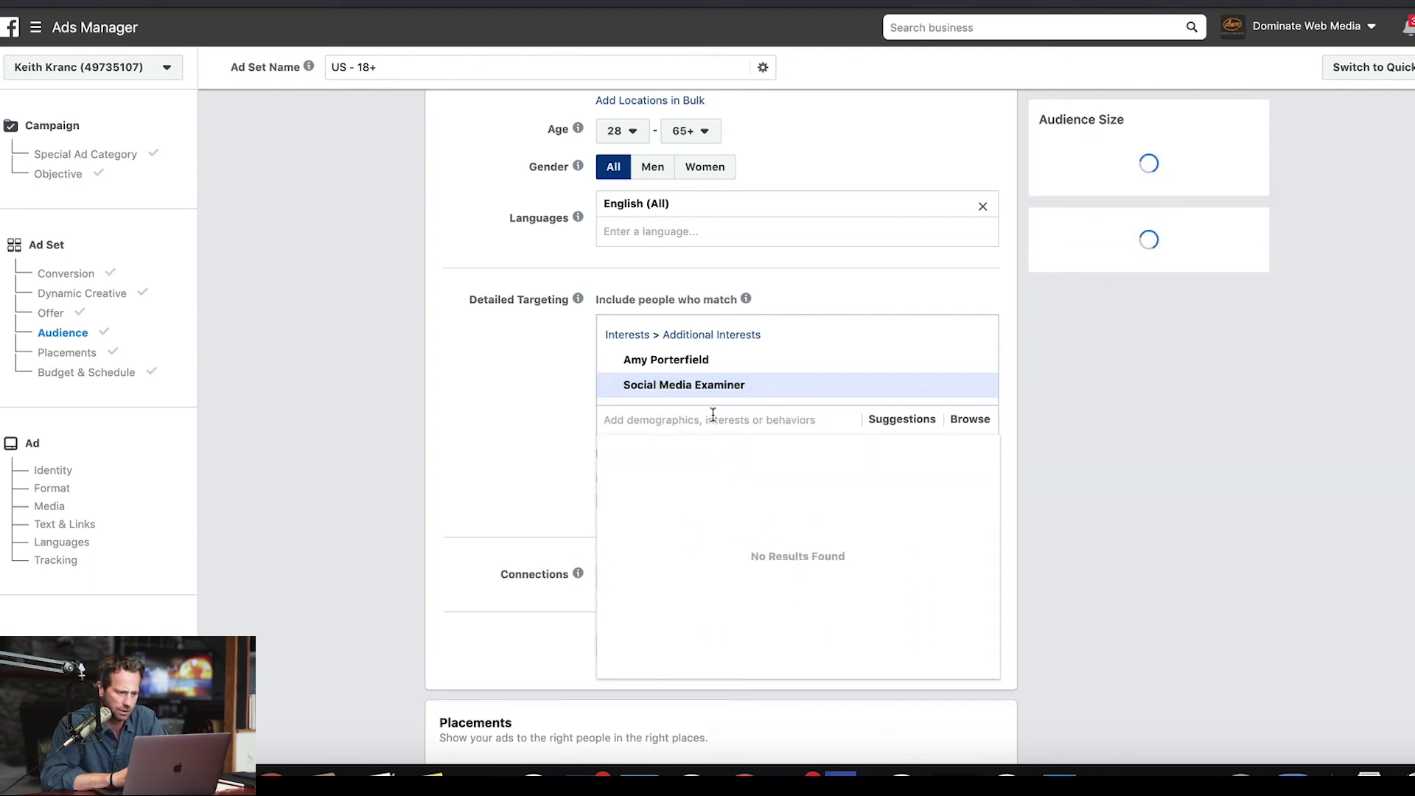
pyautogui.write('social media ex')
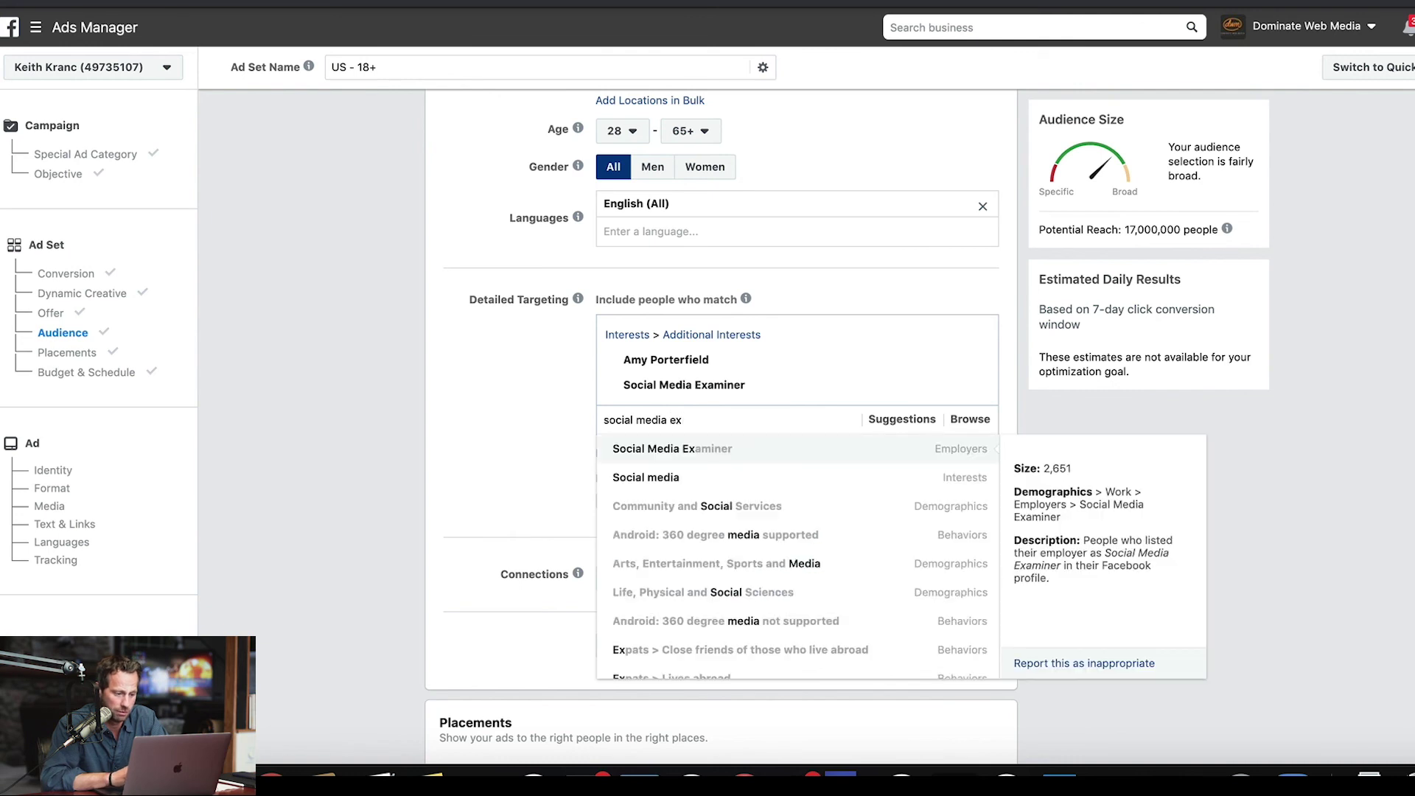
pyautogui.click(736, 448)
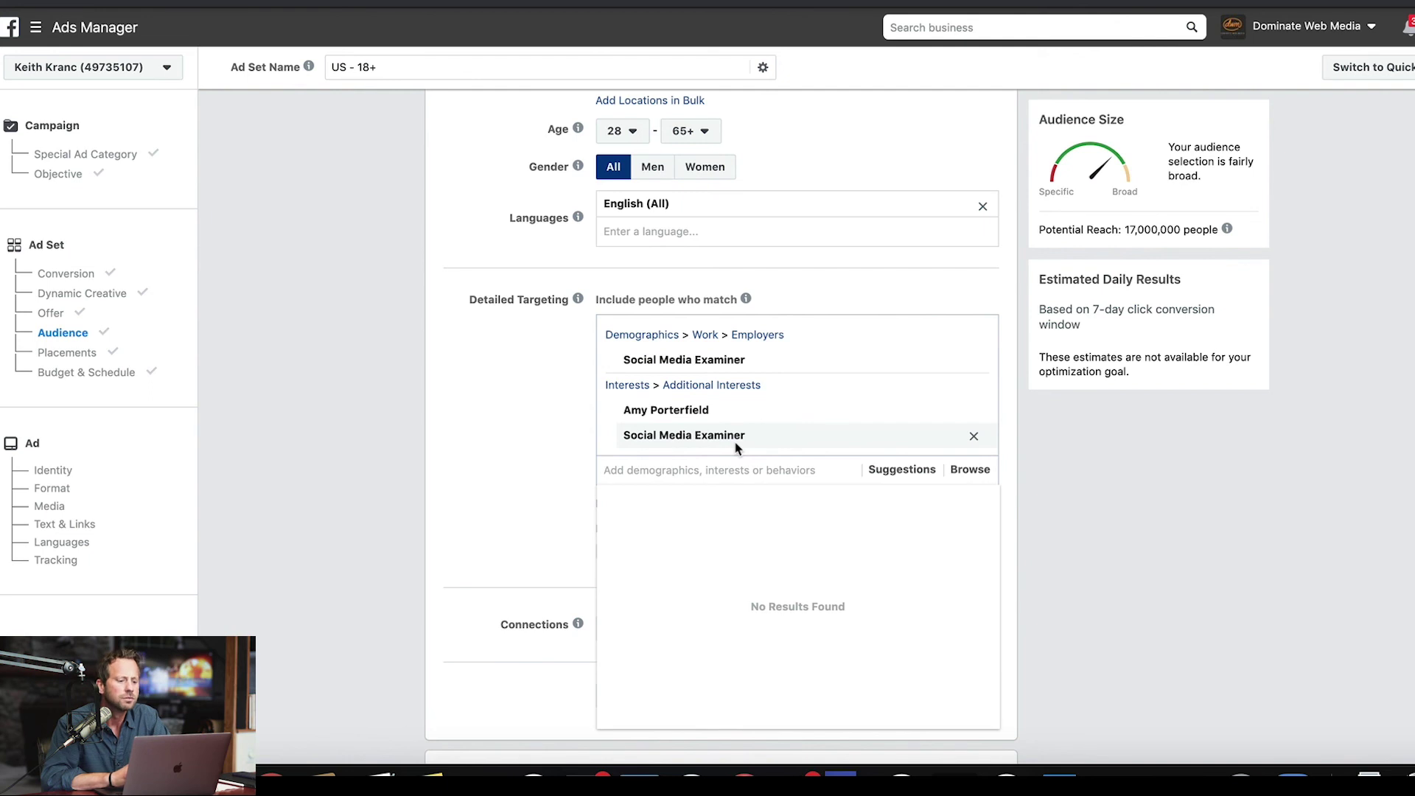
# Try adding the suggested Marie Forleo interest to the detailed targeting, and remove it again
pyautogui.click(893, 472)
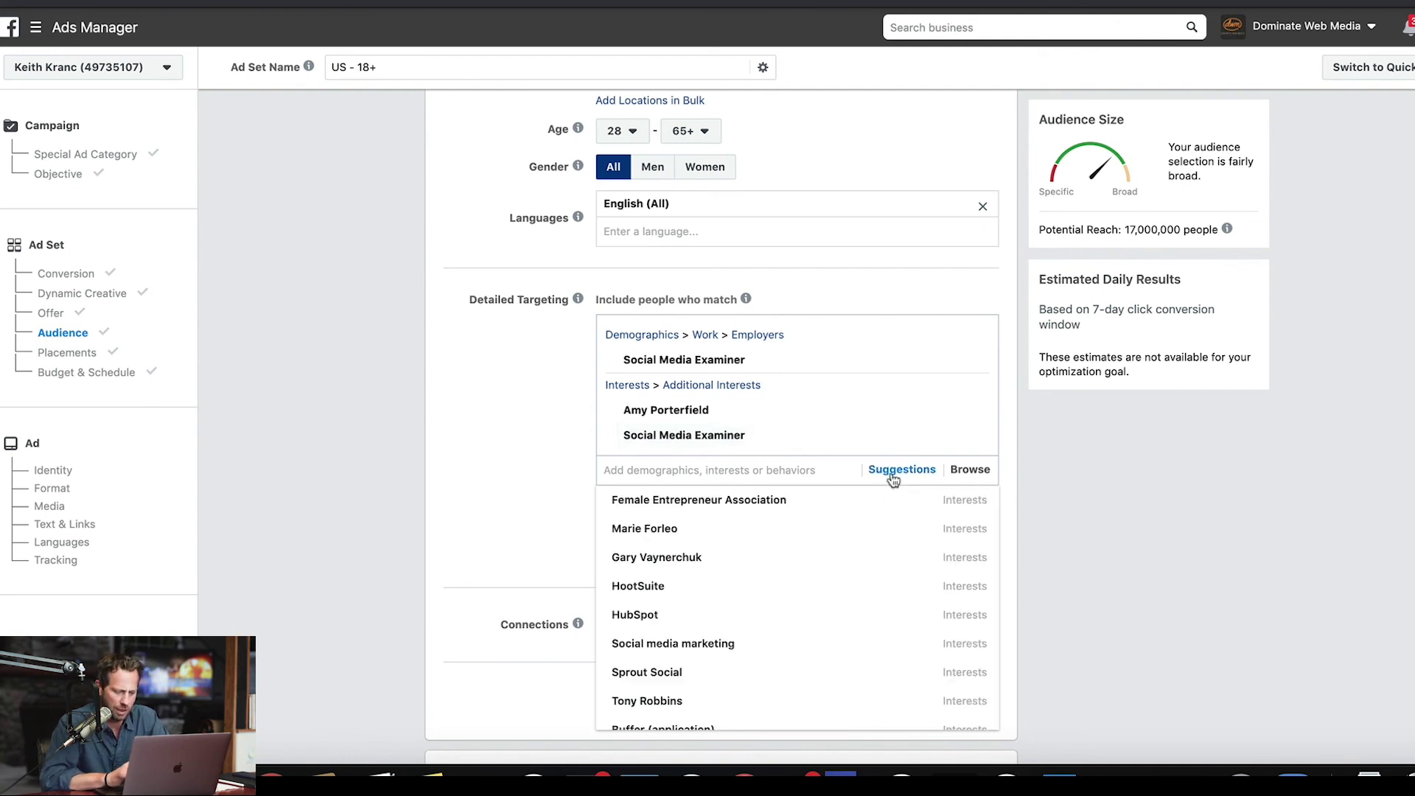
pyautogui.click(695, 532)
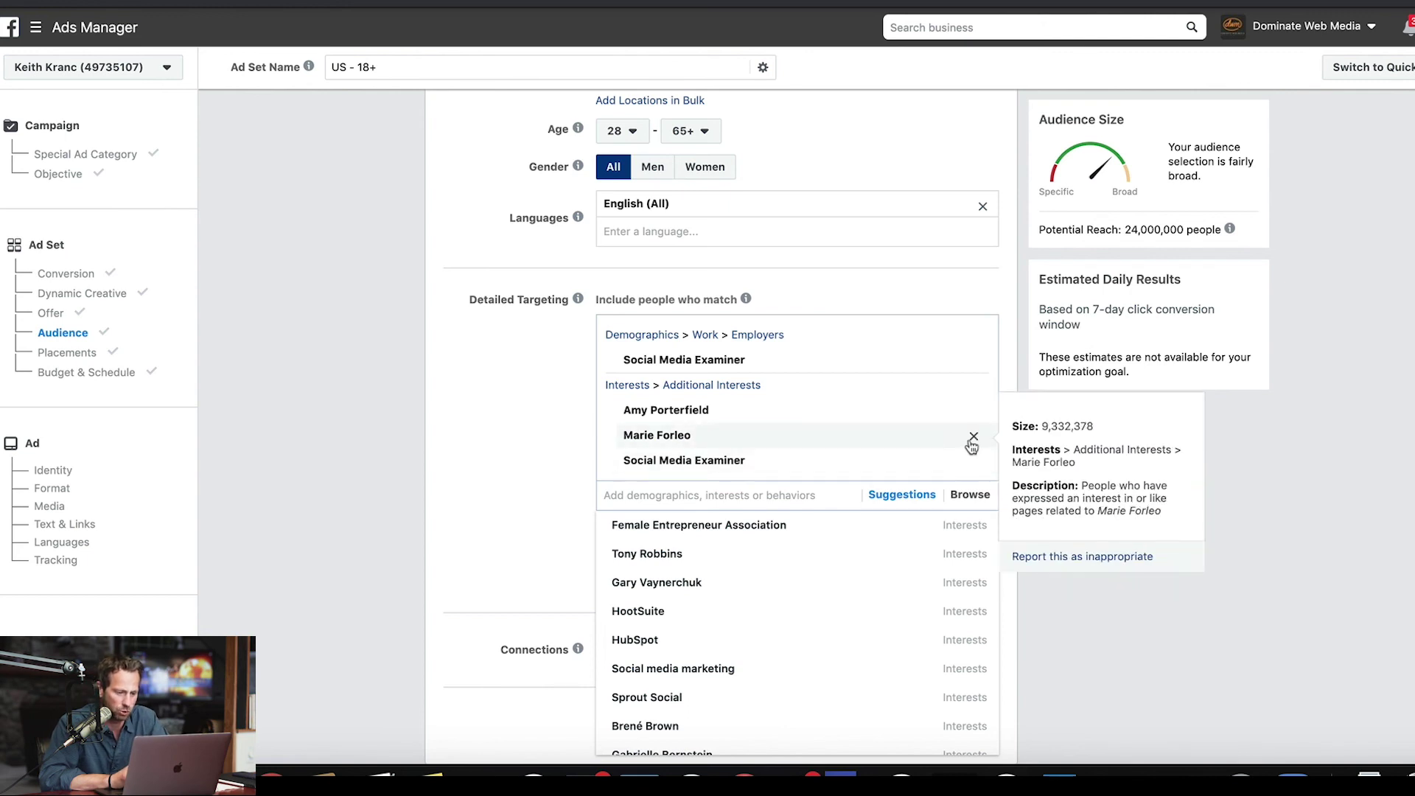
pyautogui.click(974, 438)
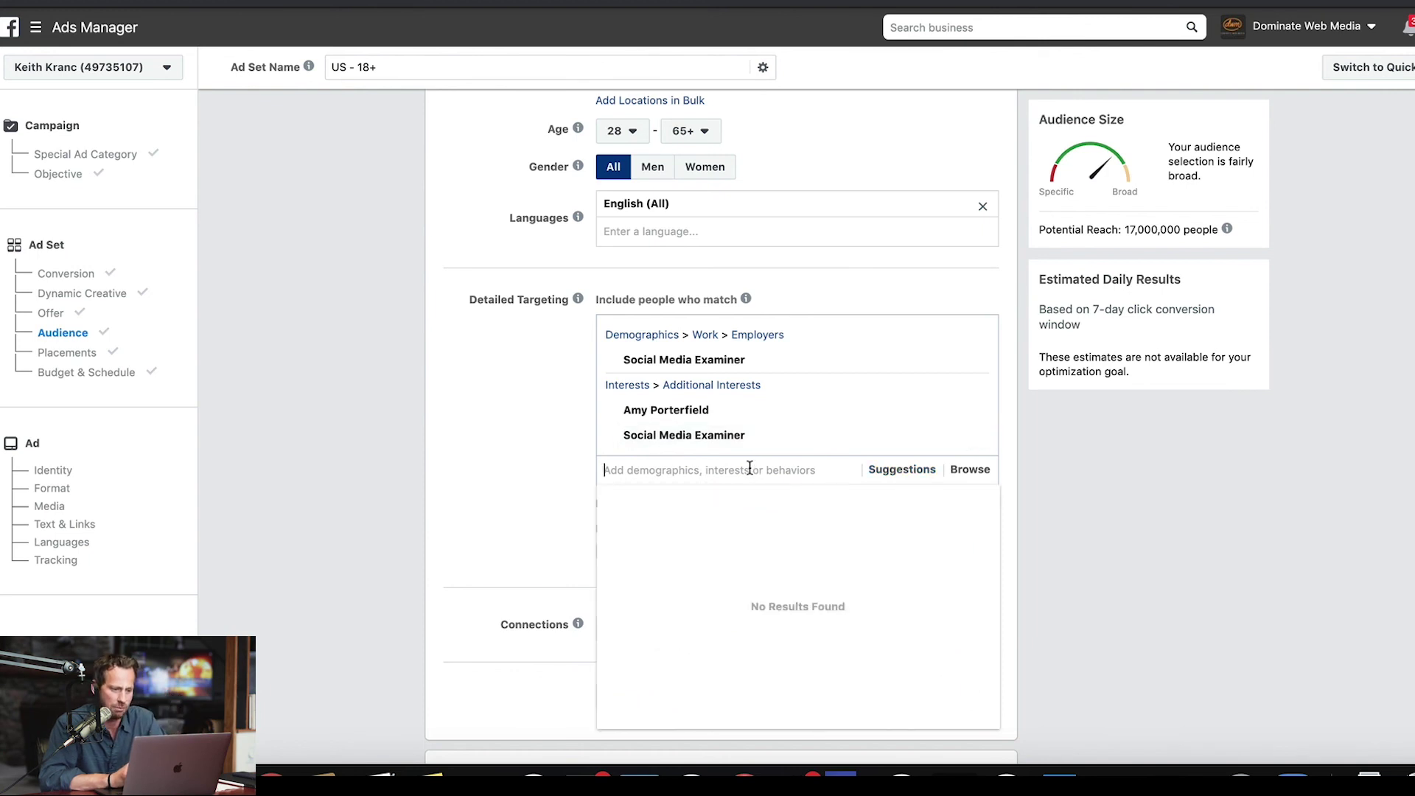
# Look through the suggested interests, and search for "pat fly" to add Smart Passive Income with Pat Flynn
pyautogui.click(903, 469)
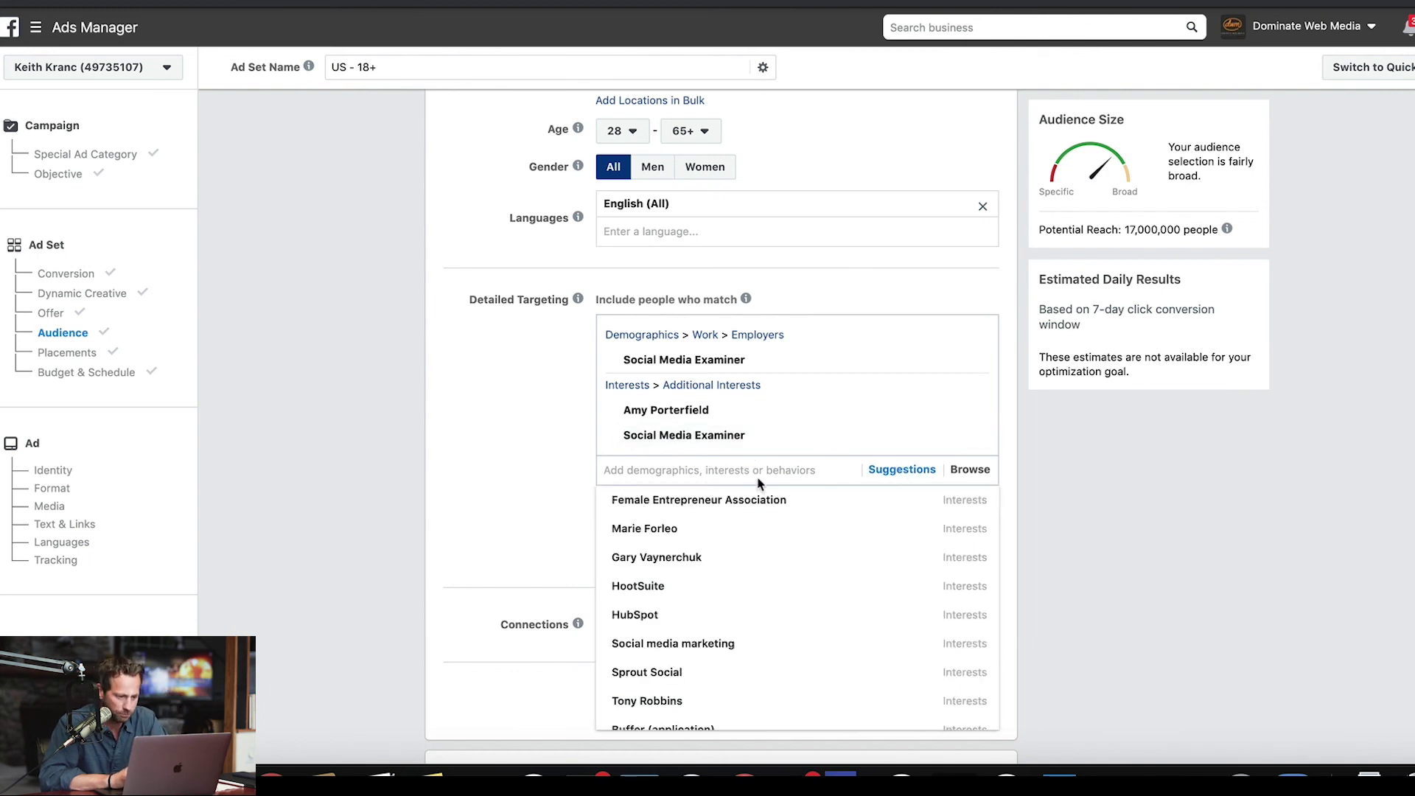
pyautogui.scroll(-1, 717, 531)
pyautogui.scroll(-3, 717, 530)
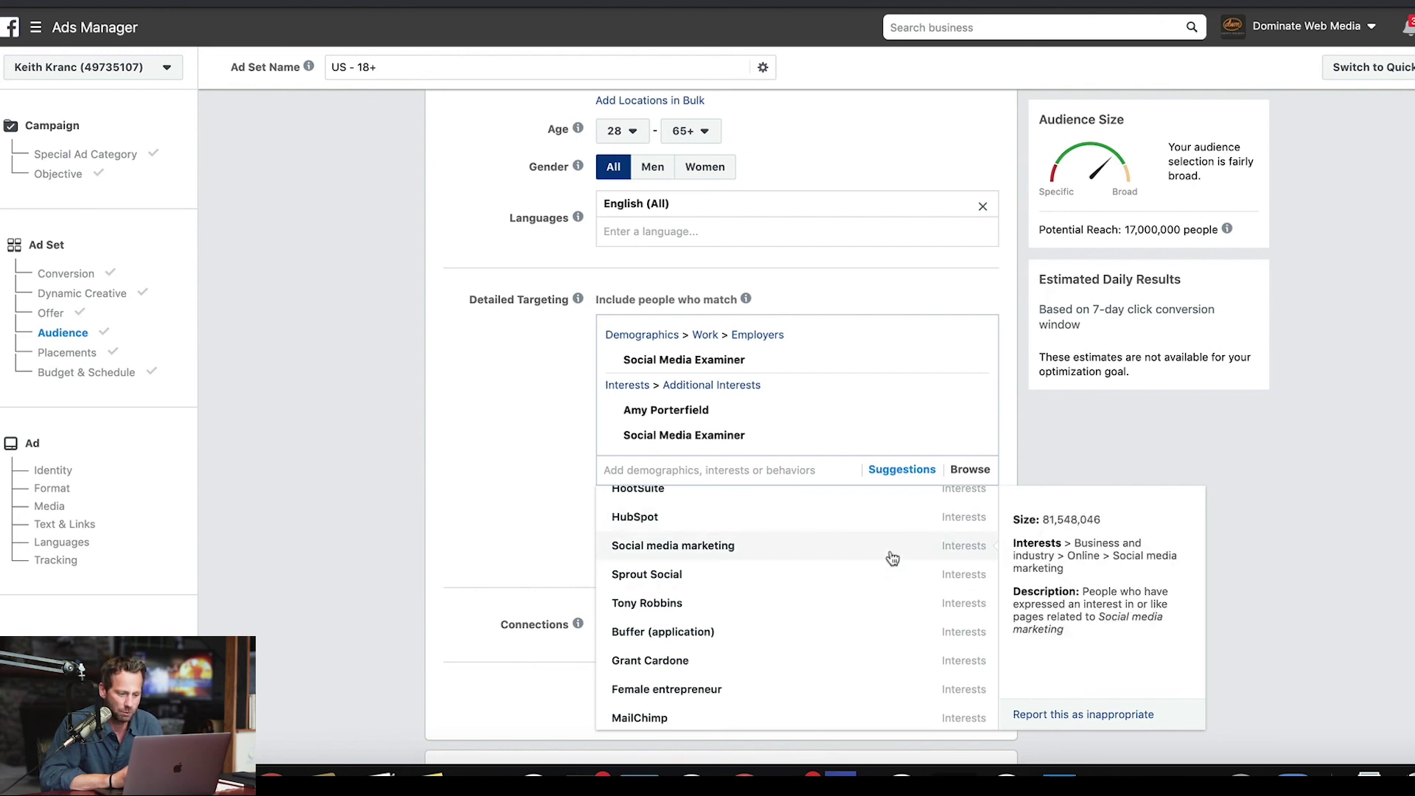
pyautogui.scroll(-2, 892, 558)
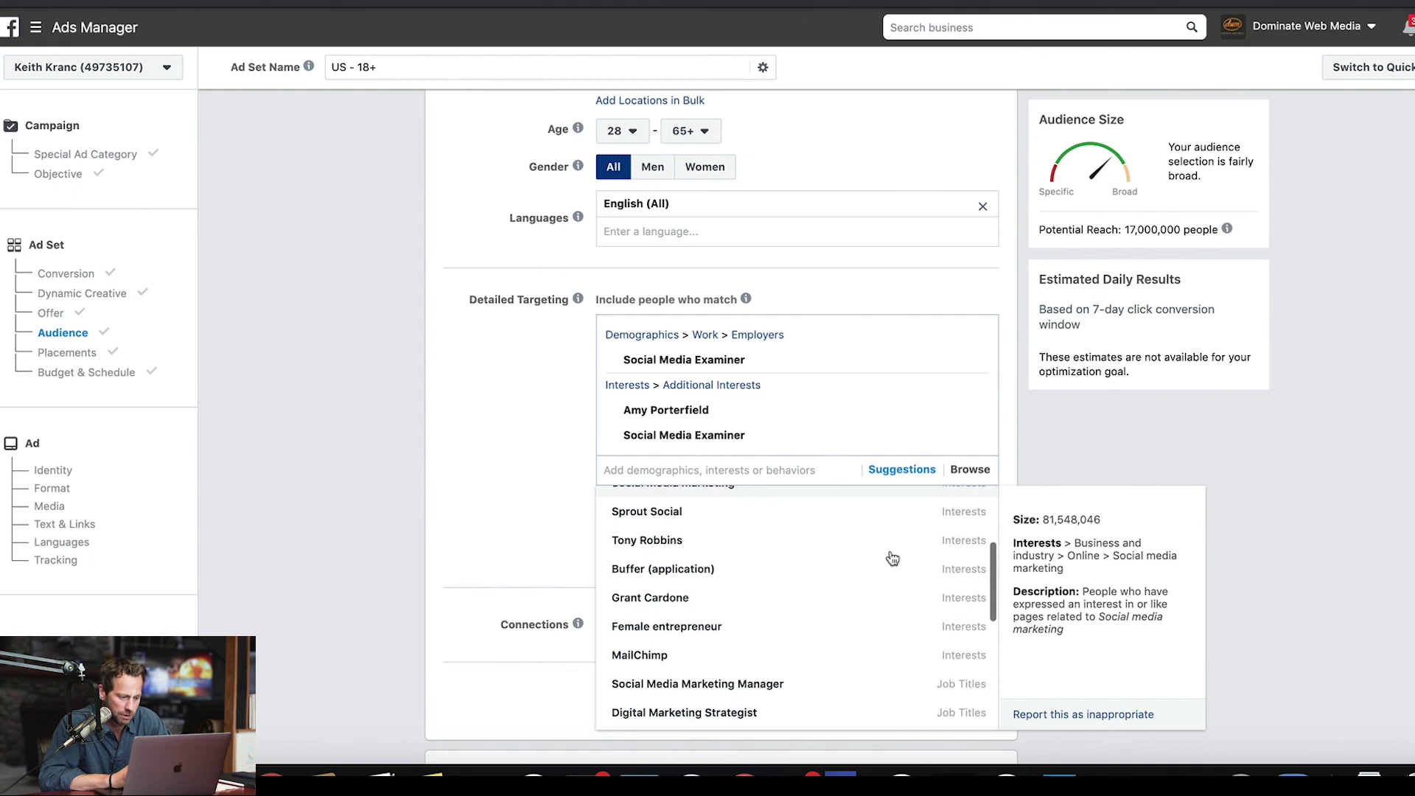
pyautogui.scroll(-2, 893, 558)
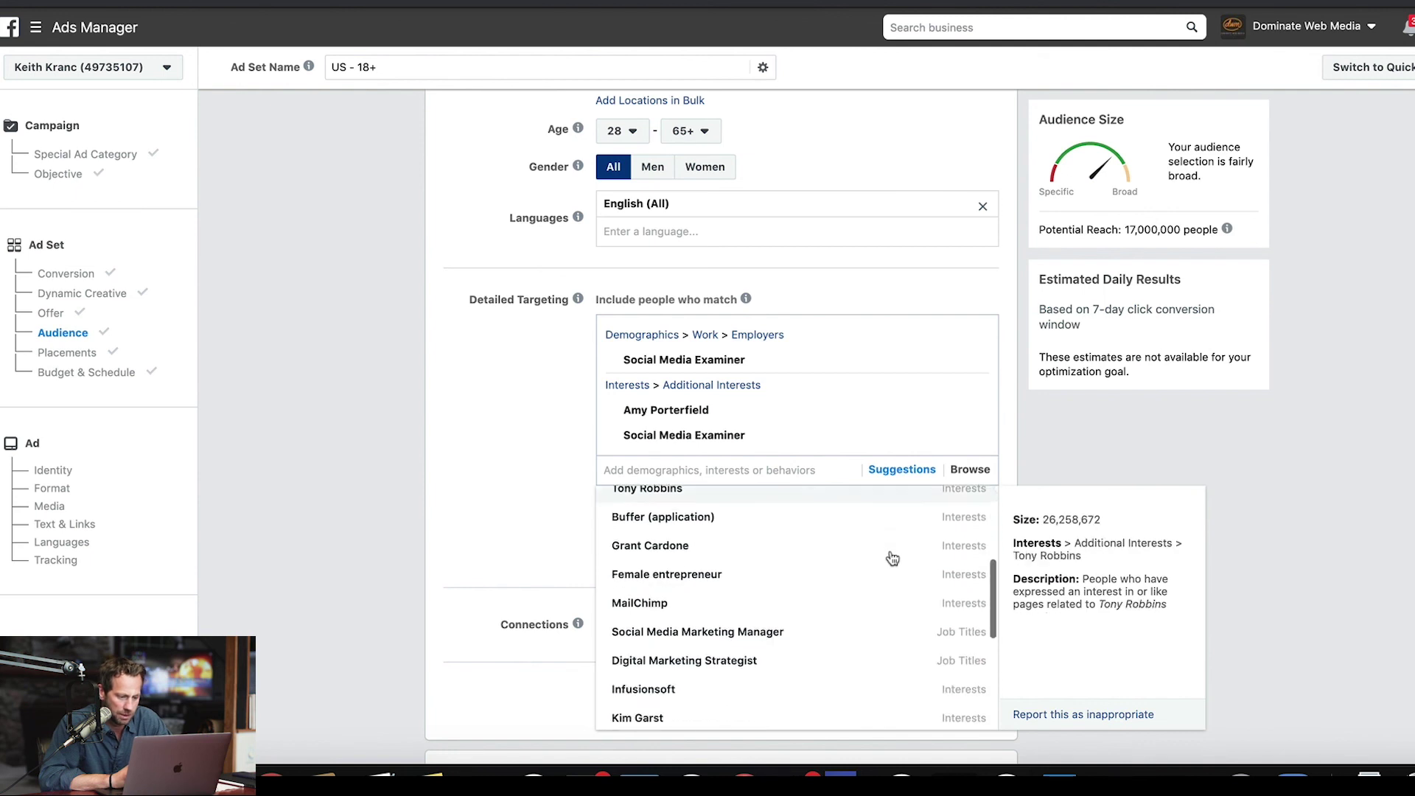
pyautogui.click(807, 467)
pyautogui.write('pat fly')
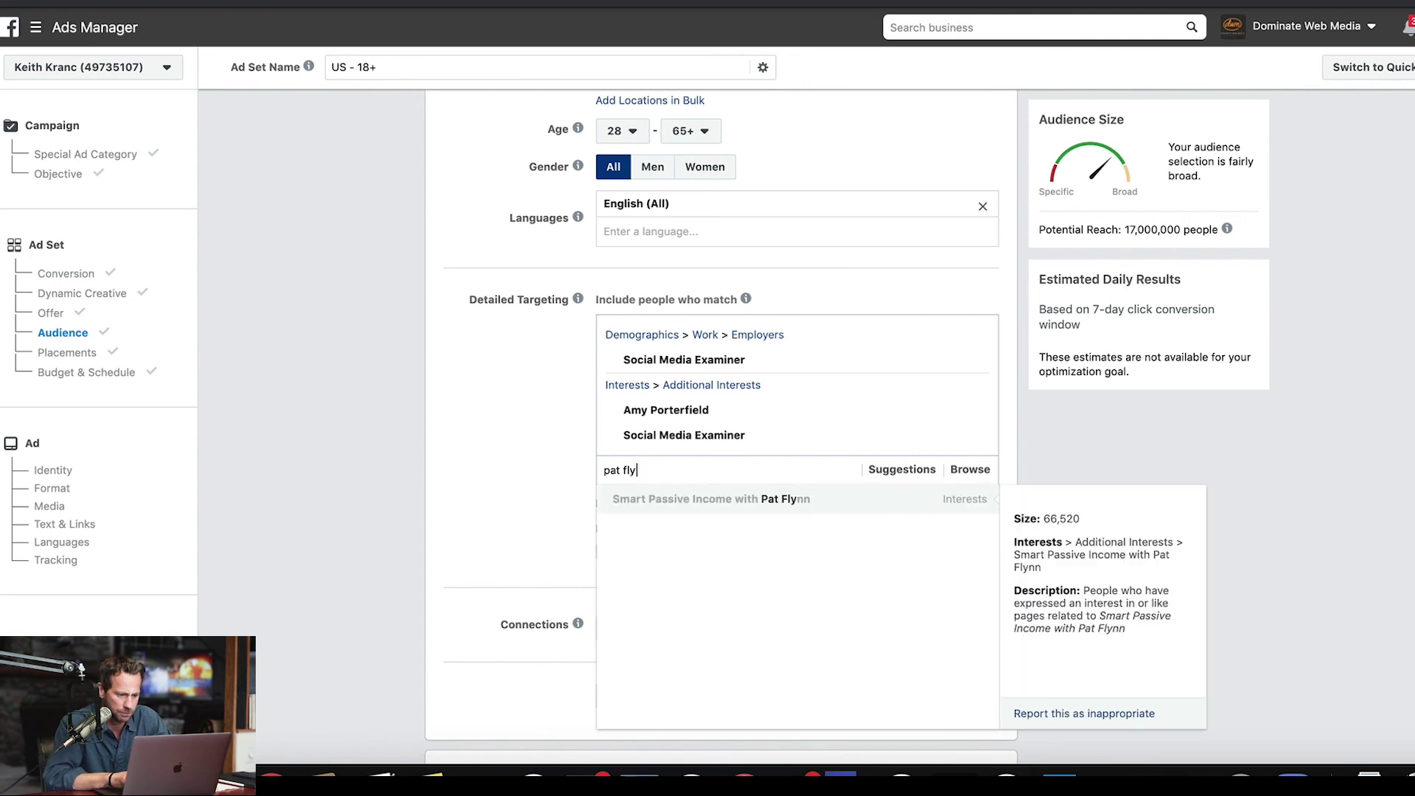
pyautogui.click(794, 506)
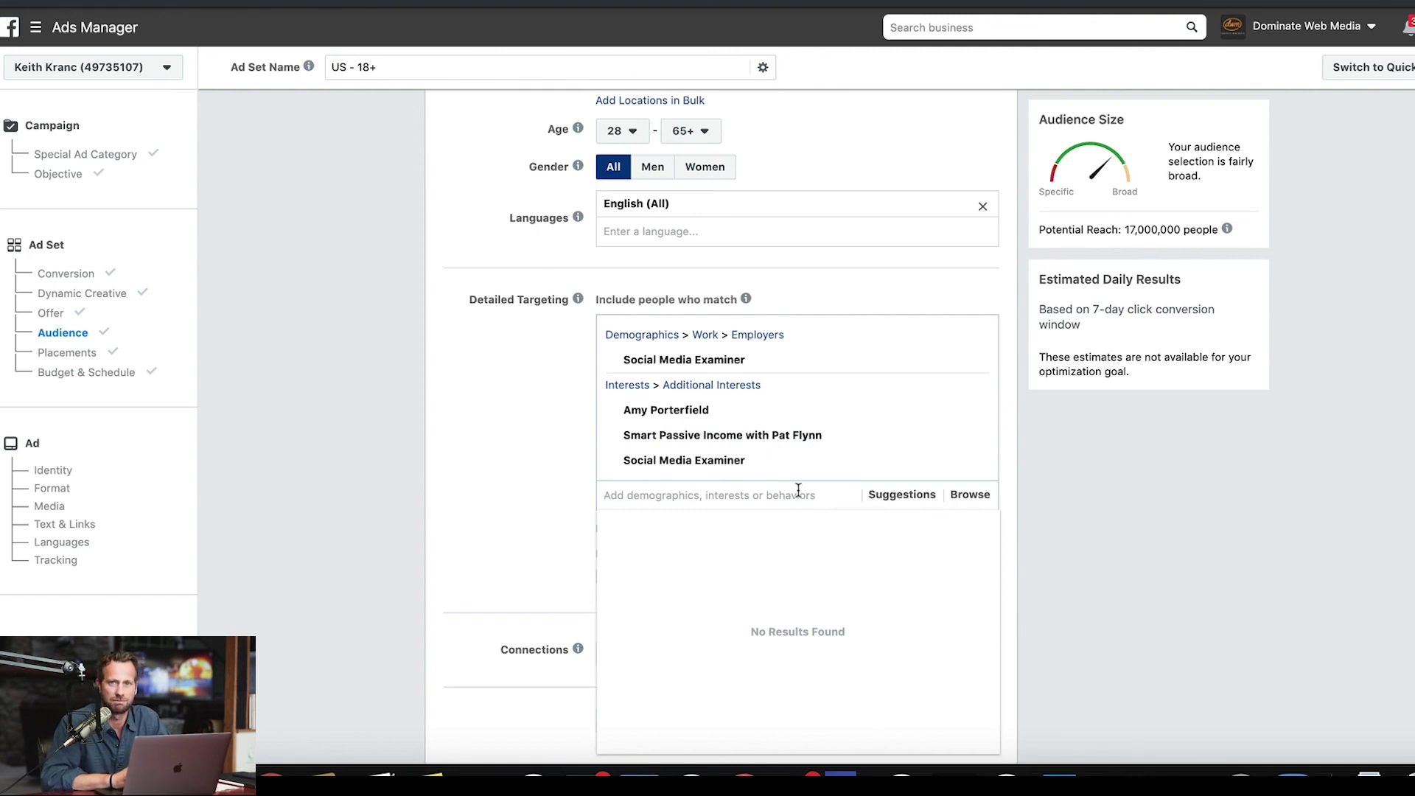
pyautogui.write('gary')
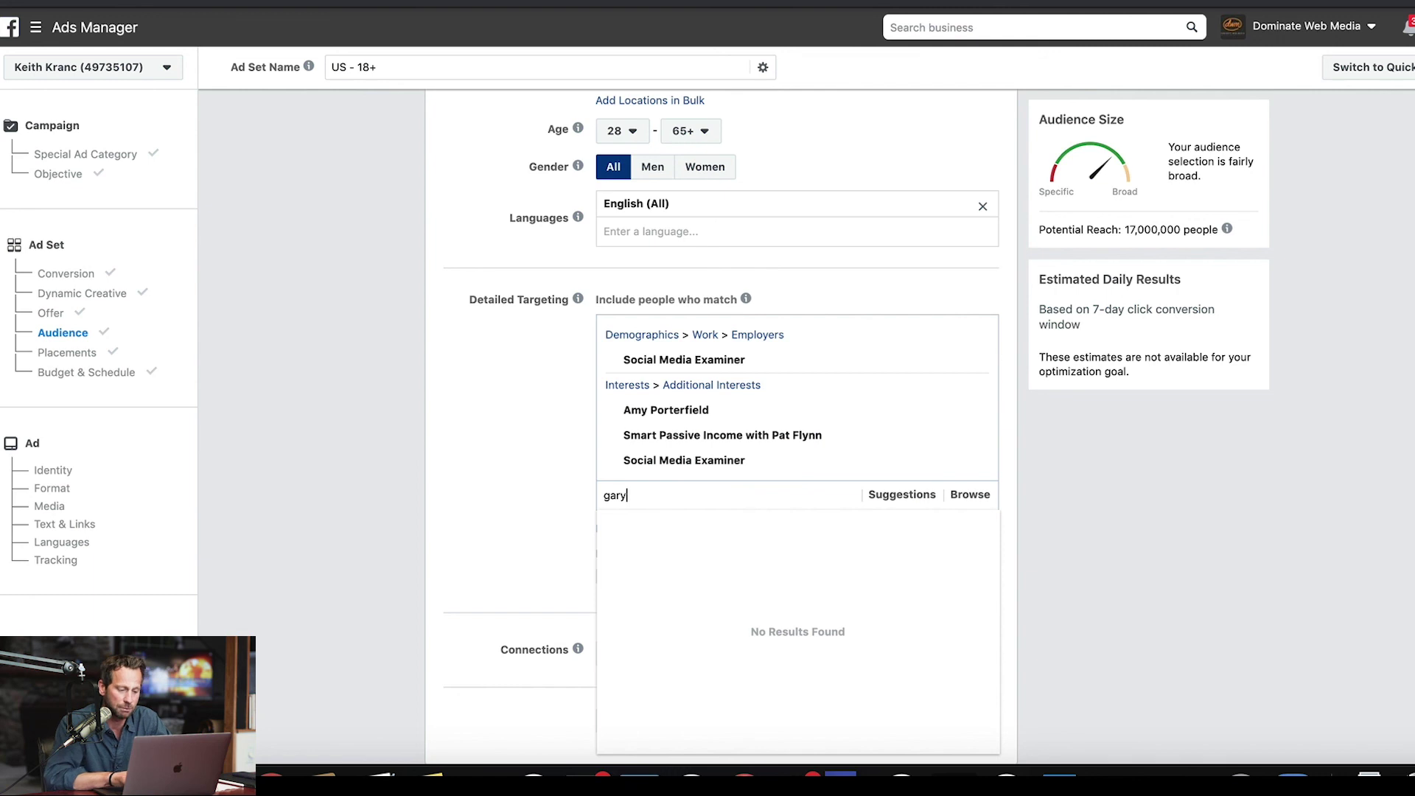
pyautogui.press('BackSpace')
pyautogui.press('BackSpace')
pyautogui.press('BackSpace')
pyautogui.press('BackSpace')
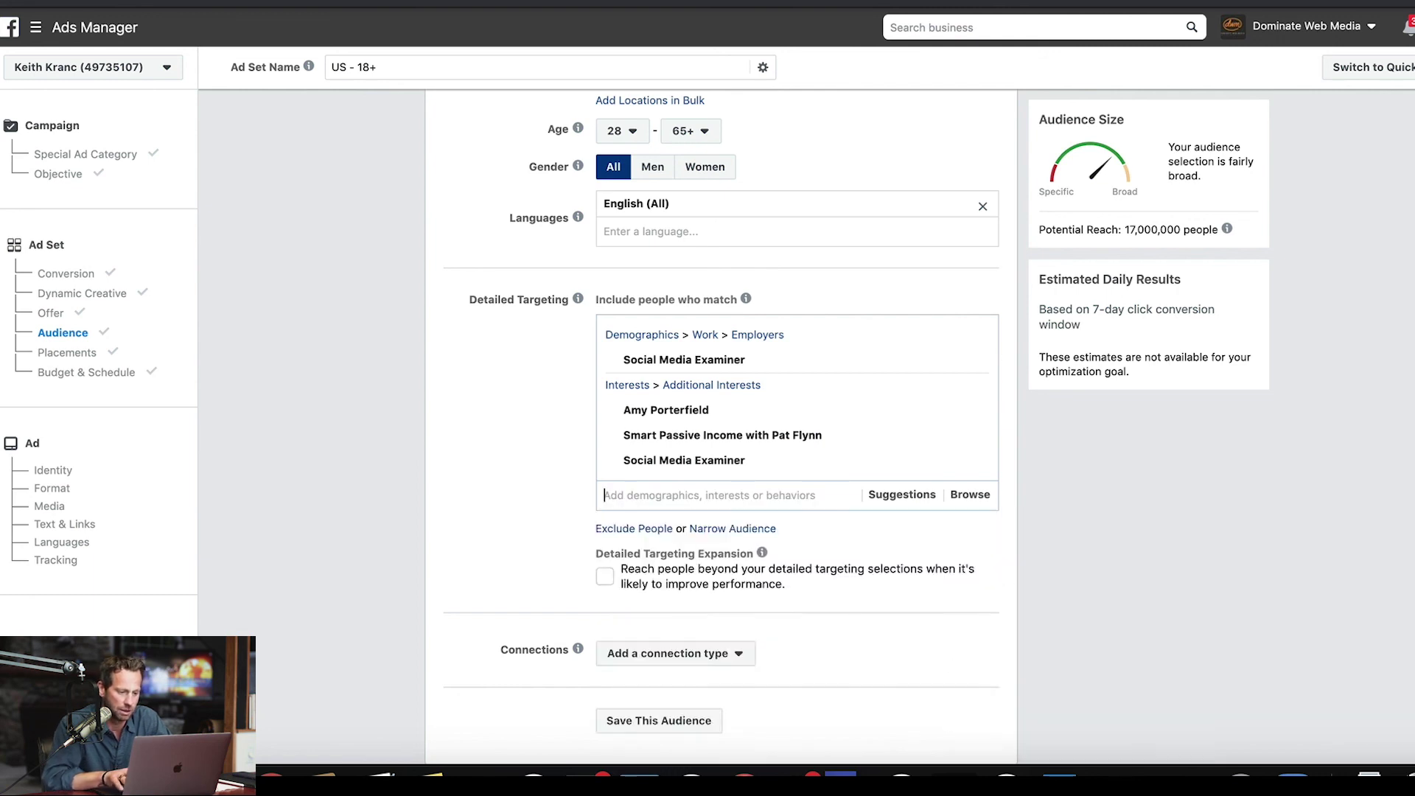
pyautogui.click(567, 484)
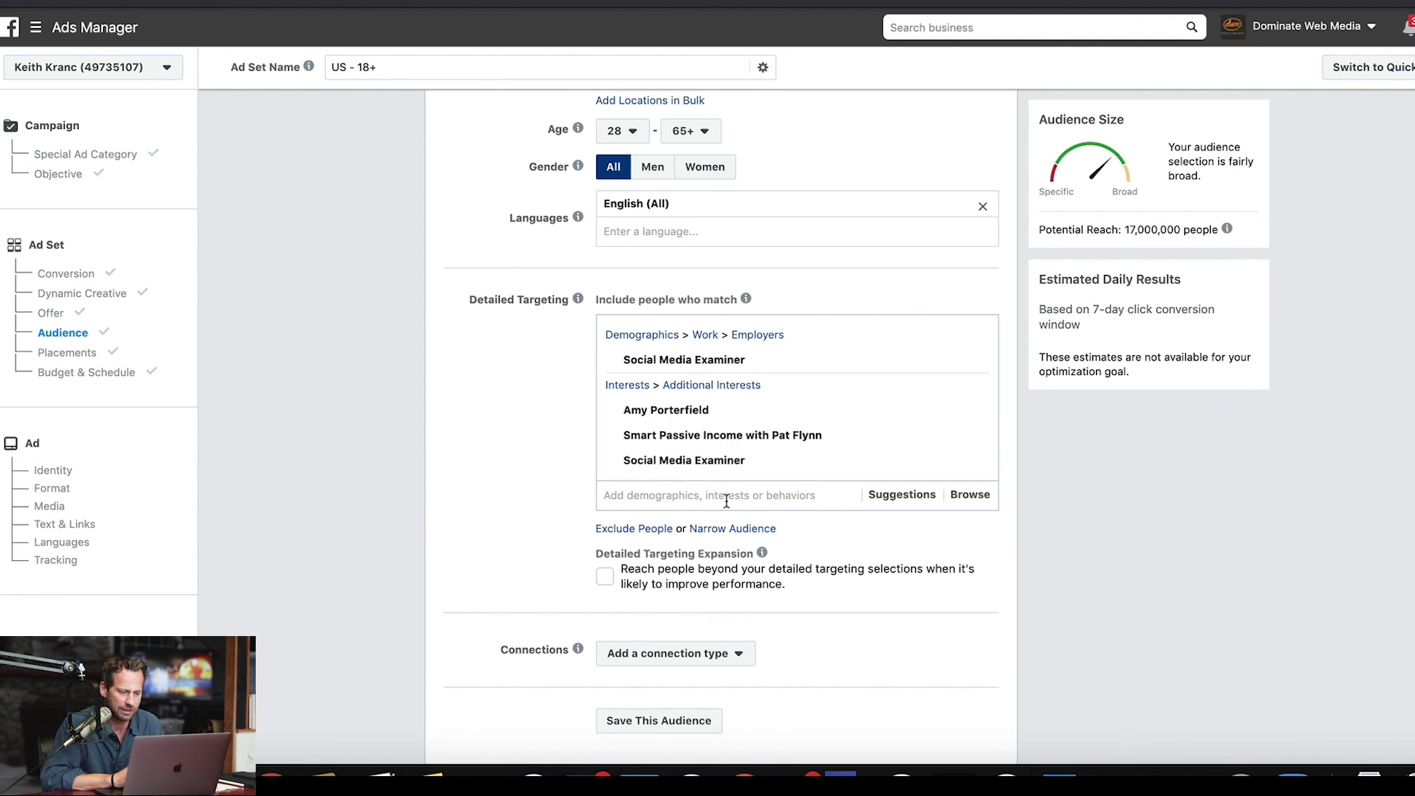
# Remove the Social Media Examiner and Amy Porterfield interests from the detailed targeting
pyautogui.click(975, 461)
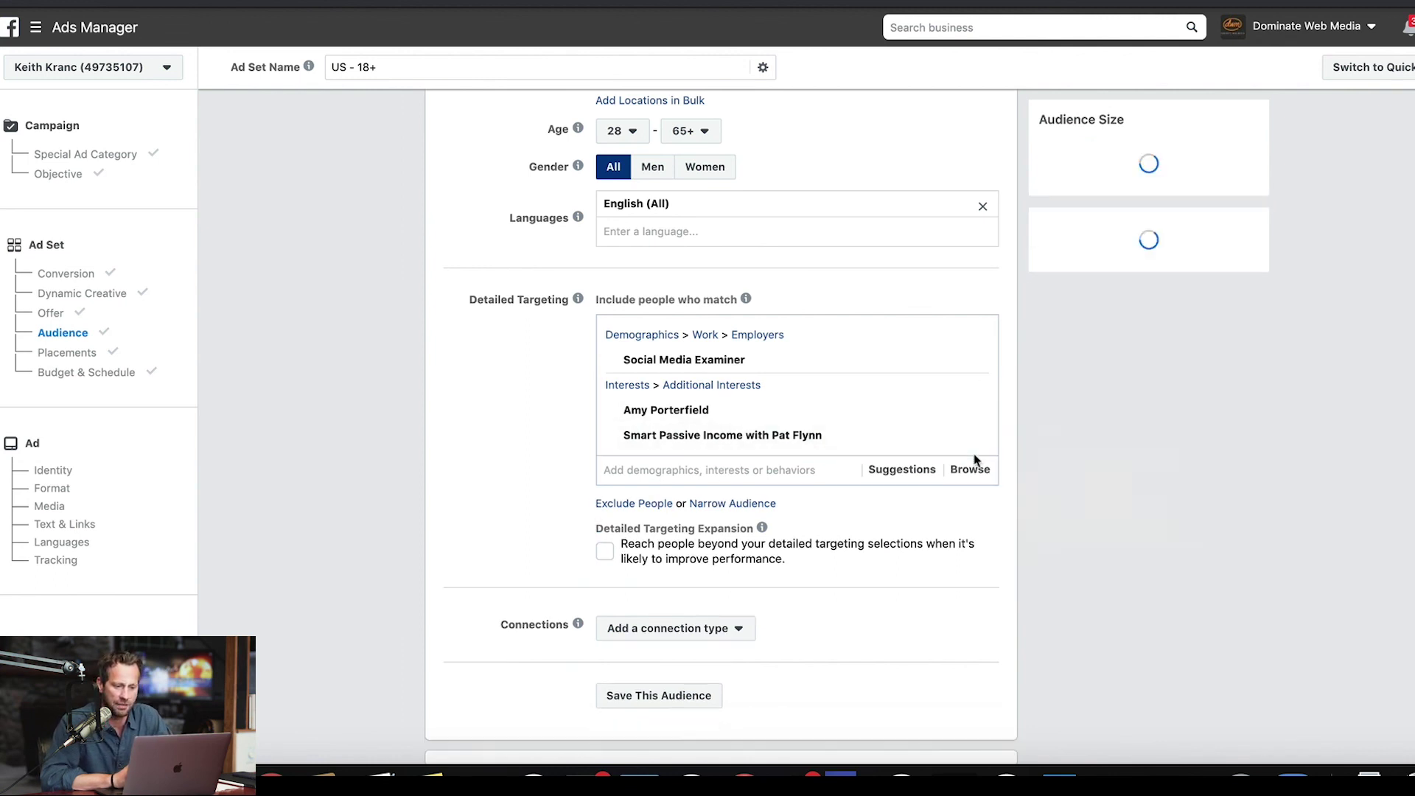
pyautogui.moveTo(975, 419)
pyautogui.click(973, 411)
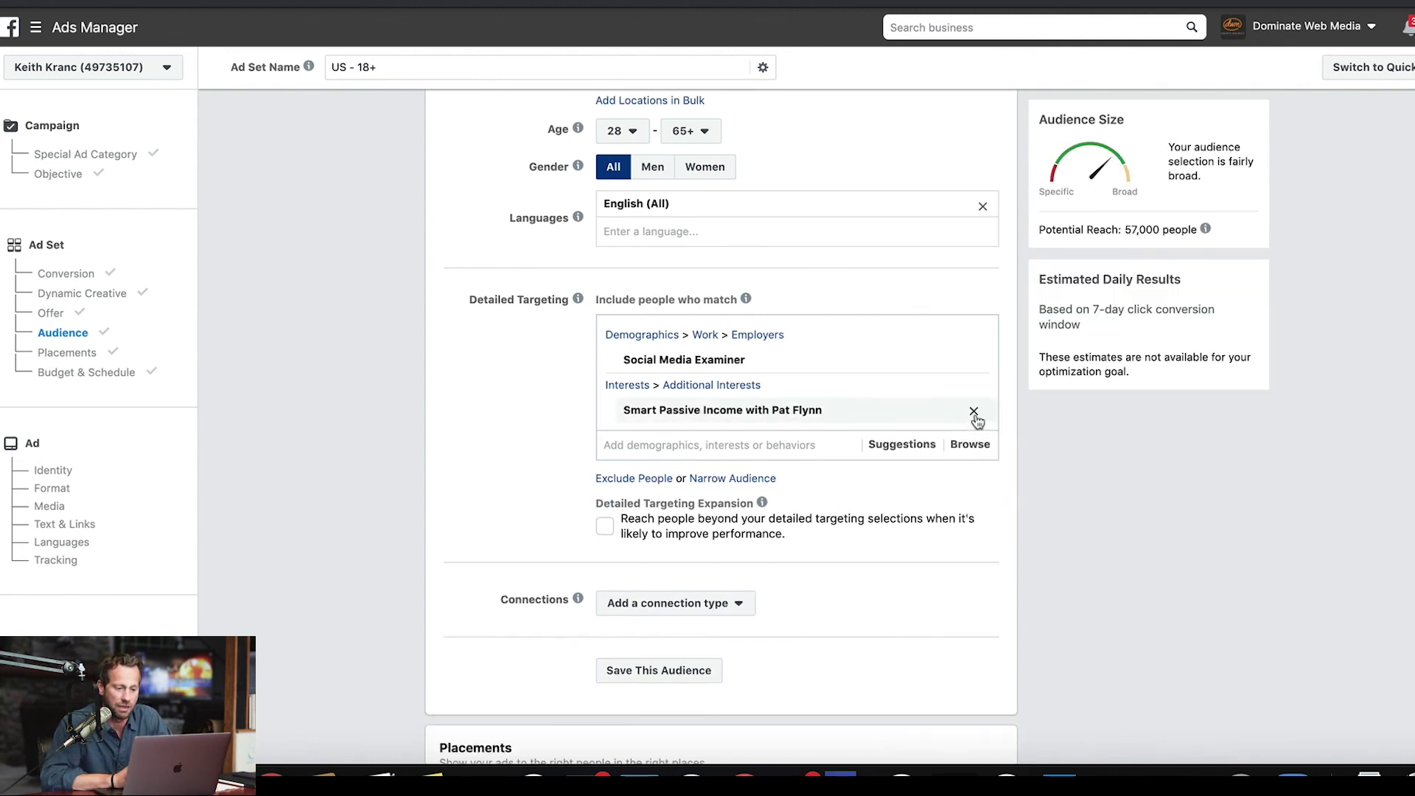
# Replace the remaining Smart Passive Income with Pat Flynn and Social Media Examiner entries in the detailed targeting with the HubSpot interest
pyautogui.click(974, 411)
pyautogui.click(974, 361)
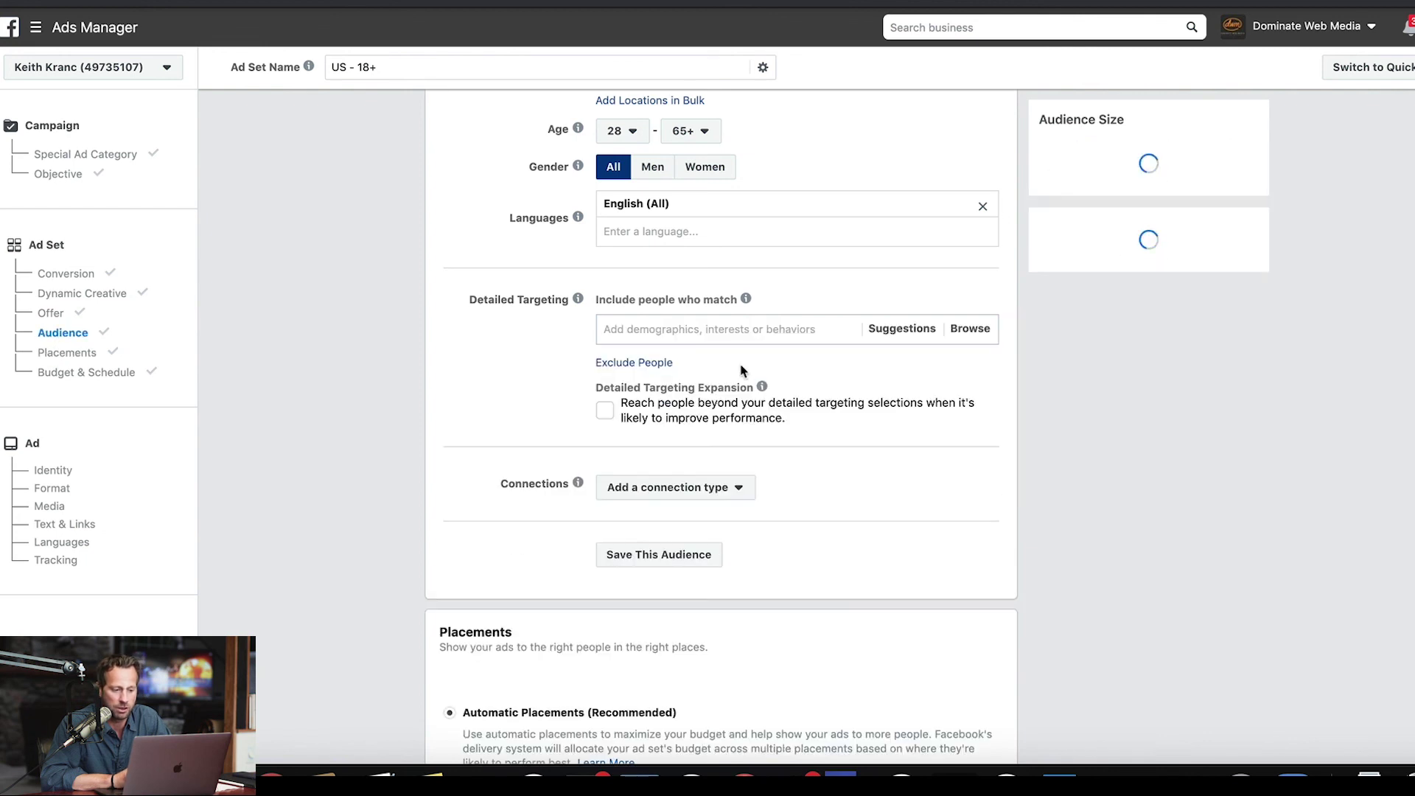
pyautogui.click(735, 326)
pyautogui.write('hubspot')
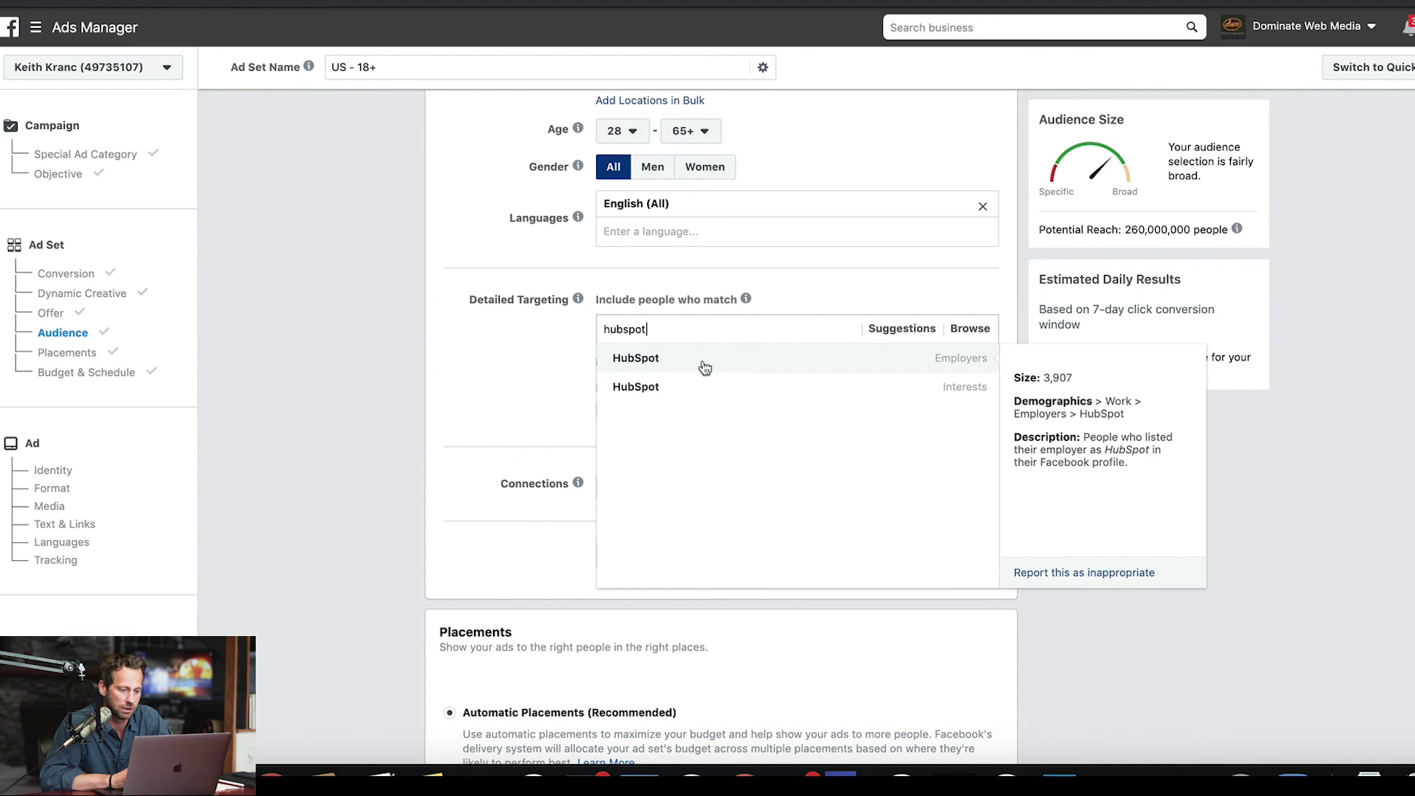
pyautogui.click(704, 387)
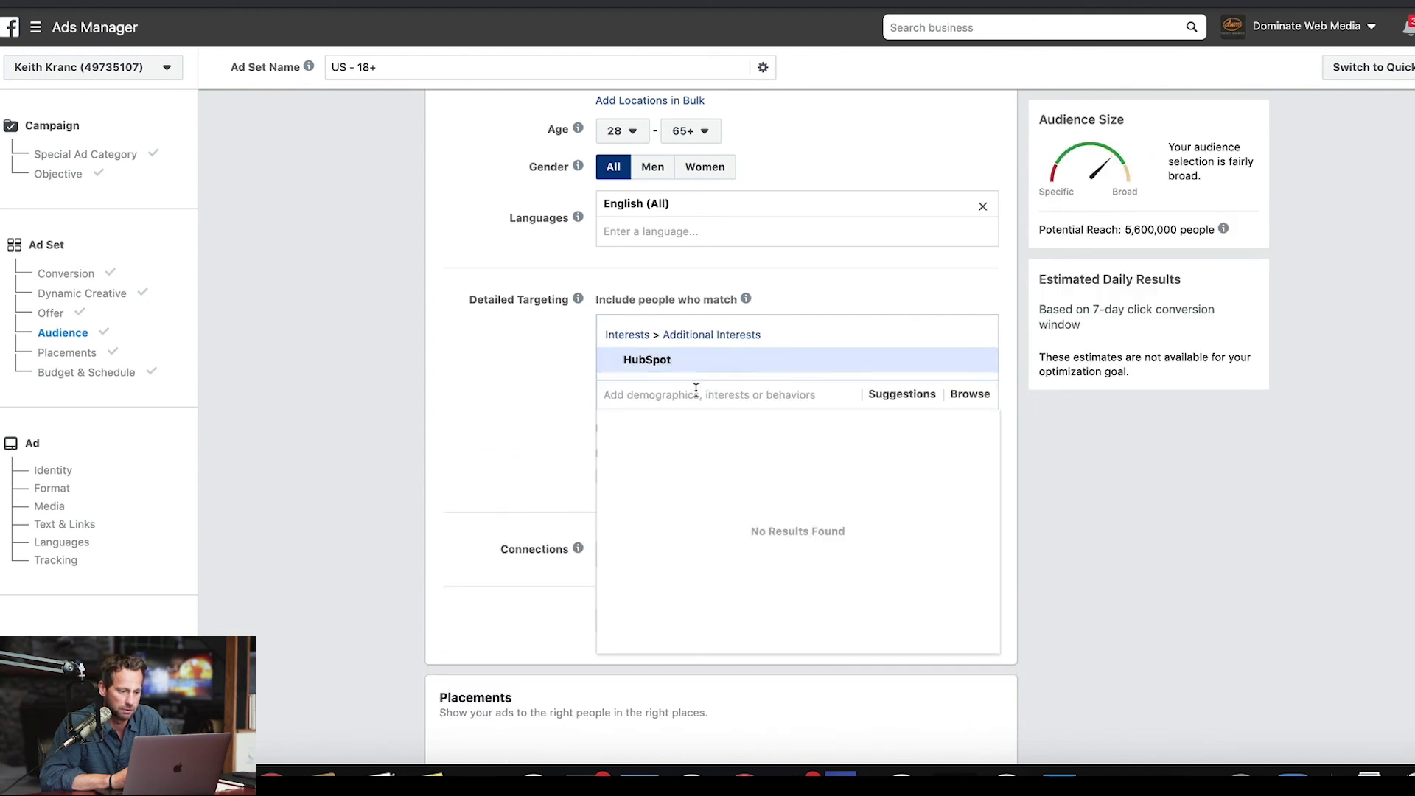
# Search the detailed targeting options for "eloqua", and clear the search term again
pyautogui.write('eloqua')
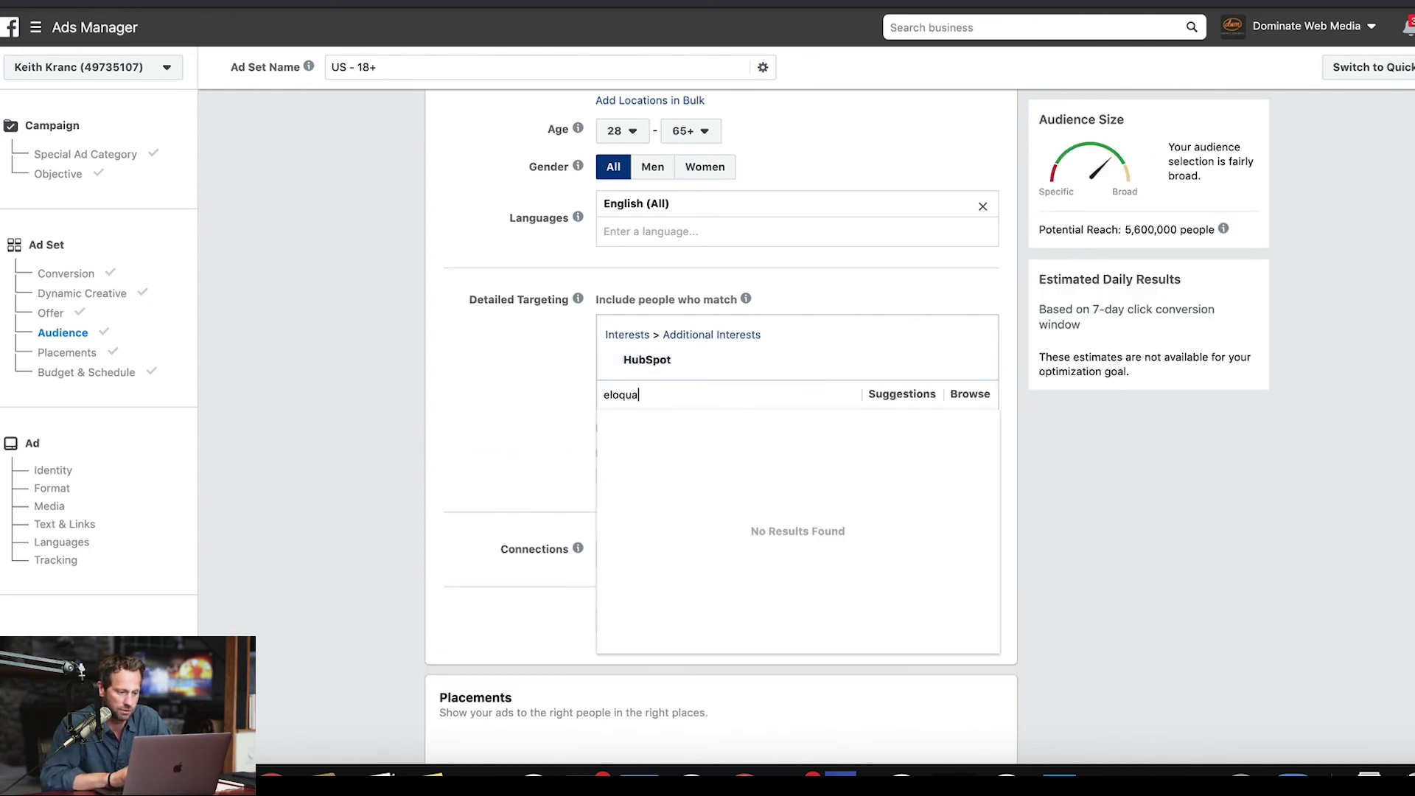
pyautogui.press('BackSpace')
pyautogui.press('BackSpace')
pyautogui.press('BackSpace')
pyautogui.press('BackSpace')
pyautogui.press('BackSpace')
pyautogui.press('BackSpace')
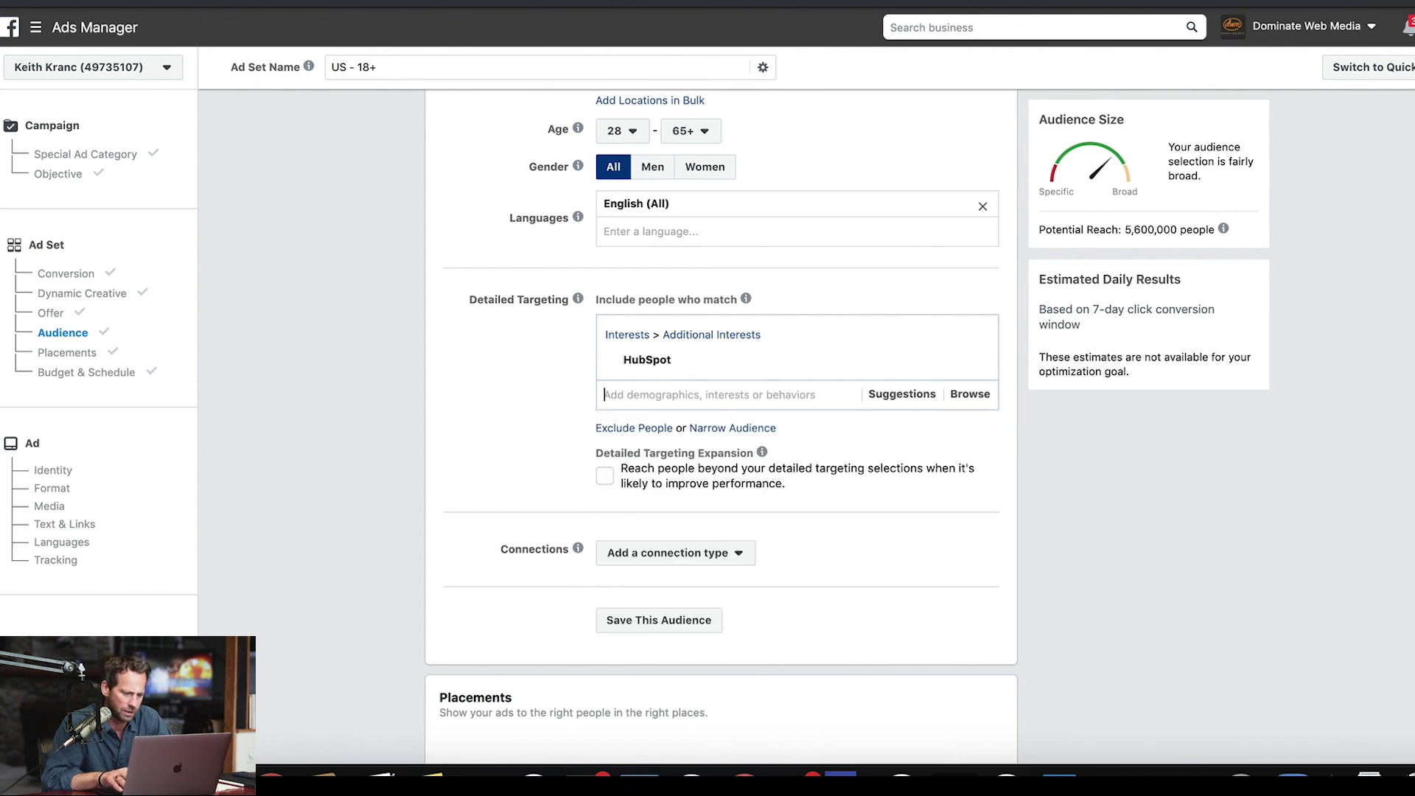
# Add the Salesforce.com interest and the suggested Marketo interest to the detailed targeting alongside HubSpot
pyautogui.write('salesfor')
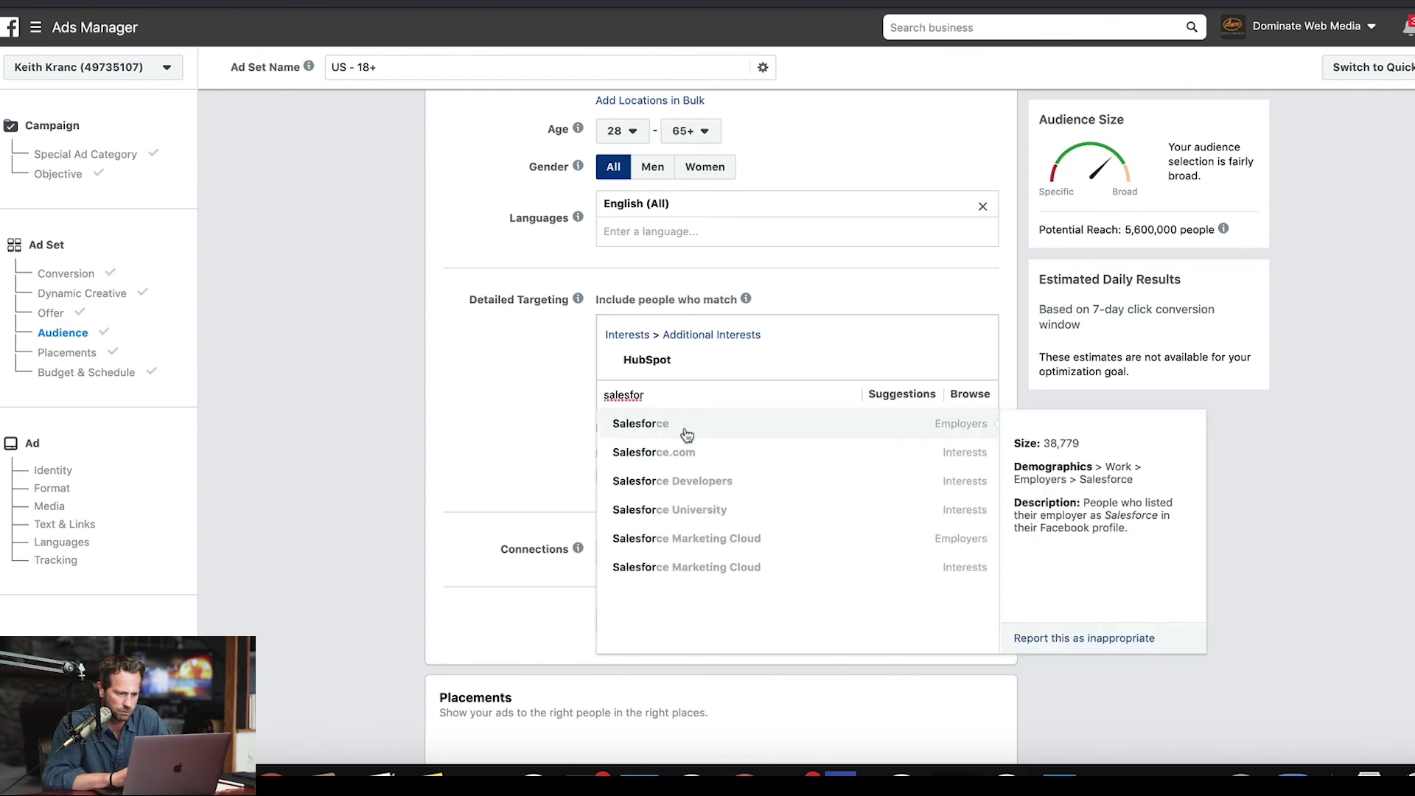
pyautogui.click(682, 467)
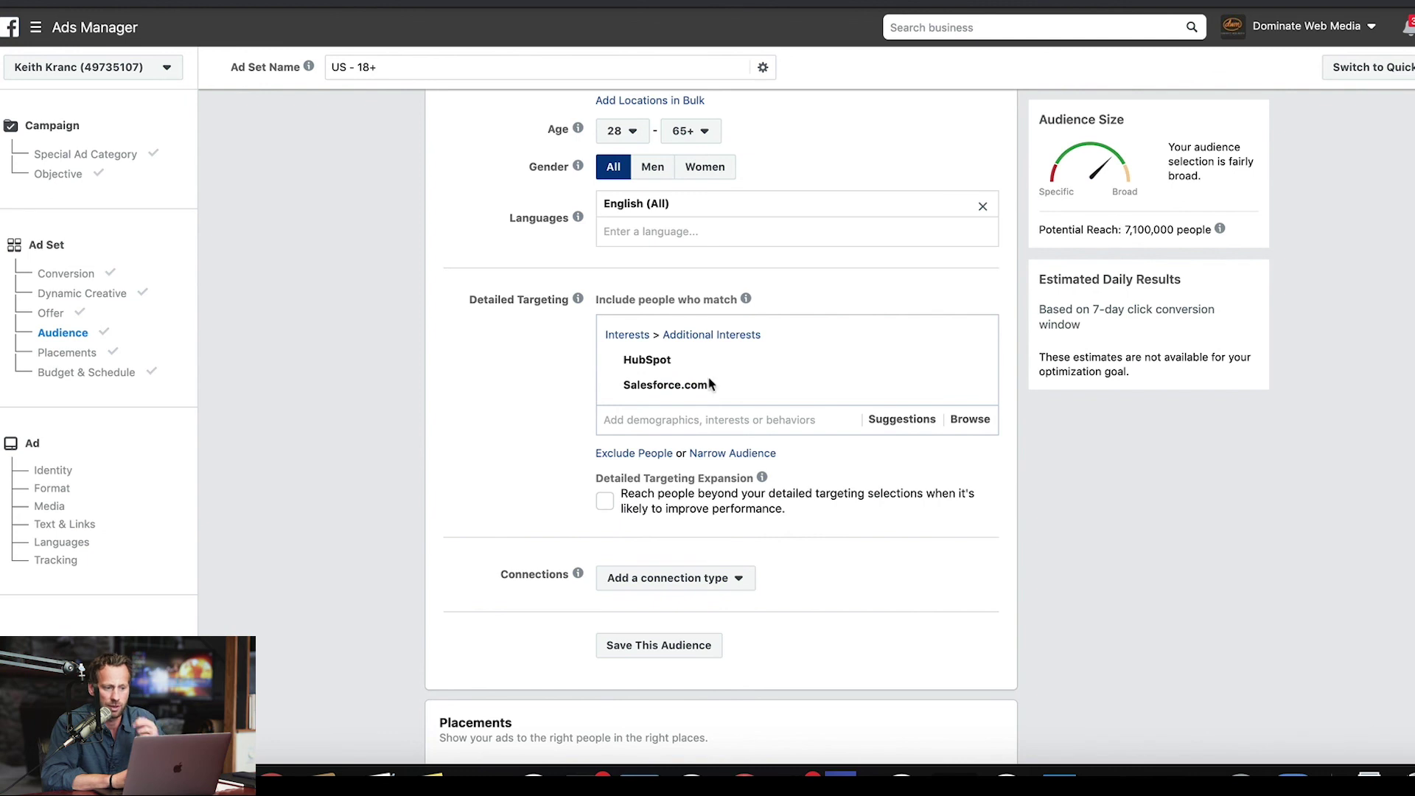
pyautogui.click(901, 421)
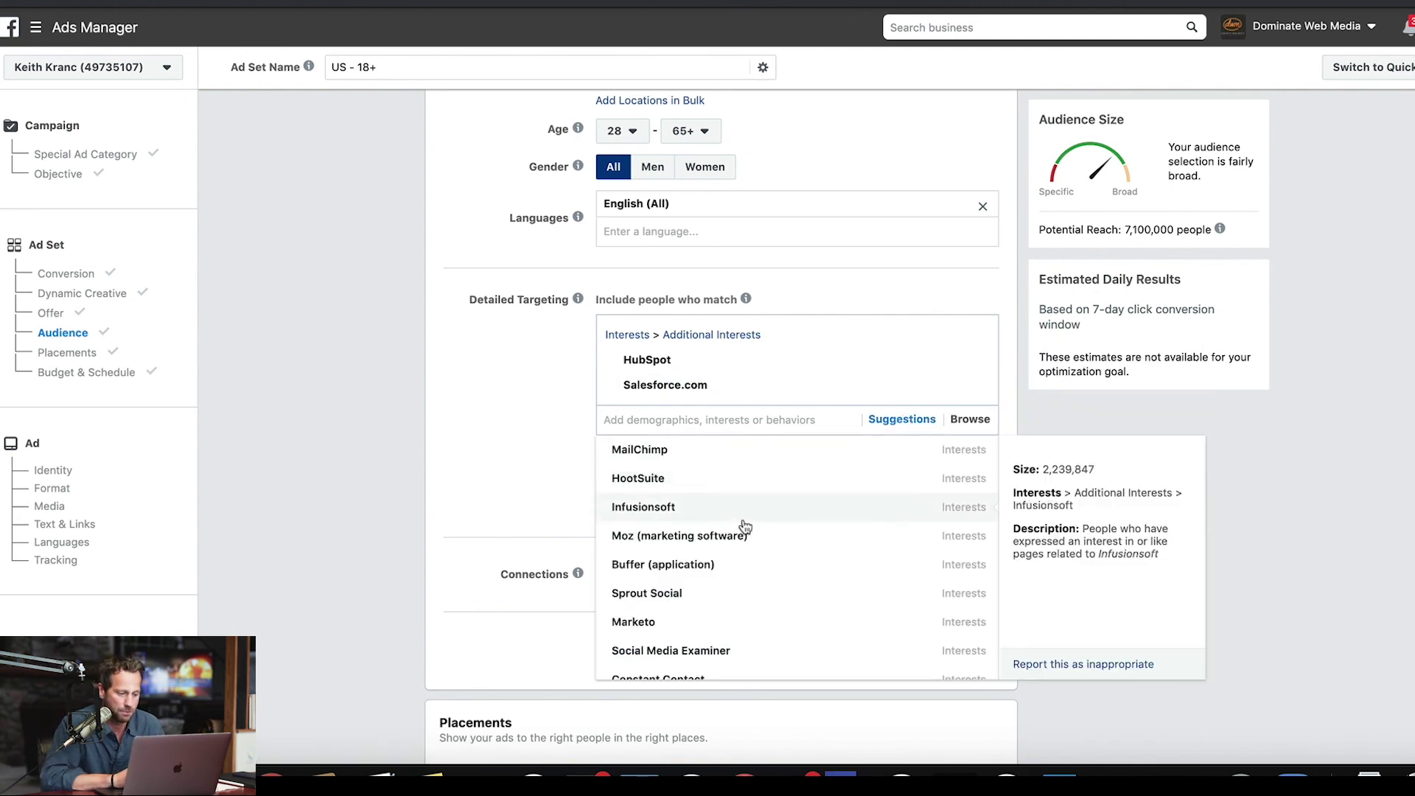
pyautogui.scroll(-2, 741, 546)
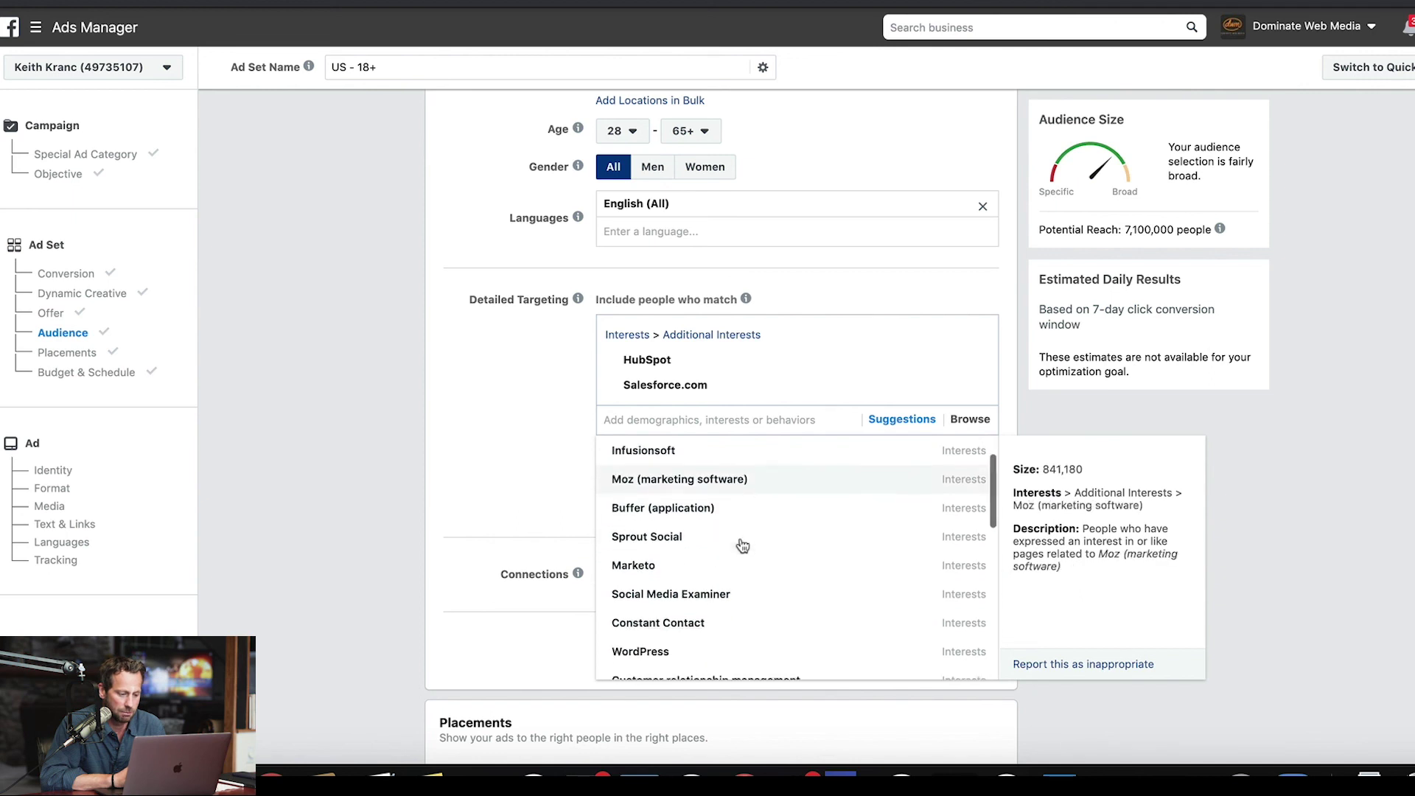
pyautogui.click(676, 567)
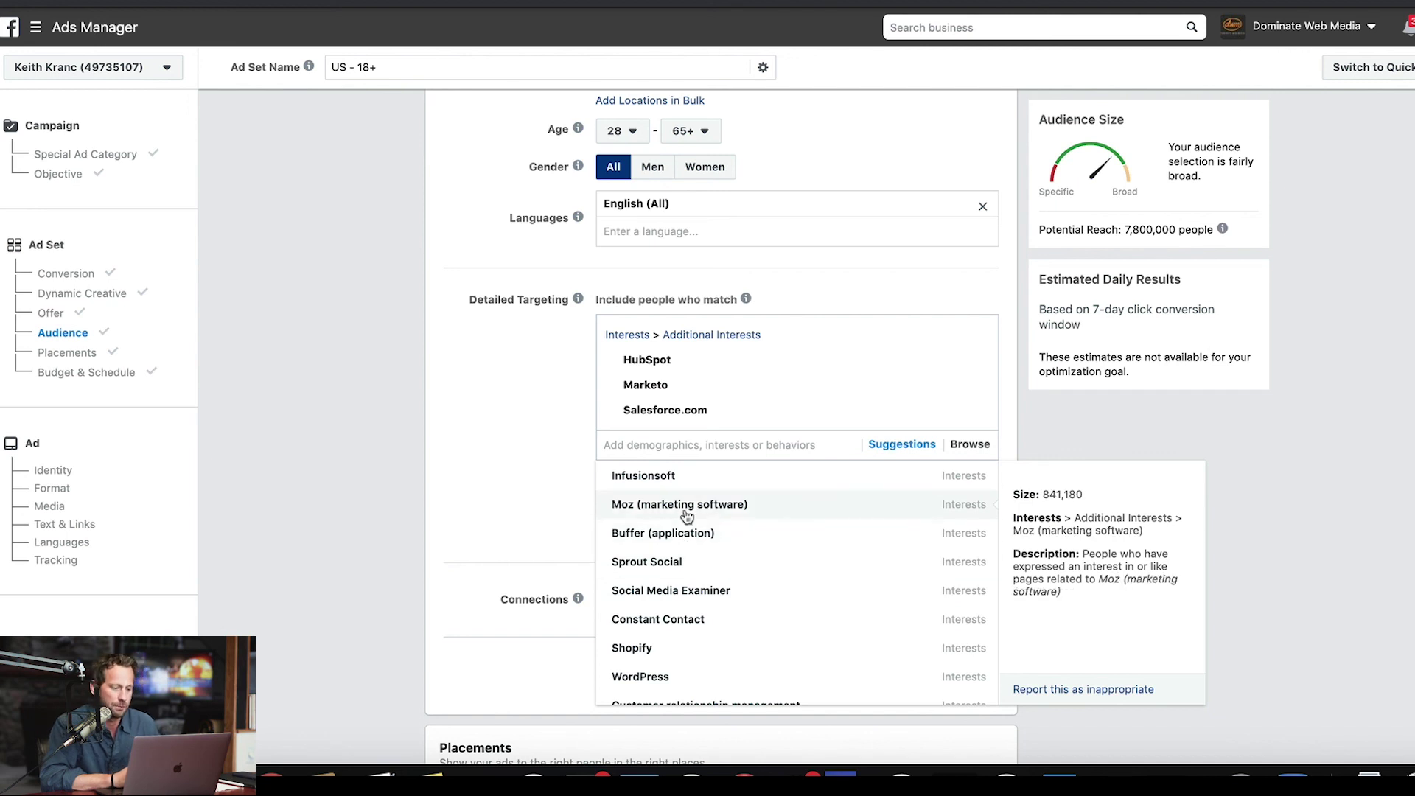
pyautogui.click(536, 443)
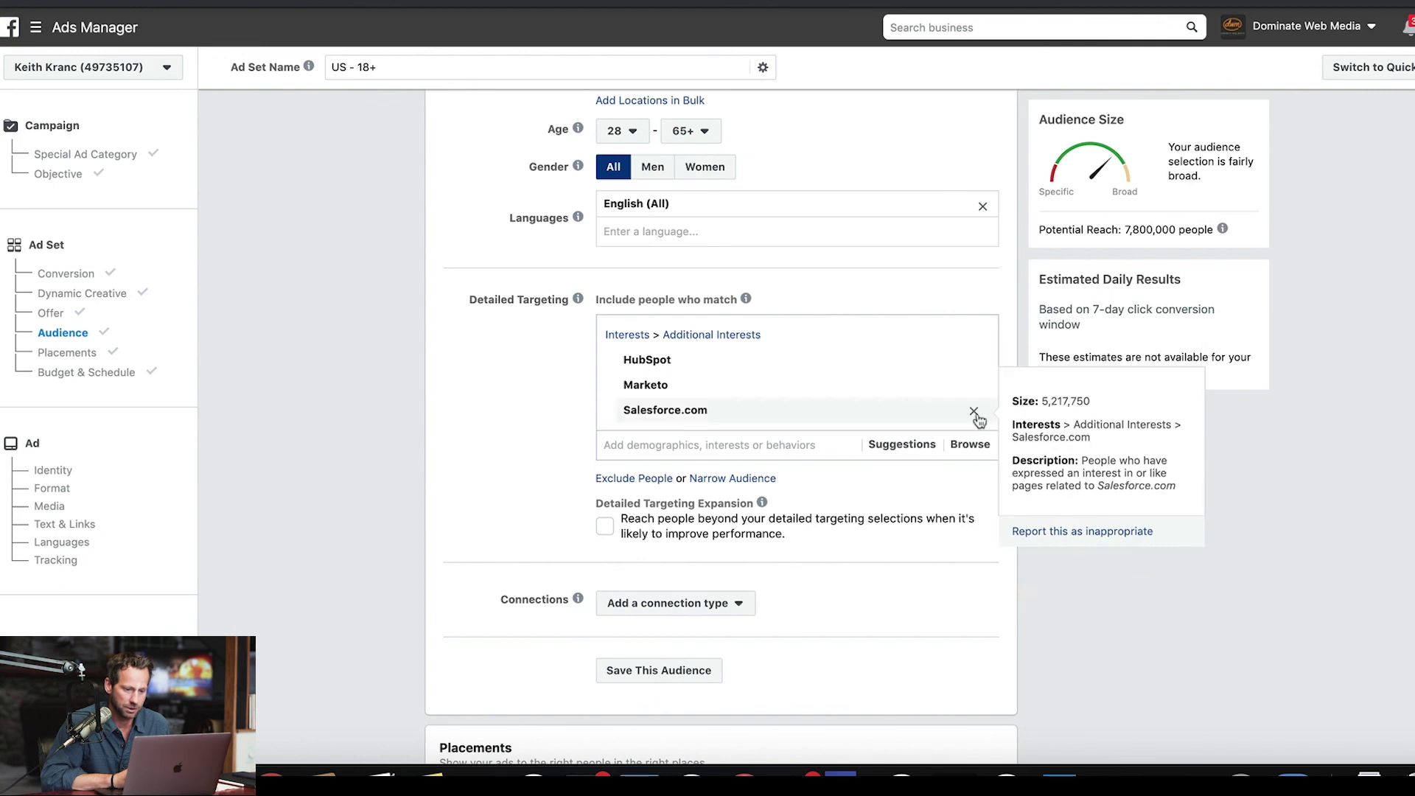
# Remove the Salesforce.com, Marketo and HubSpot interests from the detailed targeting
pyautogui.click(974, 411)
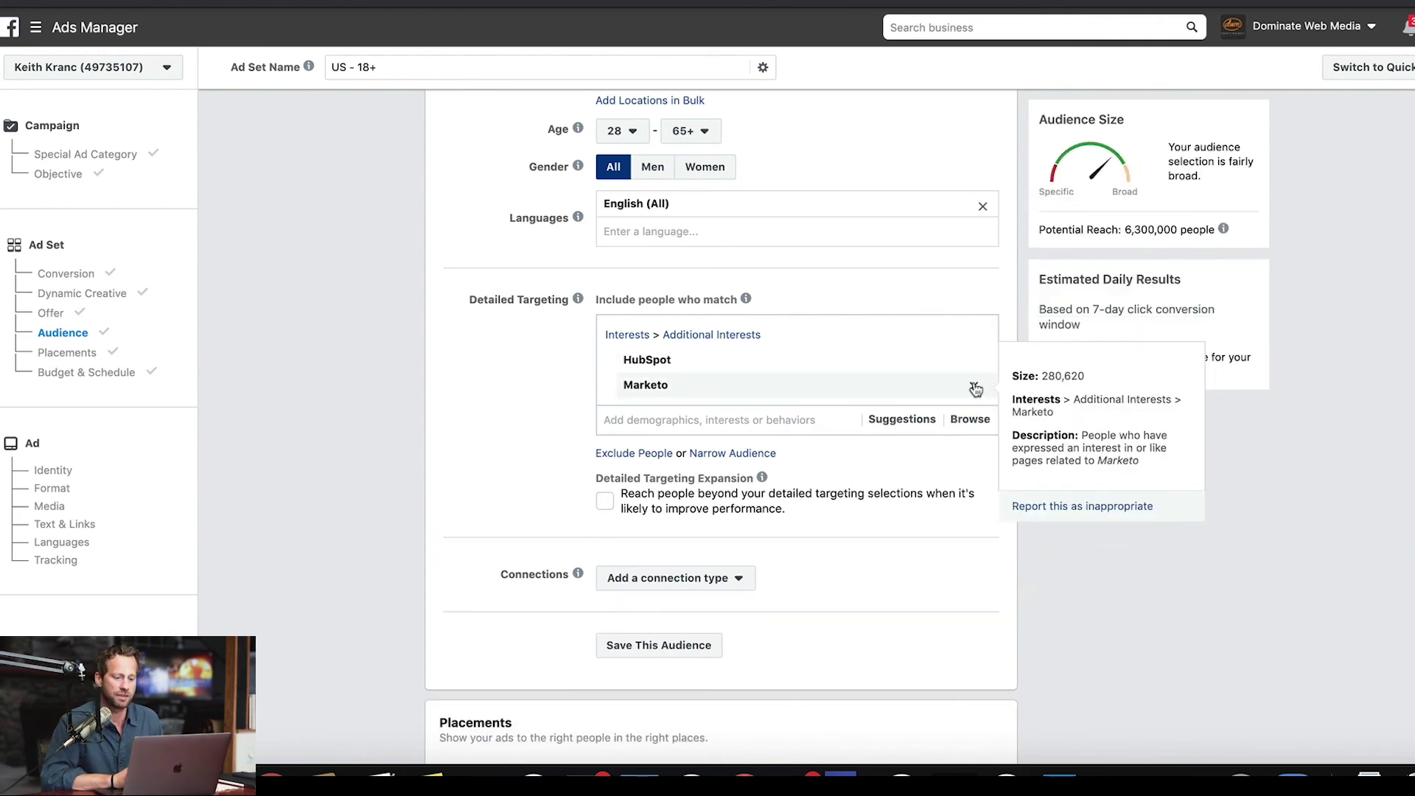
pyautogui.click(974, 387)
pyautogui.click(973, 361)
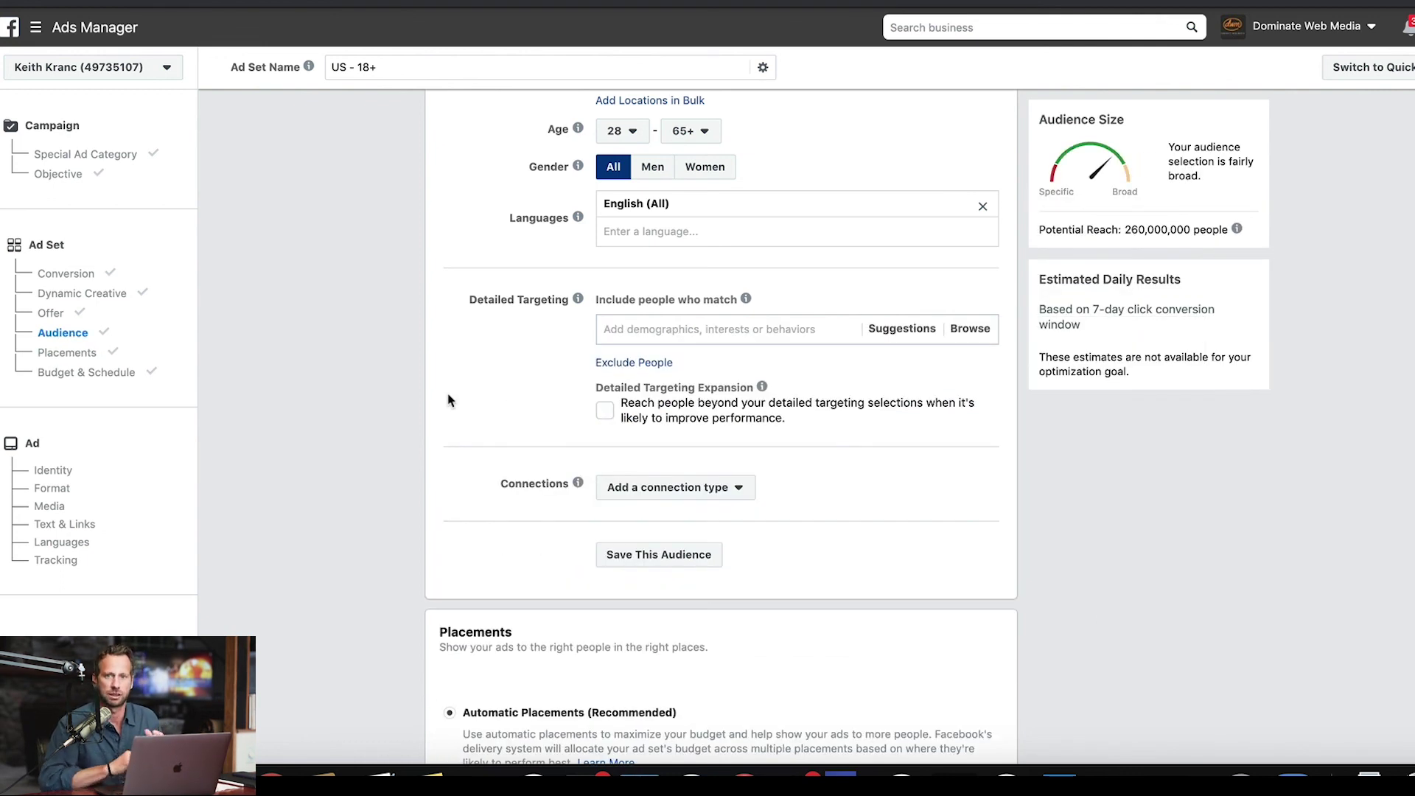
pyautogui.scroll(2, 448, 401)
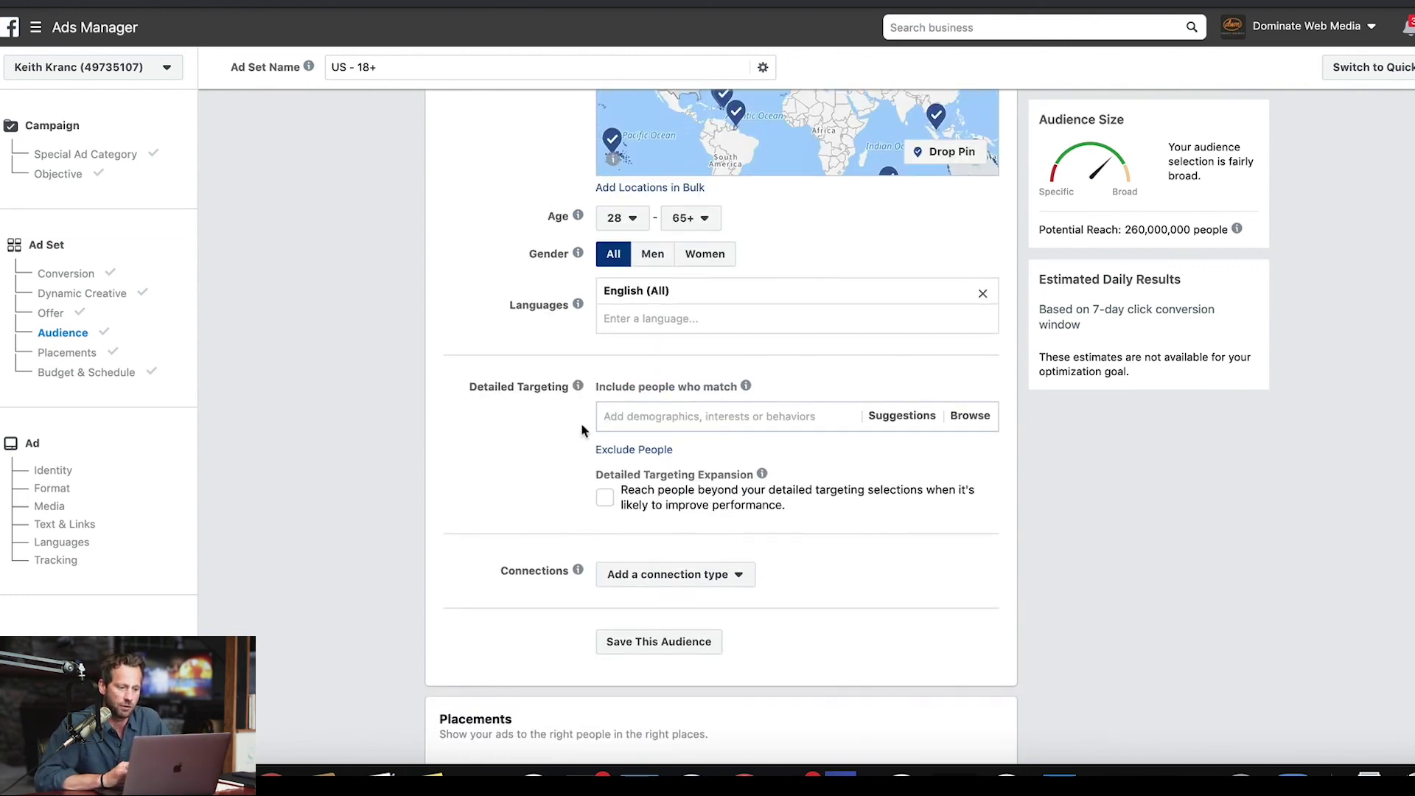
pyautogui.scroll(10, 582, 431)
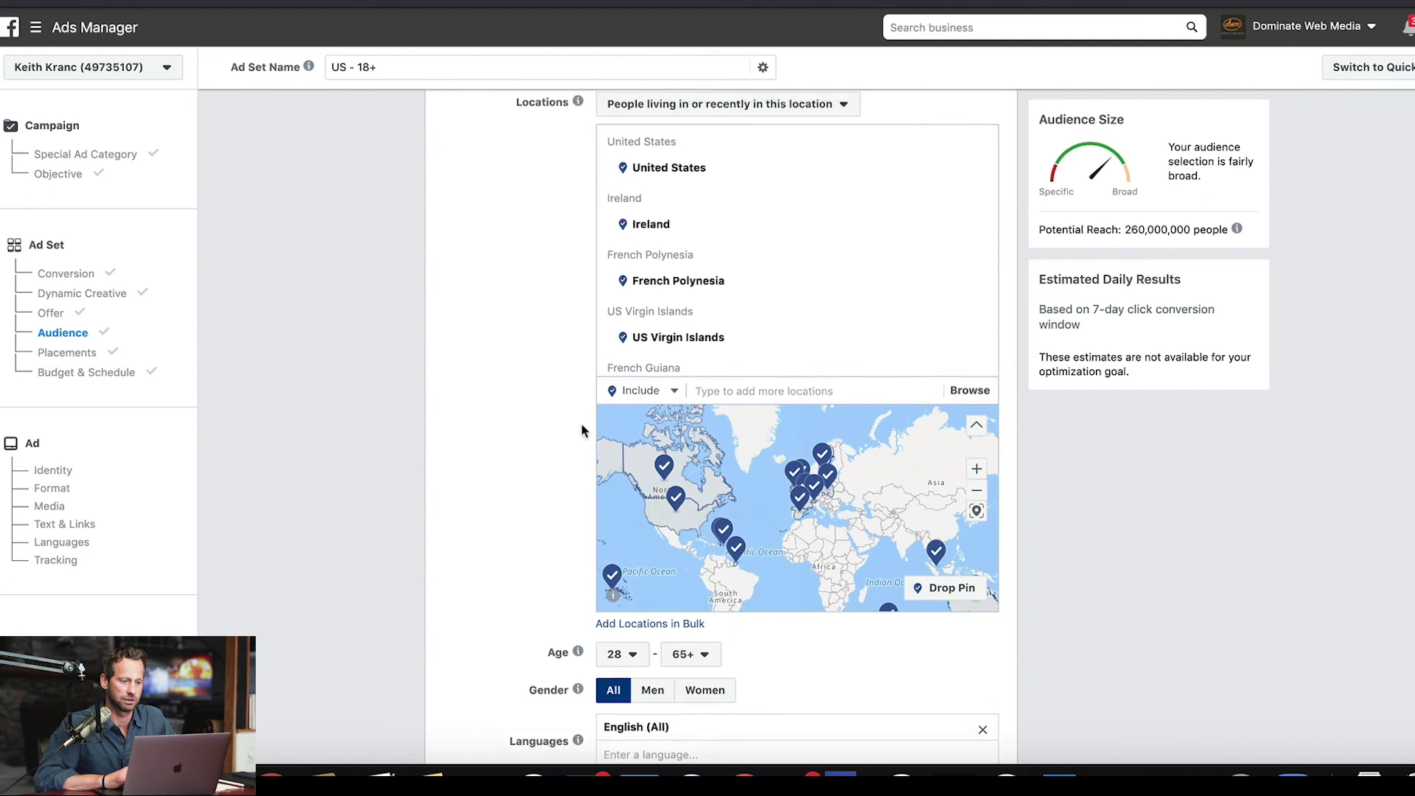
pyautogui.scroll(5, 583, 432)
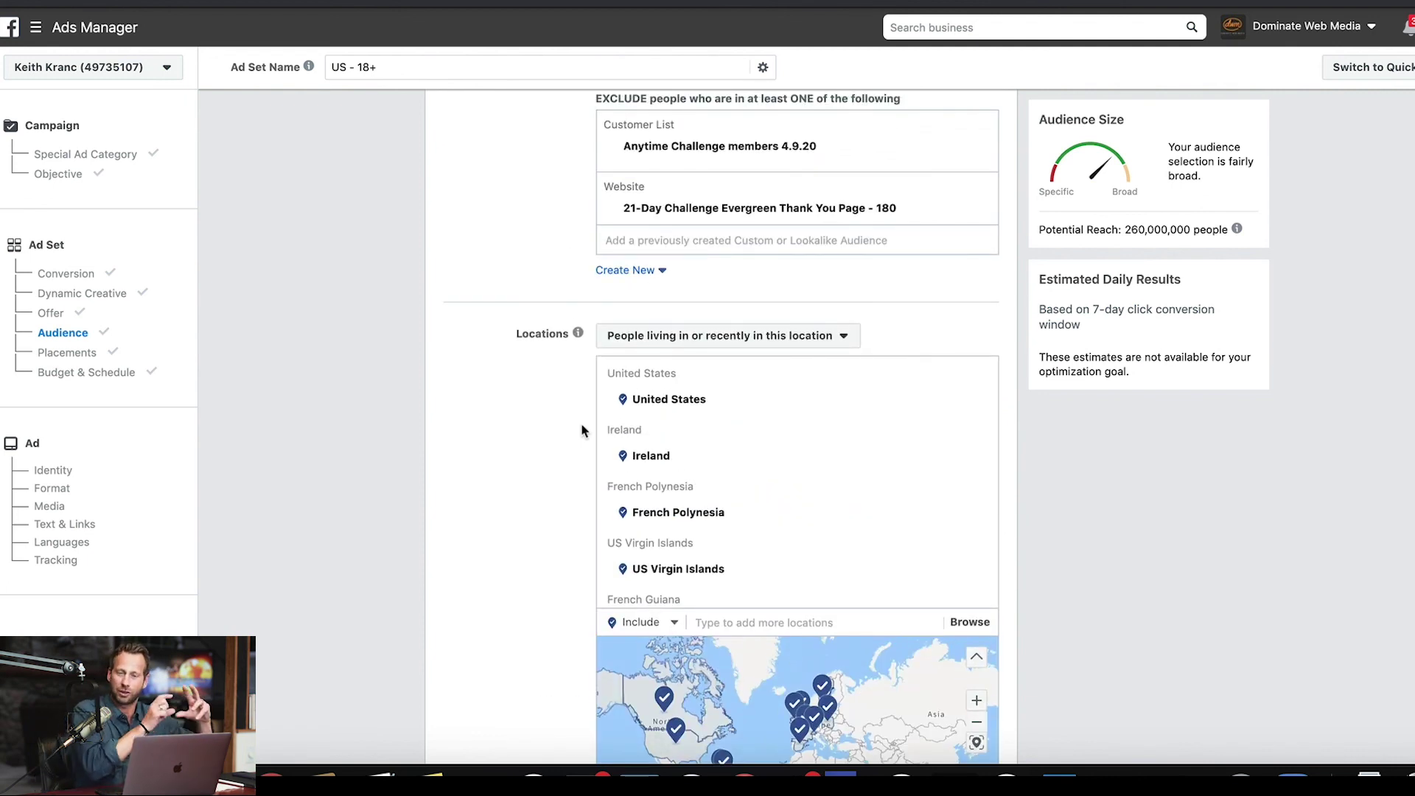